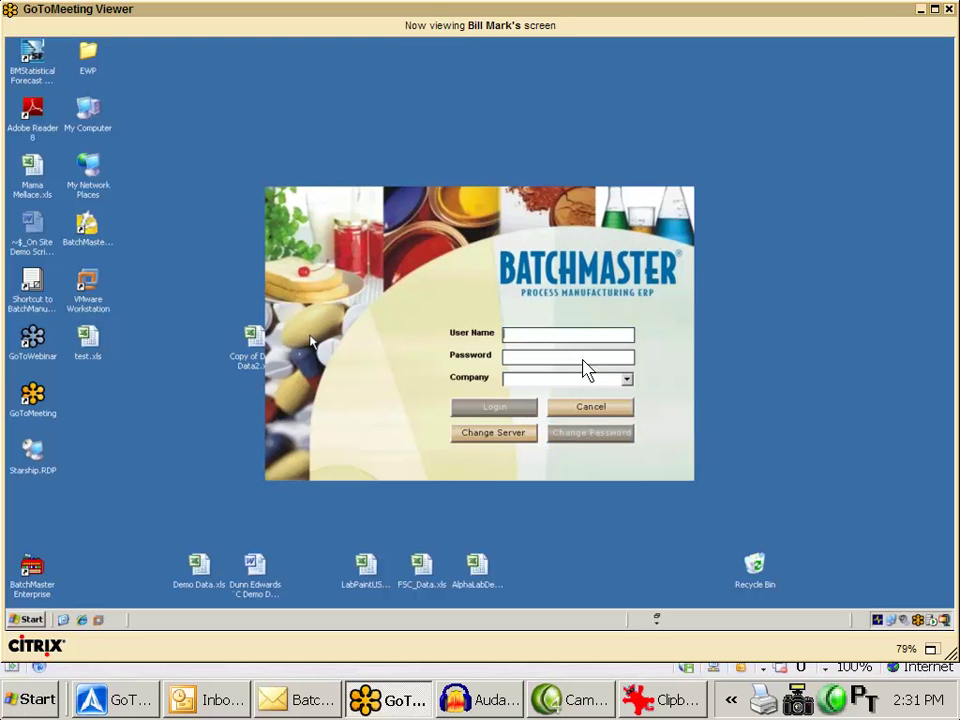
Log in with the user name and password (re-entered) to company BMFOOD.
key("Tab")
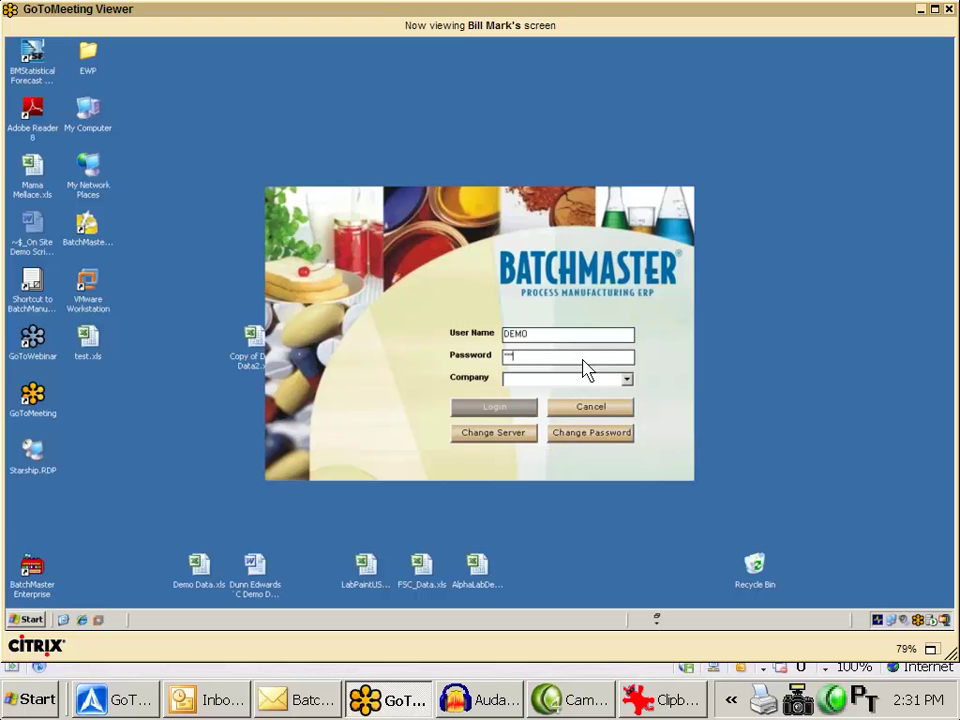
left_click(583, 360)
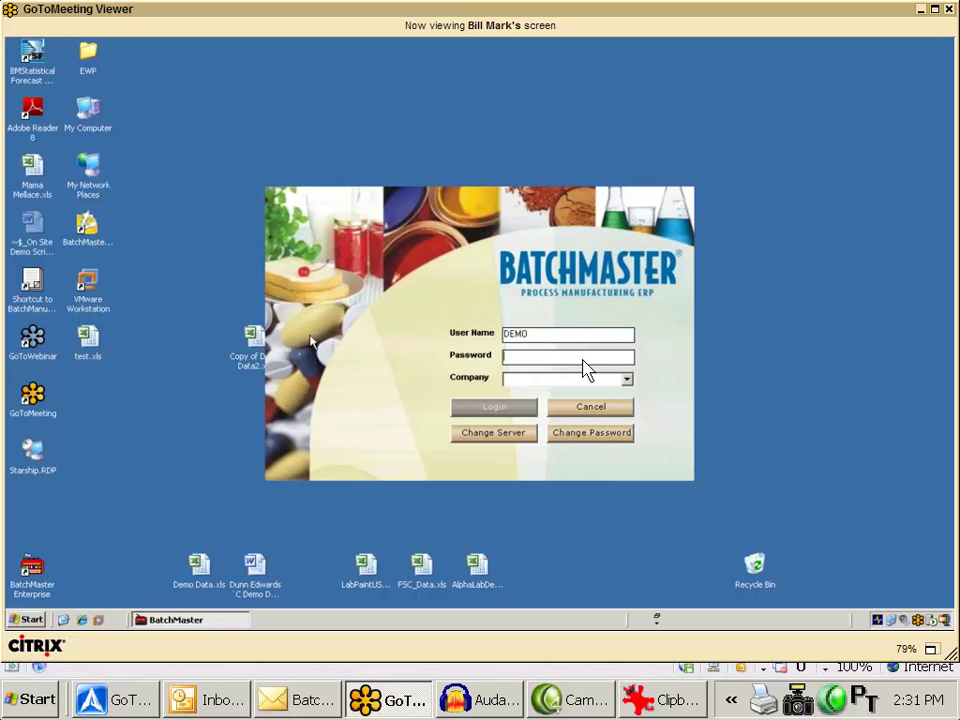
key("Tab")
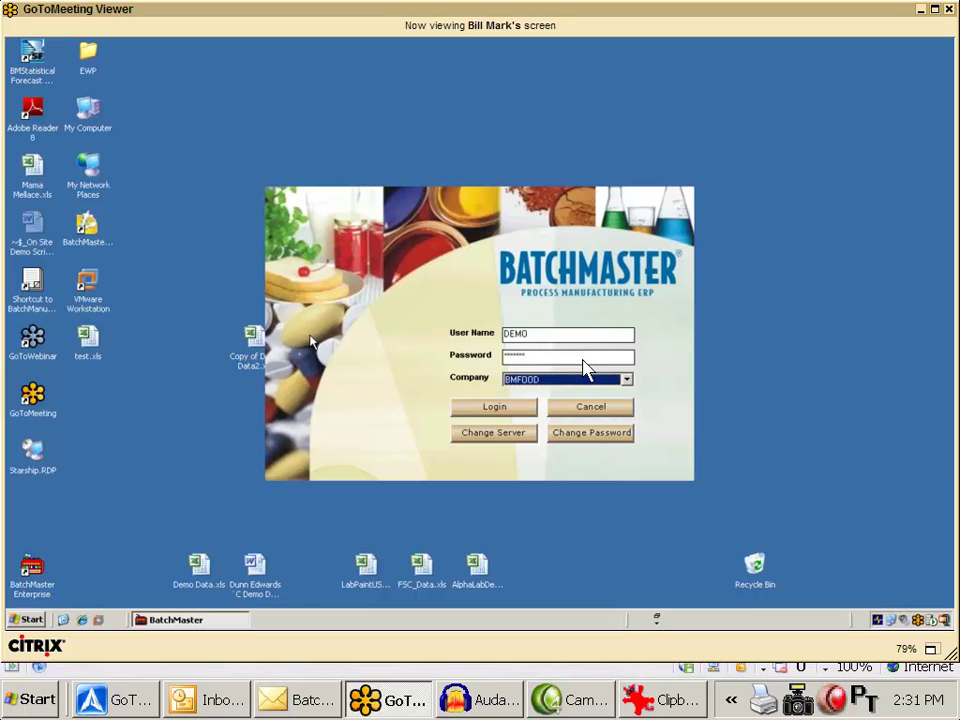
key("Return")
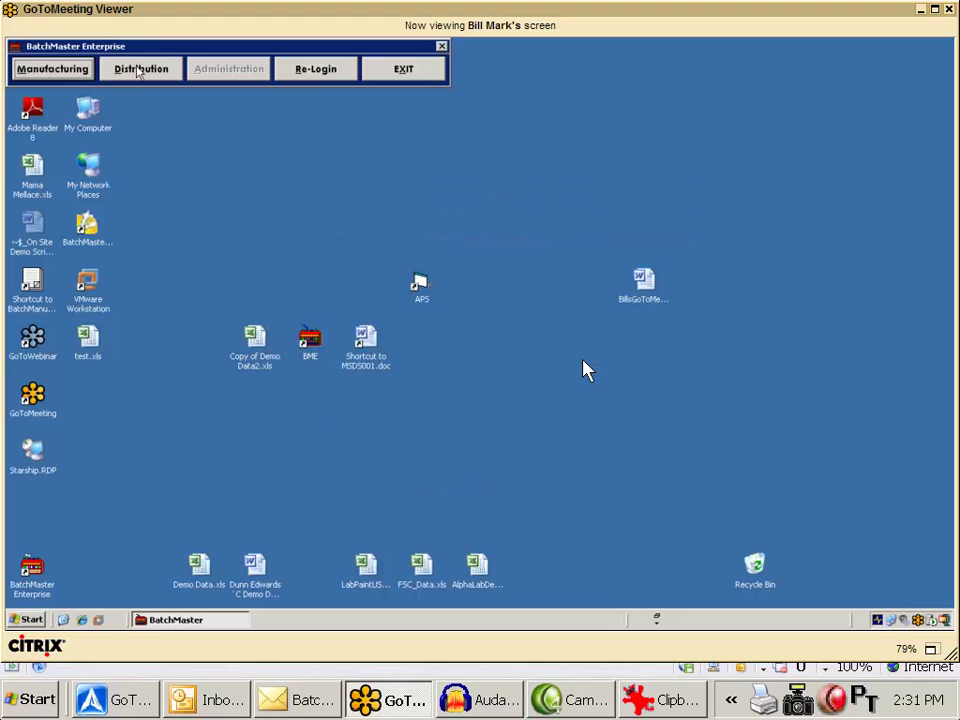
Launch the Distribution module from the Enterprise launcher.
left_click(140, 69)
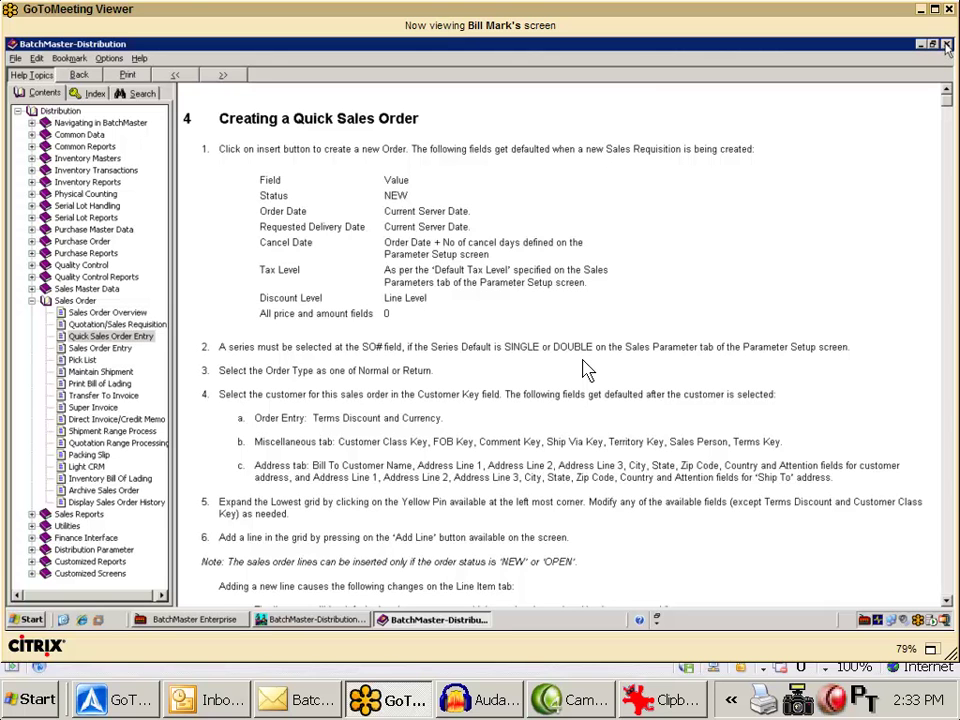
Close the help window to reveal the three-line Quick Sales Order totalling 9.90.
left_click(946, 47)
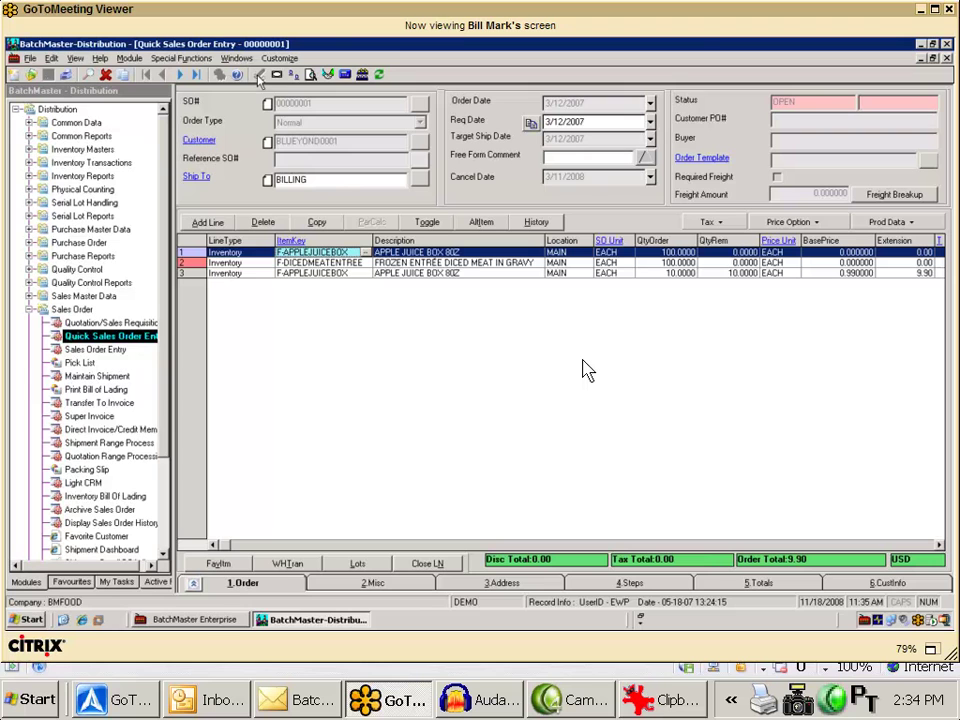
mouse_move(338, 50)
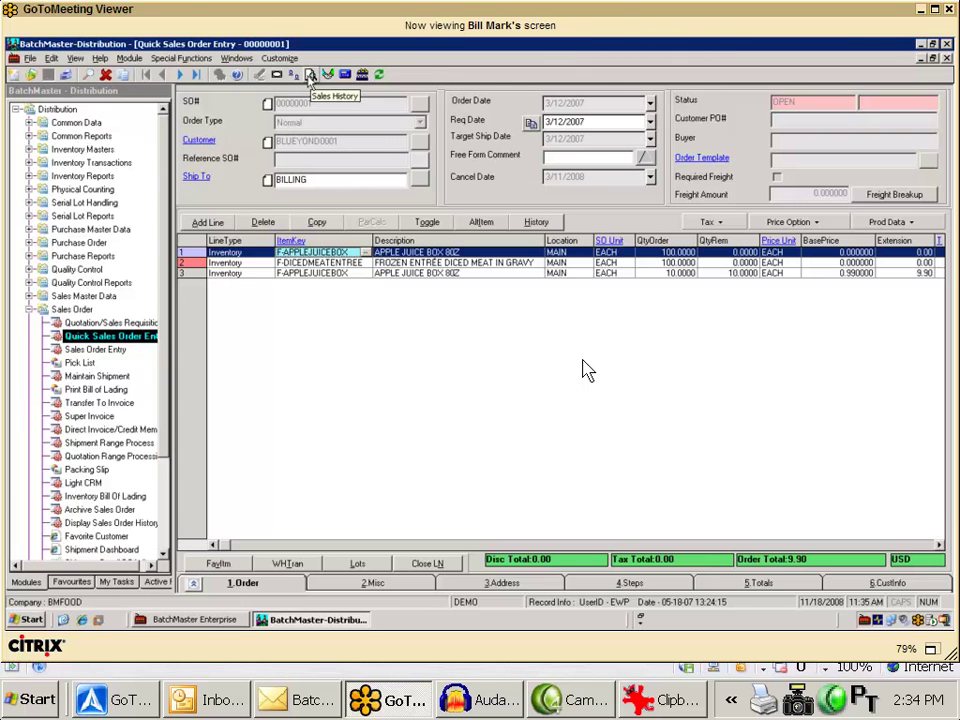
left_click(310, 76)
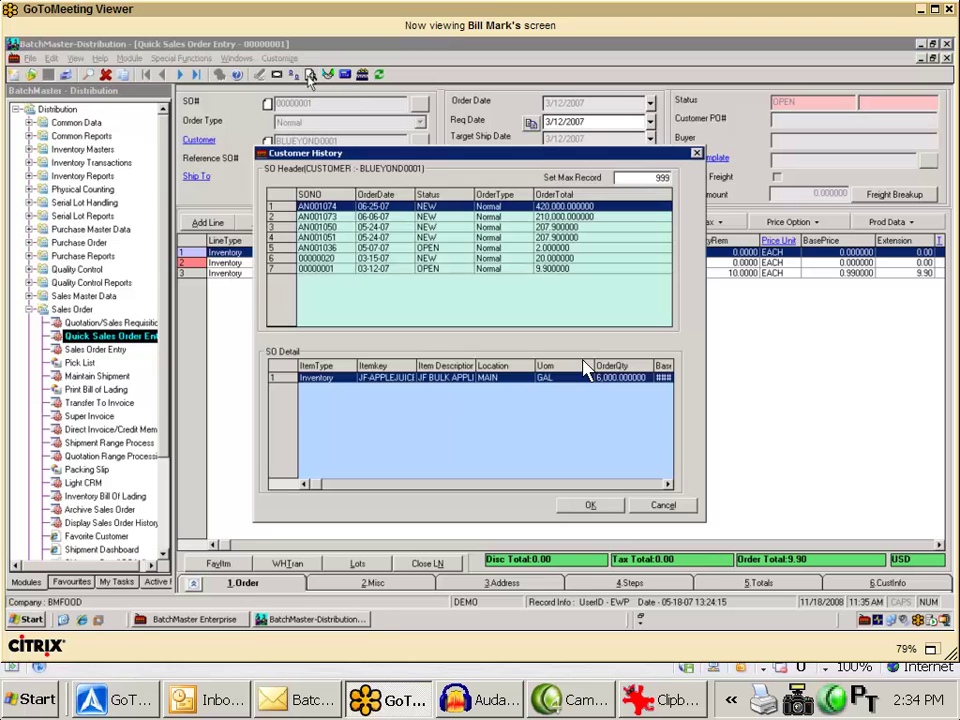
left_click(323, 218)
left_click(321, 228)
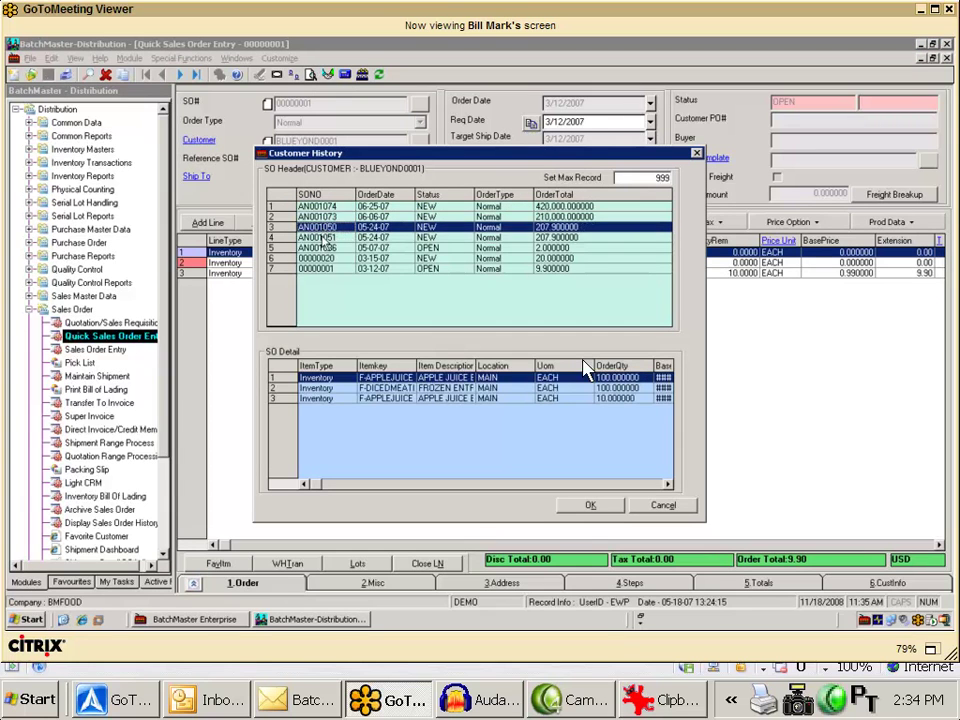
left_click(662, 506)
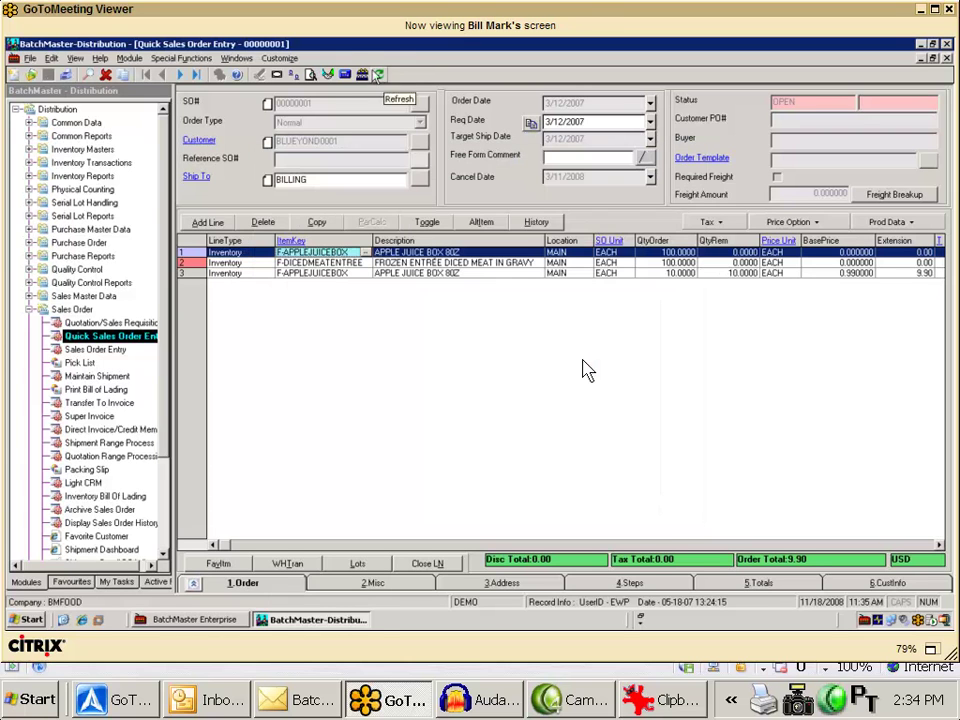
Review APPLE JUICE BOX 8OZ stock at MAIN: its lots, 984 on hand, 15,171 committed.
left_click(364, 76)
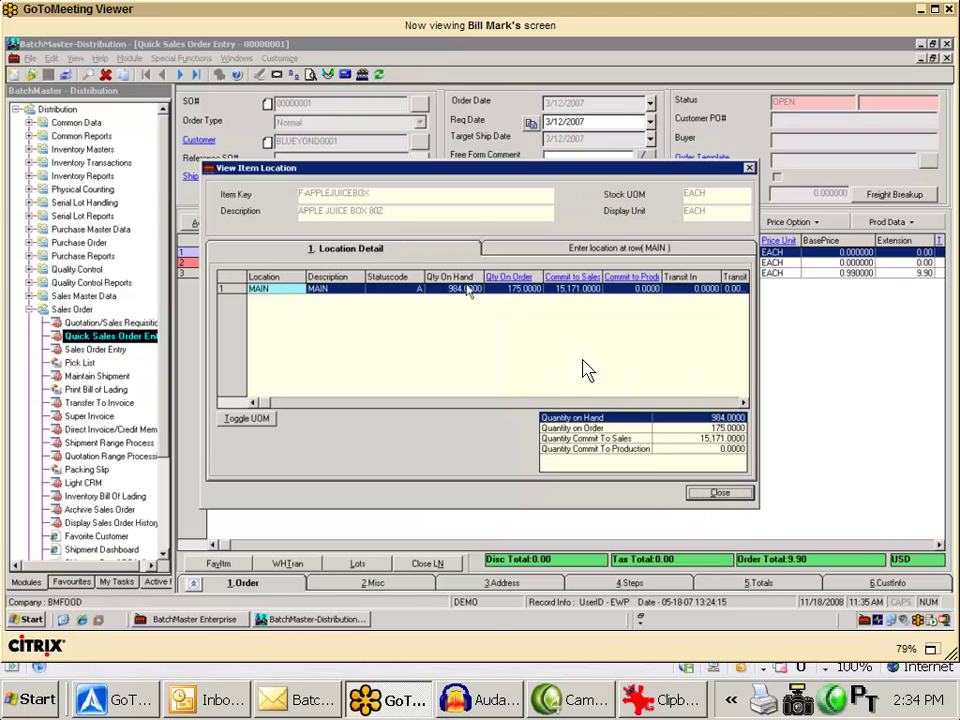
left_click(535, 251)
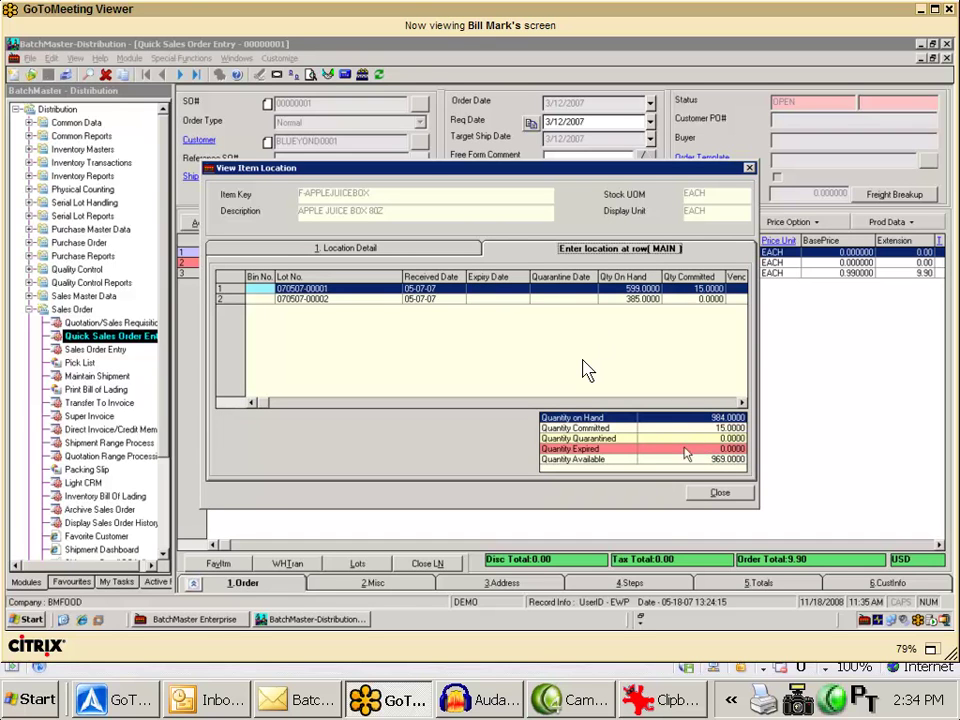
left_click(402, 250)
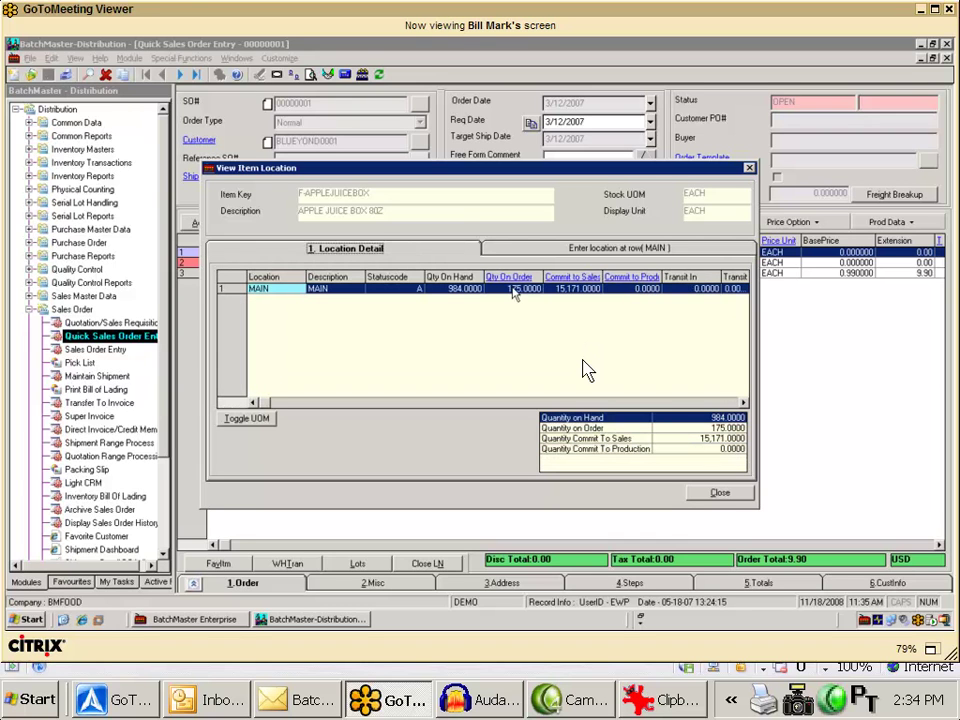
double_click(575, 288)
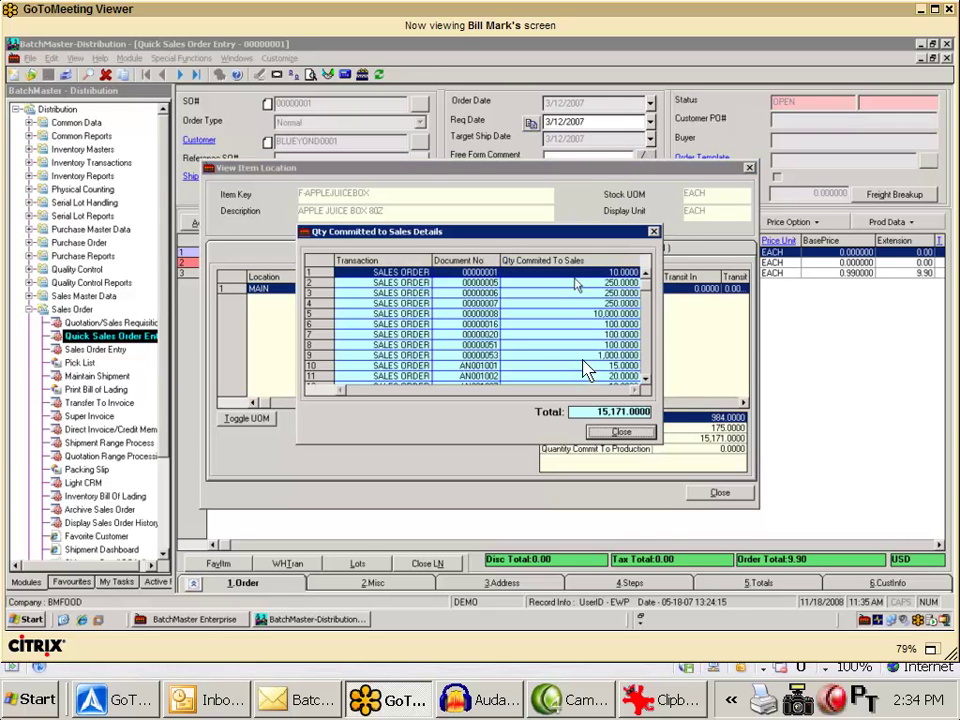
left_click(653, 231)
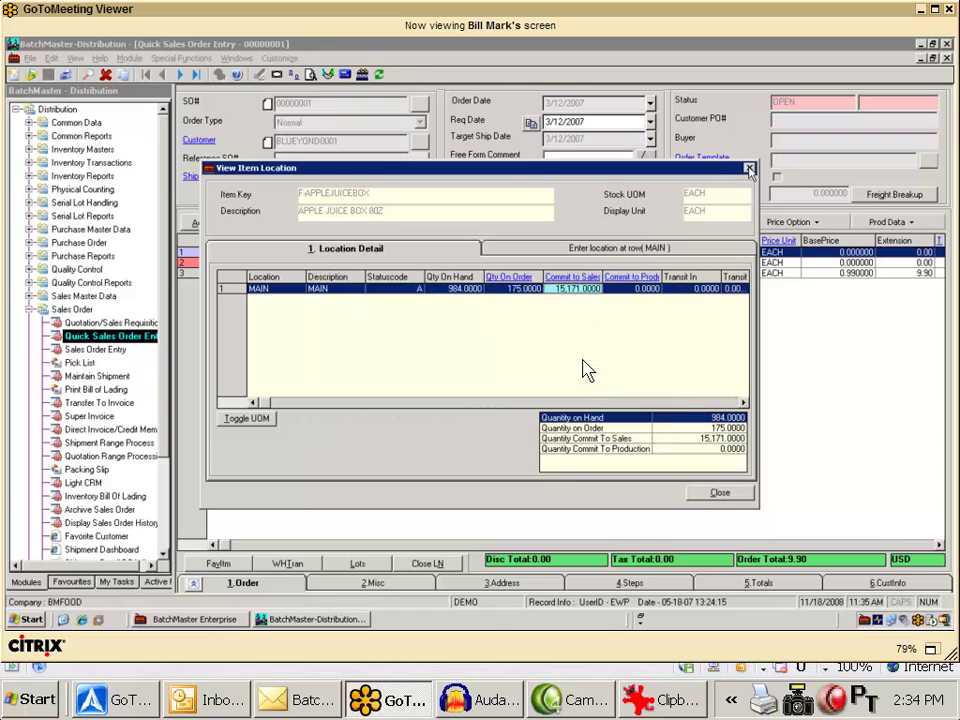
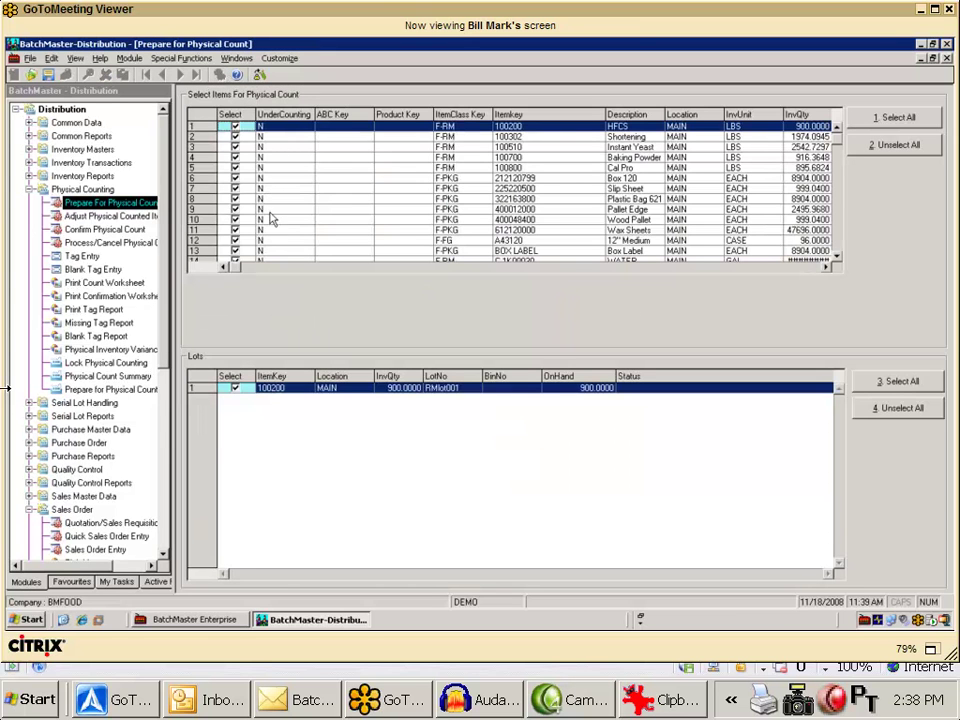
Check Instant Yeast's lot status and OnHand quantity, then close Prepare for Physical Count without saving.
left_click(274, 210)
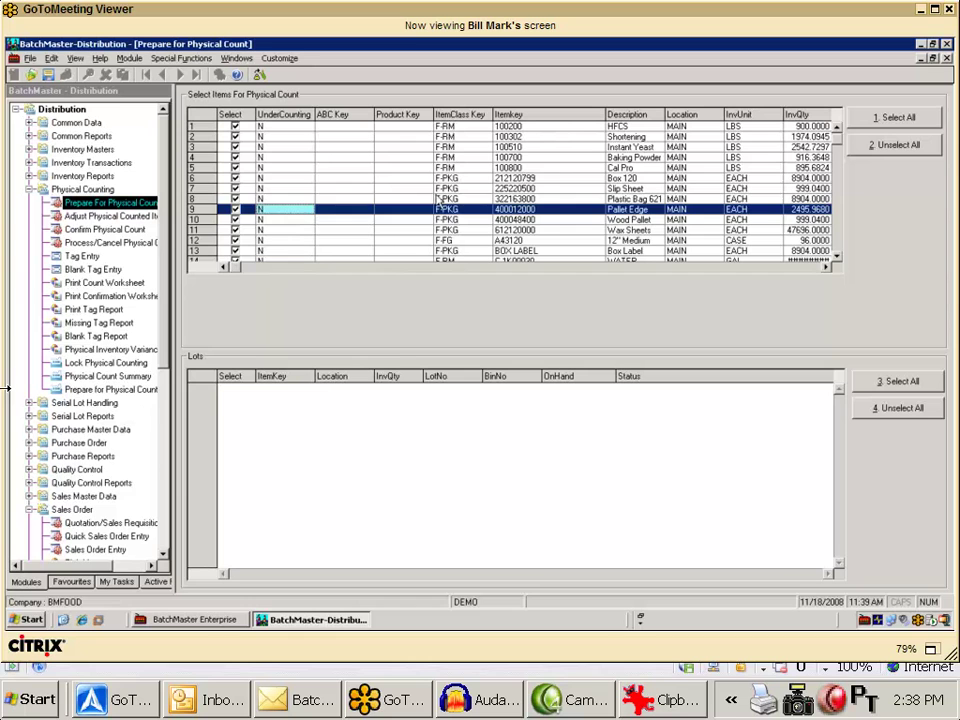
key("Up")
key("Up")
key("Up")
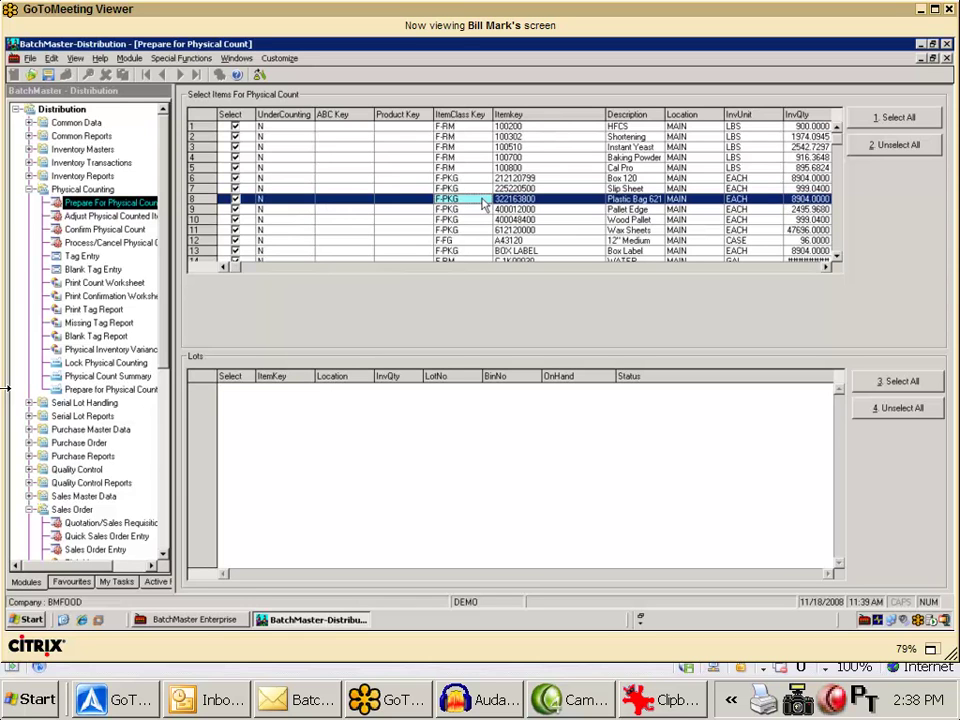
key("Up")
key("Up")
key("Up")
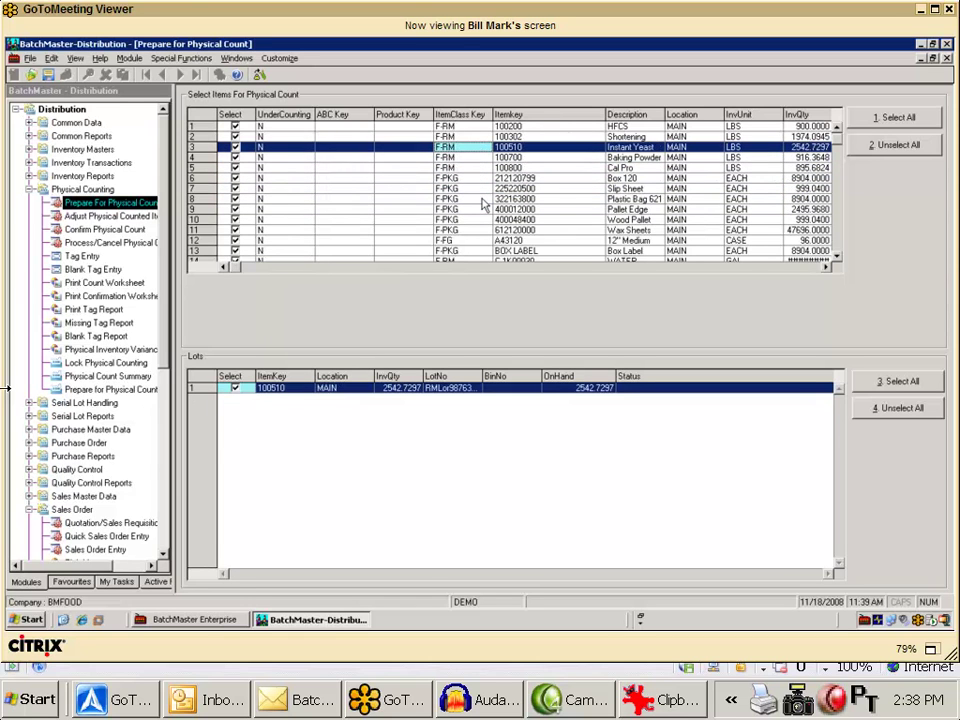
left_click(641, 389)
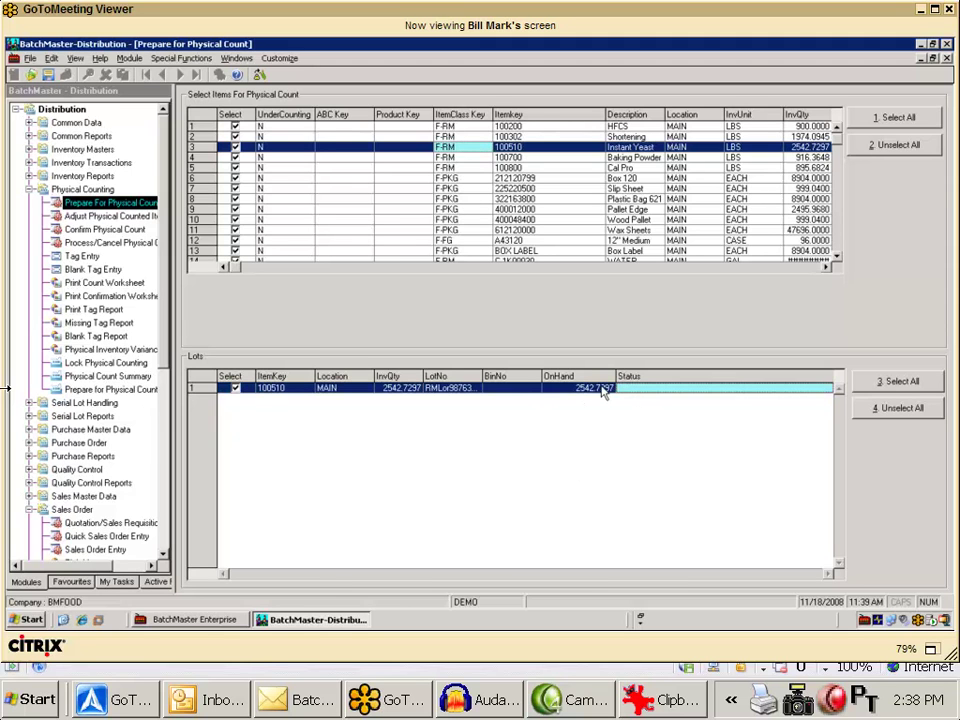
left_click(603, 390)
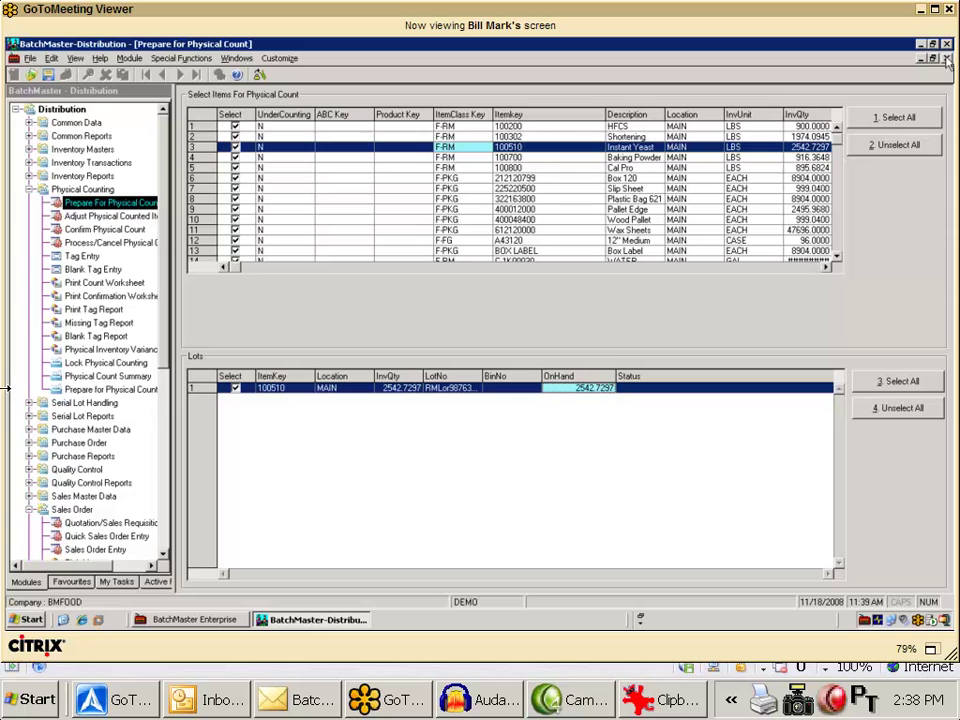
left_click(946, 58)
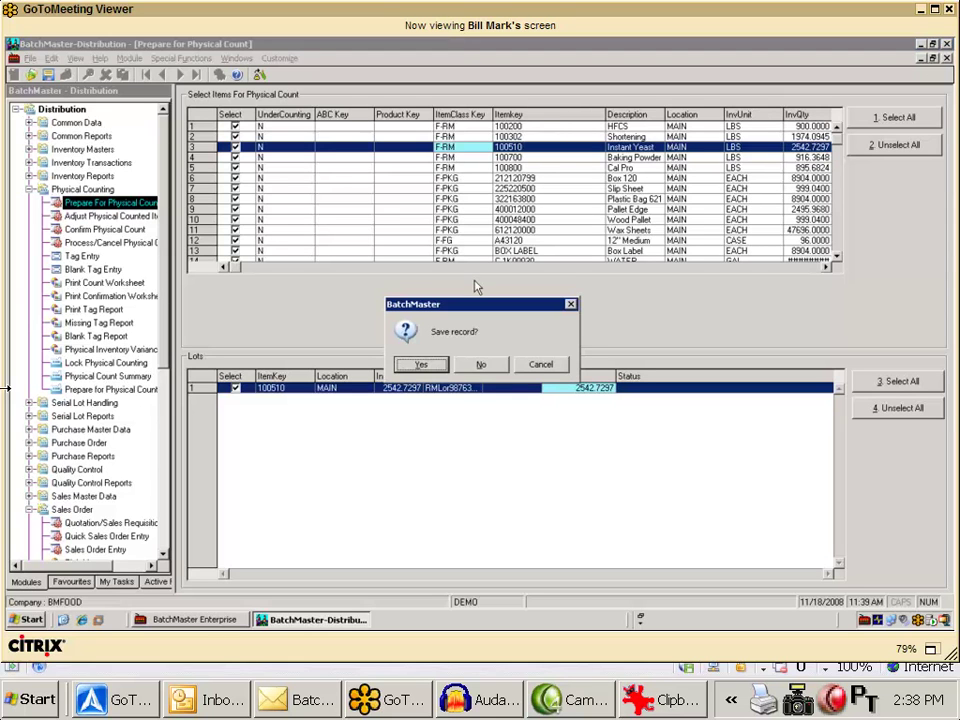
left_click(479, 365)
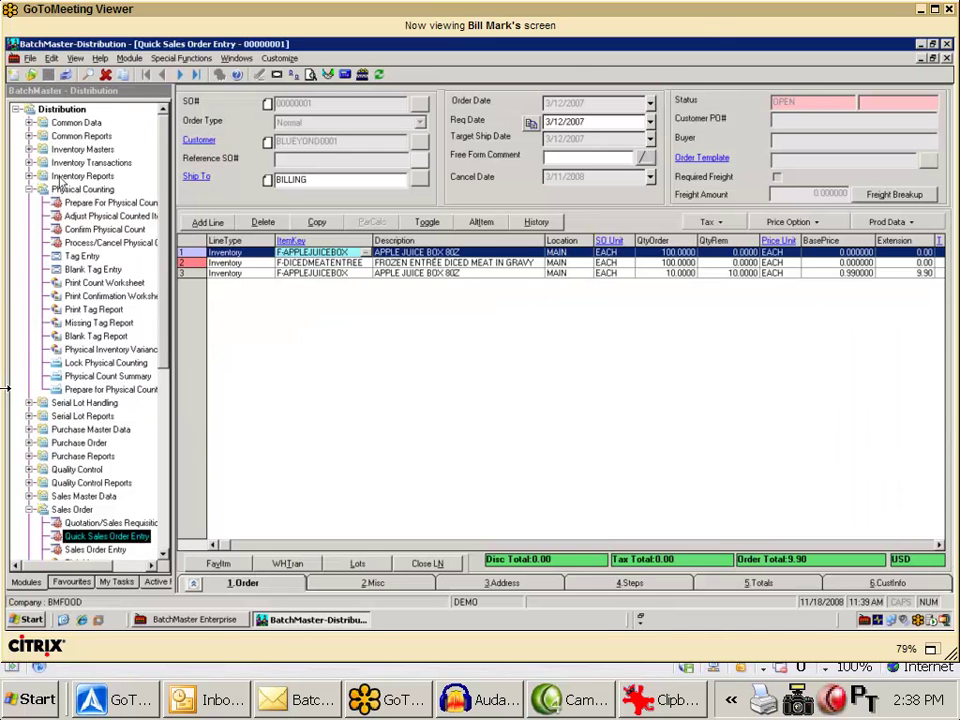
Expand Inventory Reports and Inventory Transactions in the tree and launch Inventory DashBoard Win.
left_click(31, 176)
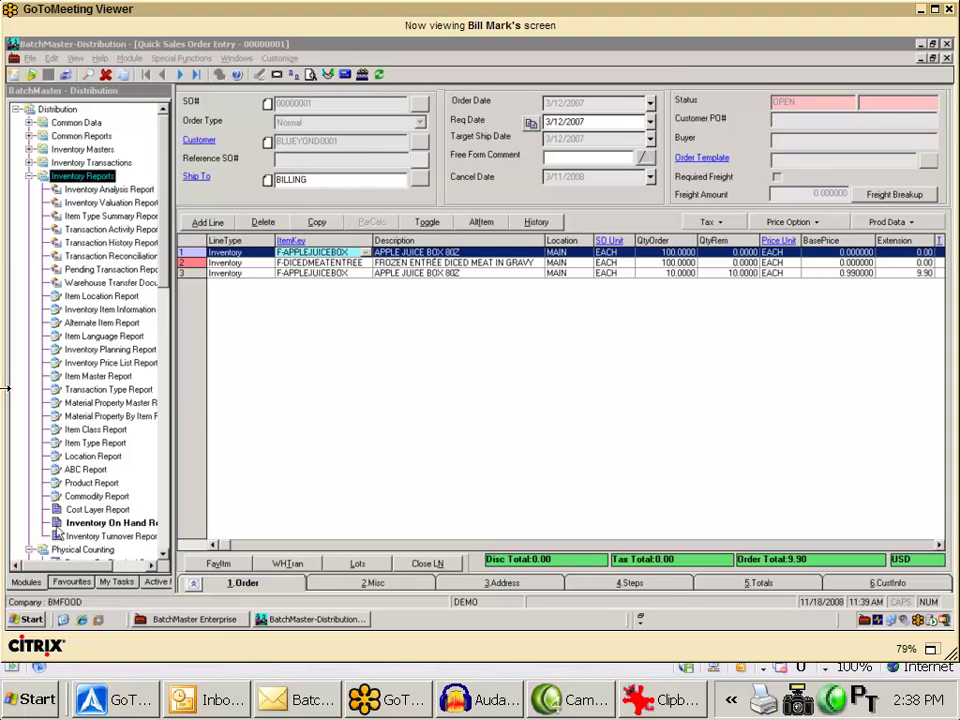
left_click(88, 162)
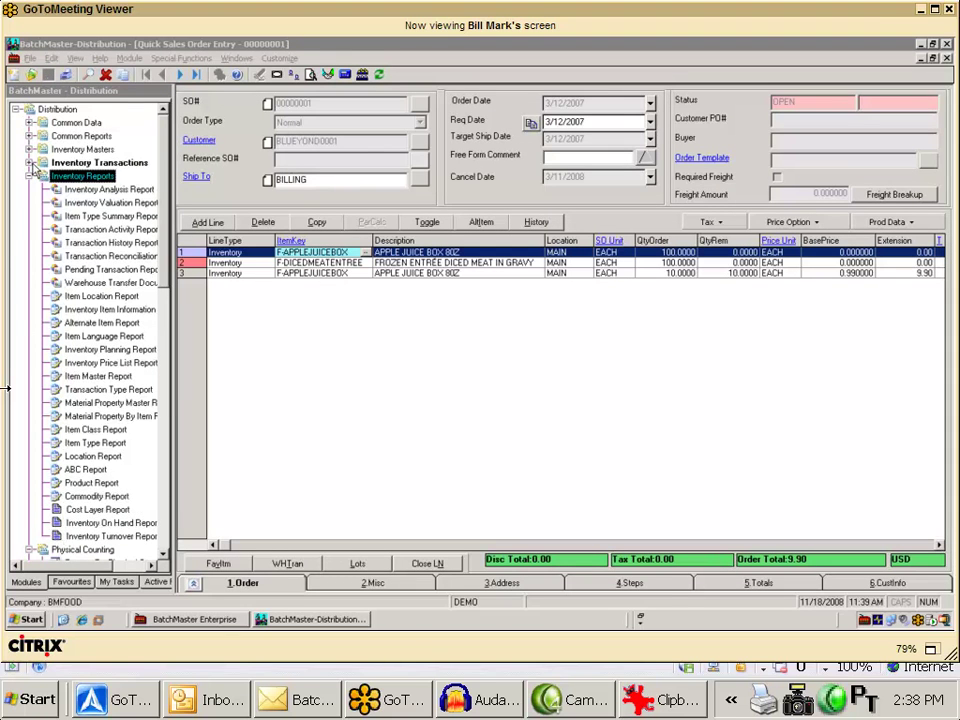
left_click(29, 162)
left_click(29, 162)
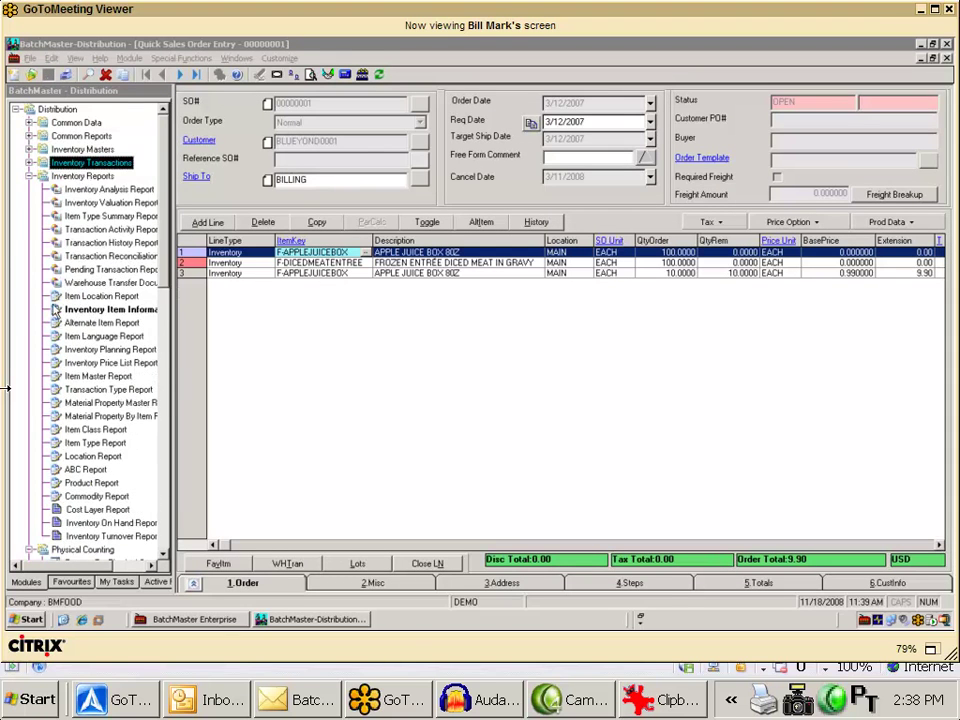
left_click(30, 164)
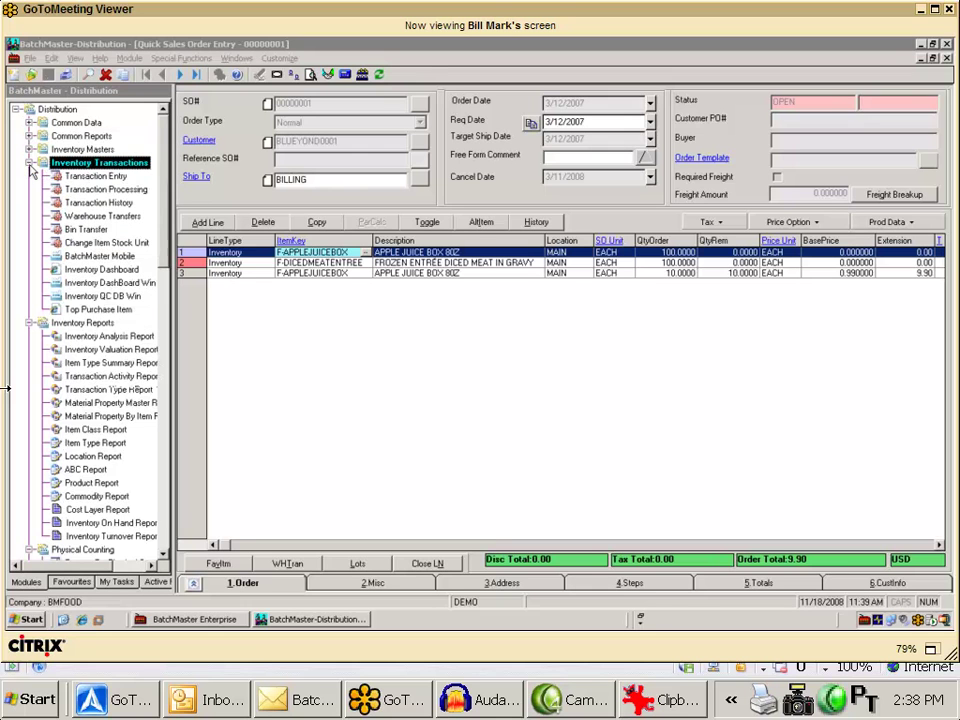
left_click(60, 286)
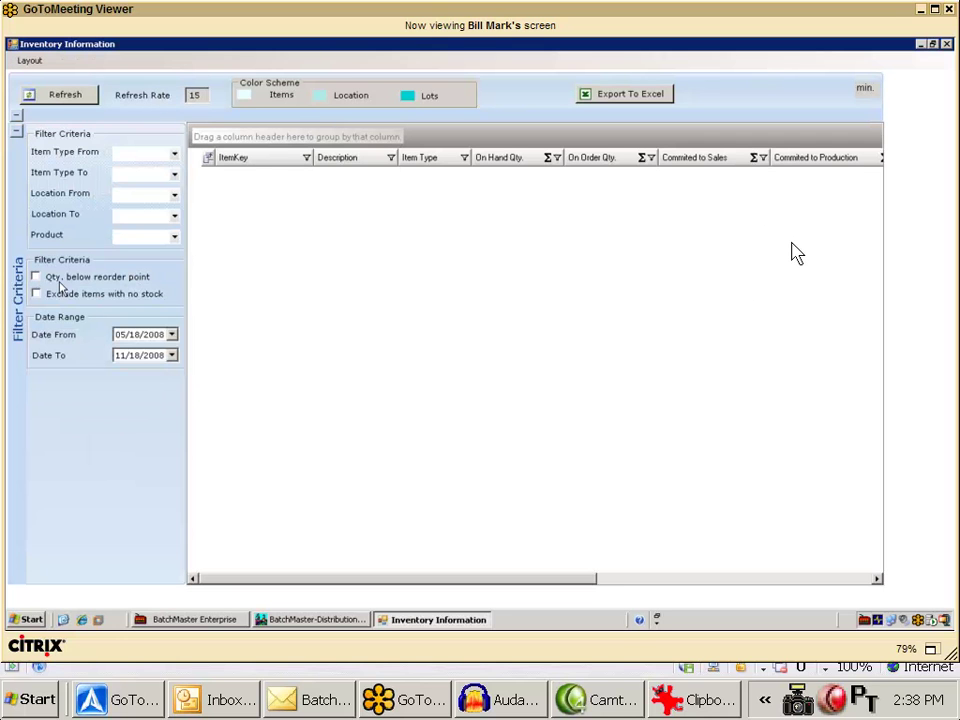
Try an Item Type From filter of F-F with a refresh, then close Inventory Information.
left_click(173, 152)
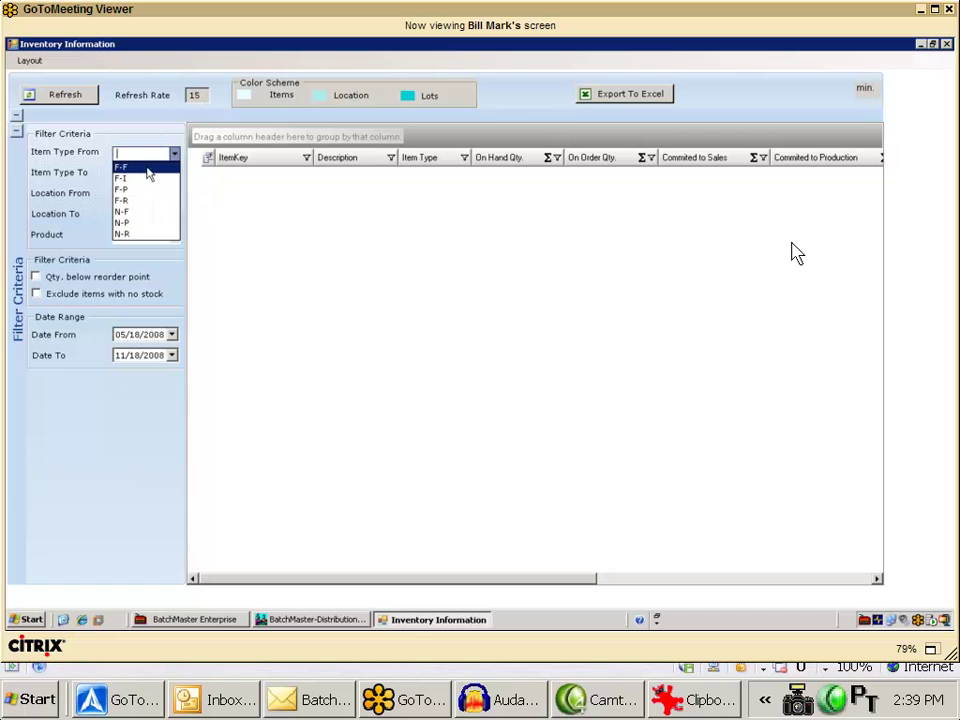
left_click(147, 167)
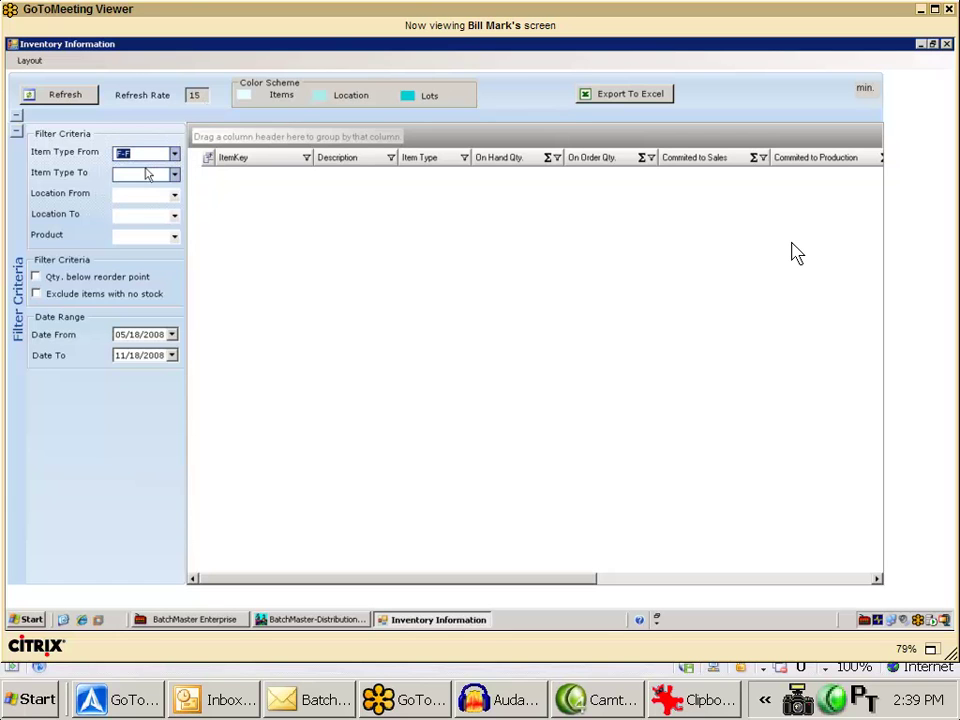
left_click(79, 99)
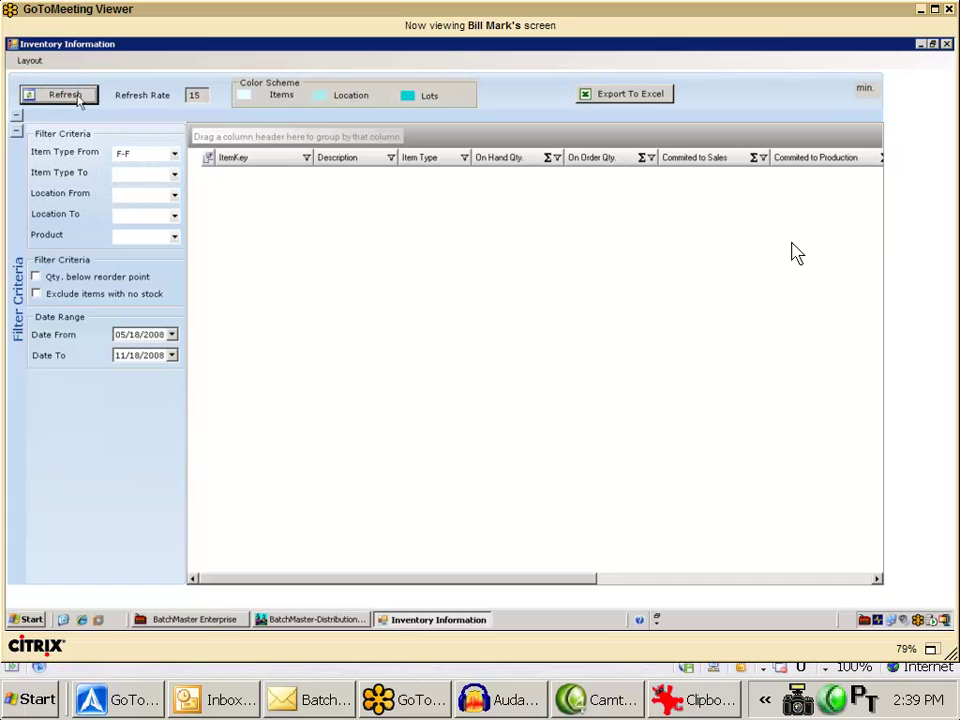
left_click(148, 195)
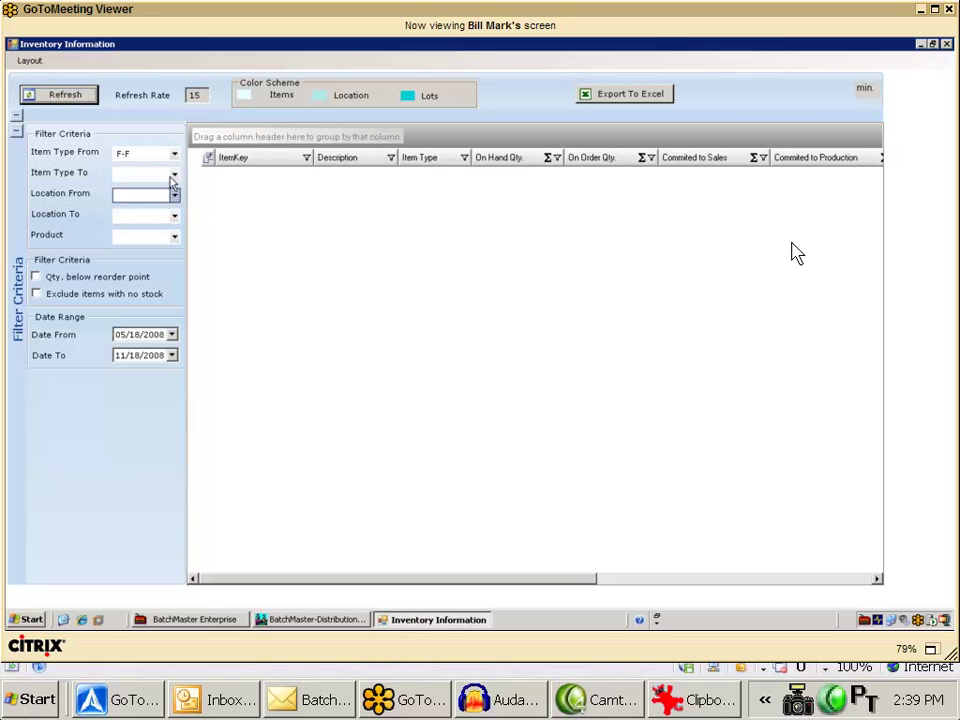
left_click(174, 176)
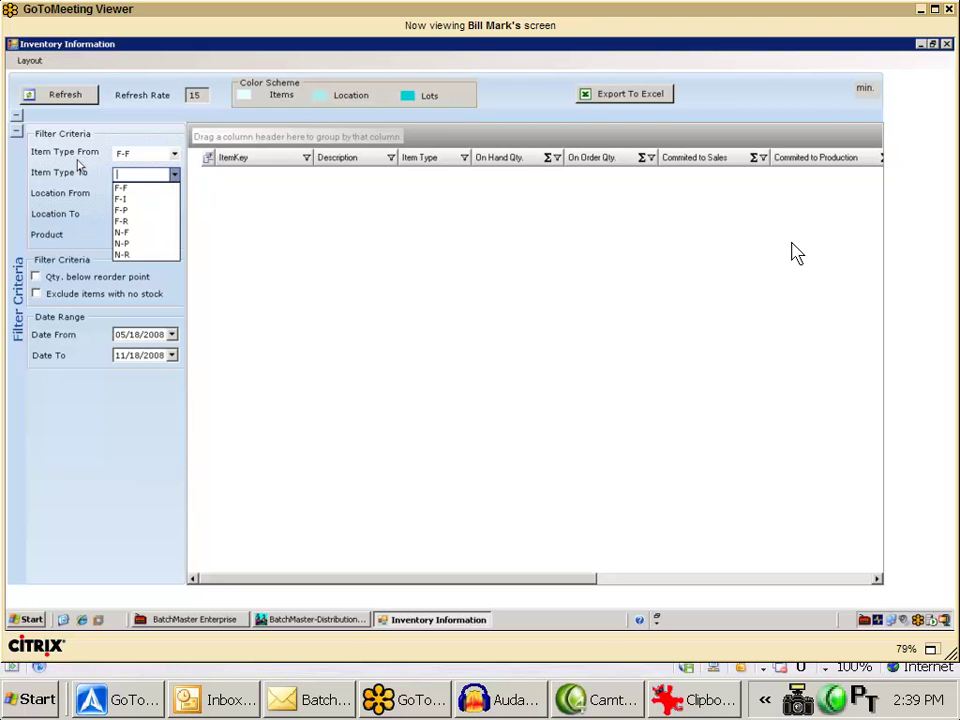
left_click(135, 159)
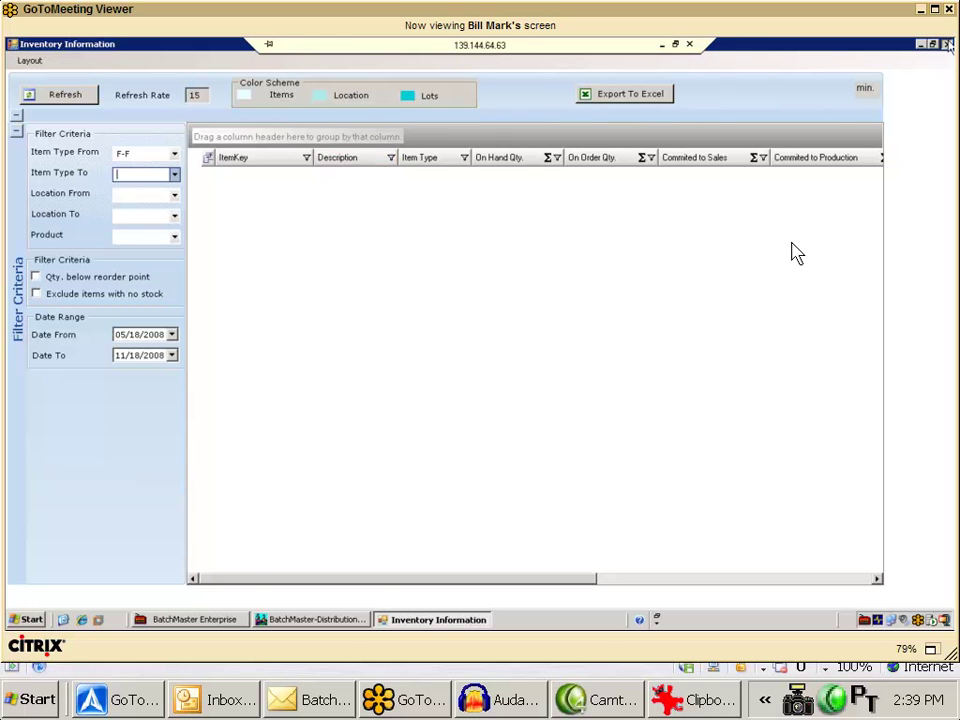
key("alt+F4")
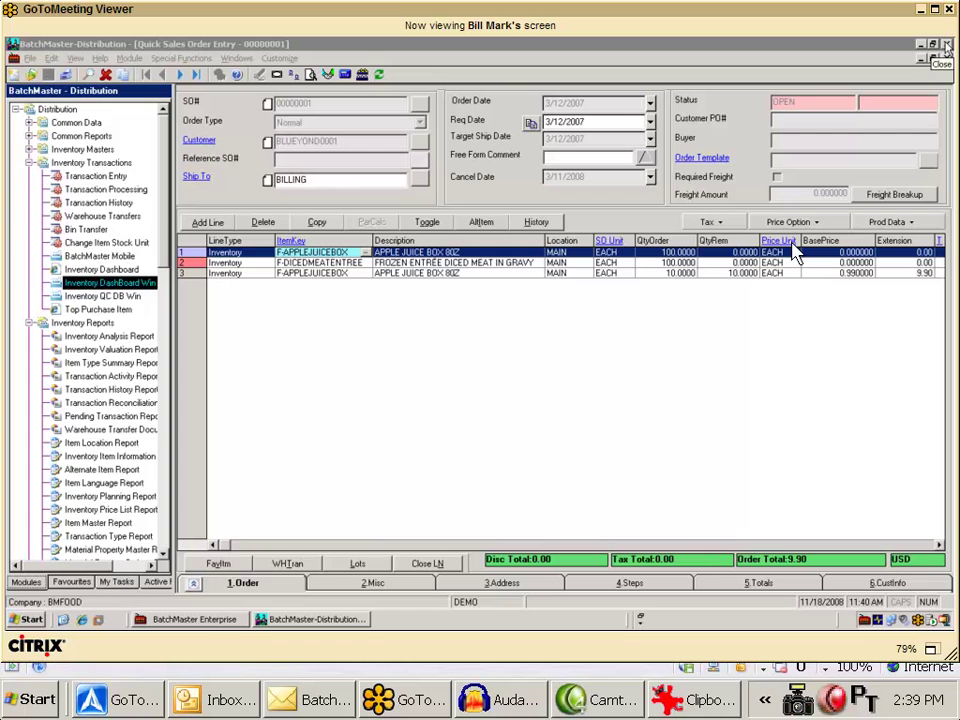
Close Quick Sales Order Entry and choose Re-Login from the BatchMaster Enterprise window.
left_click(946, 44)
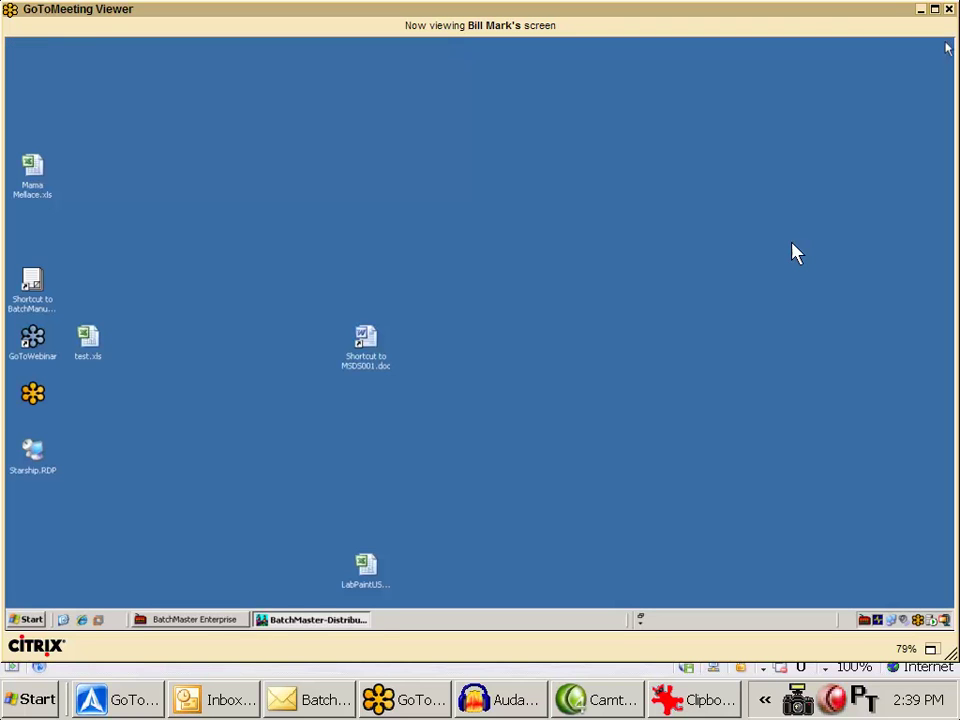
left_click(200, 620)
left_click(309, 80)
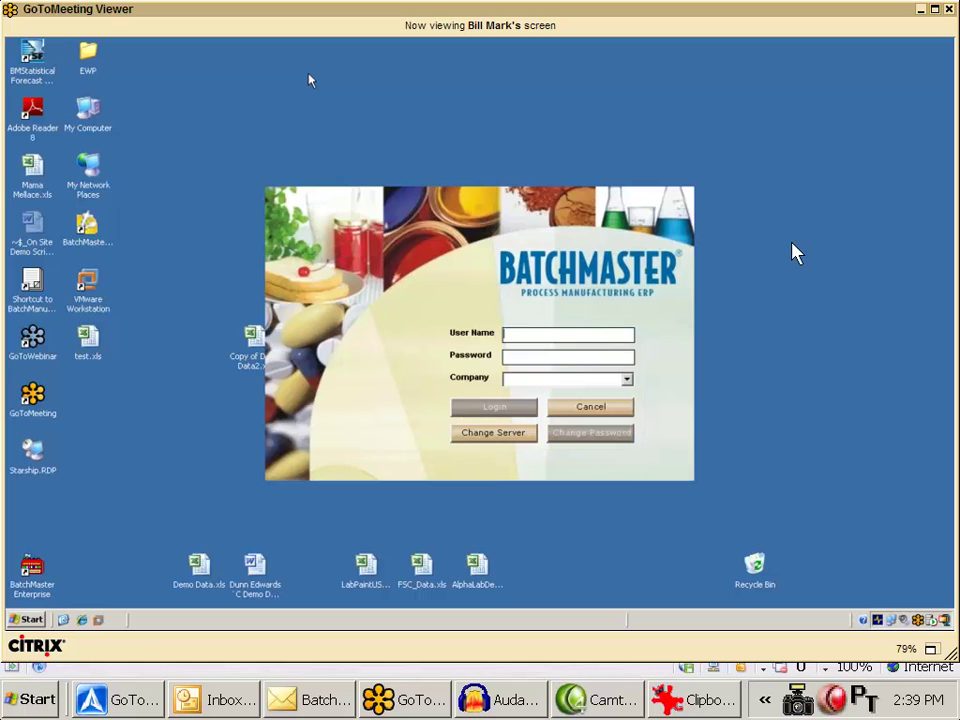
Log in with the demo user name and password to company BMEDEMOF, then enter Distribution.
type("DEMO")
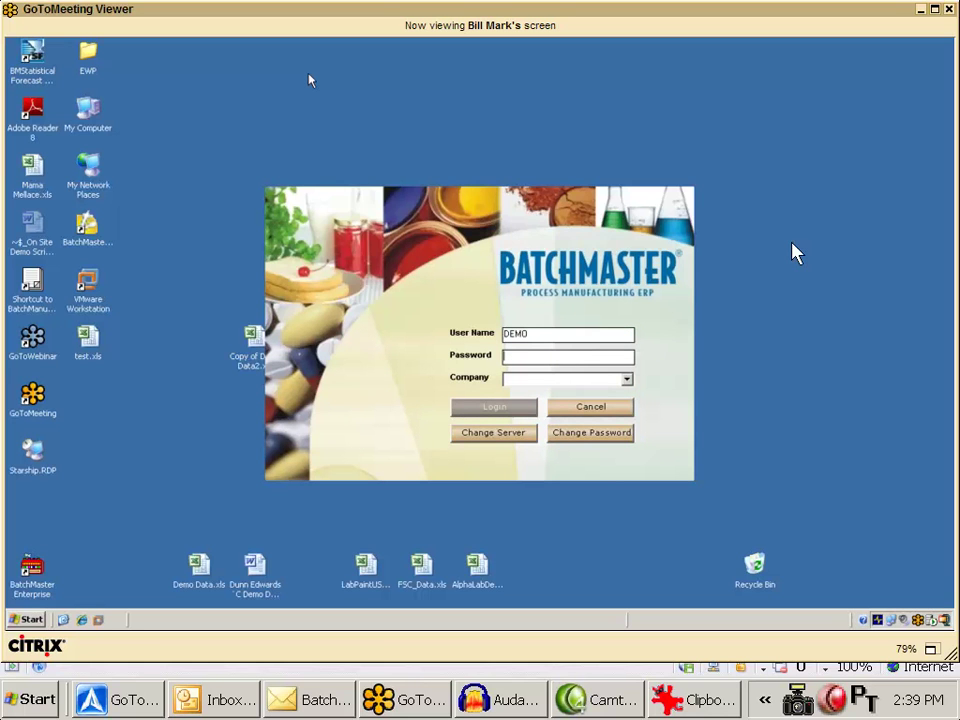
key("Tab")
type("*******")
key("Tab")
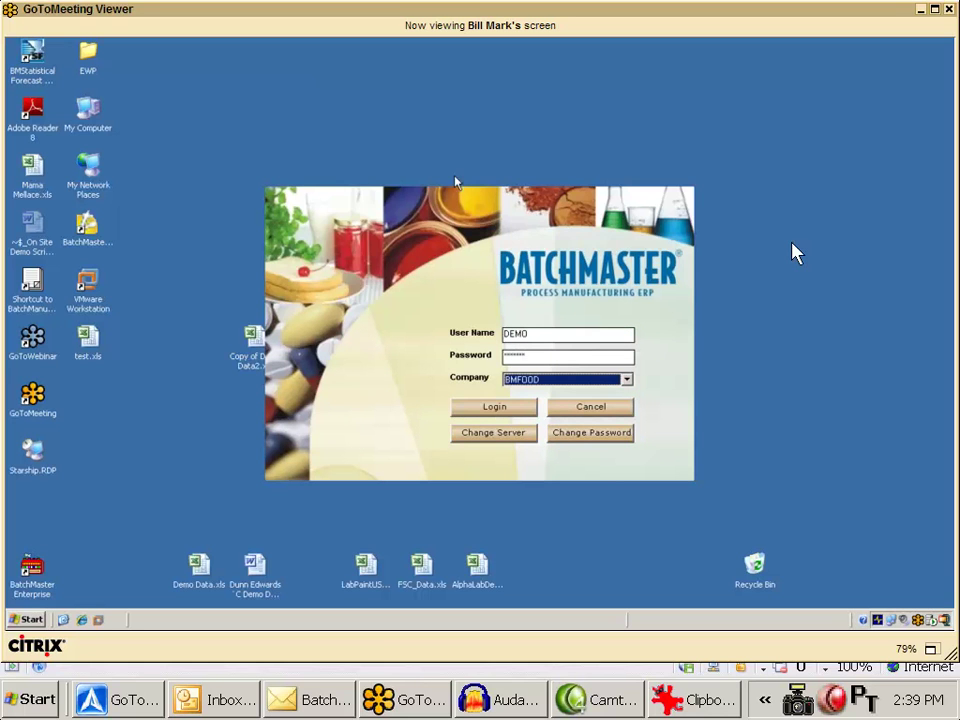
left_click(626, 381)
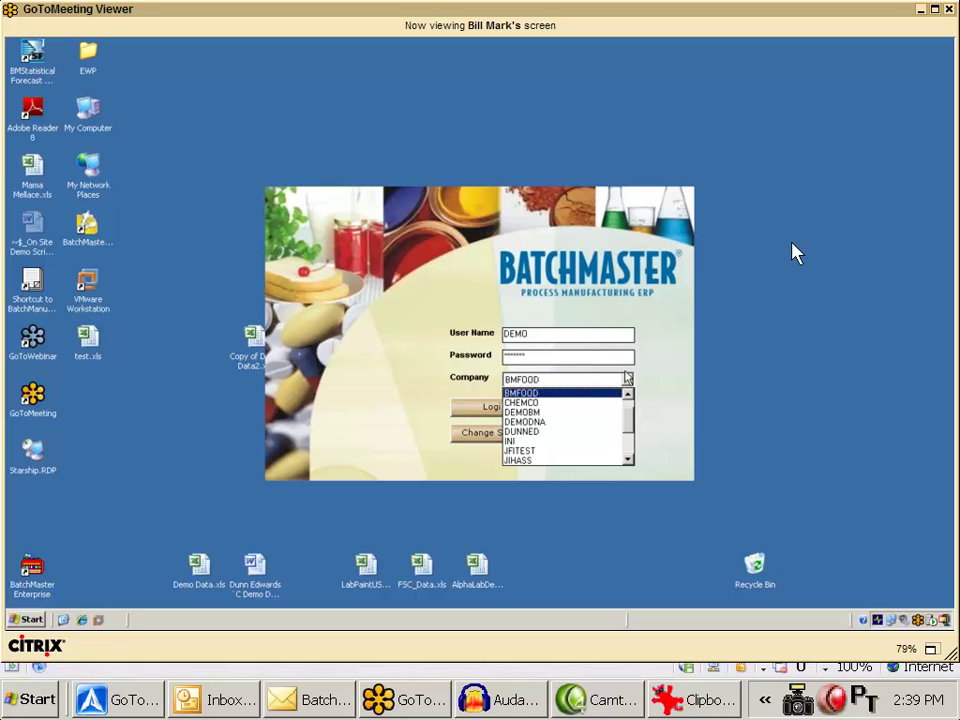
key("Up")
key("Up")
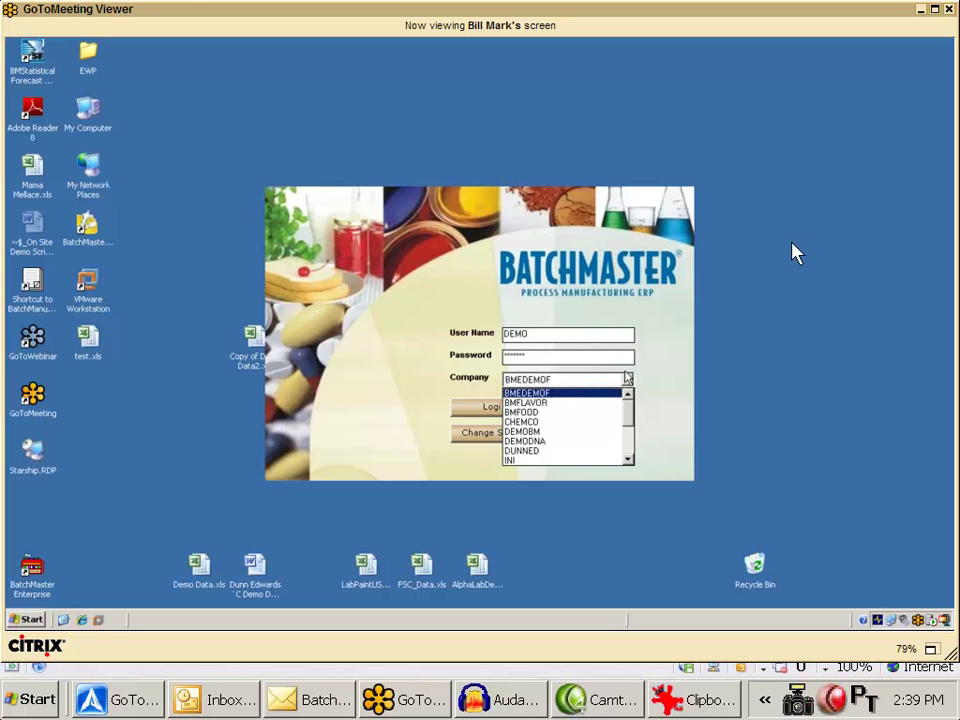
key("Return")
key("Return")
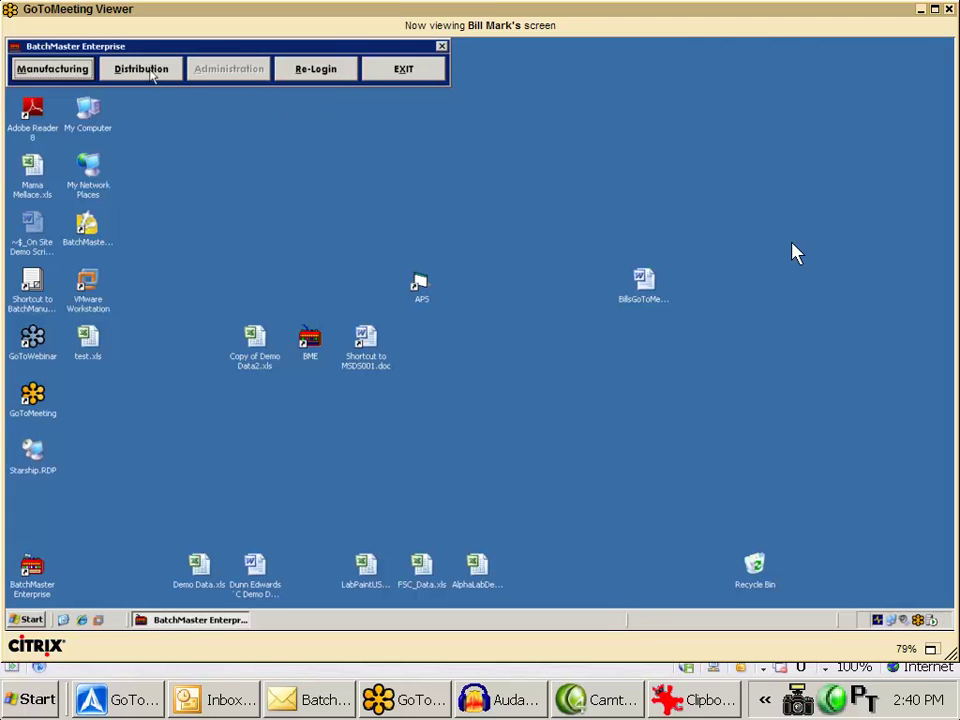
left_click(145, 72)
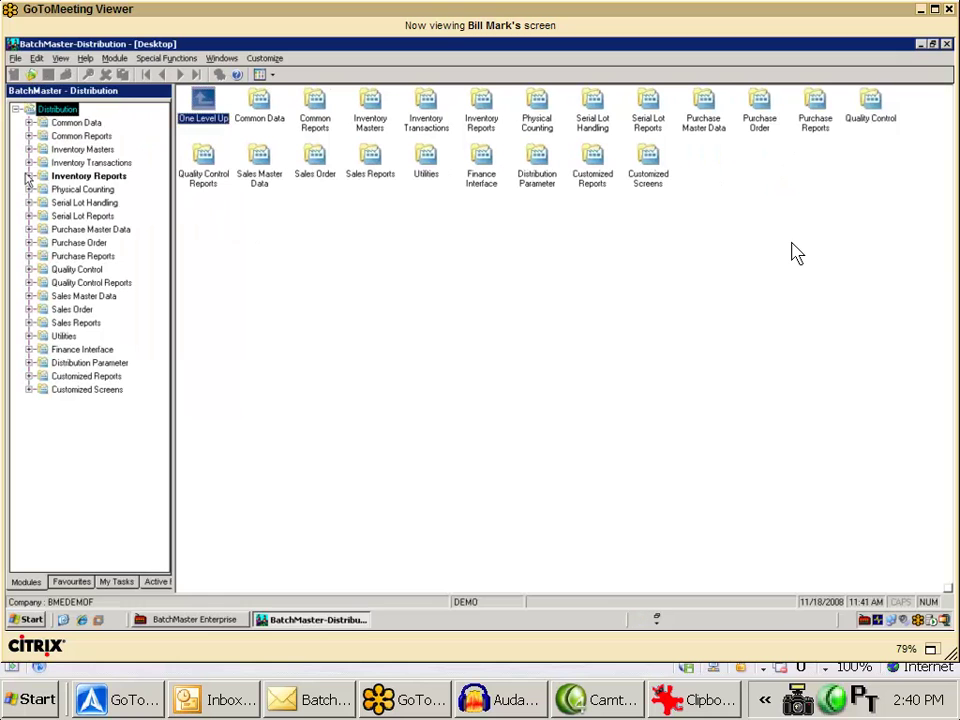
Open Inventory Dashboard WIN and set Item Type From to F-R.
left_click(30, 163)
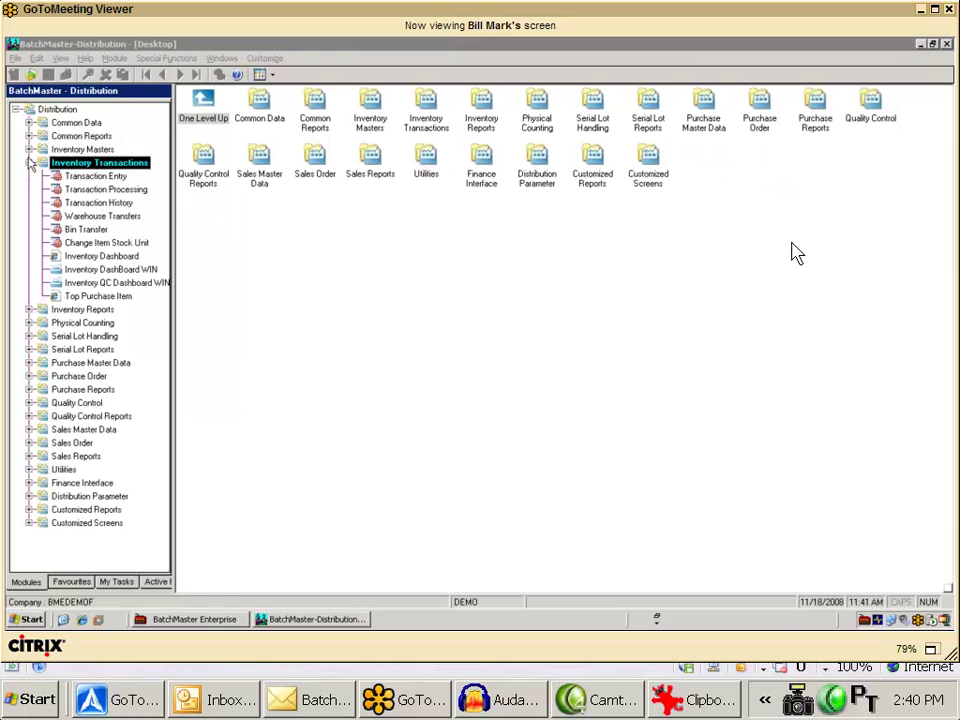
left_click(57, 273)
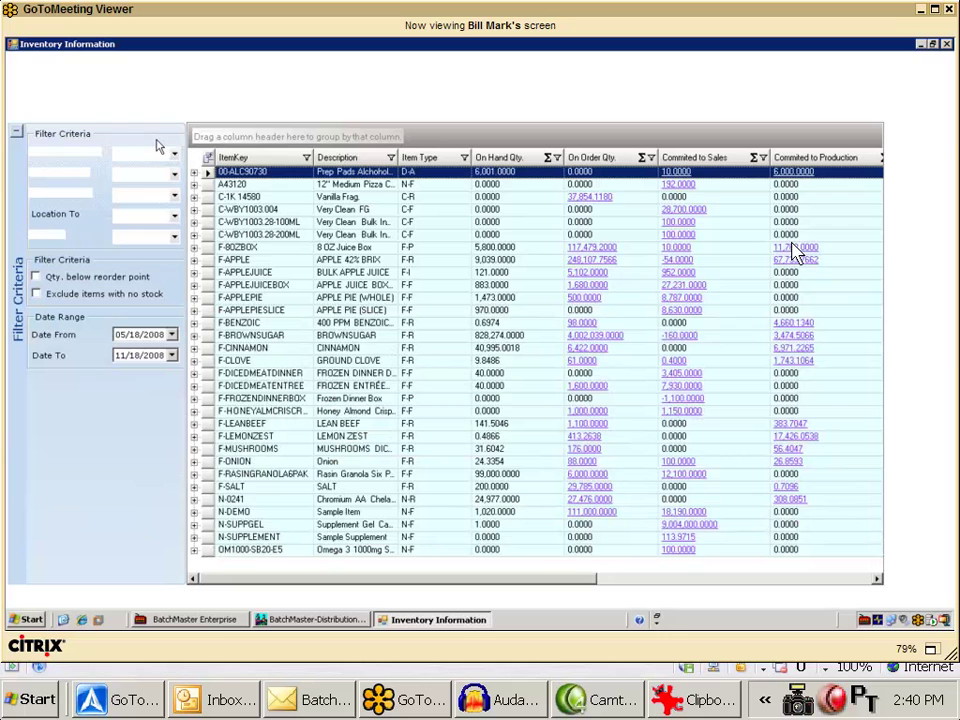
left_click(174, 154)
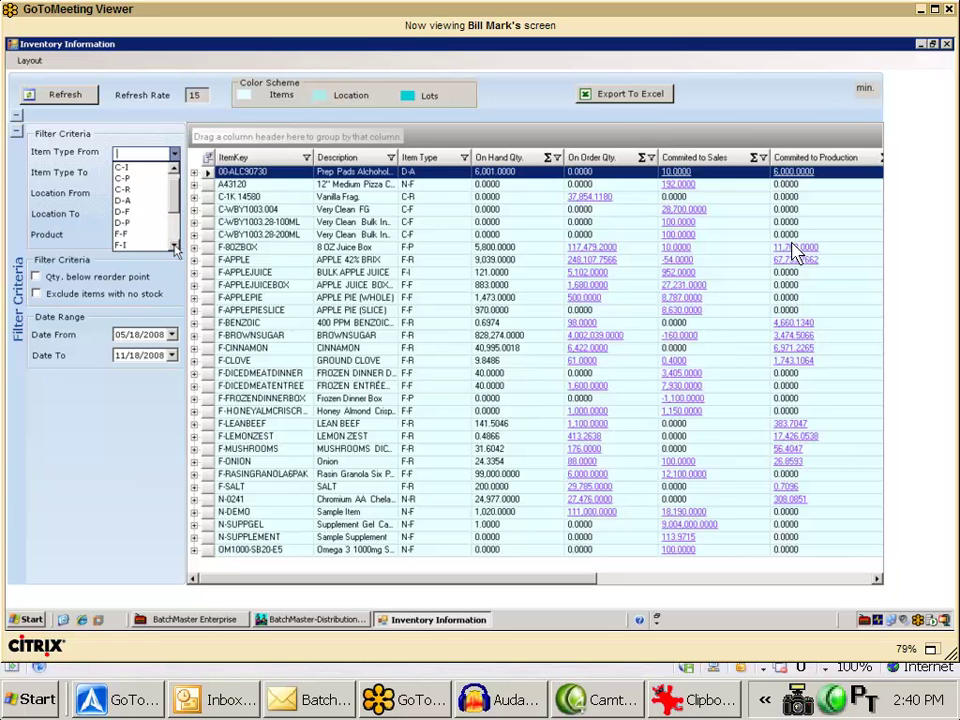
scroll(175, 248, "down", 2)
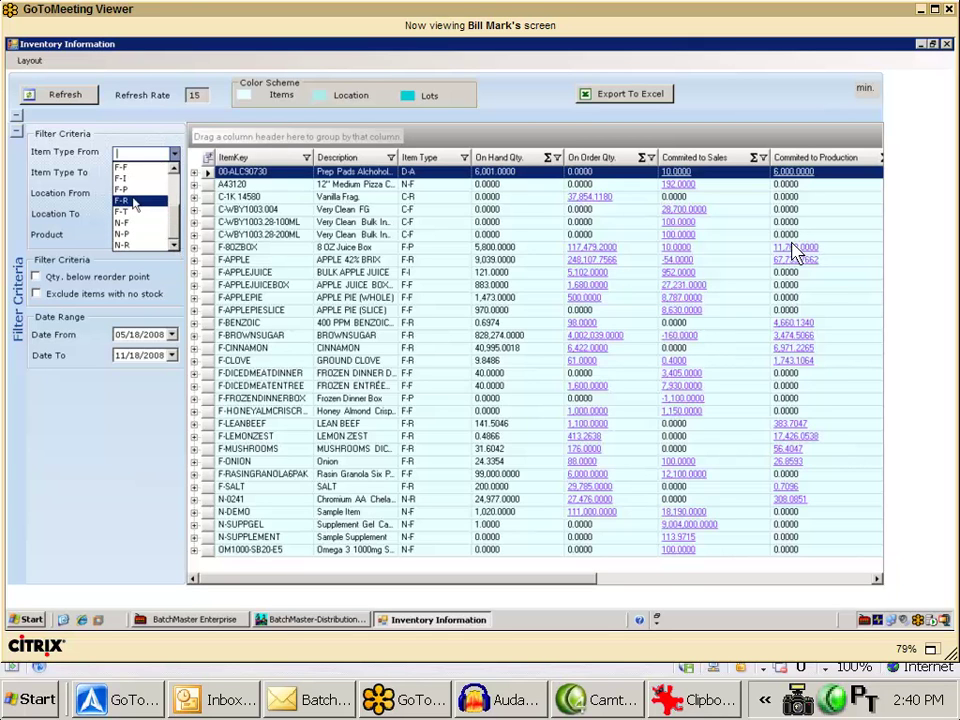
left_click(135, 203)
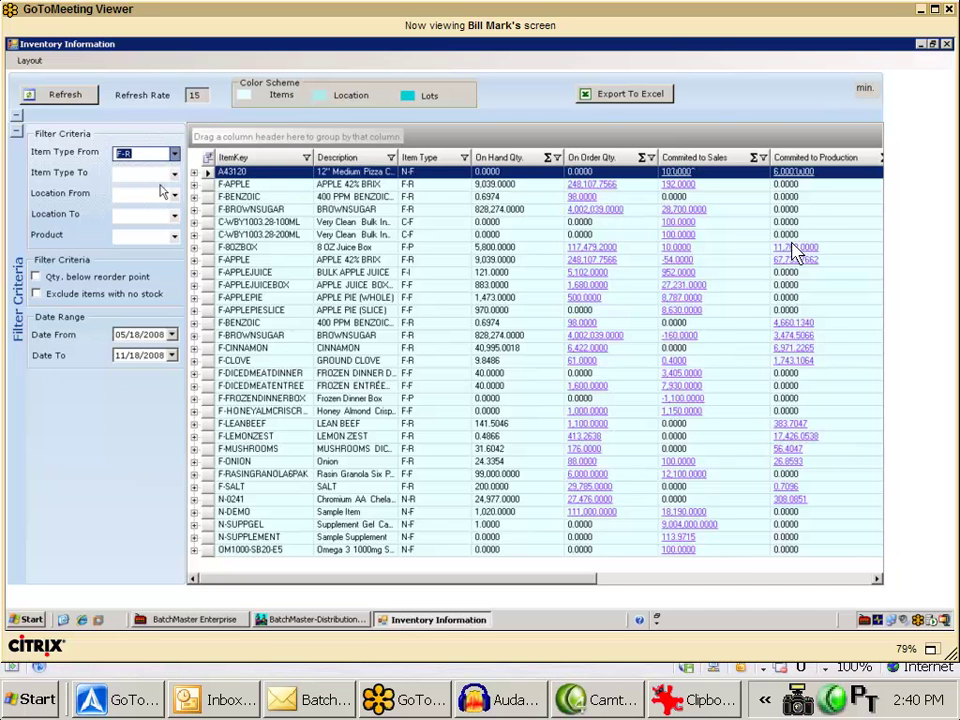
Set Item Type To to F-T, then expand F-APPLE to show its stock locations.
left_click(174, 173)
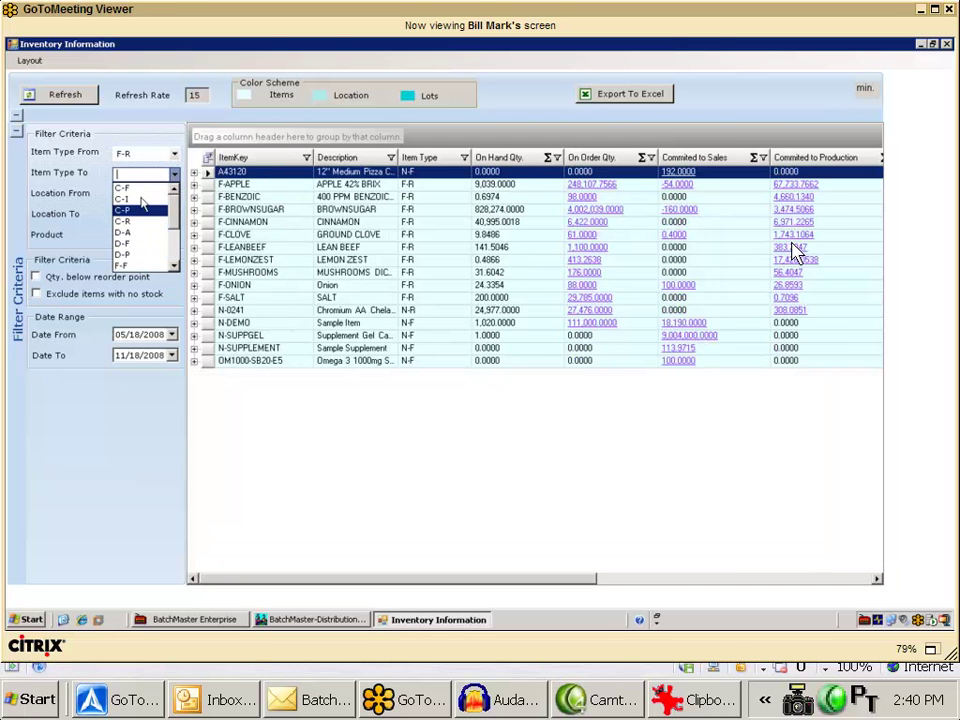
left_click(175, 266)
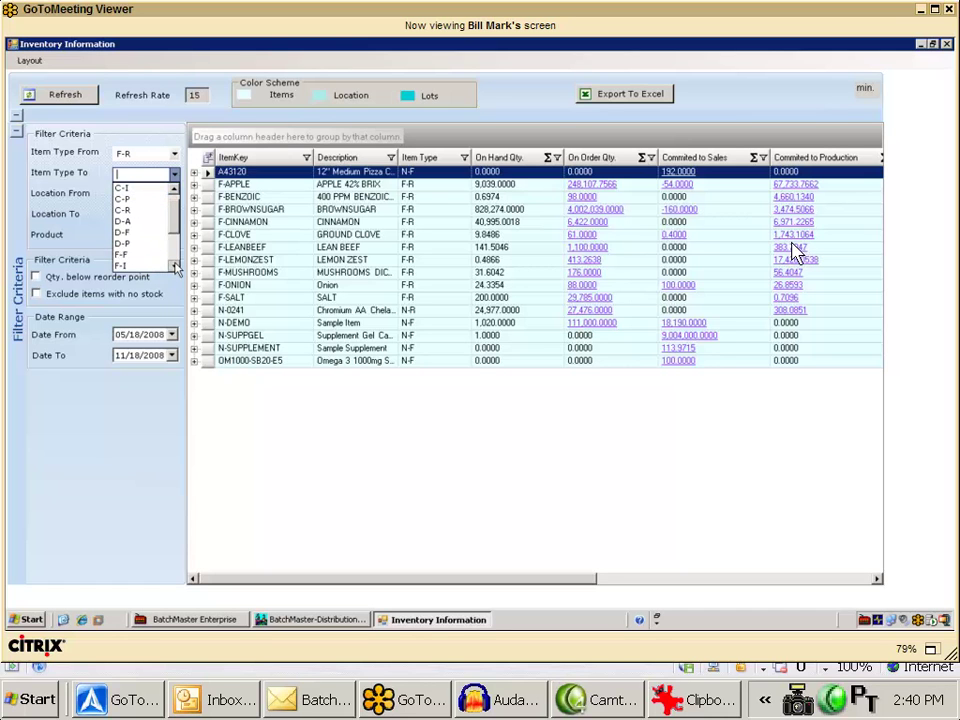
left_click(175, 266)
left_click(175, 266)
left_click(175, 266)
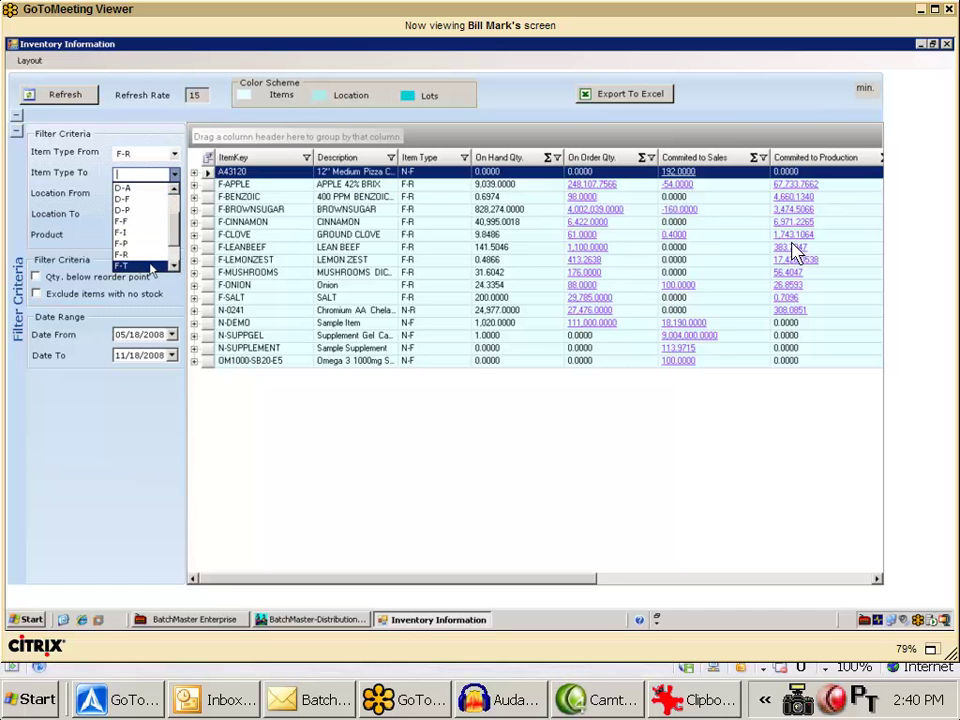
left_click(150, 268)
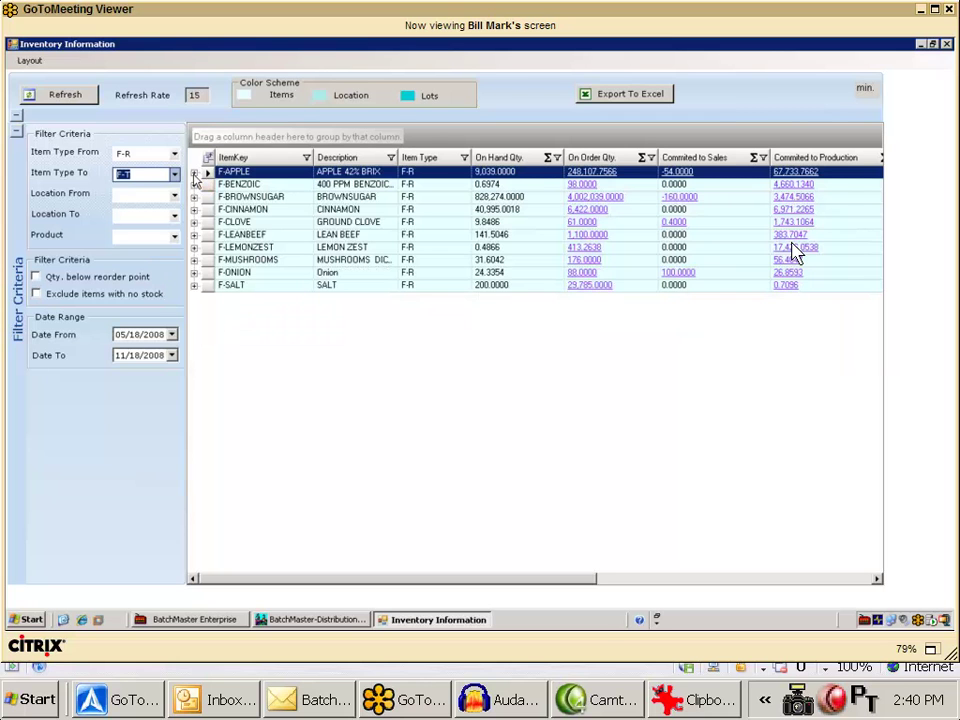
left_click(194, 173)
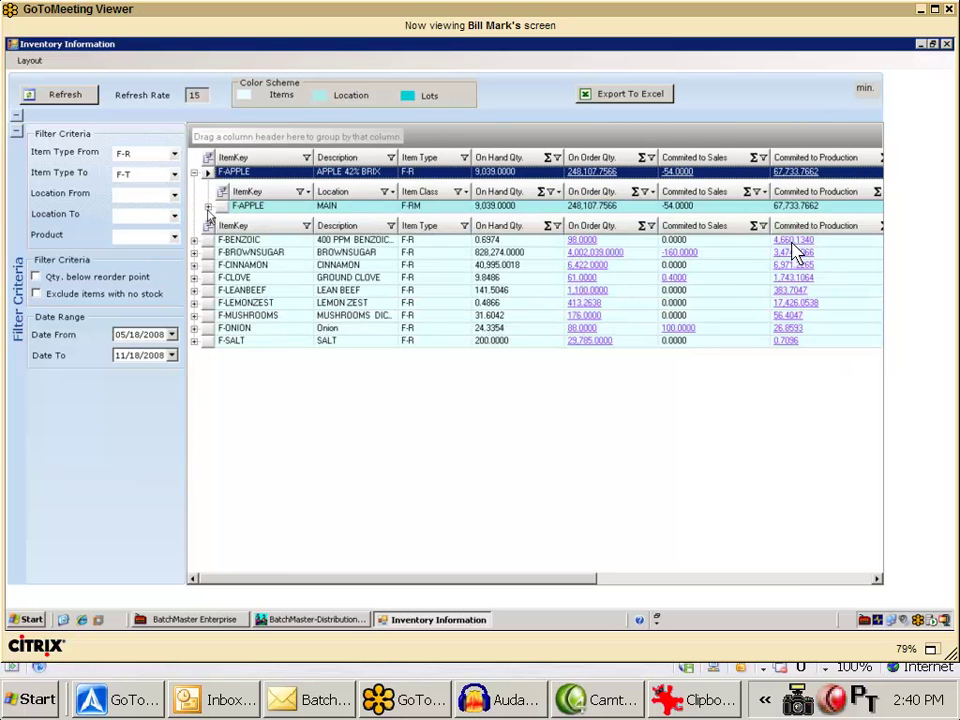
Review F-APPLE's MAIN location lots and on-order purchase orders, then collapse F-APPLE.
left_click(208, 208)
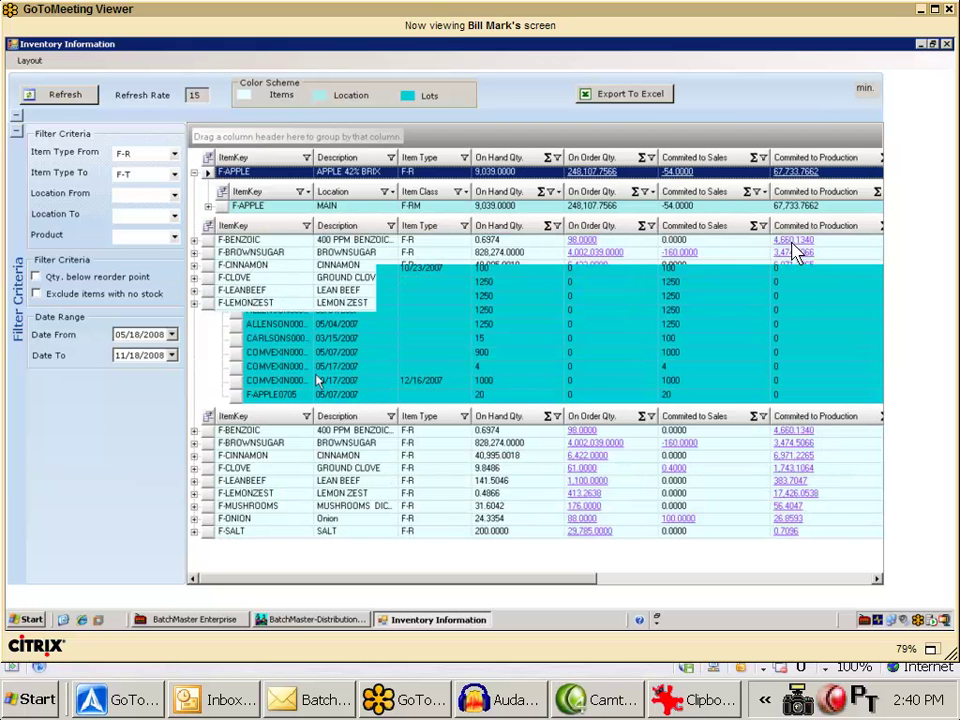
left_click(208, 208)
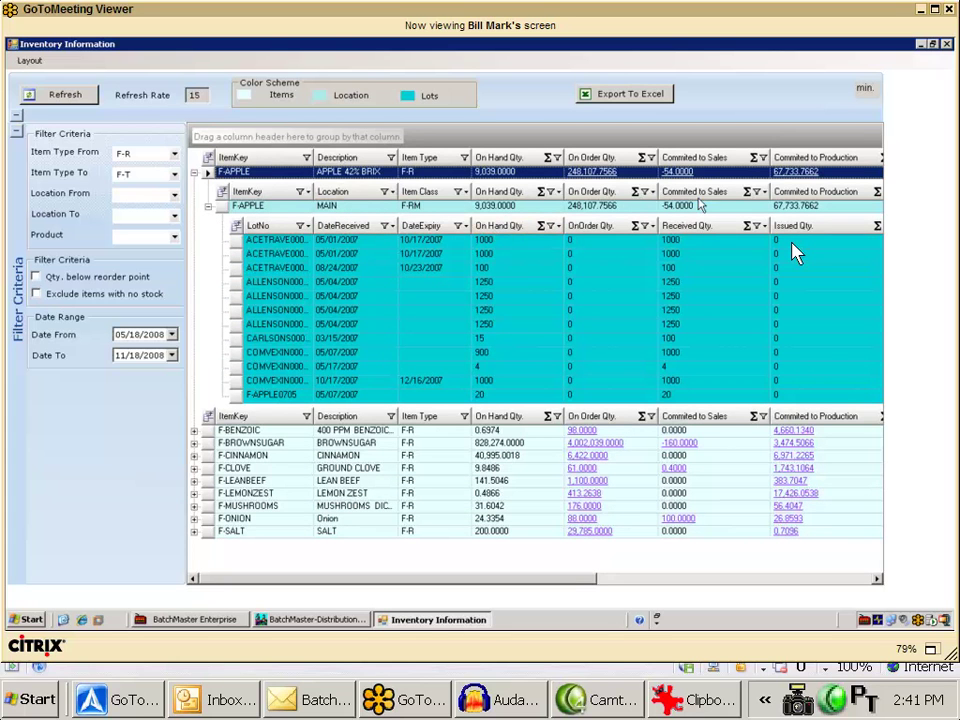
left_click(597, 172)
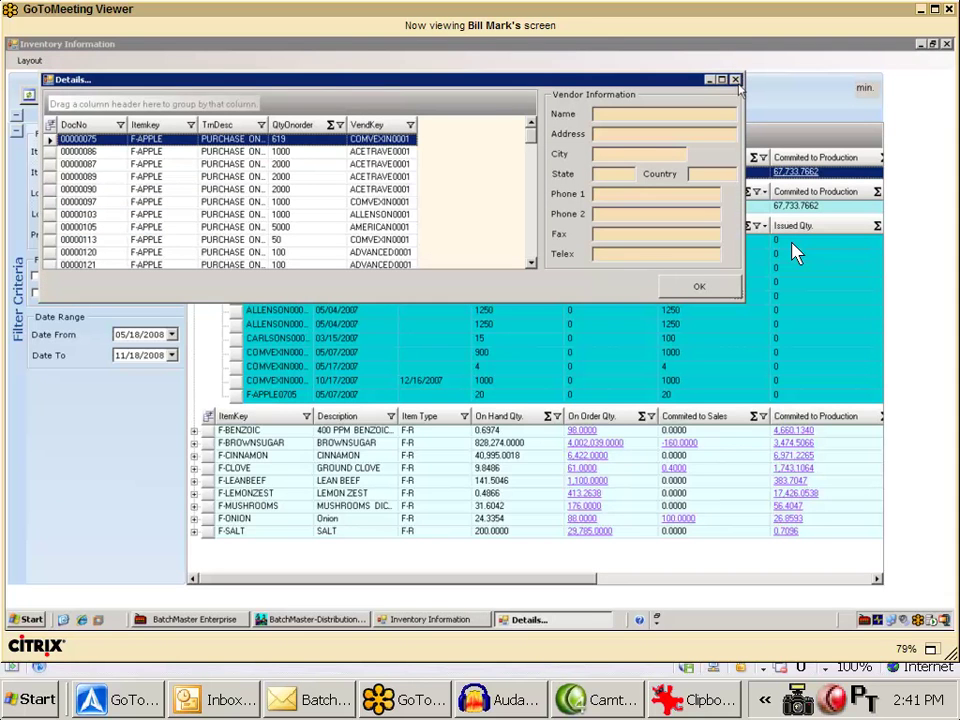
left_click(736, 81)
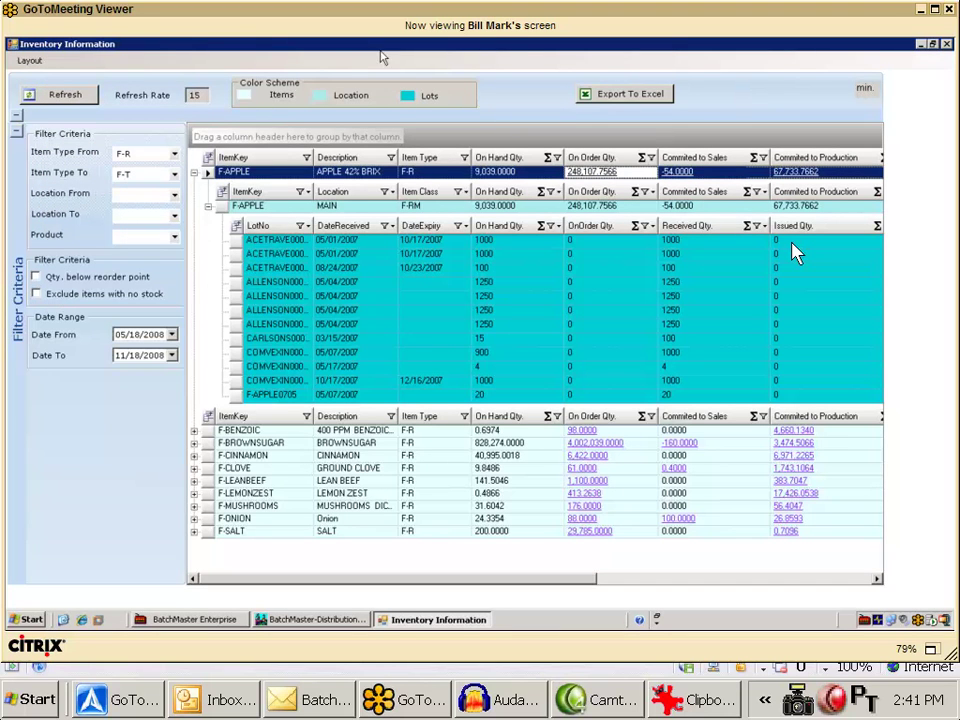
left_click(194, 174)
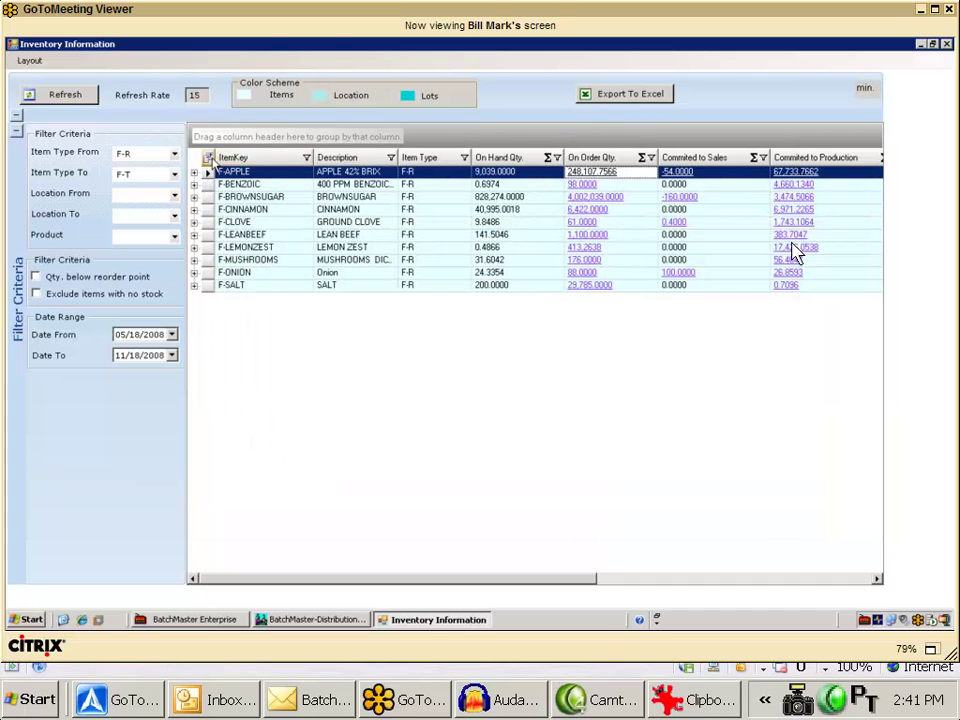
Hide Qty. Tran. in, Qty. Tran. Out and Commited to Production using the Field Chooser.
left_click(208, 158)
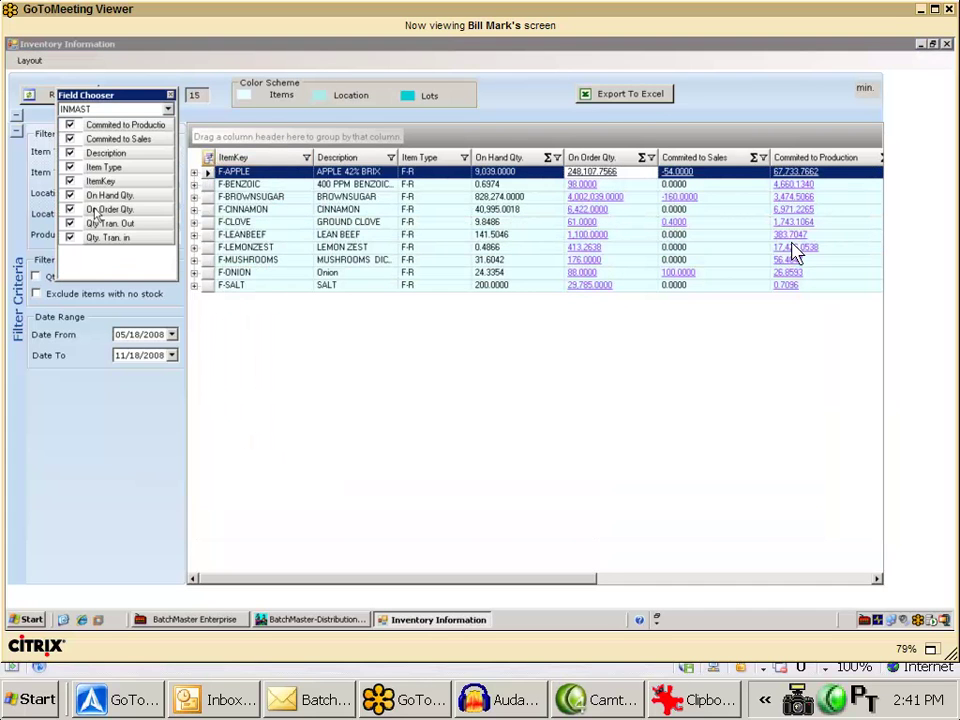
left_click(70, 238)
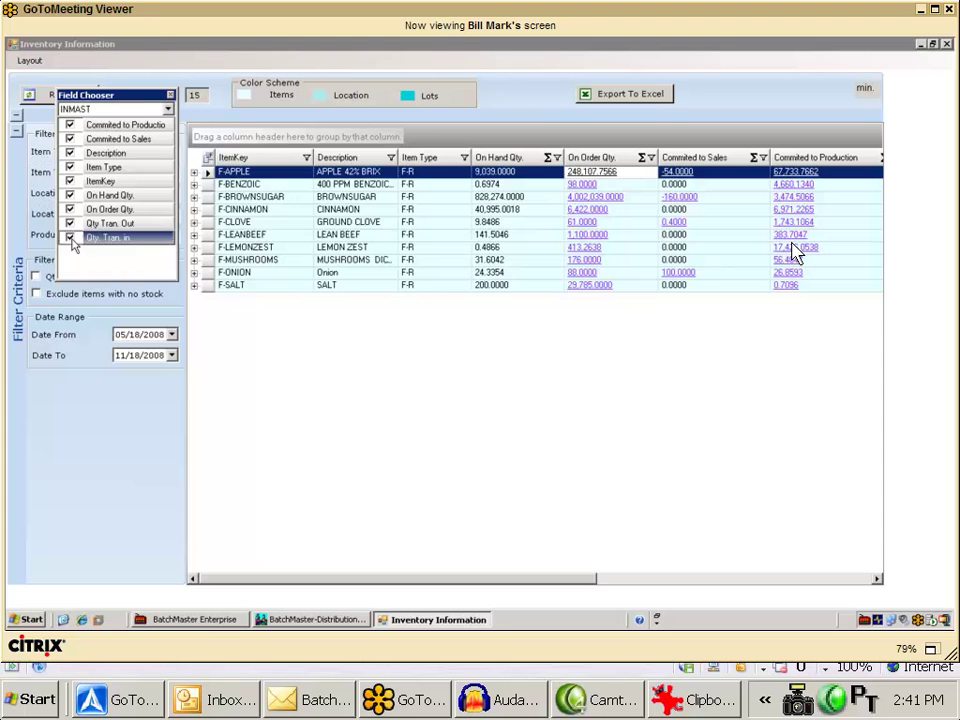
left_click(70, 224)
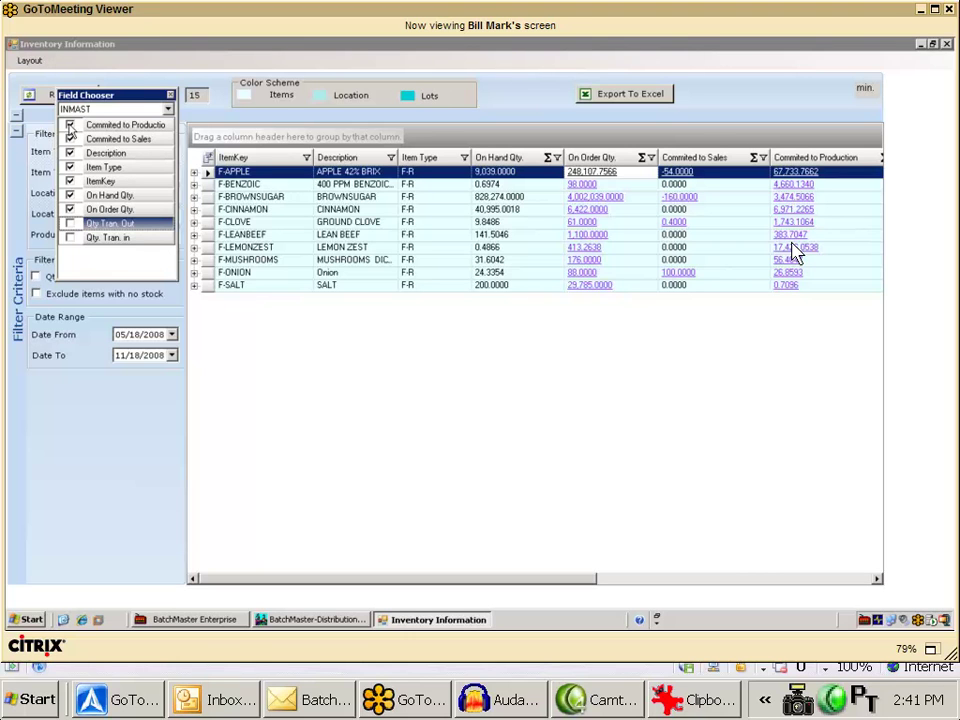
left_click(69, 125)
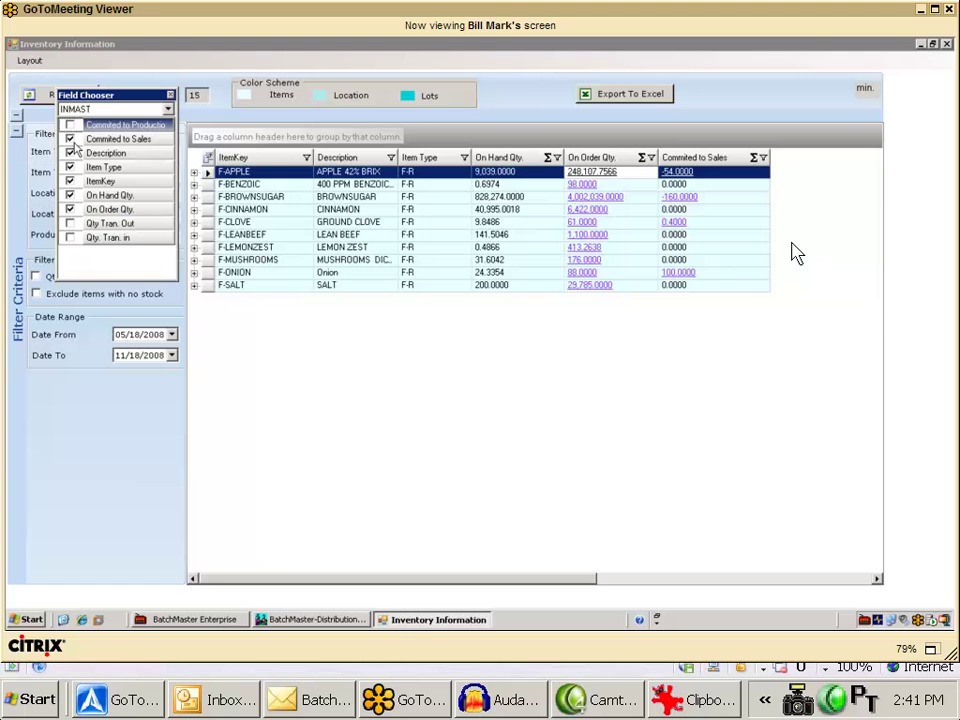
left_click(171, 95)
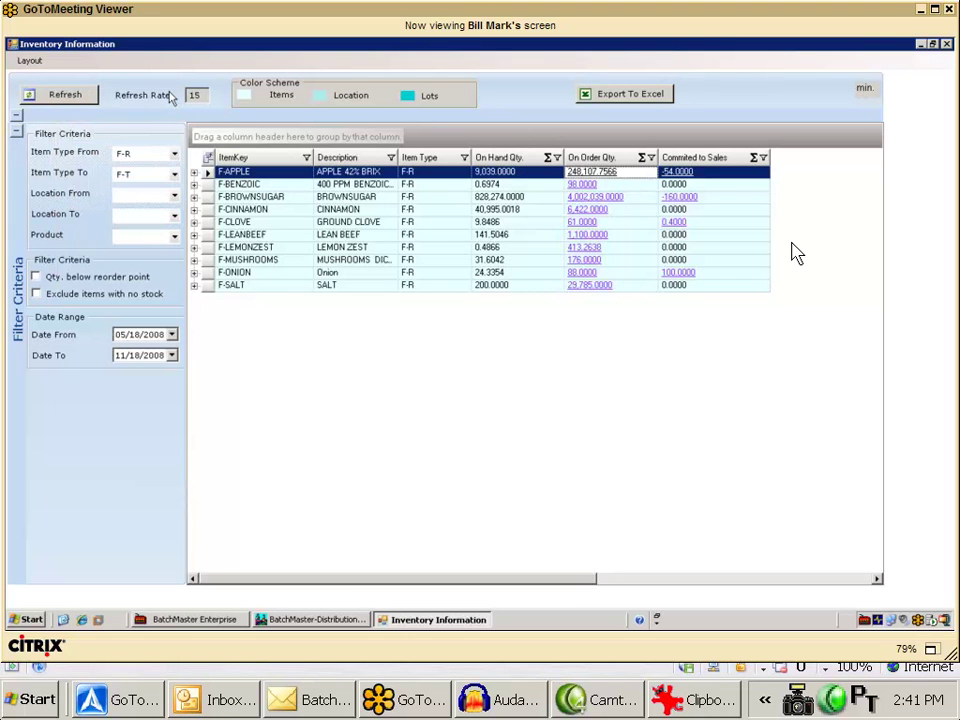
Show only below-reorder-point items and export them to Excel as palnpurchase on the Desktop.
left_click(36, 277)
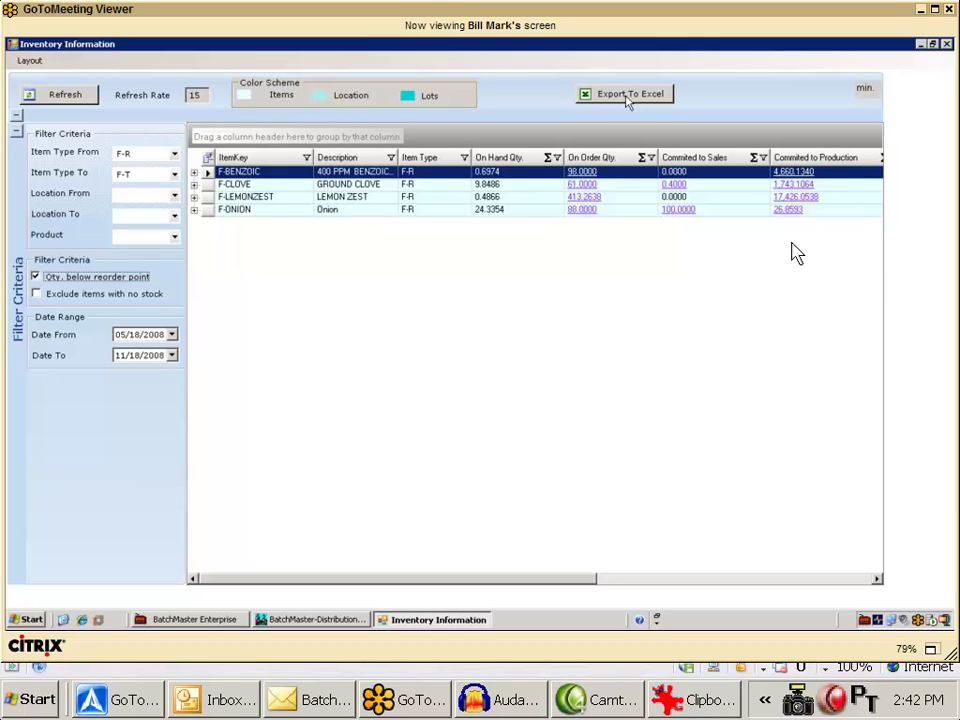
left_click(626, 96)
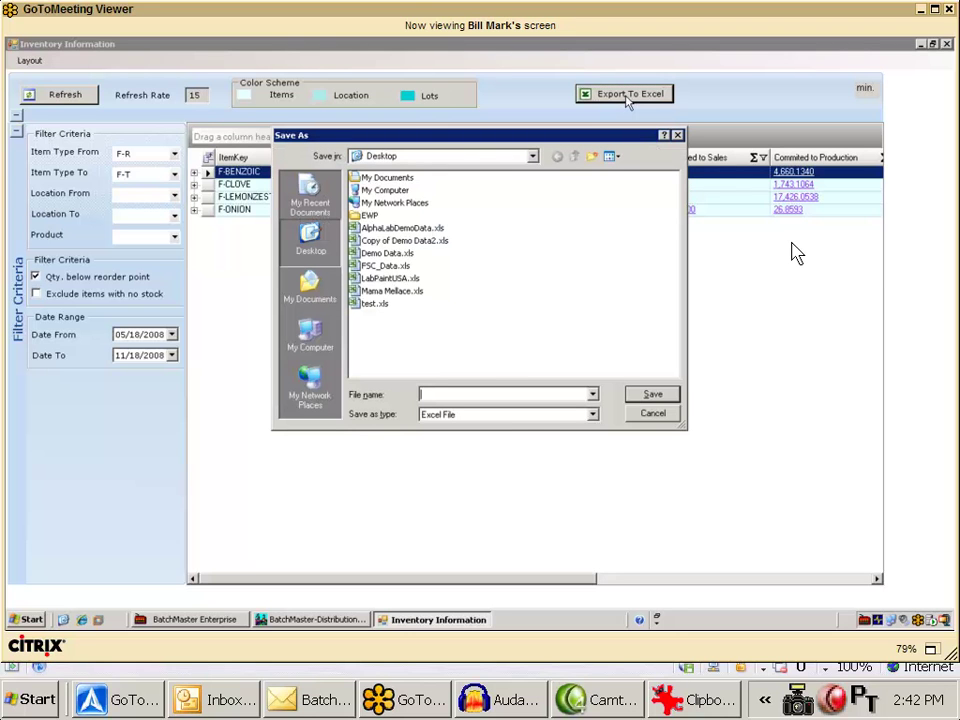
type("palnpu")
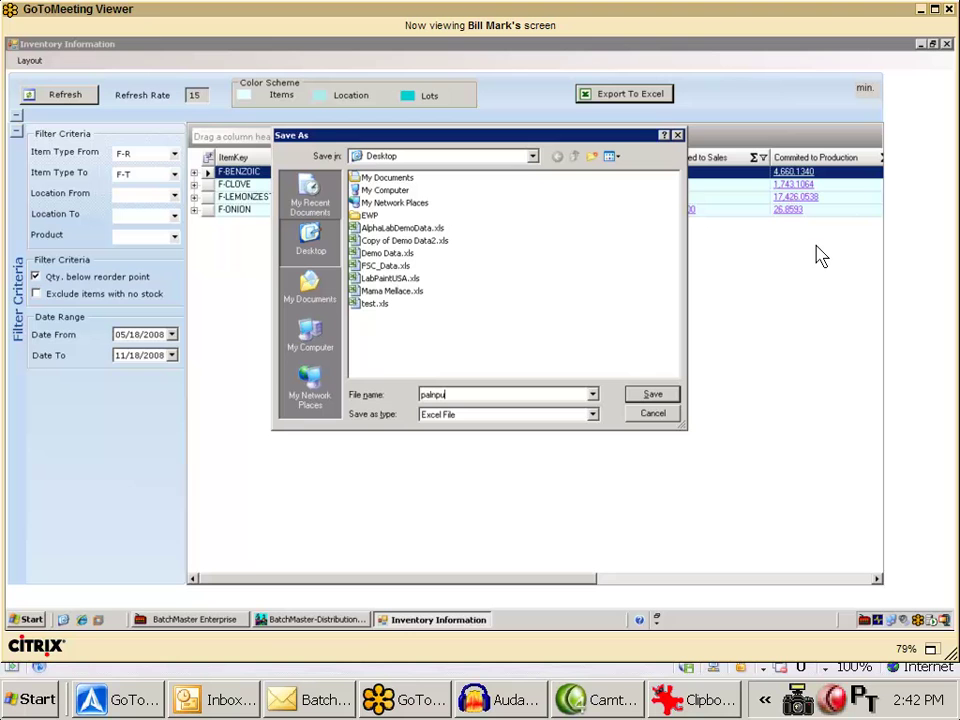
type("rchase")
left_click(653, 395)
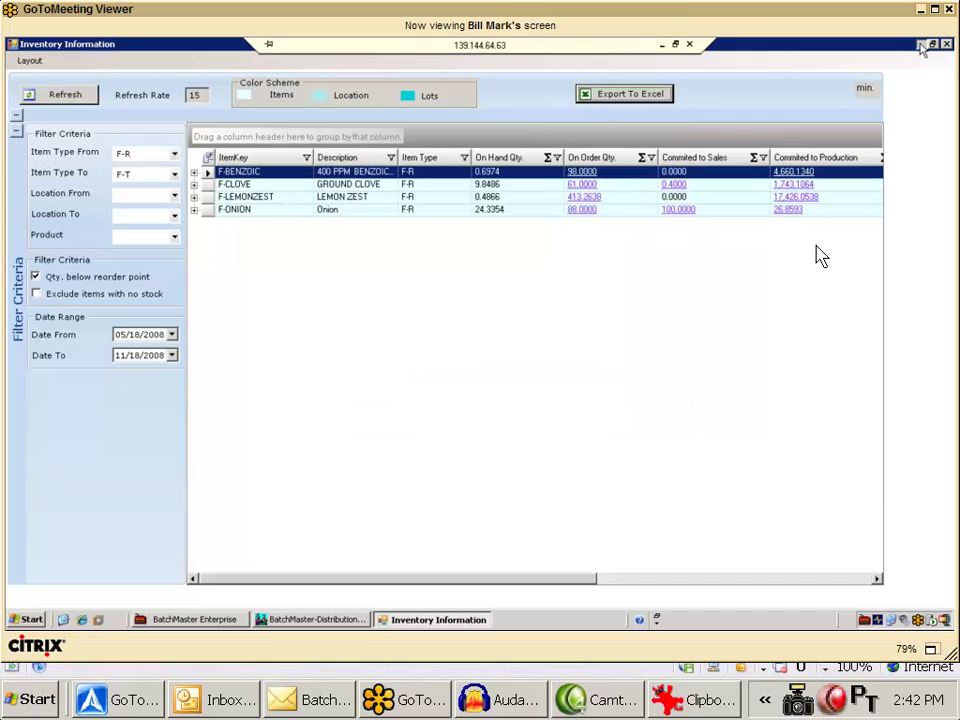
Minimise both BatchMaster windows and open palnpurchase.xls from the desktop.
left_click(920, 45)
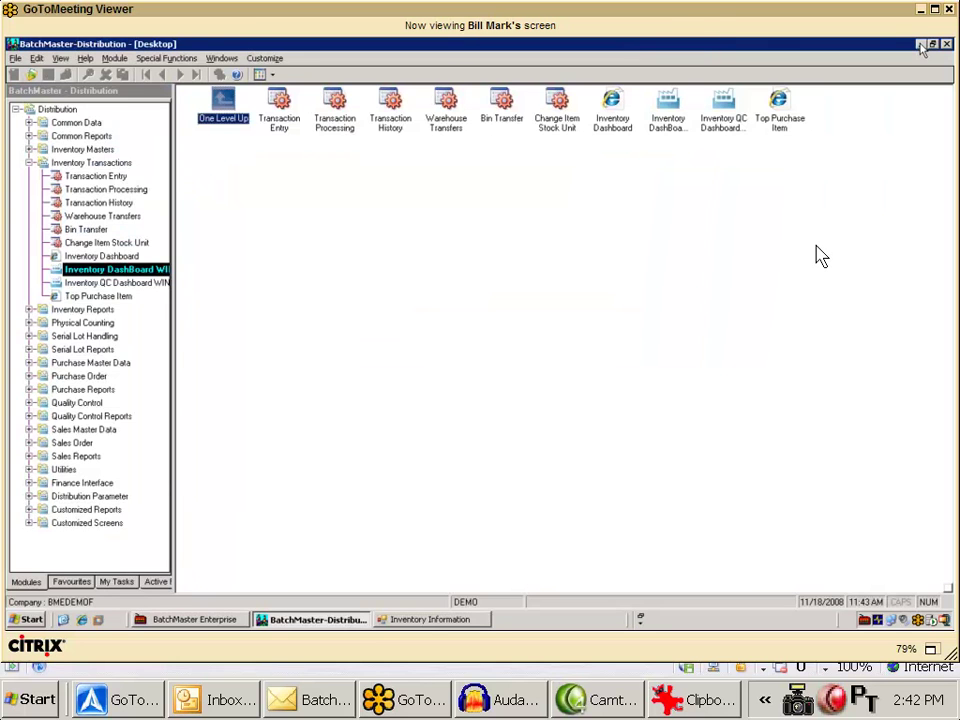
left_click(920, 44)
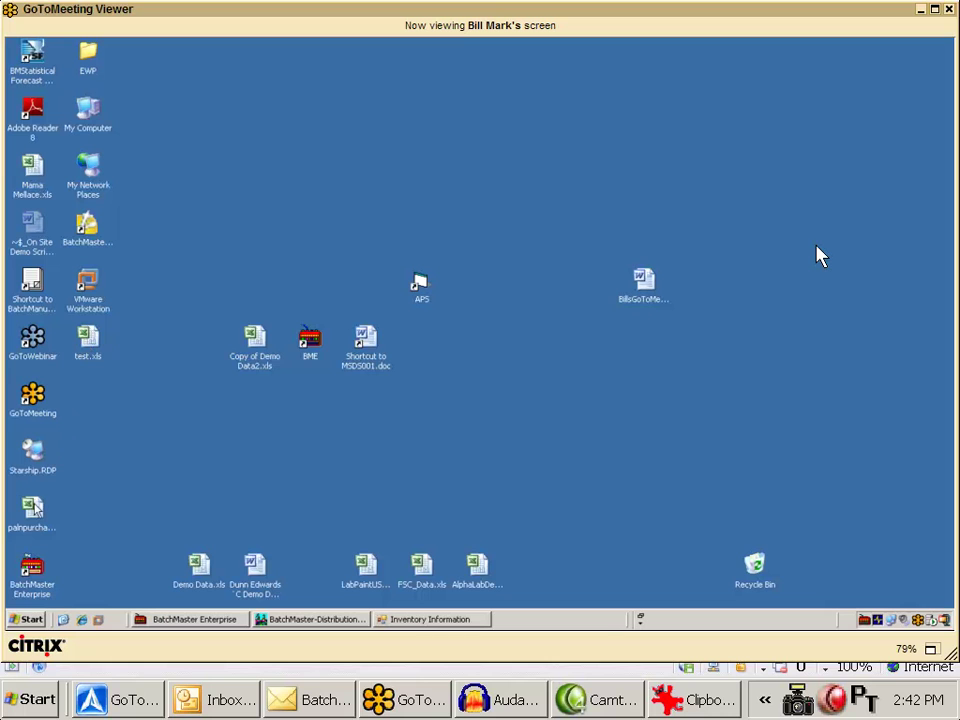
left_click(36, 510)
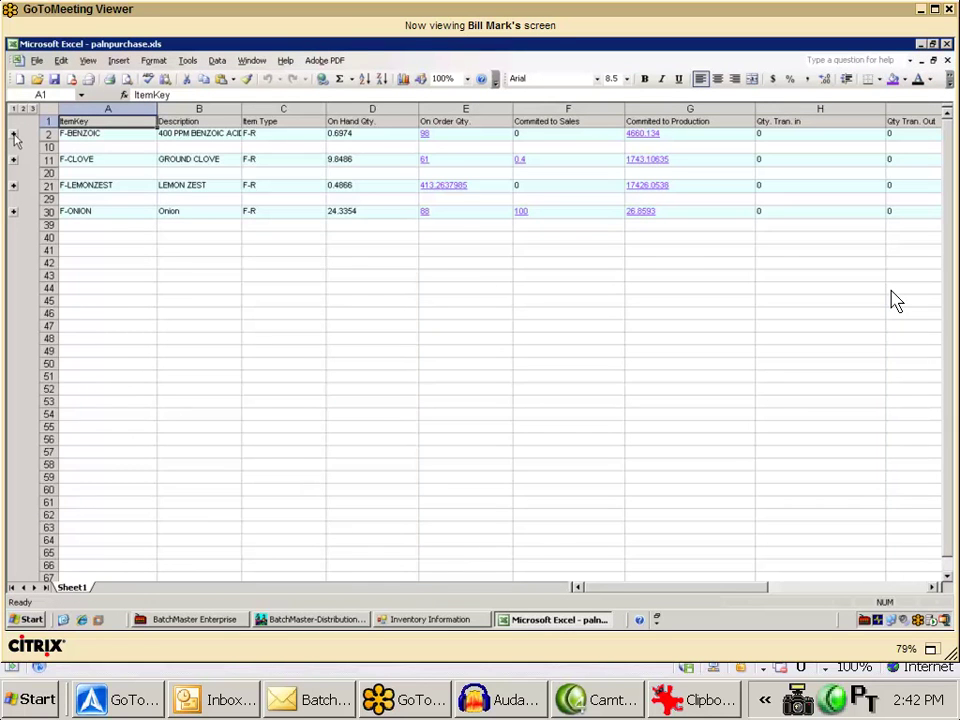
Expand F-BENZOIC and F-CLOVE down to their locations and lots, then close palnpurchase.xls without saving.
left_click(14, 133)
left_click(22, 173)
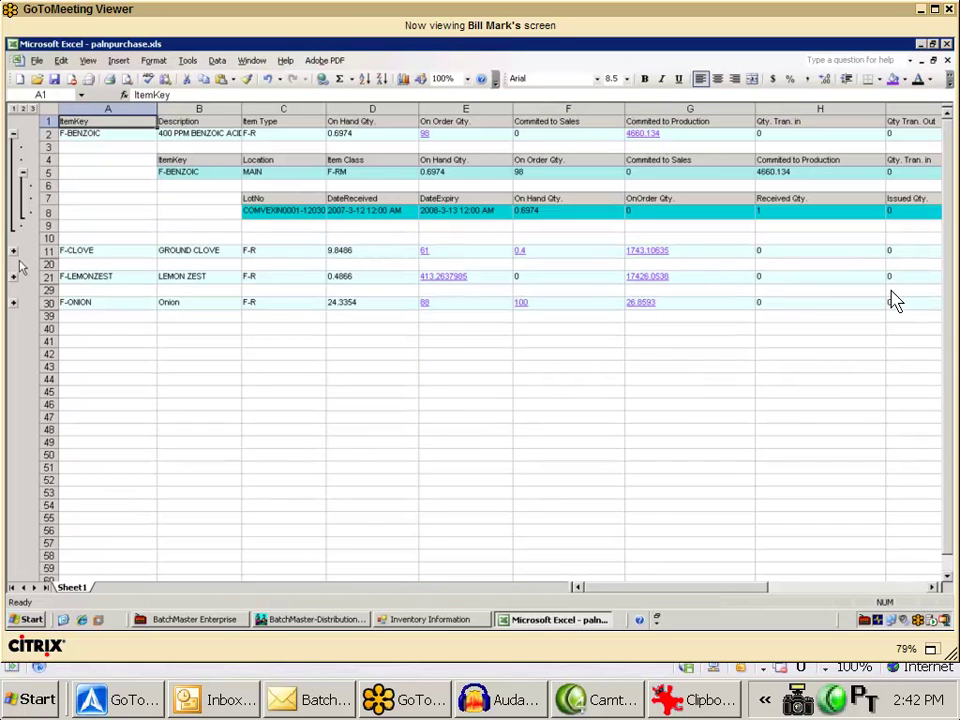
left_click(14, 250)
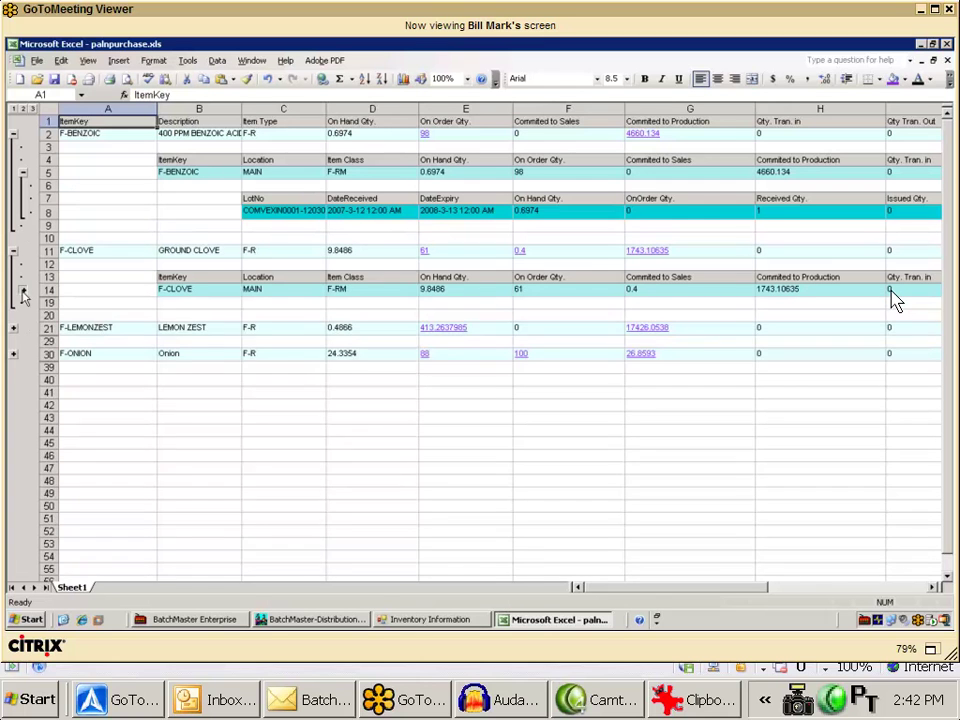
left_click(22, 291)
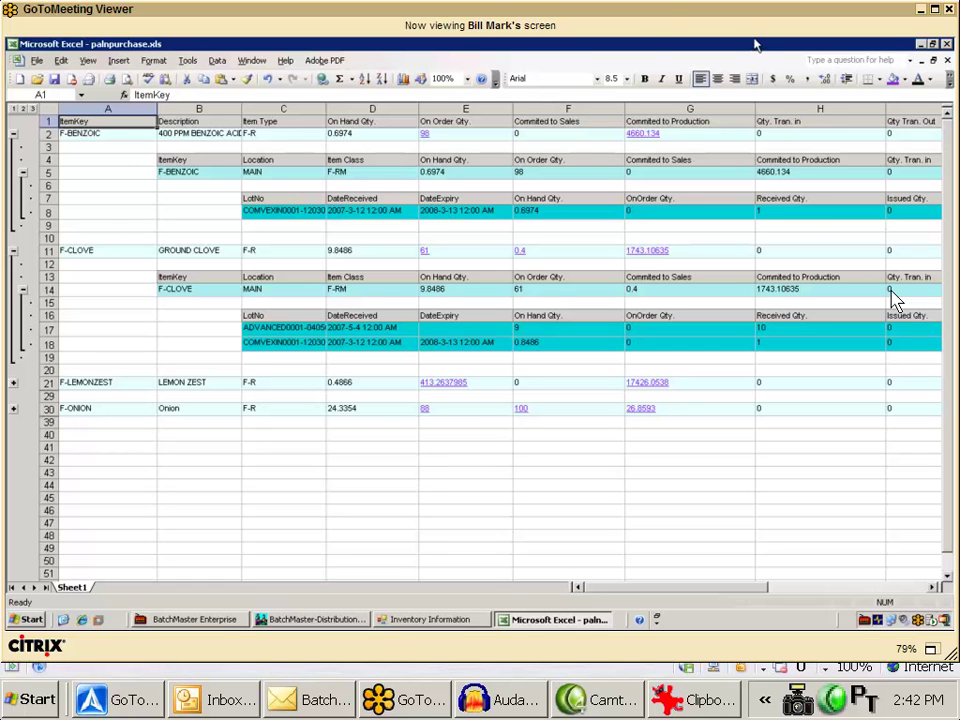
left_click(947, 45)
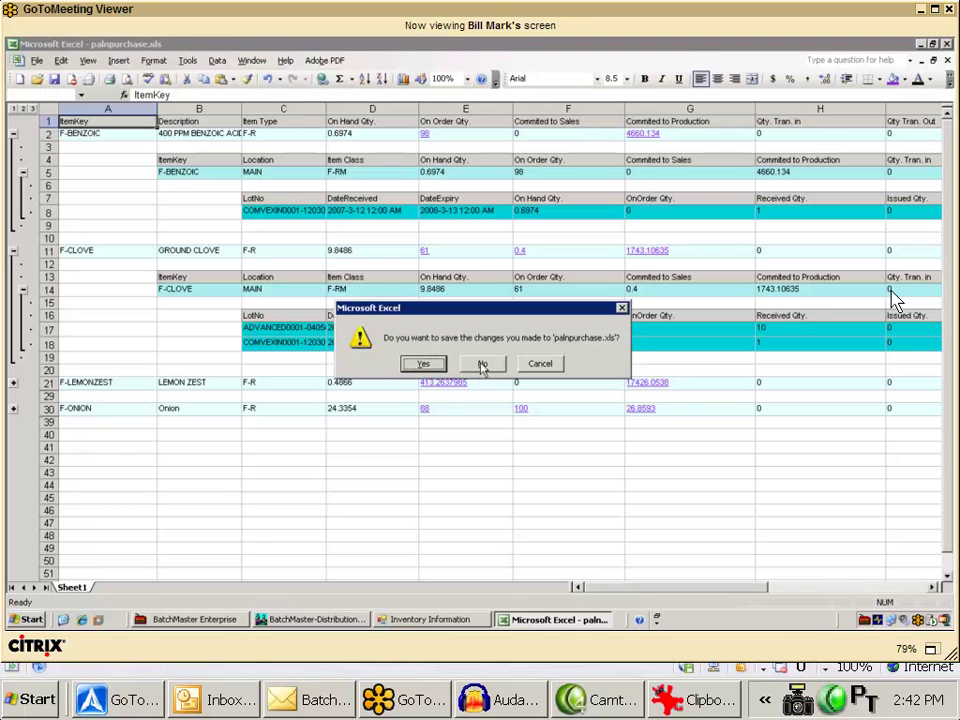
left_click(481, 366)
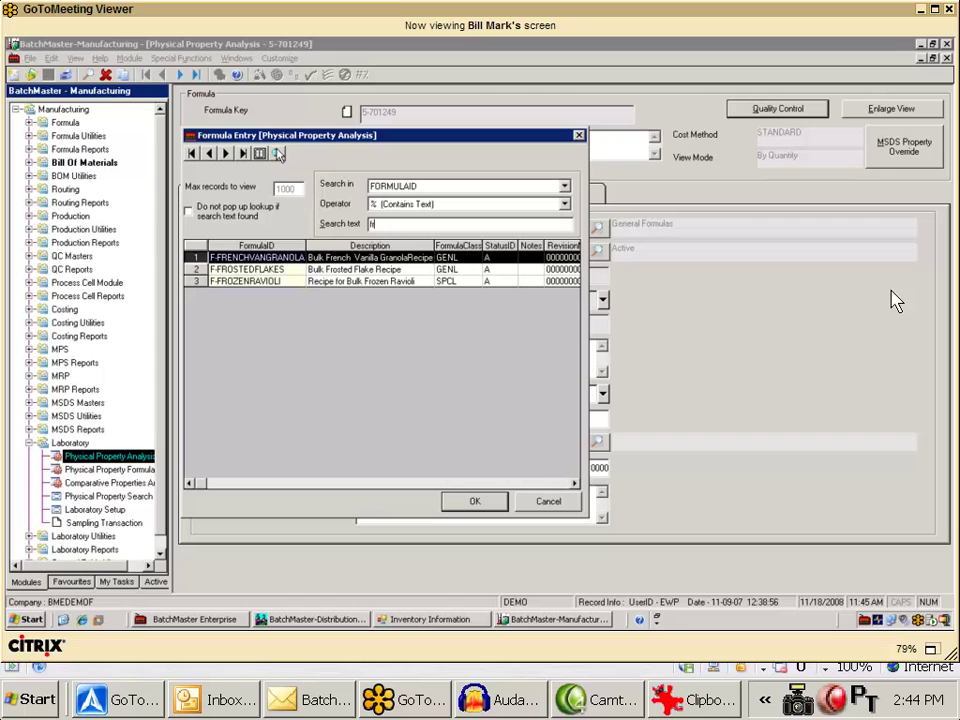
Load formula F-FRENCHVANGRANOLA and select its GENL formula class value.
left_click(278, 154)
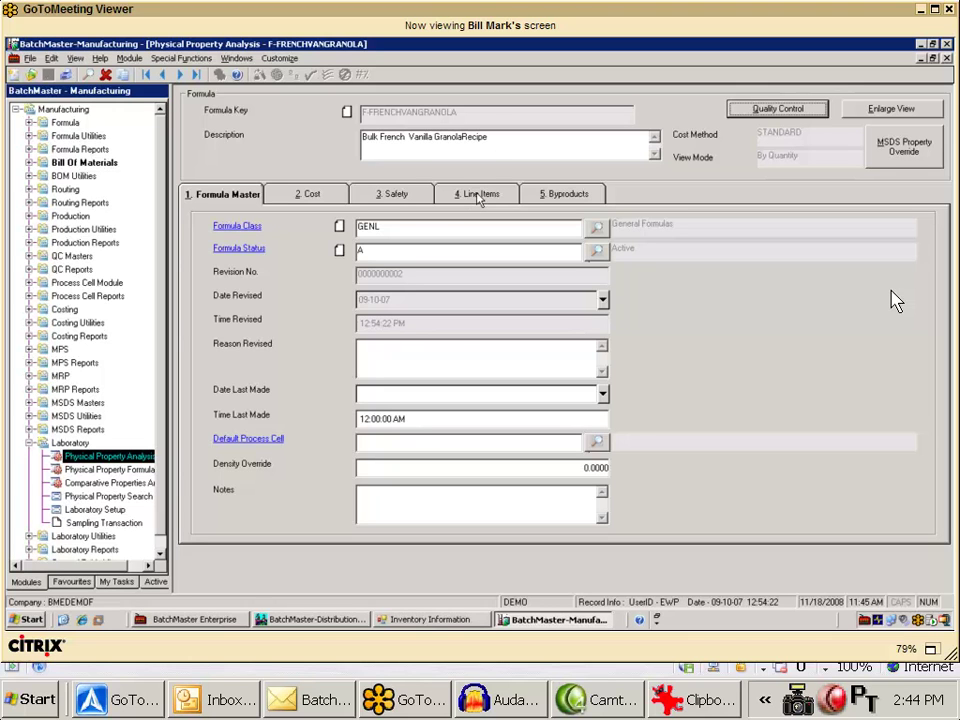
double_click(390, 226)
Review the formula class and status lookups for F-FRENCHVANGRANOLA, cancelling both without changes.
left_click(597, 228)
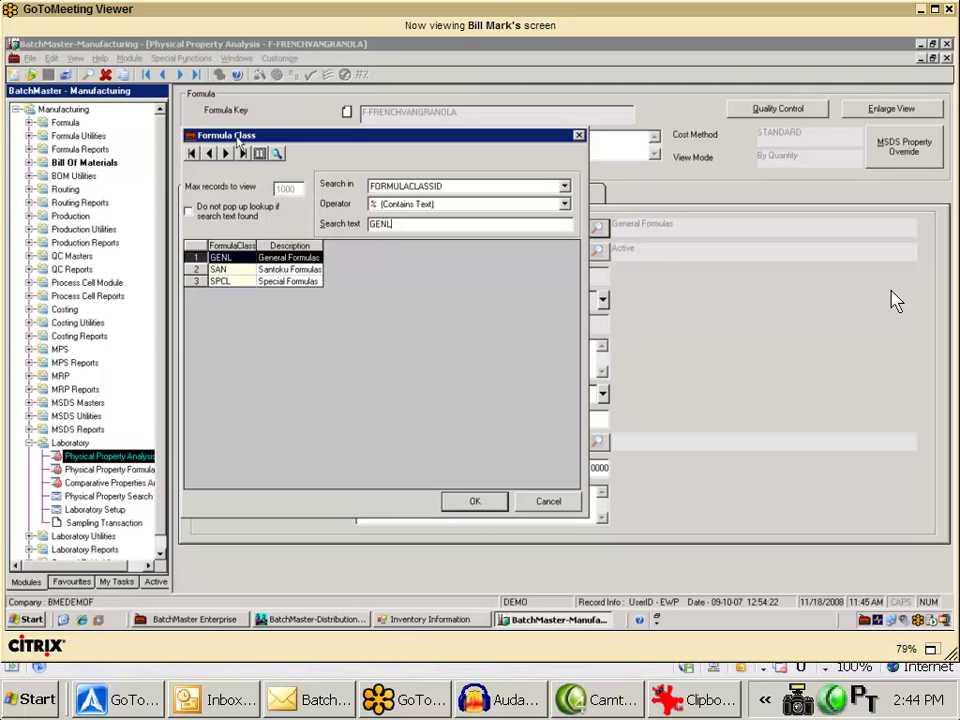
left_click(548, 502)
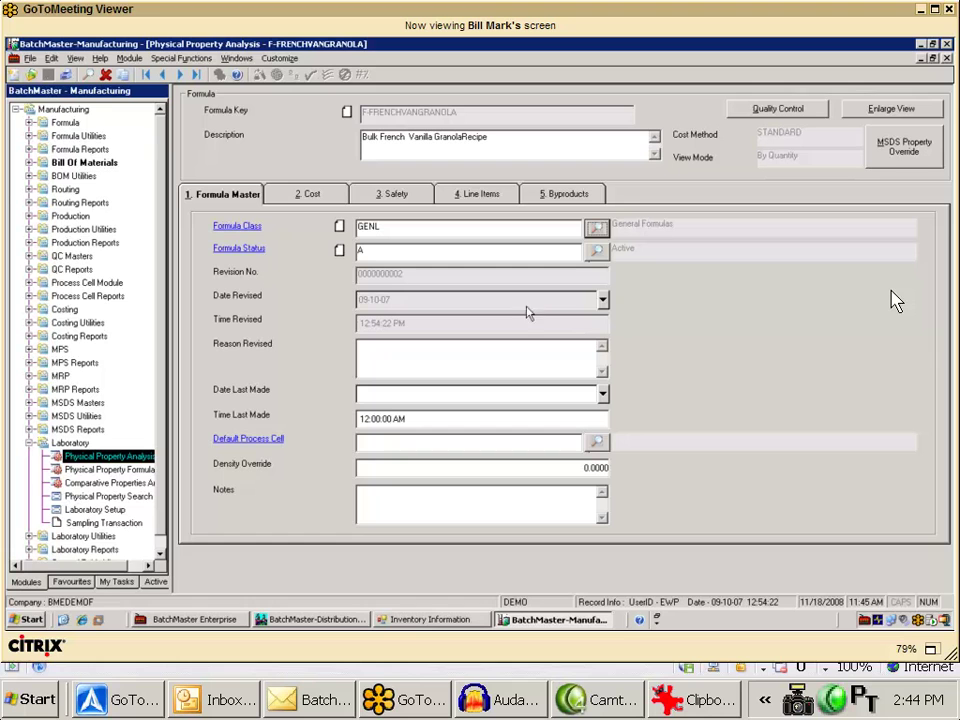
left_click(597, 253)
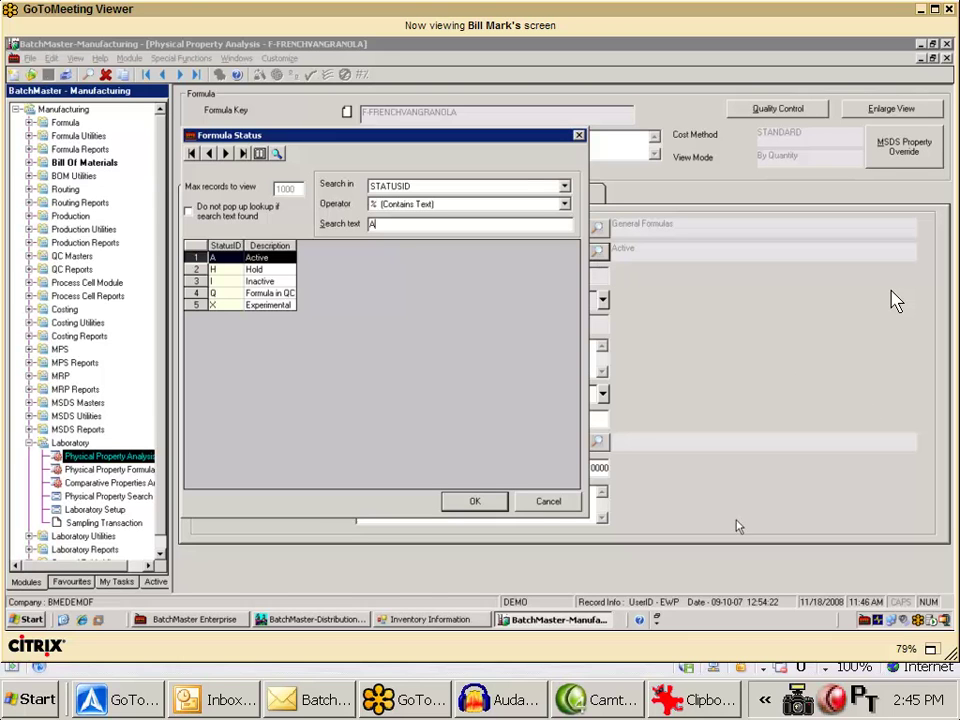
left_click(546, 502)
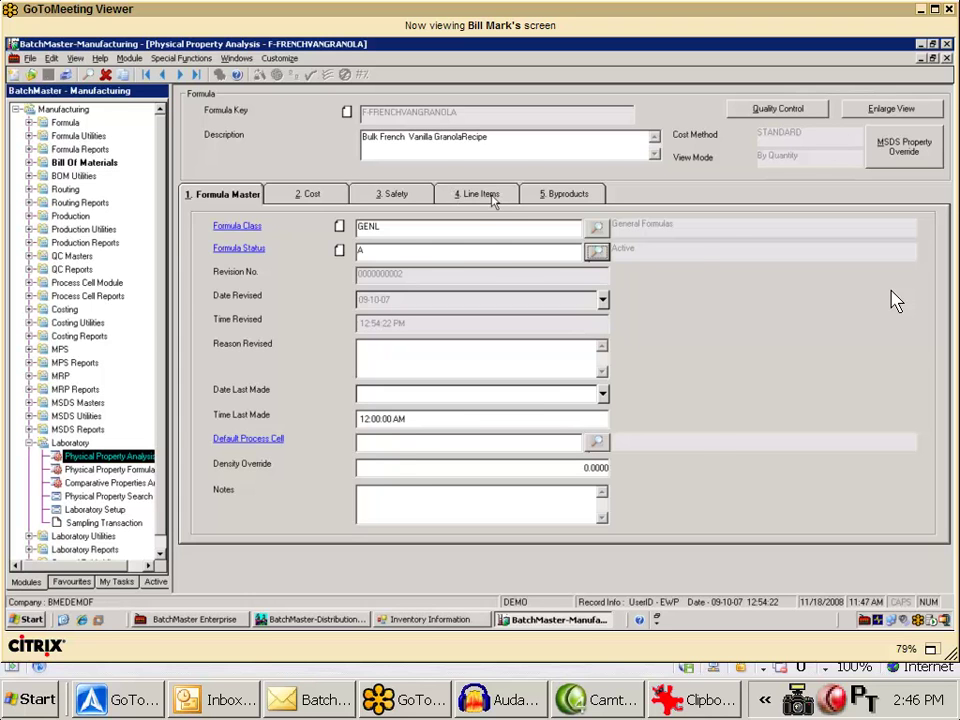
left_click(490, 196)
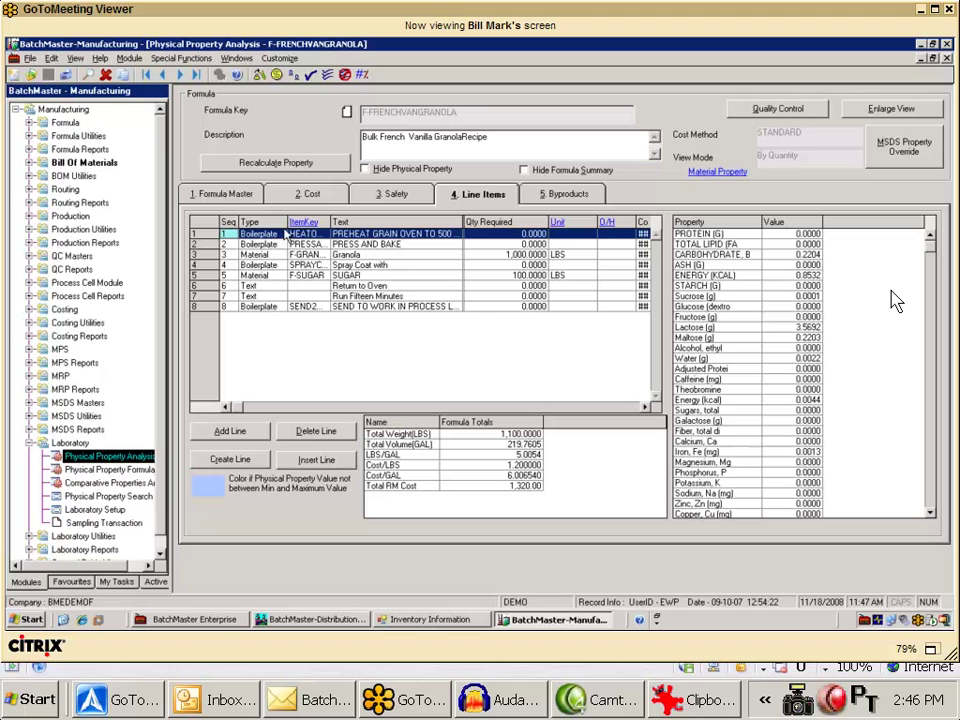
Inspect formula FP's first line item type, then its cost settings with Loss Factor 0.0000.
left_click(260, 234)
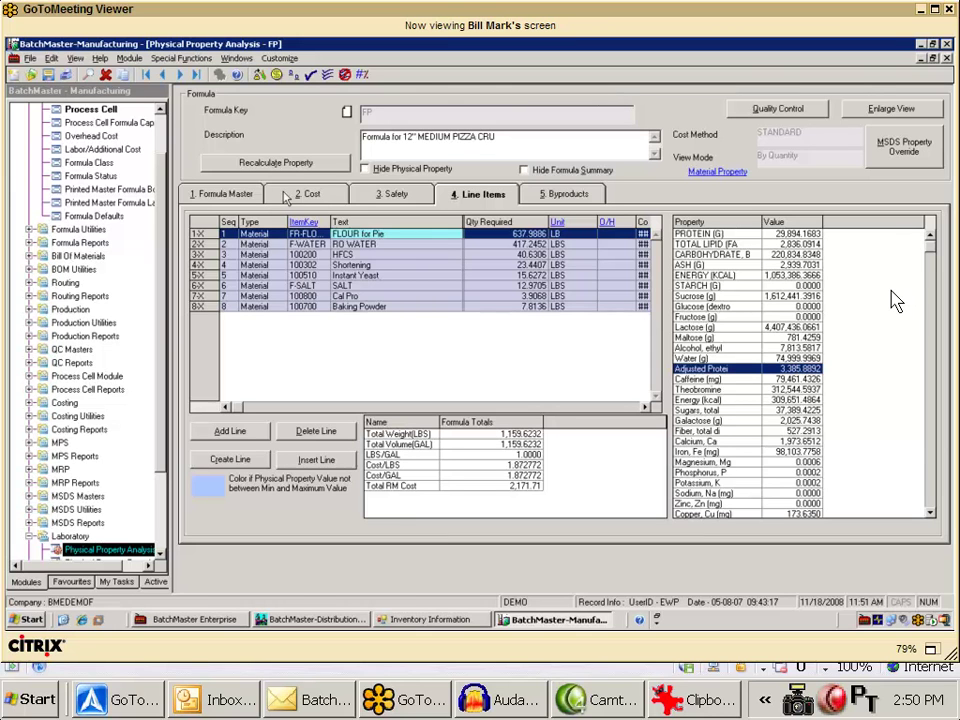
left_click(300, 194)
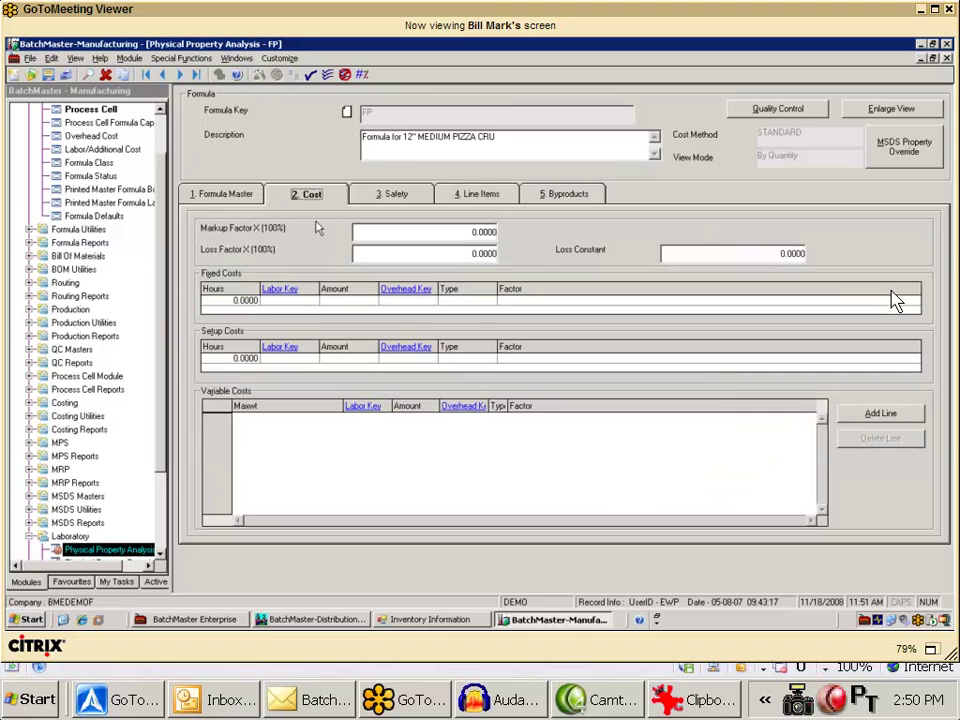
left_click(448, 256)
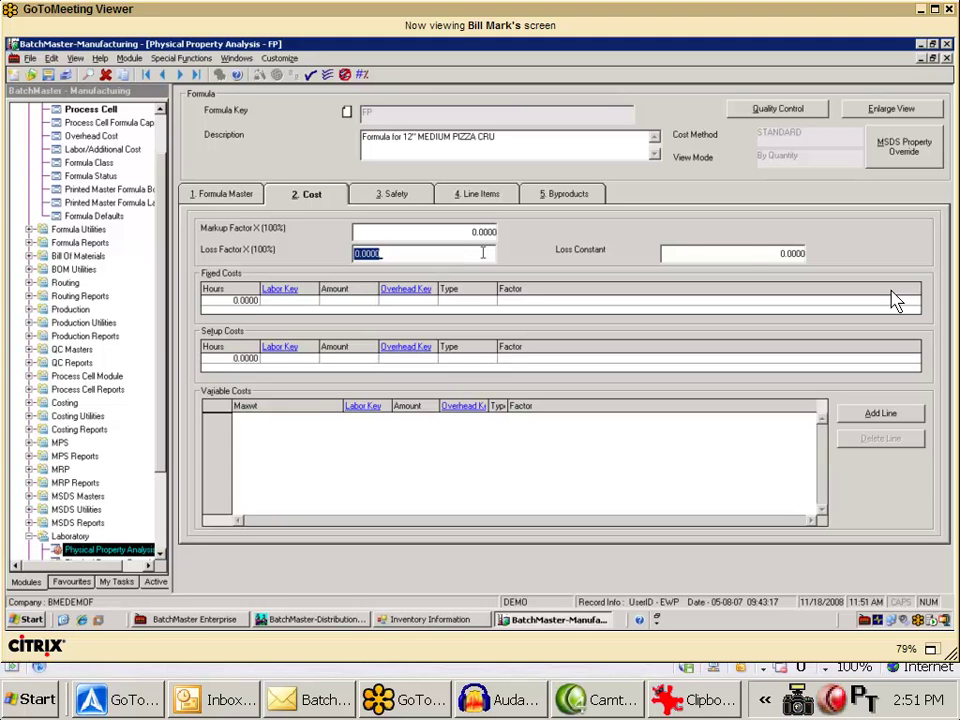
Check FP's Loss Constant and Loss Factor values, then return to its Formula Master details.
left_click(754, 254)
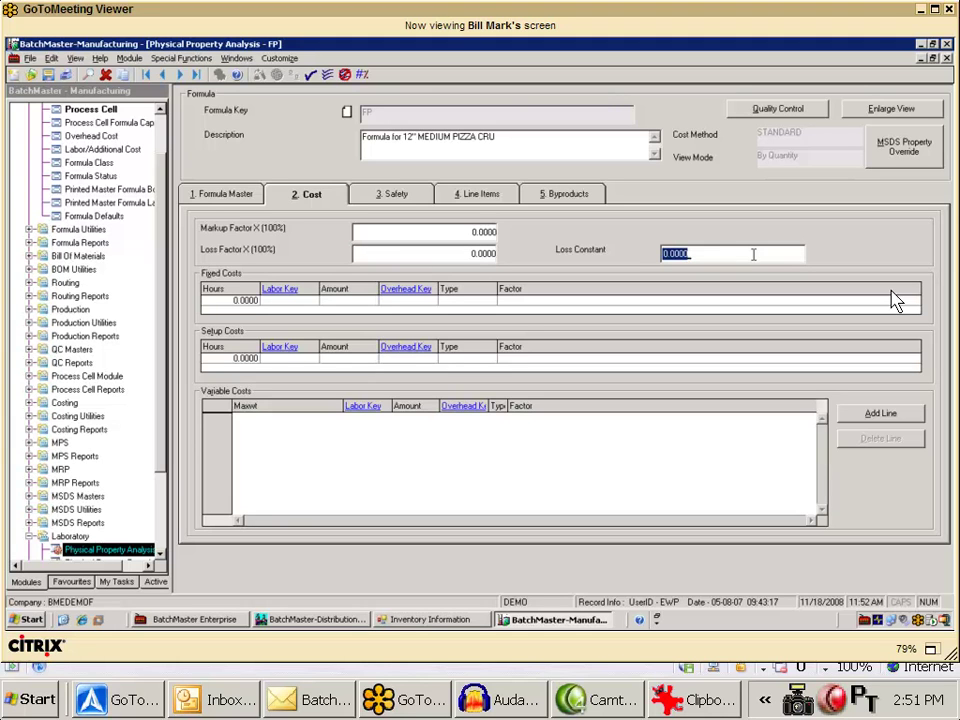
left_click(420, 254)
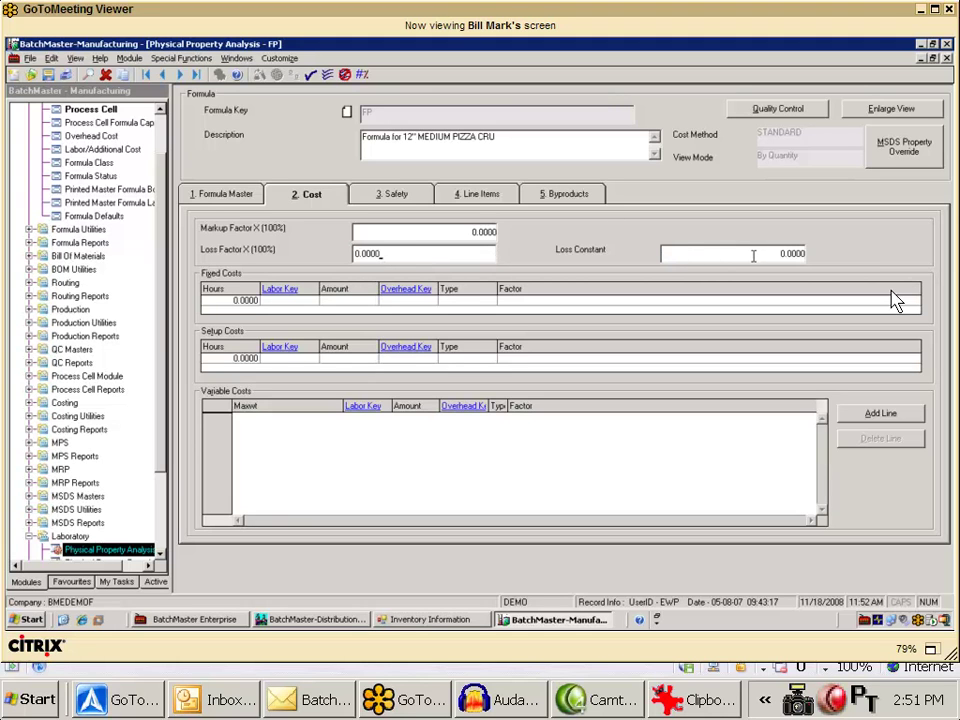
left_click(754, 256)
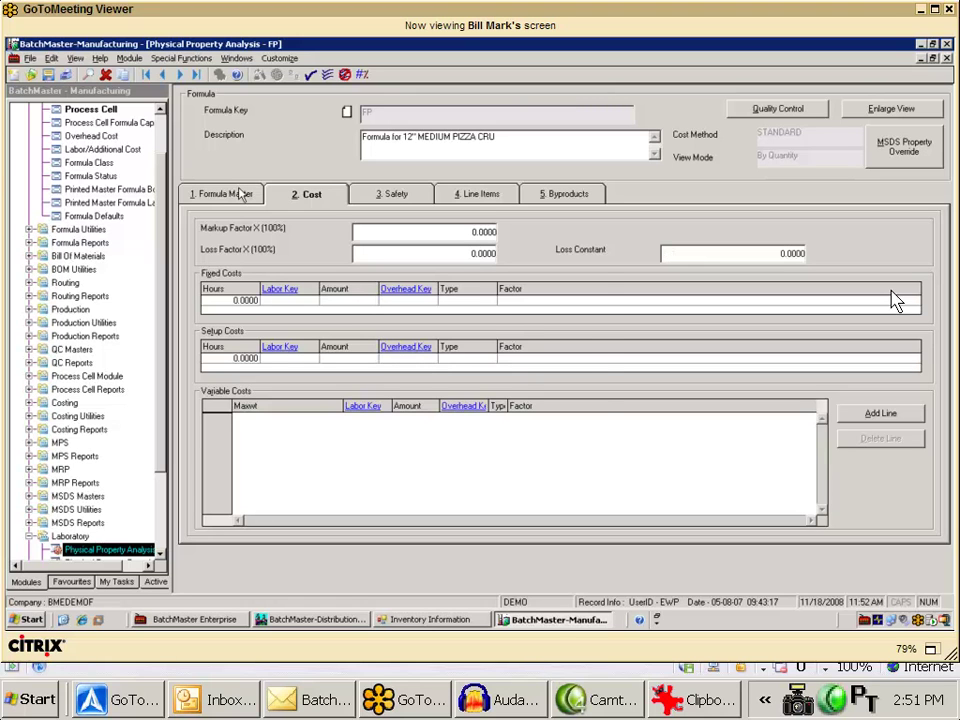
left_click(240, 194)
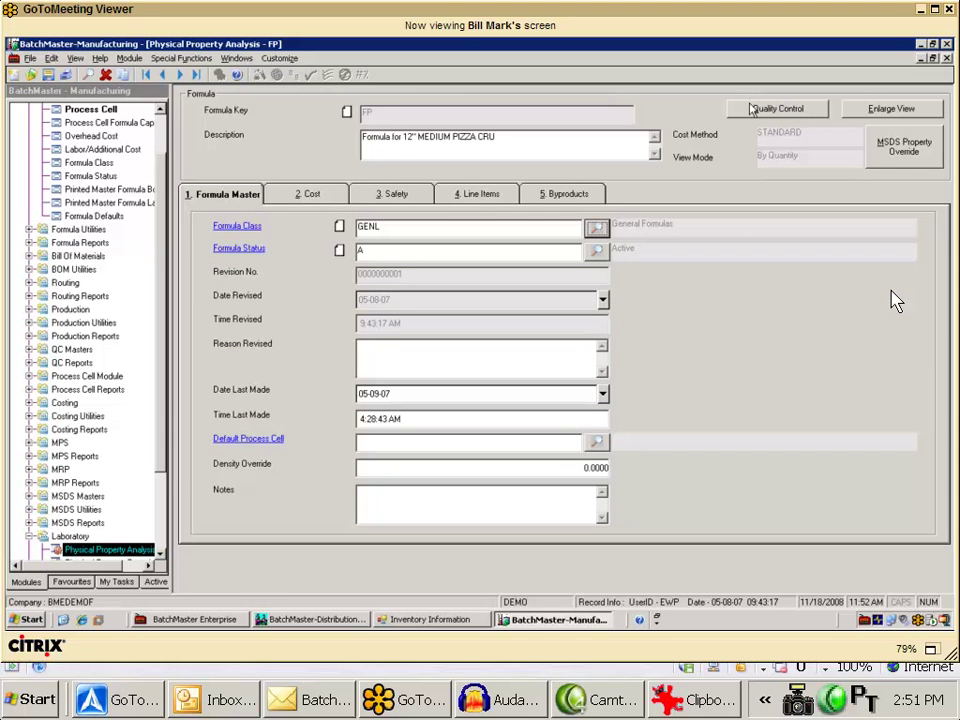
left_click(752, 106)
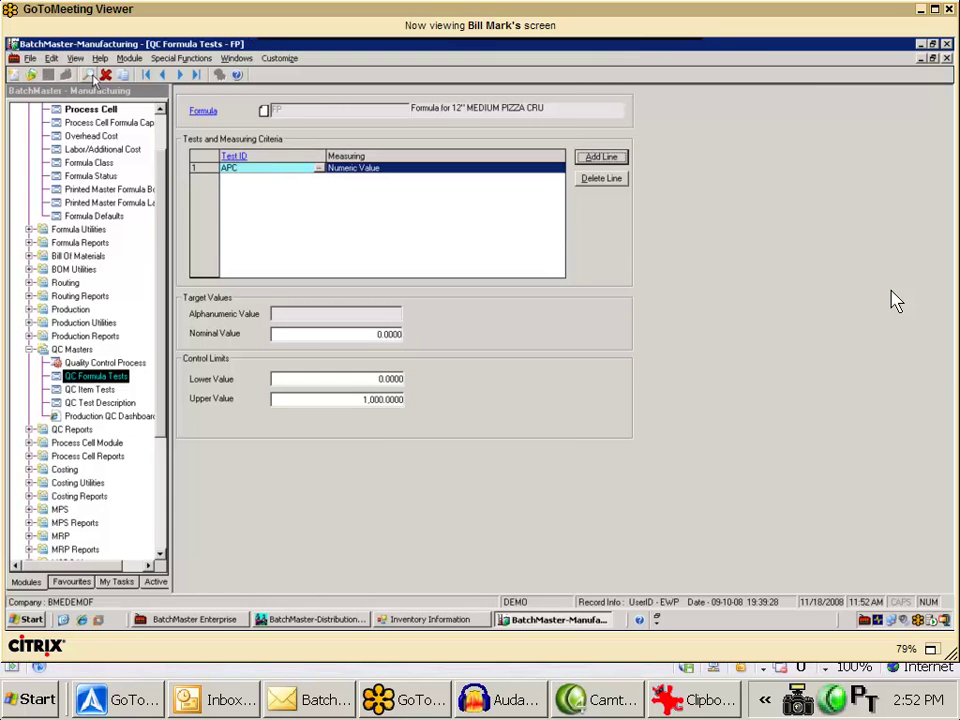
left_click(88, 75)
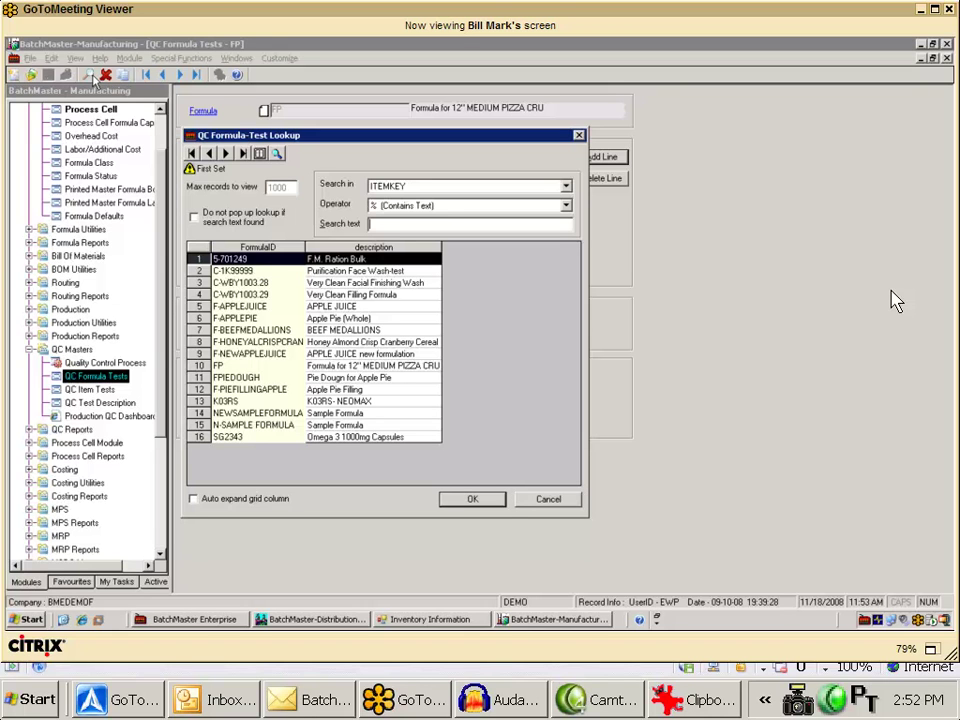
left_click(548, 503)
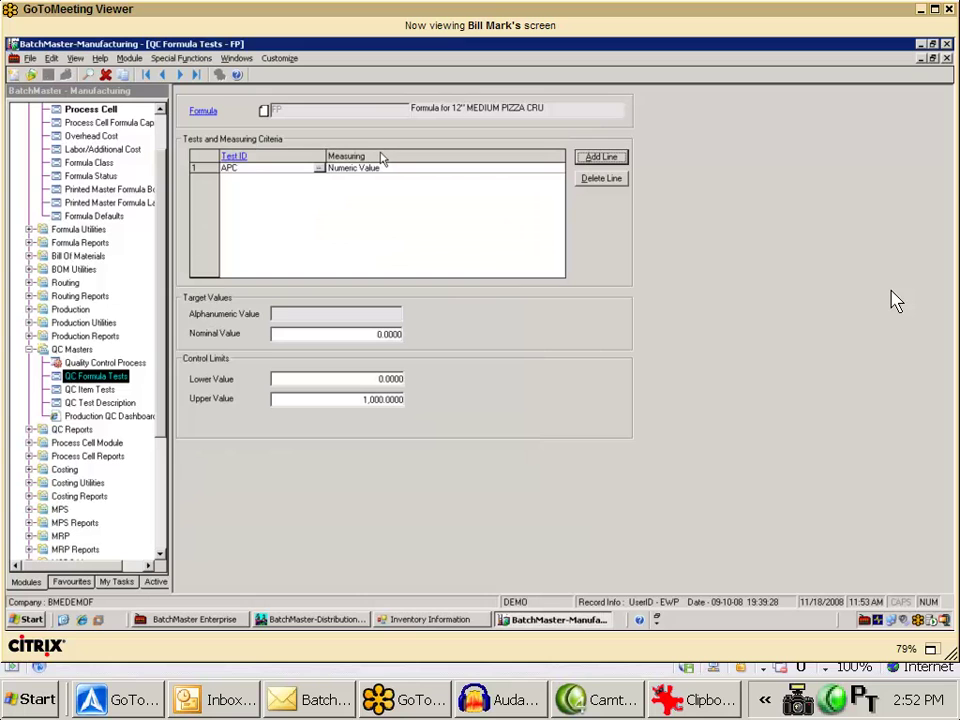
left_click(318, 171)
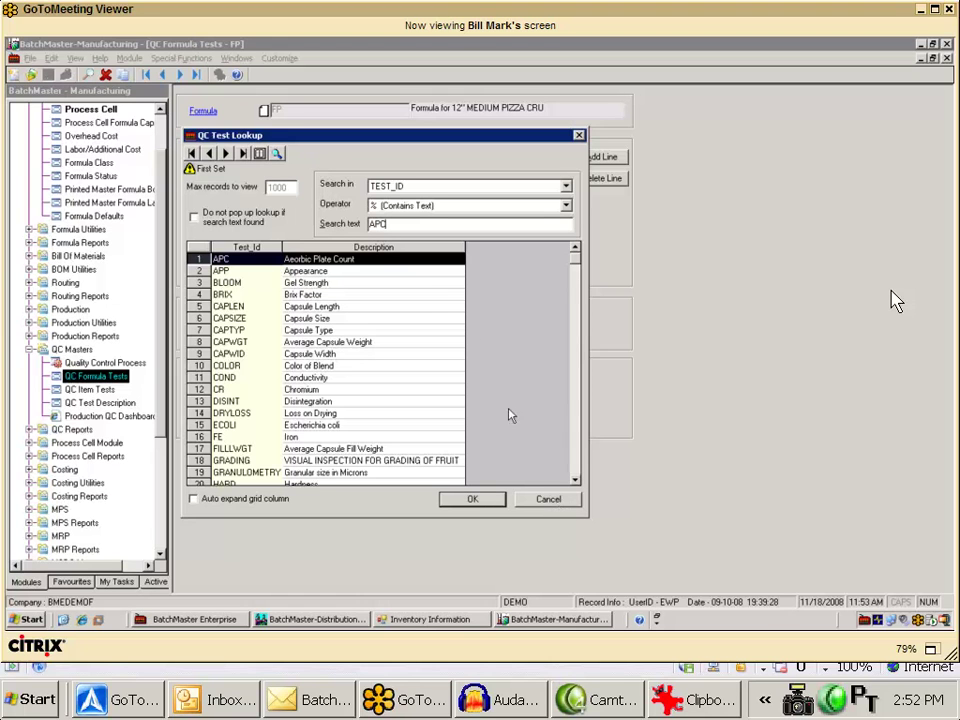
left_click(547, 501)
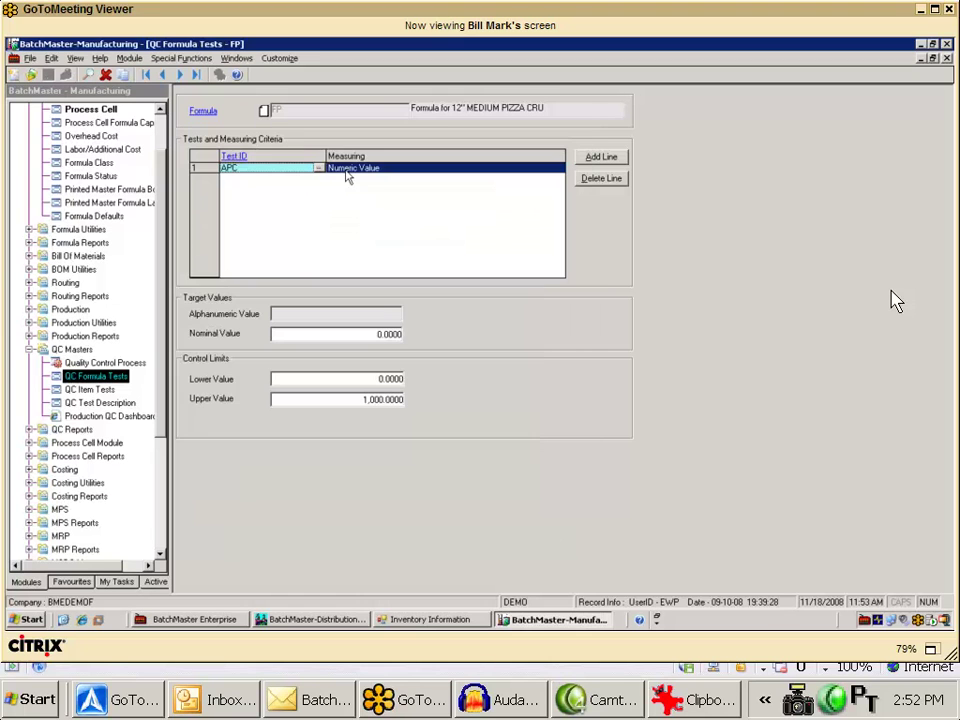
left_click(299, 335)
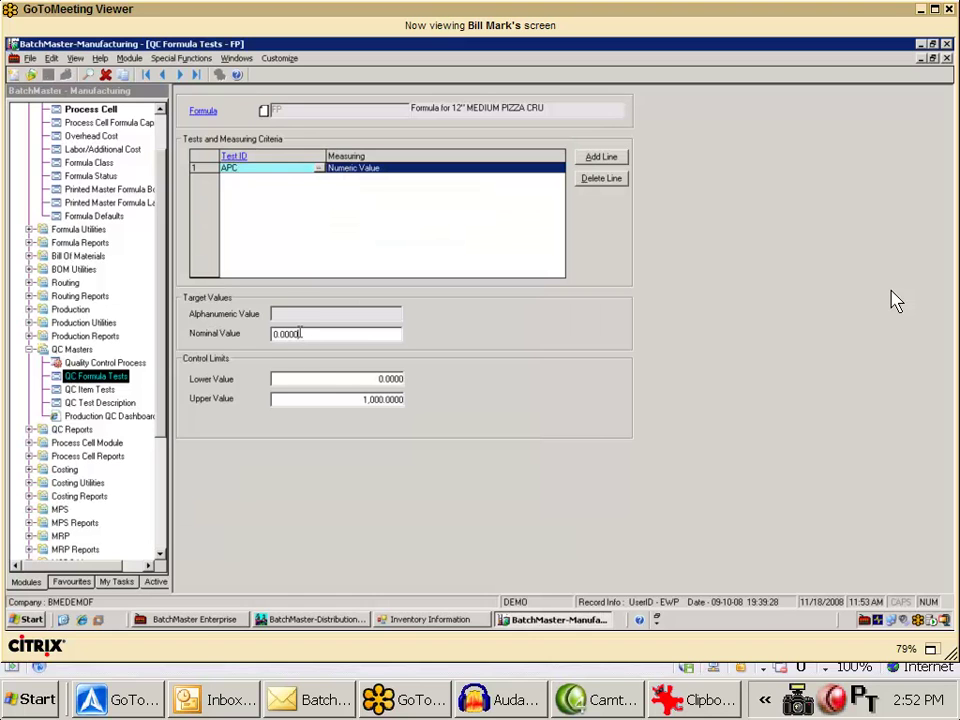
left_click(328, 379)
left_click(308, 400)
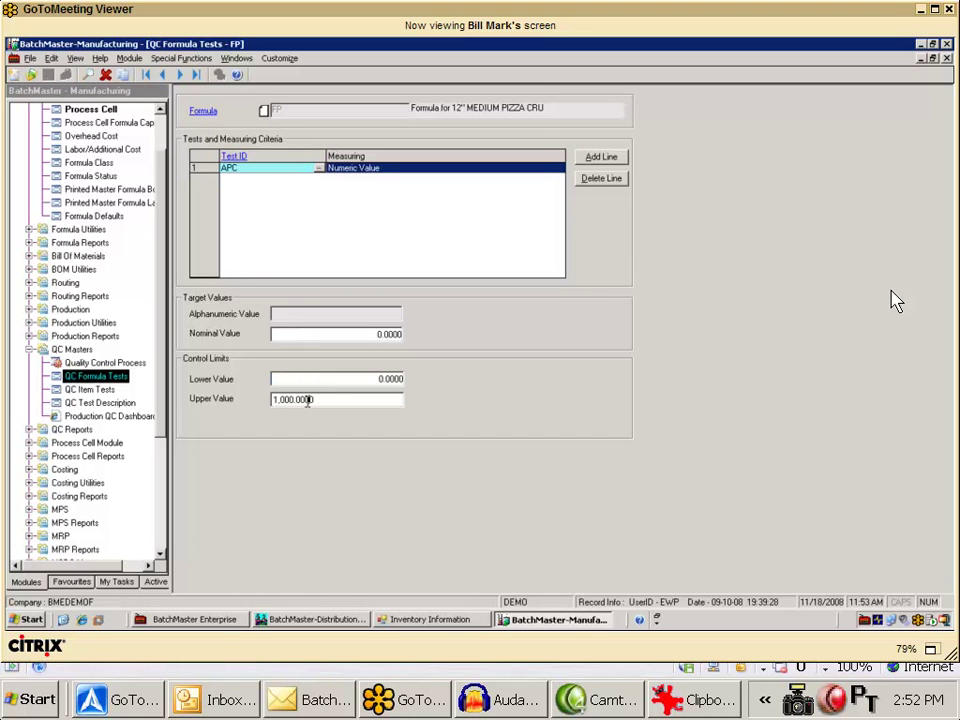
double_click(308, 400)
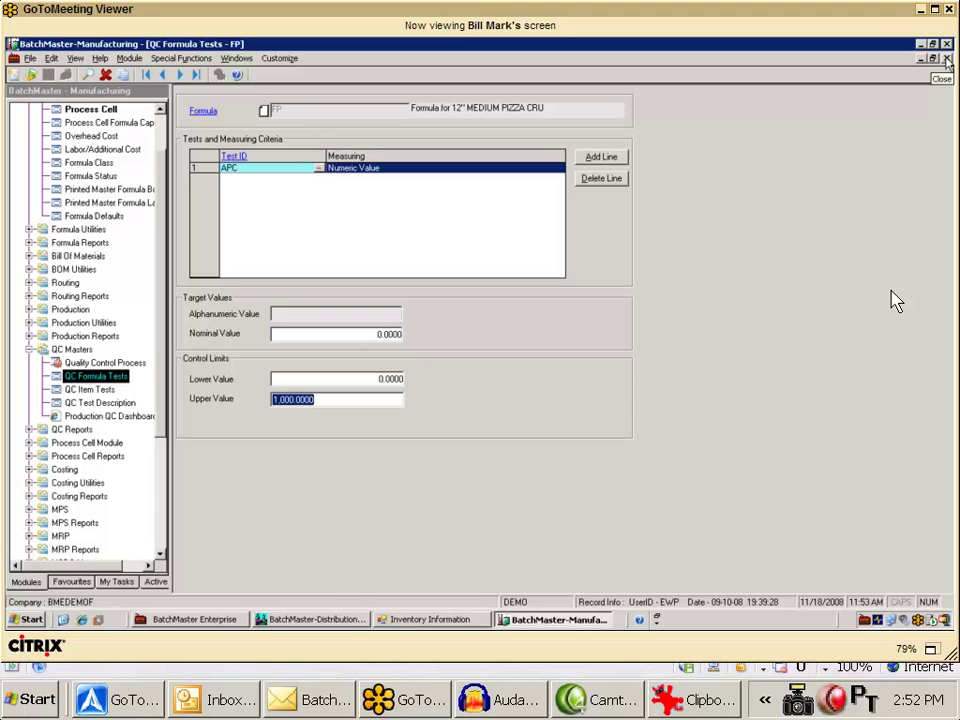
left_click(946, 60)
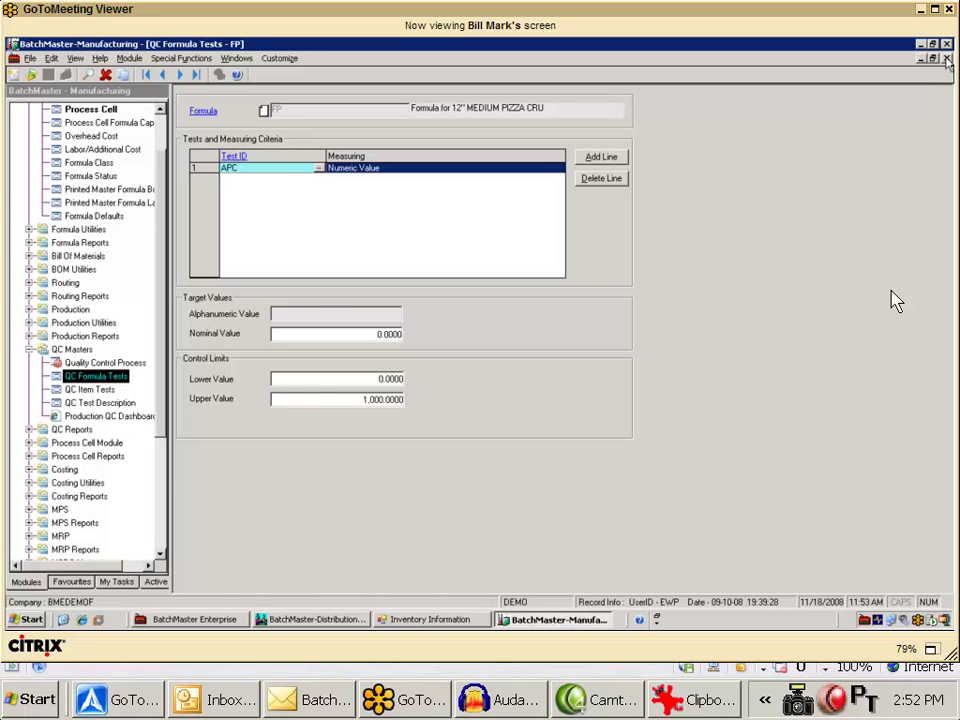
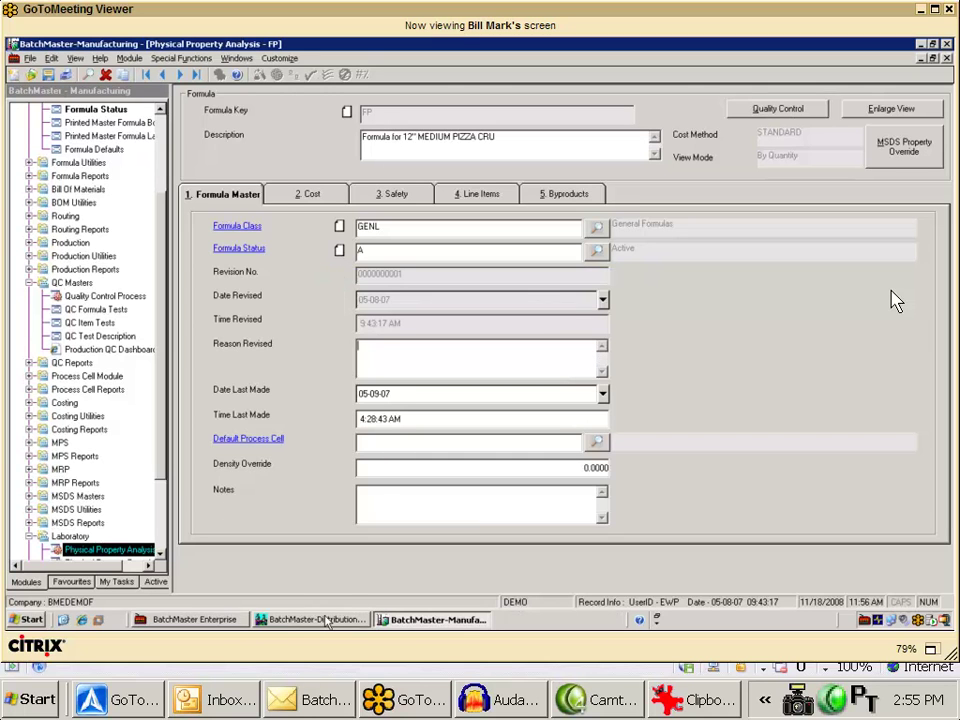
In Distribution, open the Purchase Order group's Purchase DashBoard and dismiss the 'No Data To Display' message.
left_click(315, 620)
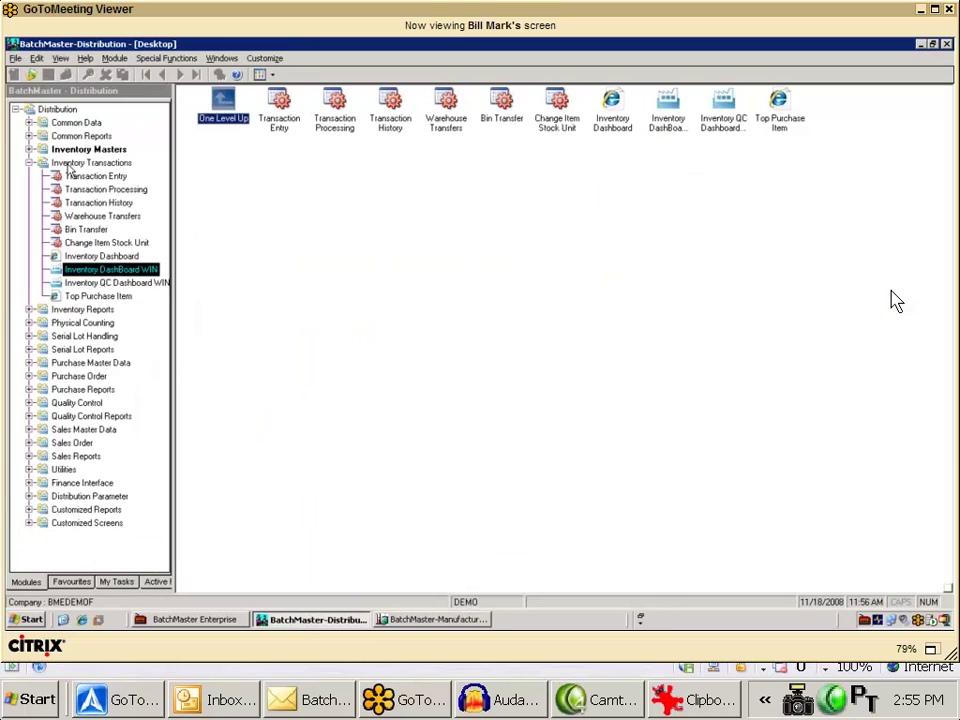
double_click(75, 163)
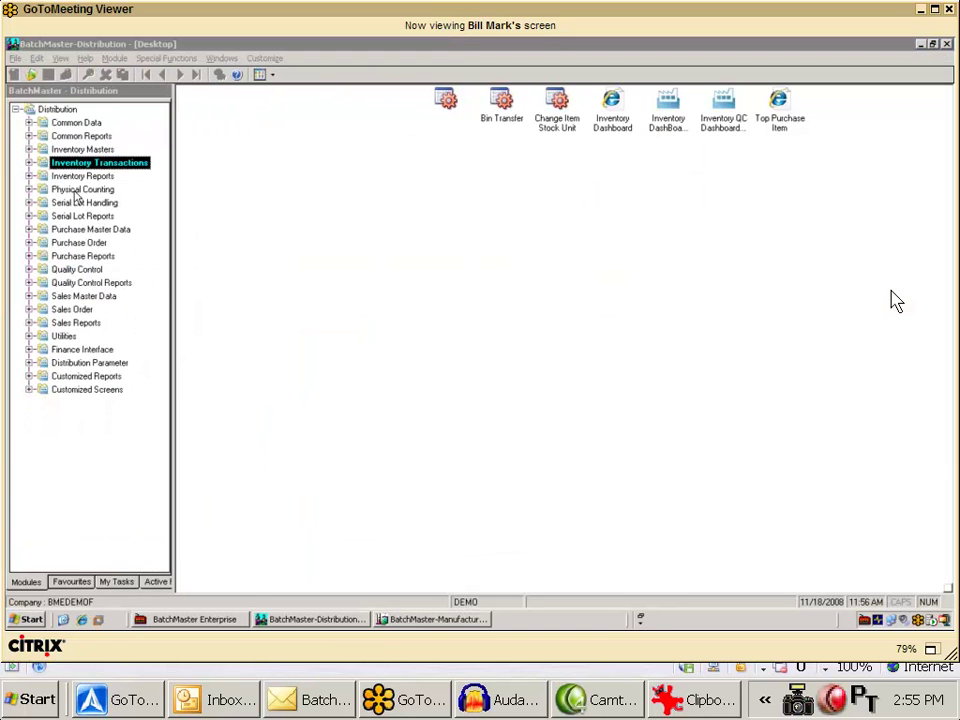
left_click(79, 243)
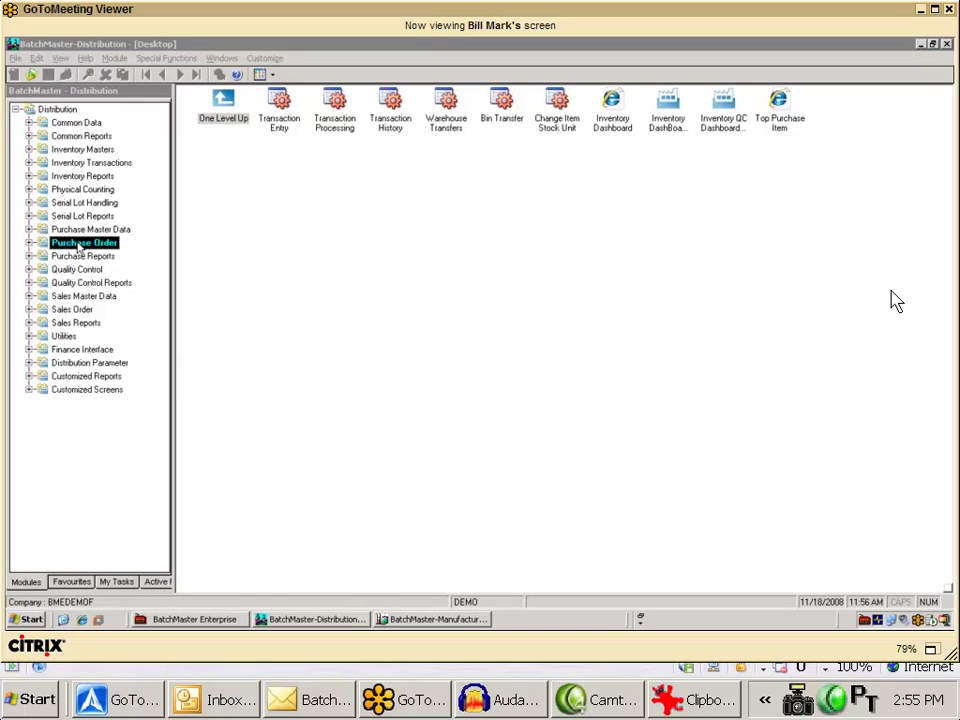
double_click(79, 244)
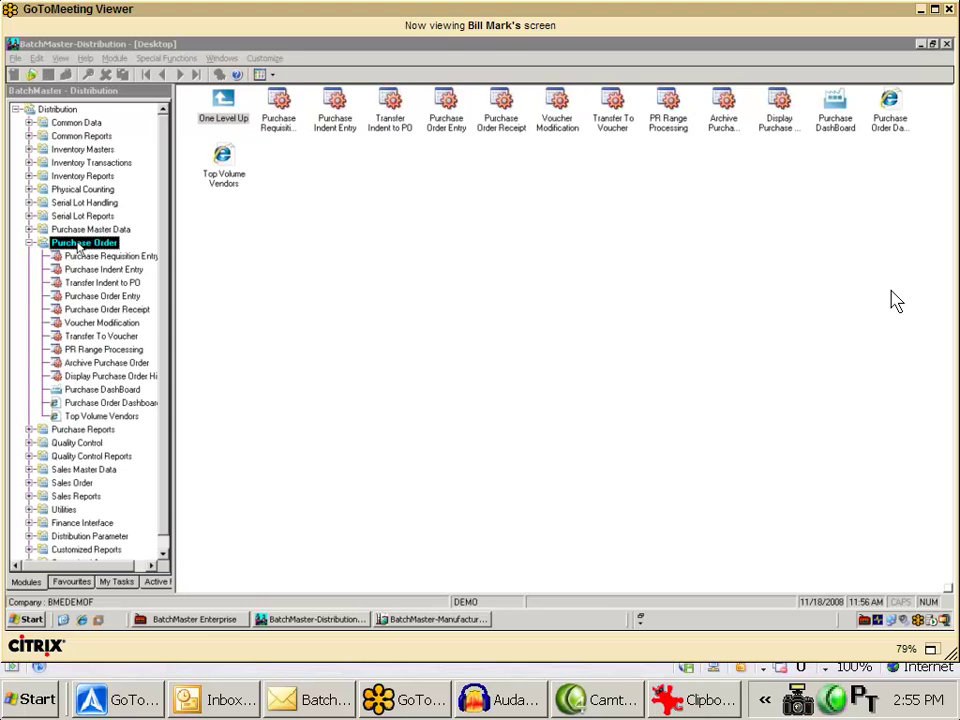
left_click(62, 390)
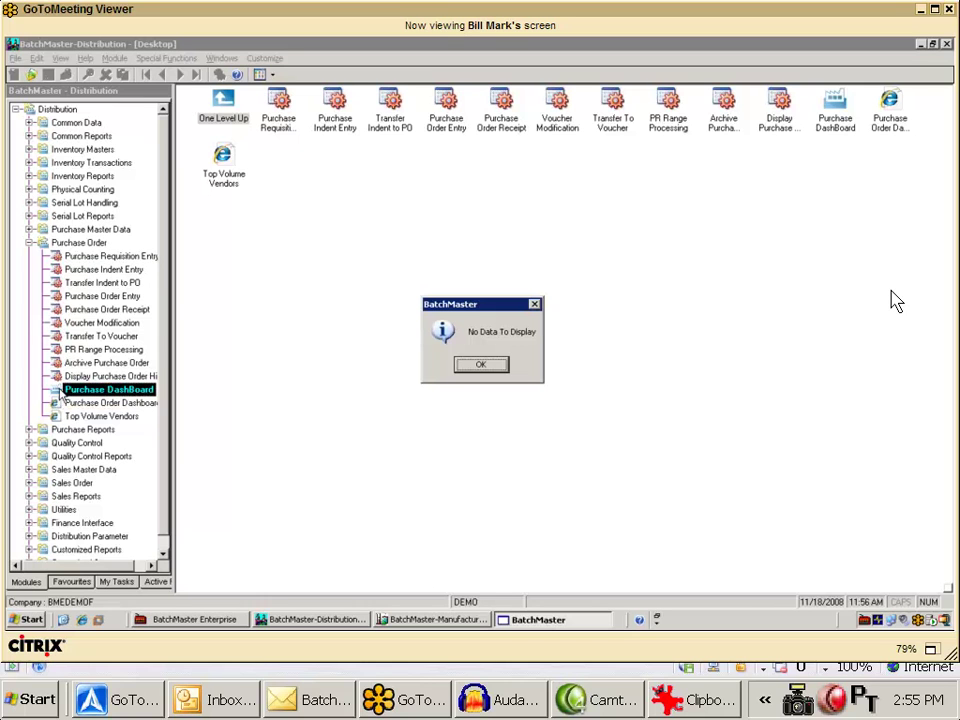
left_click(485, 363)
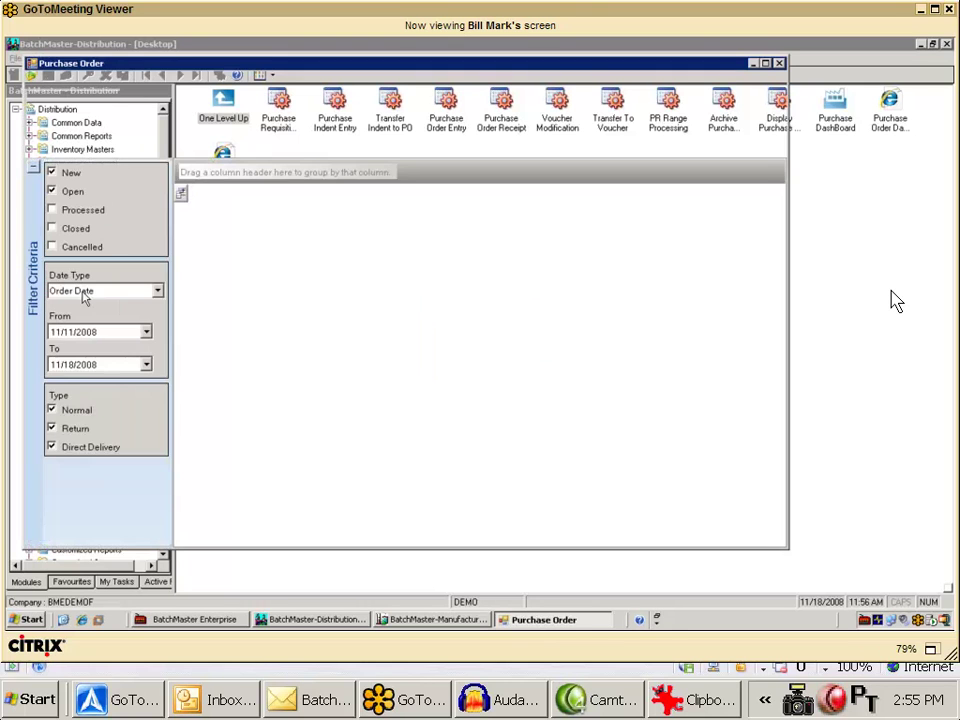
Set the dashboard's From date to 01/01/2008 and refresh the order list.
left_click(146, 333)
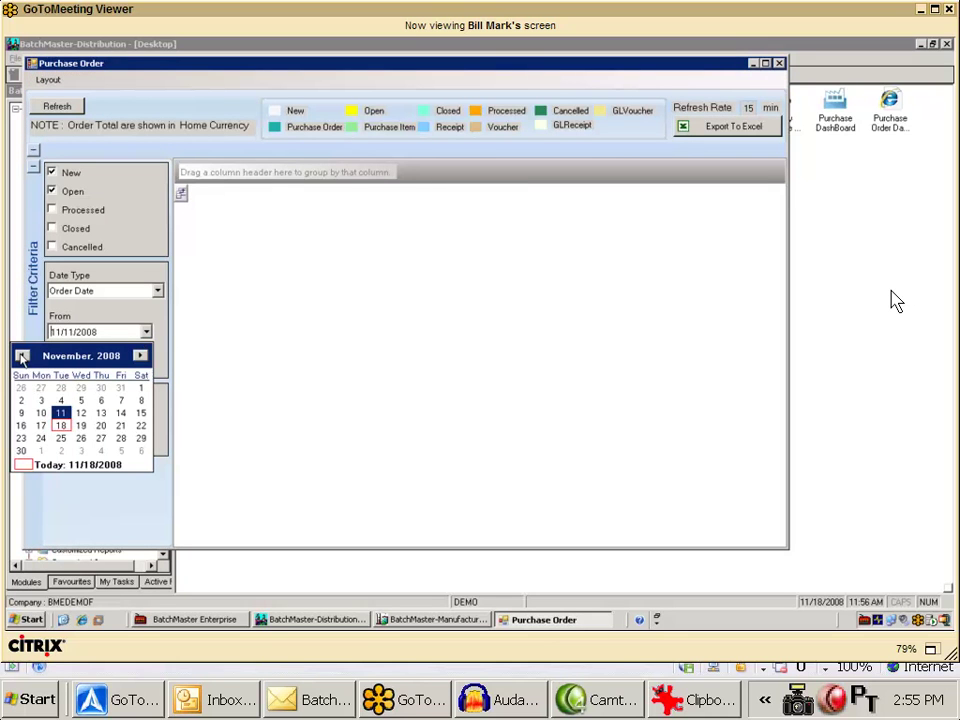
left_click(22, 356)
left_click(22, 356)
left_click(22, 356)
left_click(22, 356)
left_click(22, 356)
left_click(22, 356)
left_click(22, 356)
left_click(22, 356)
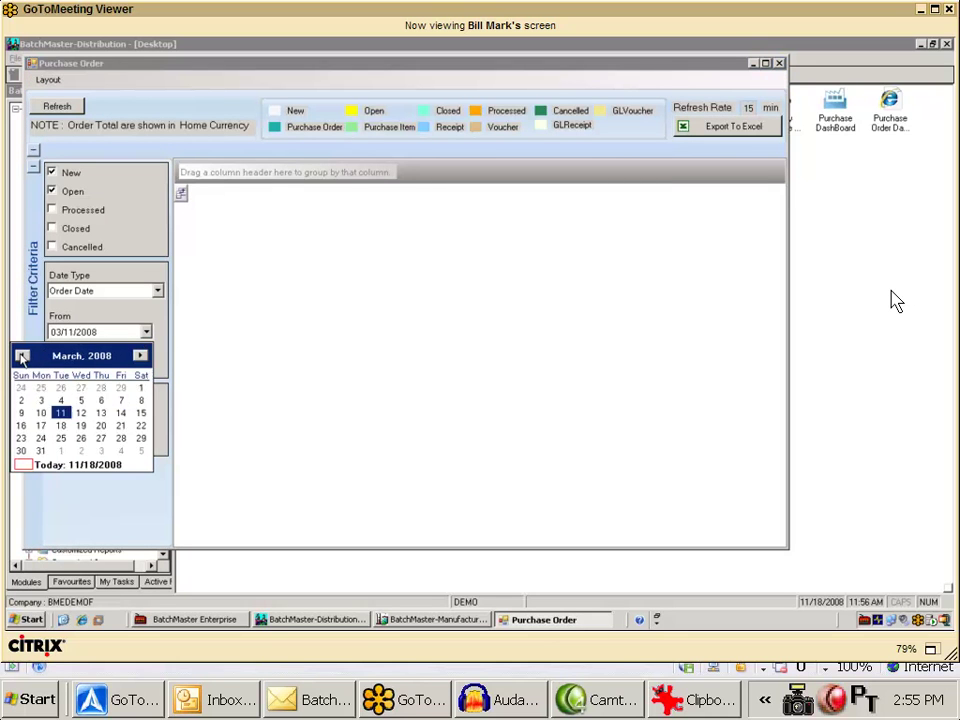
left_click(22, 356)
left_click(22, 356)
left_click(22, 356)
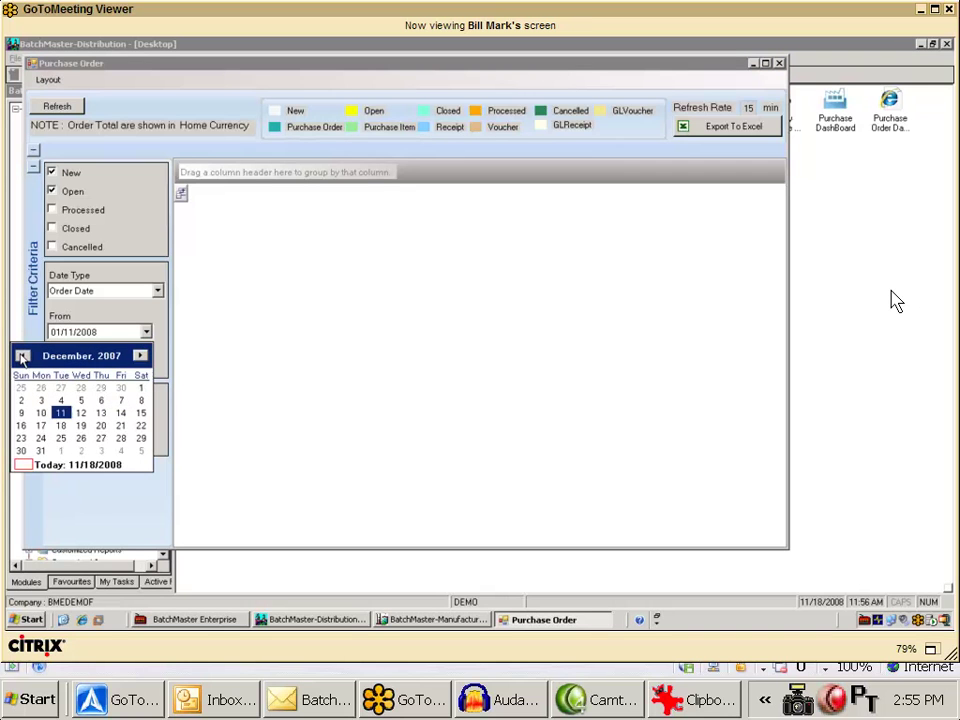
left_click(140, 357)
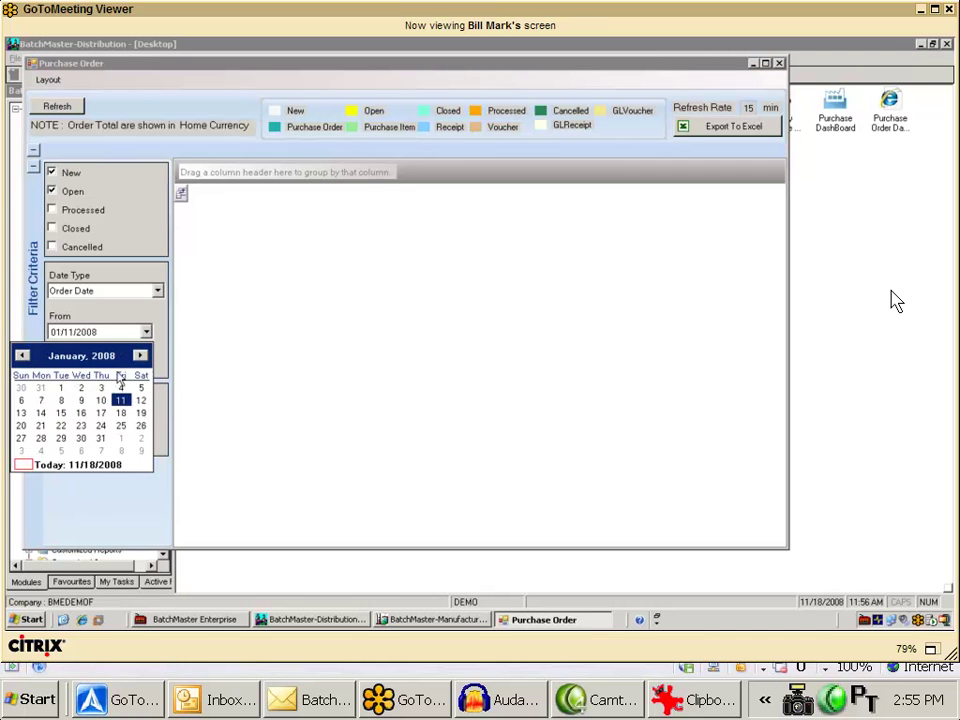
left_click(61, 388)
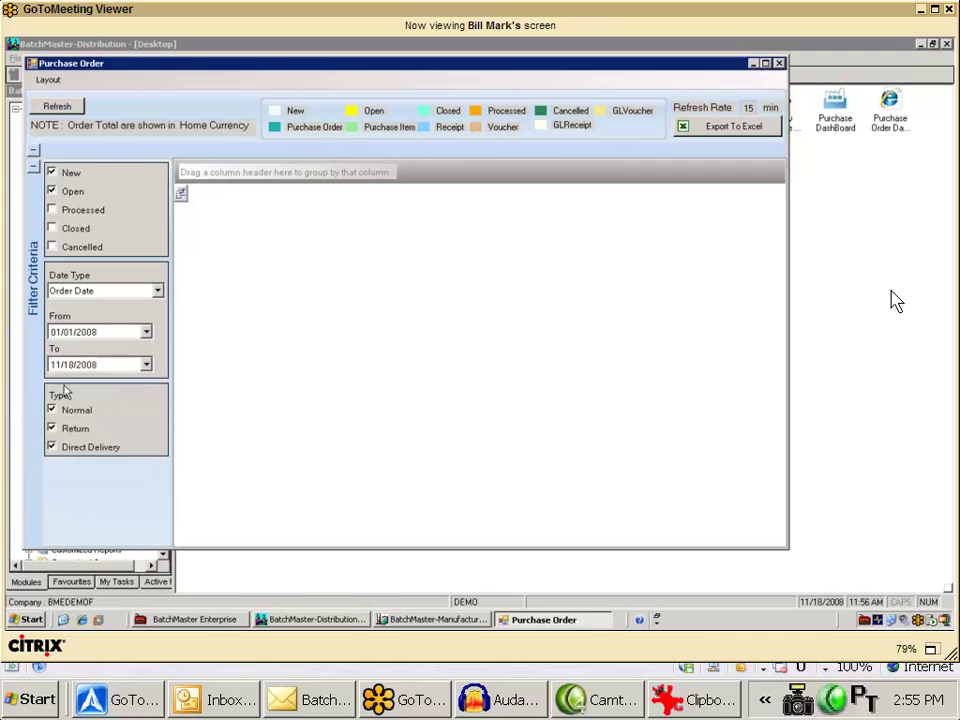
left_click(62, 106)
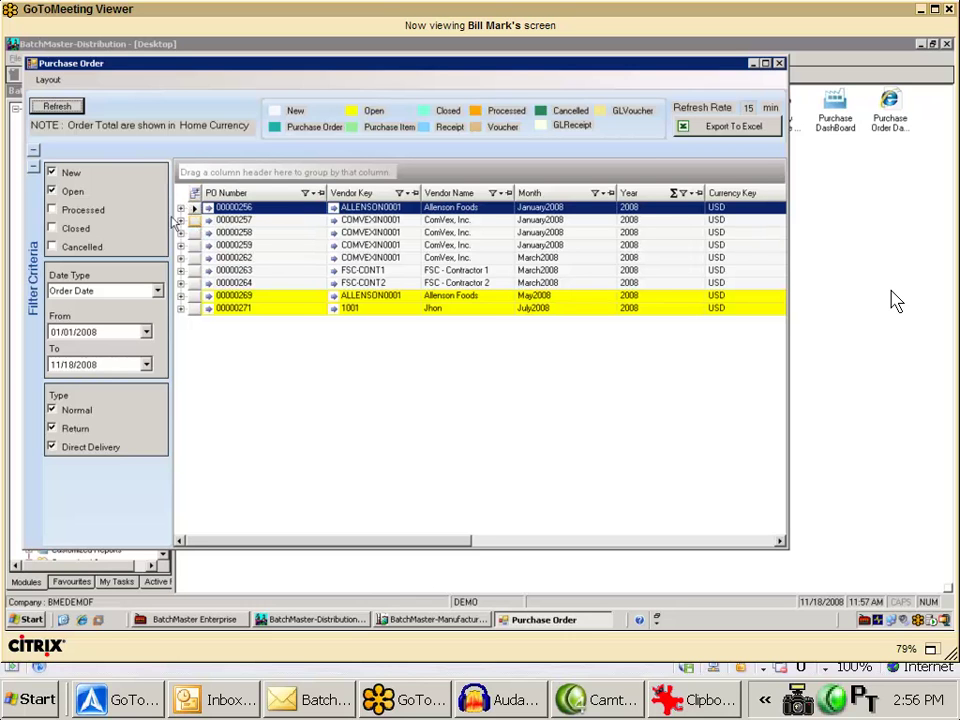
Move the From date back to 01/01/2007 and refresh to list orders from 2007 onward.
left_click(146, 331)
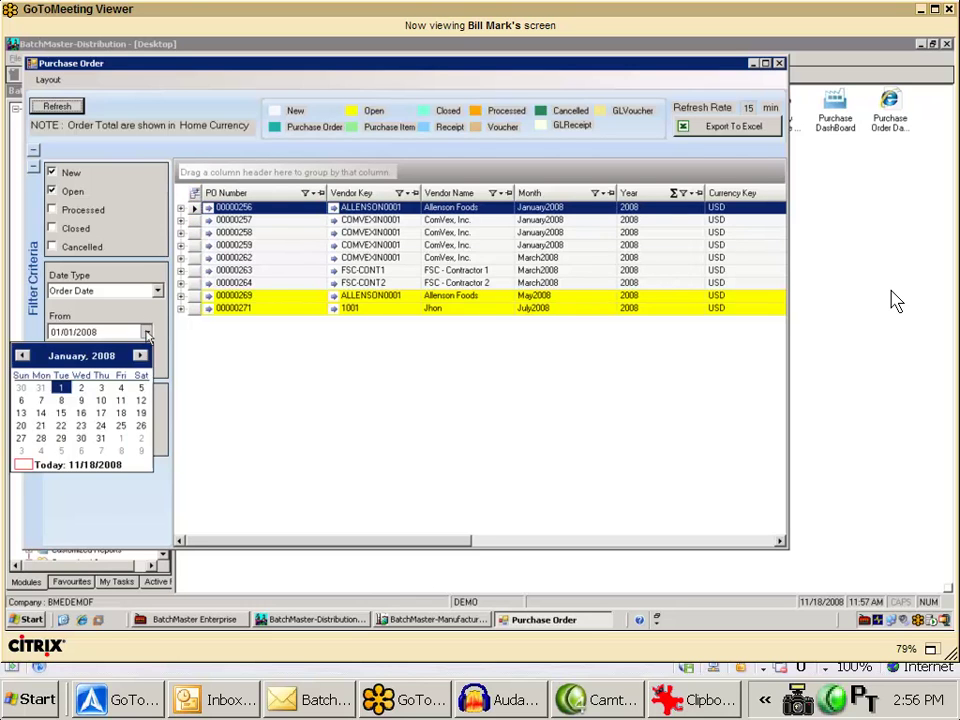
left_click(22, 356)
left_click(22, 356)
left_click(22, 356)
left_click(22, 356)
left_click(22, 356)
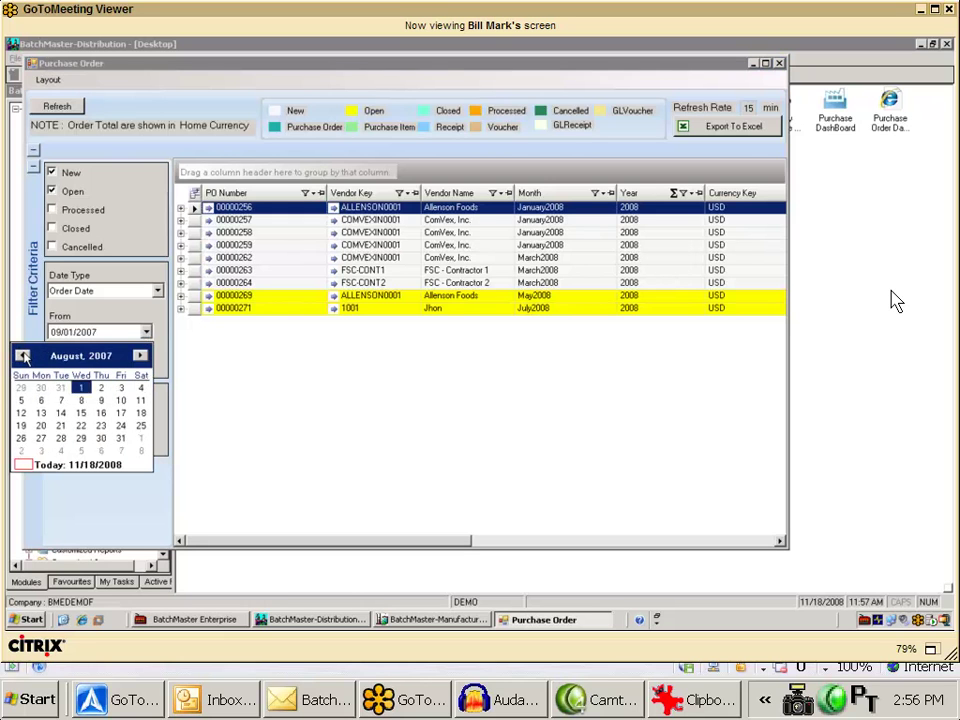
left_click(22, 356)
left_click(22, 356)
left_click(22, 356)
left_click(22, 356)
left_click(22, 356)
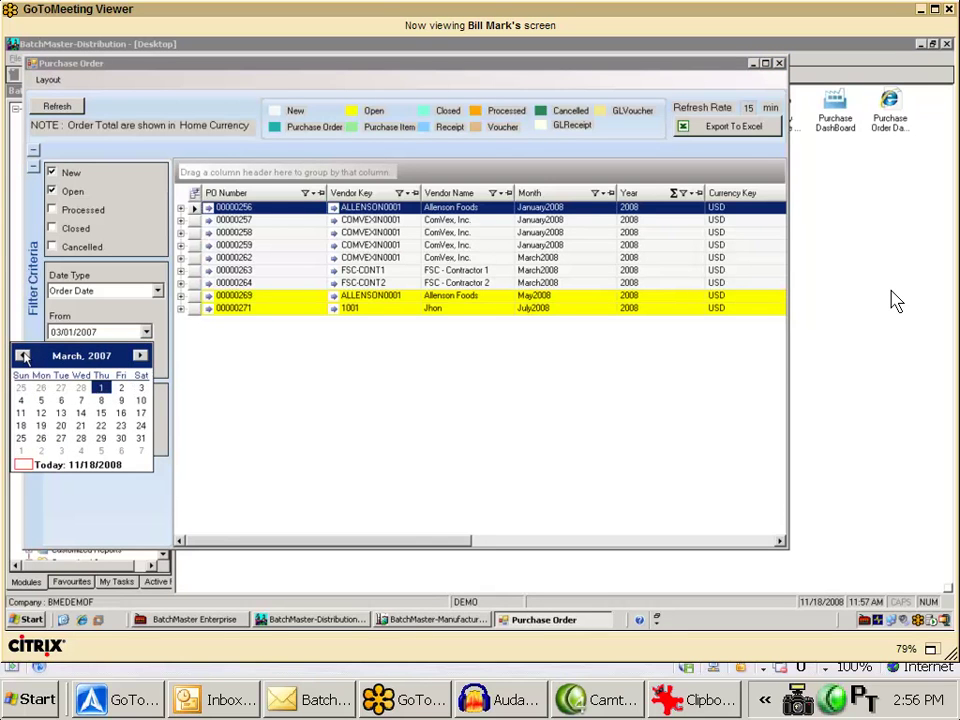
left_click(22, 356)
left_click(22, 356)
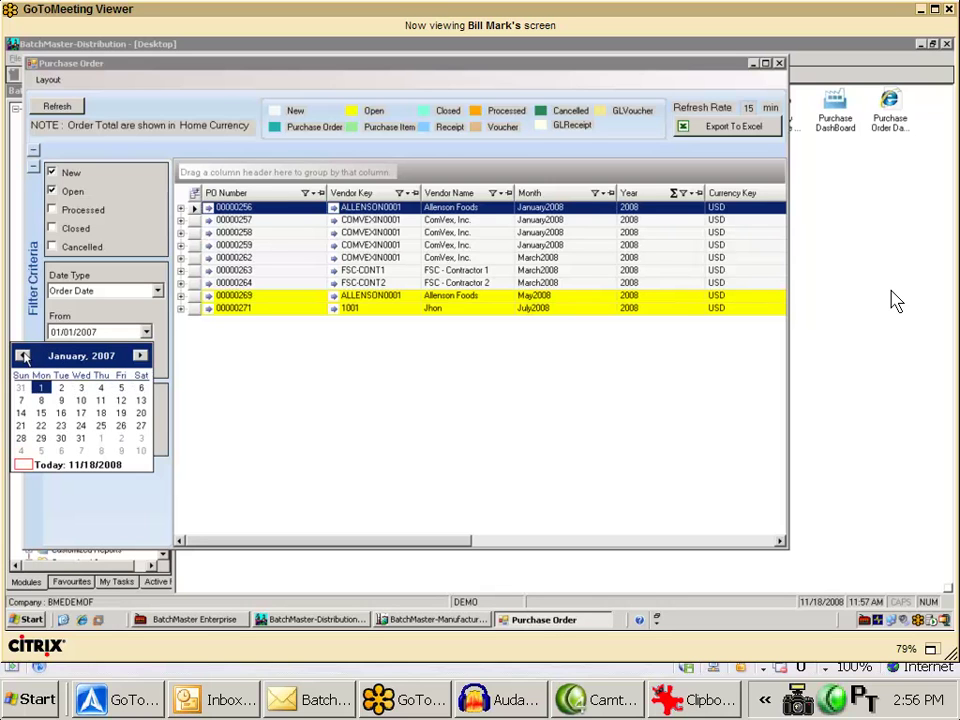
left_click(22, 356)
left_click(140, 355)
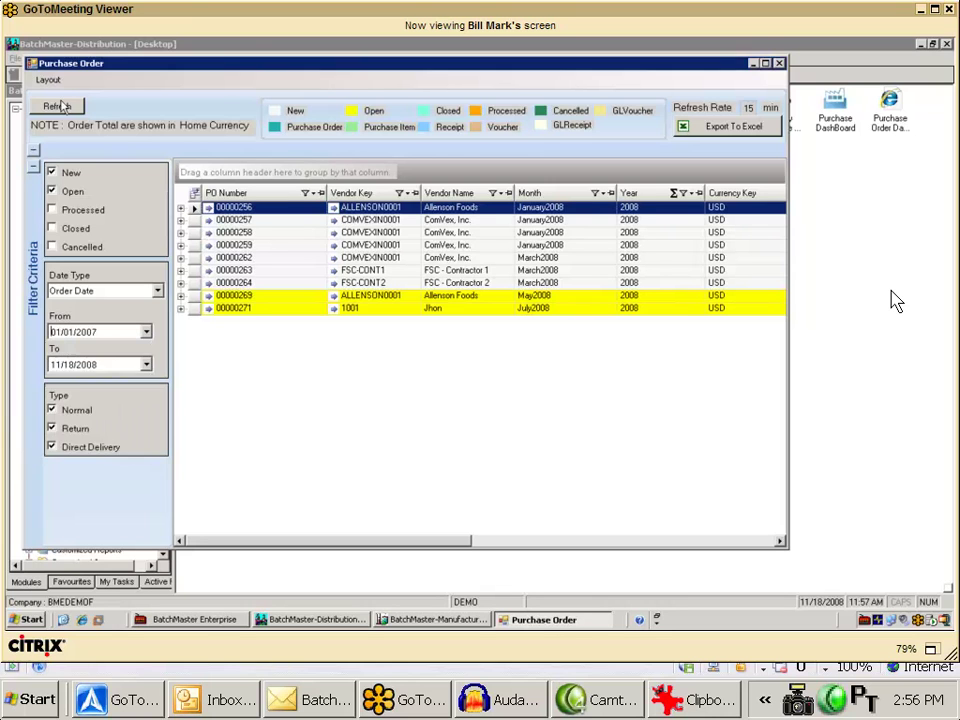
left_click(38, 288)
left_click(58, 106)
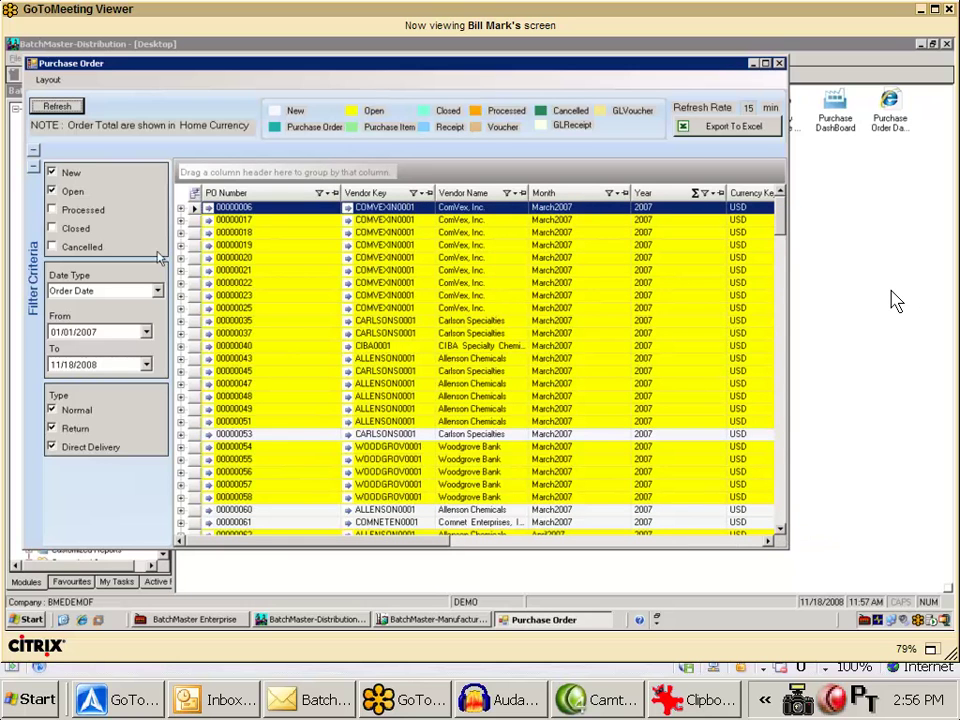
Add Processed and Closed statuses to the filter, refresh, and sort by PO Number descending.
left_click(52, 209)
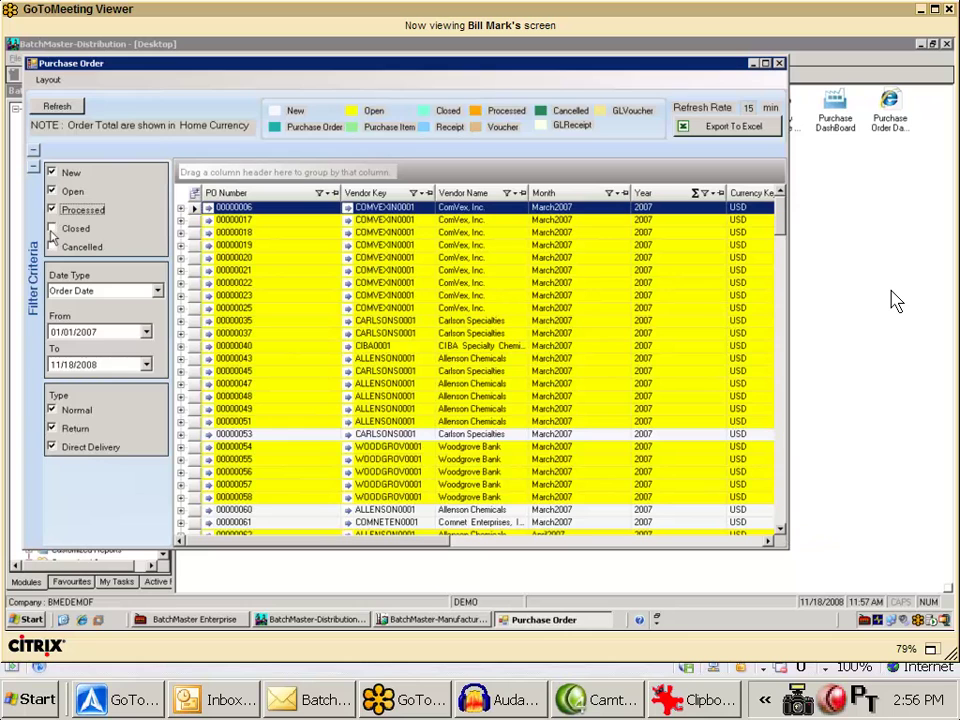
left_click(52, 228)
left_click(60, 107)
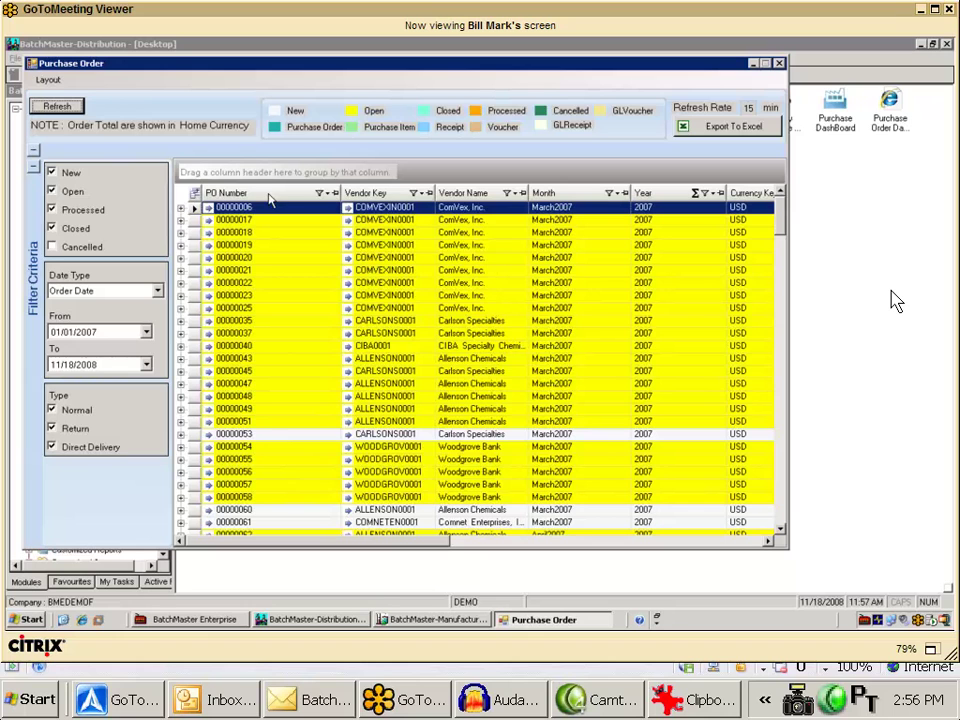
left_click(268, 193)
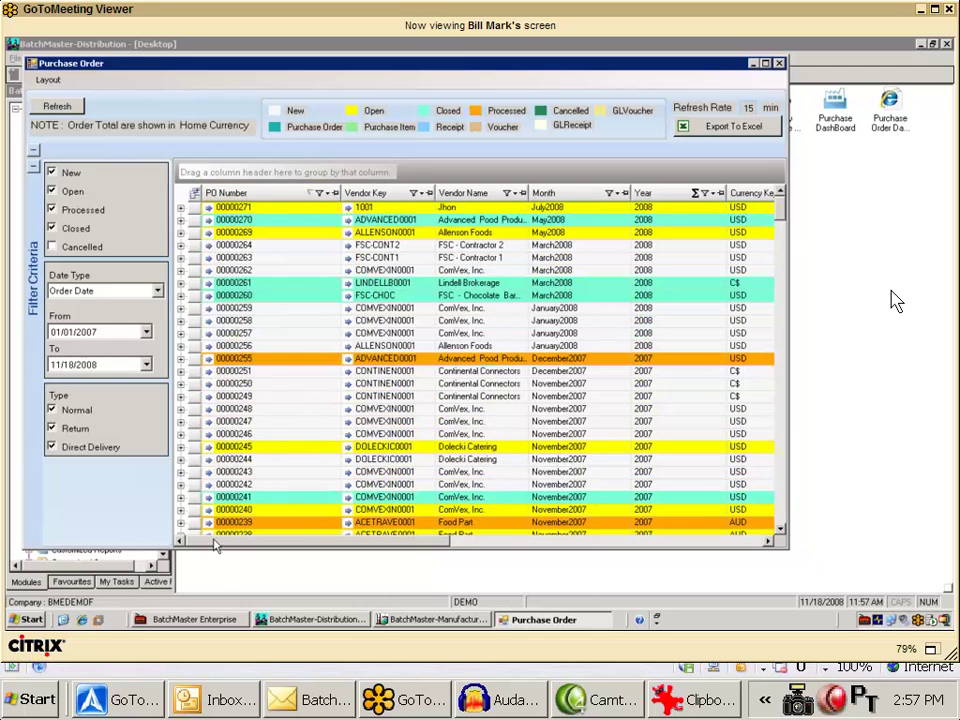
Expand order 00000239 to show its F-ROSEMARY line item.
left_click(181, 522)
left_click(781, 529)
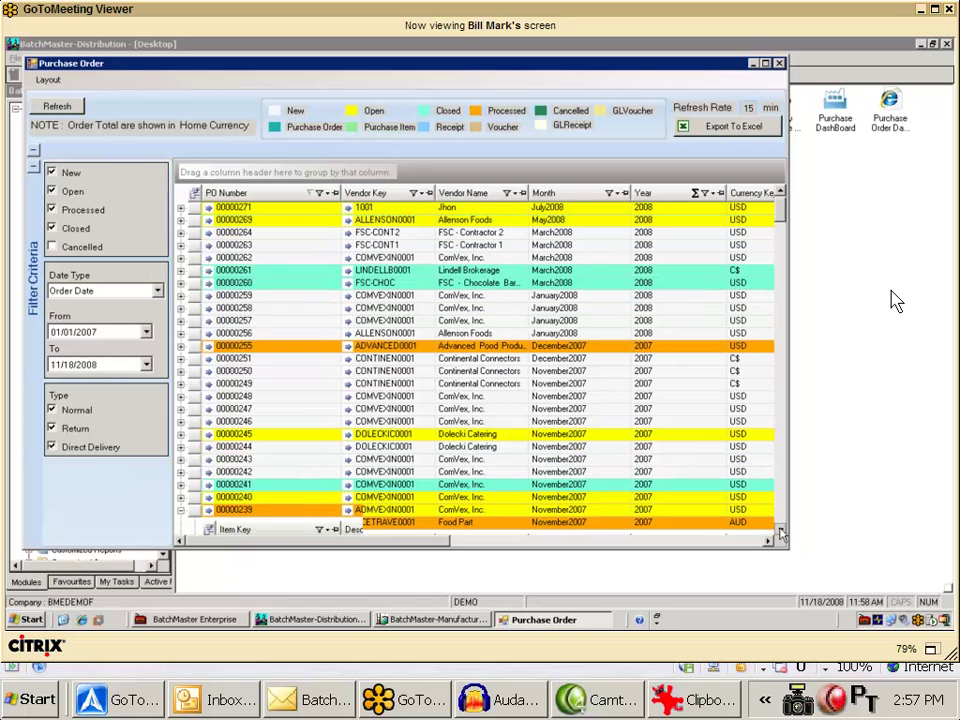
left_click(781, 529)
left_click(781, 531)
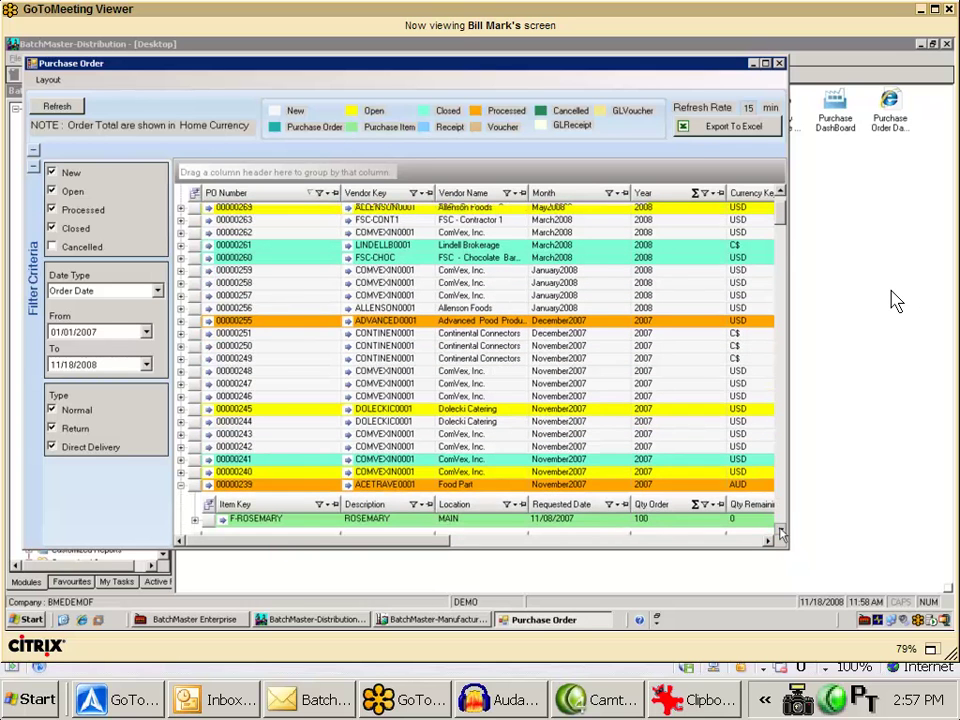
left_click(781, 531)
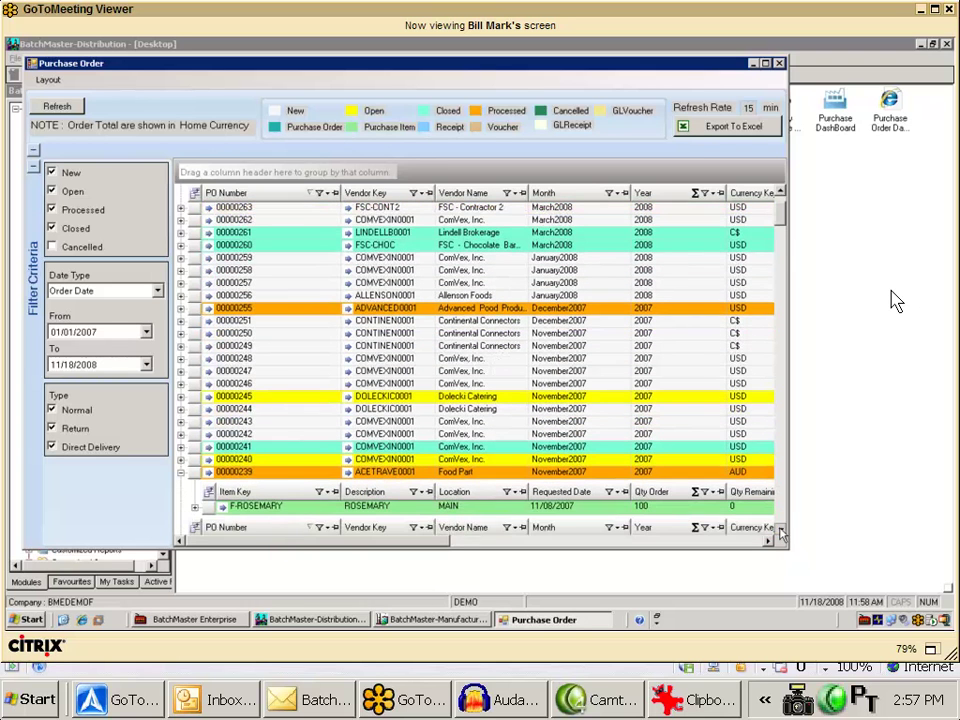
left_click(781, 531)
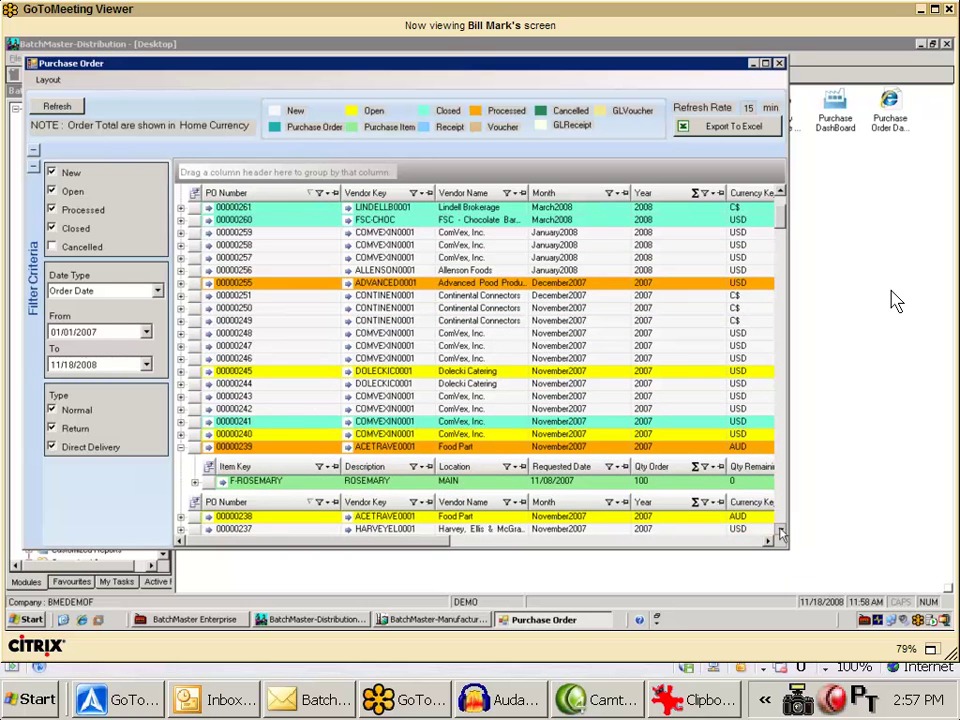
left_click(781, 531)
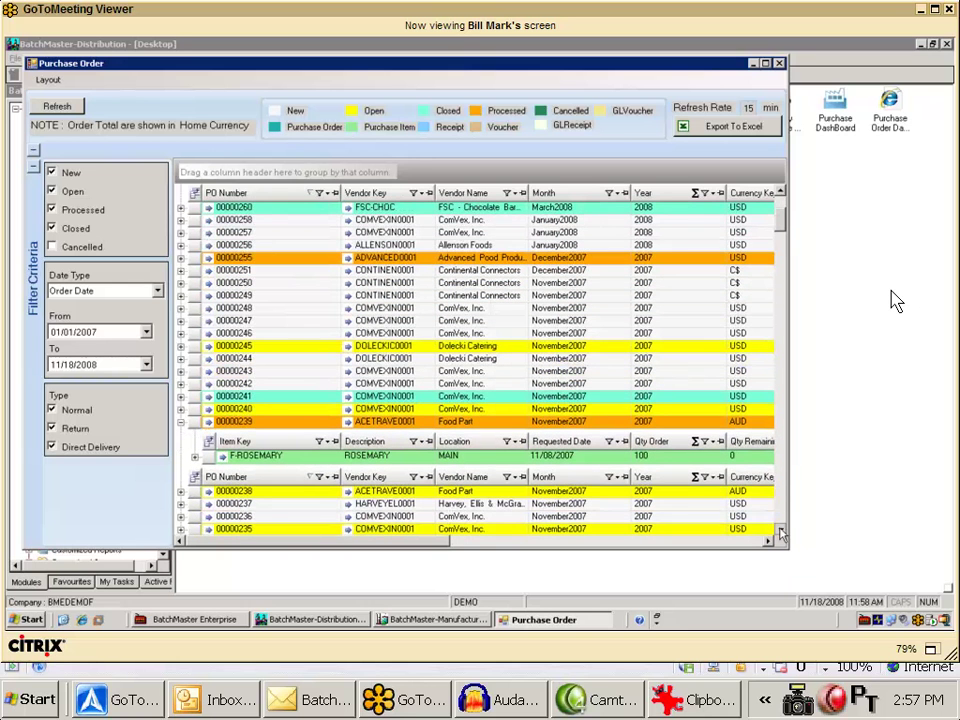
left_click(781, 531)
left_click(781, 531)
scroll(240, 410, "down", 1)
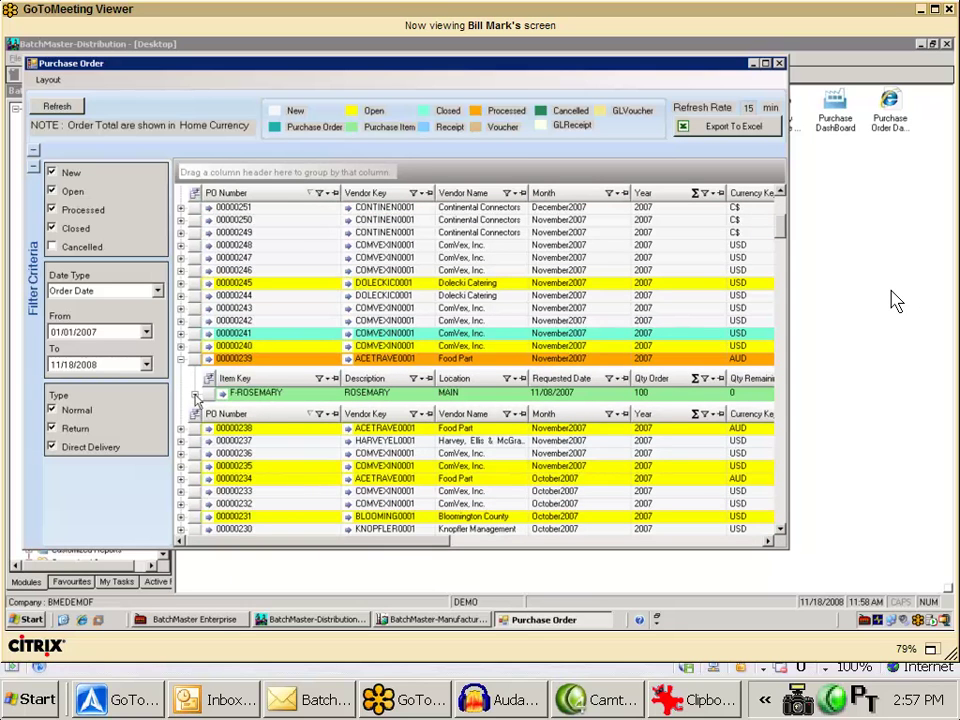
Drill into the F-ROSEMARY line's receipt 153 and voucher 96 to show its OP-298 journal lines.
left_click(196, 394)
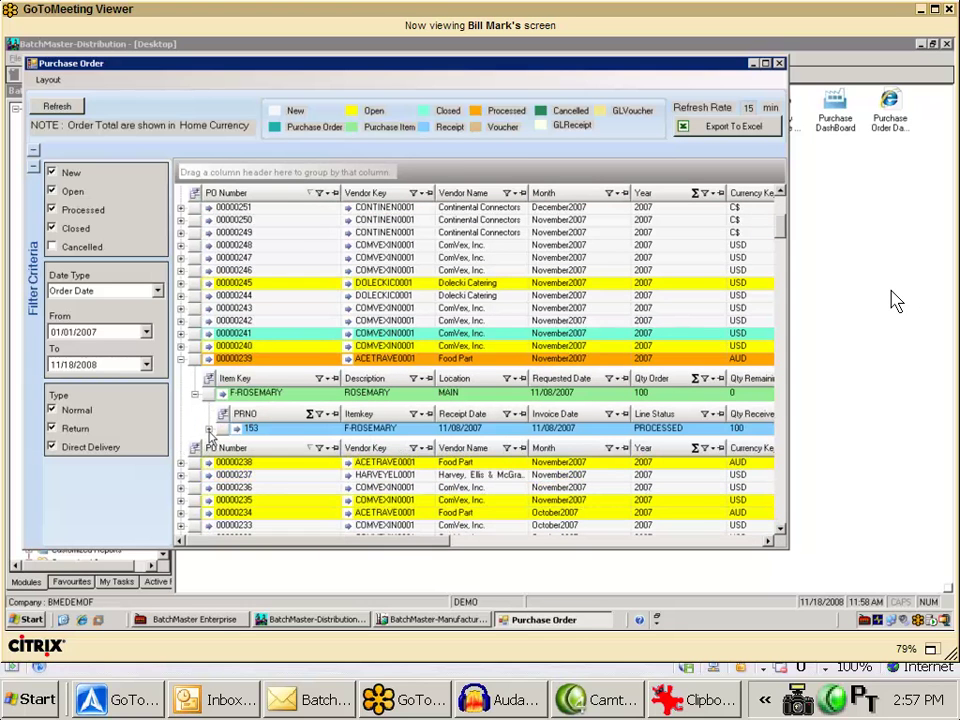
left_click(209, 430)
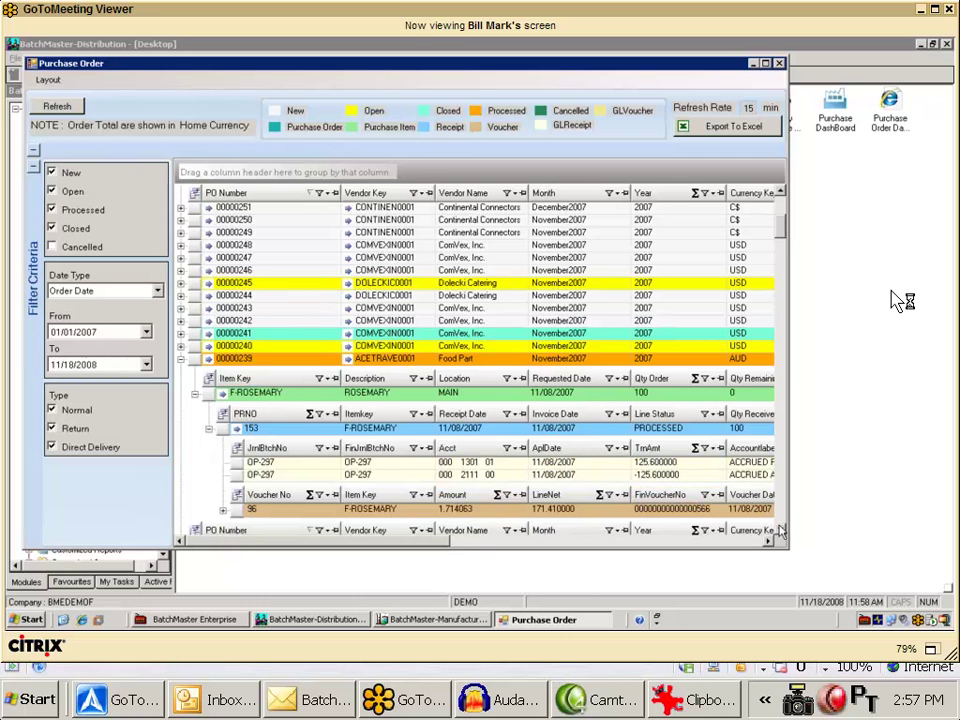
left_click(780, 531)
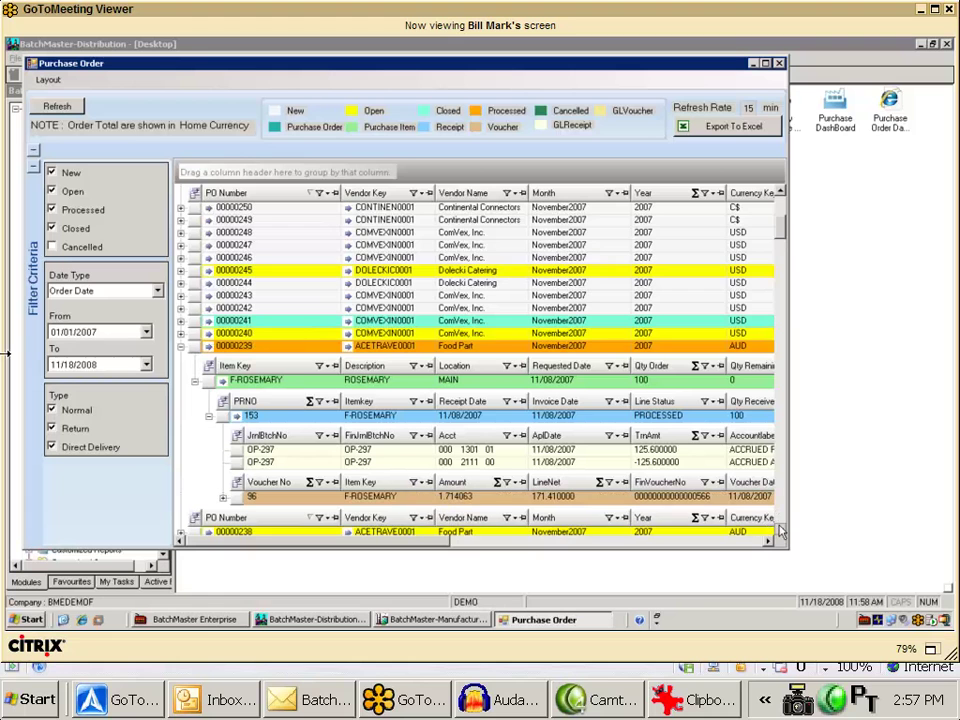
left_click(780, 531)
scroll(224, 437, "down", 2)
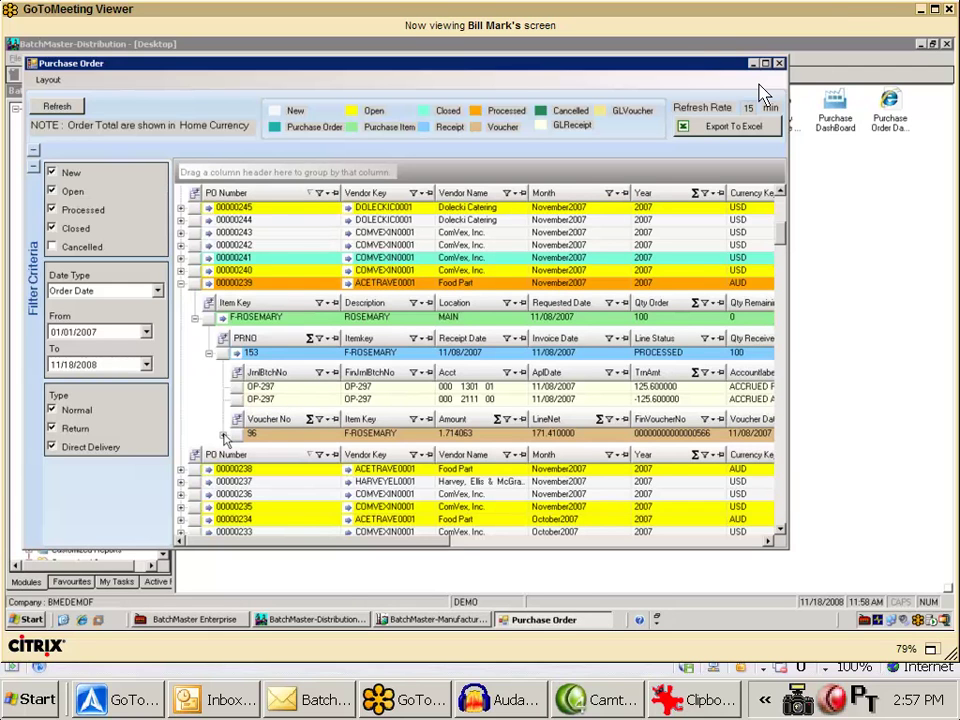
left_click(223, 435)
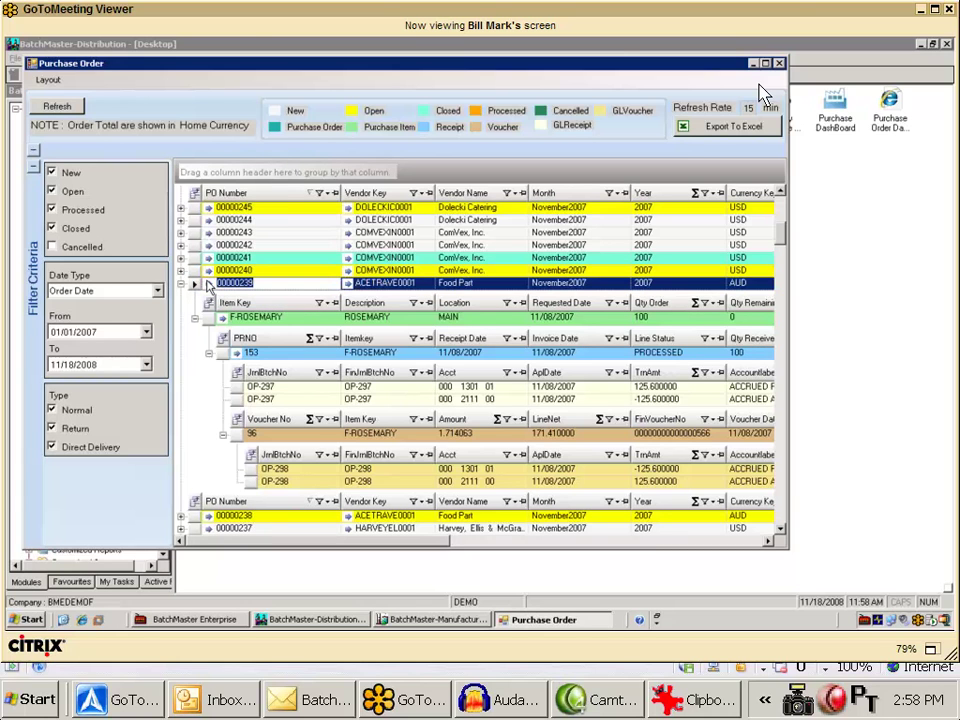
Open purchase order 00000239 and produce its print preview.
left_click(208, 285)
double_click(208, 285)
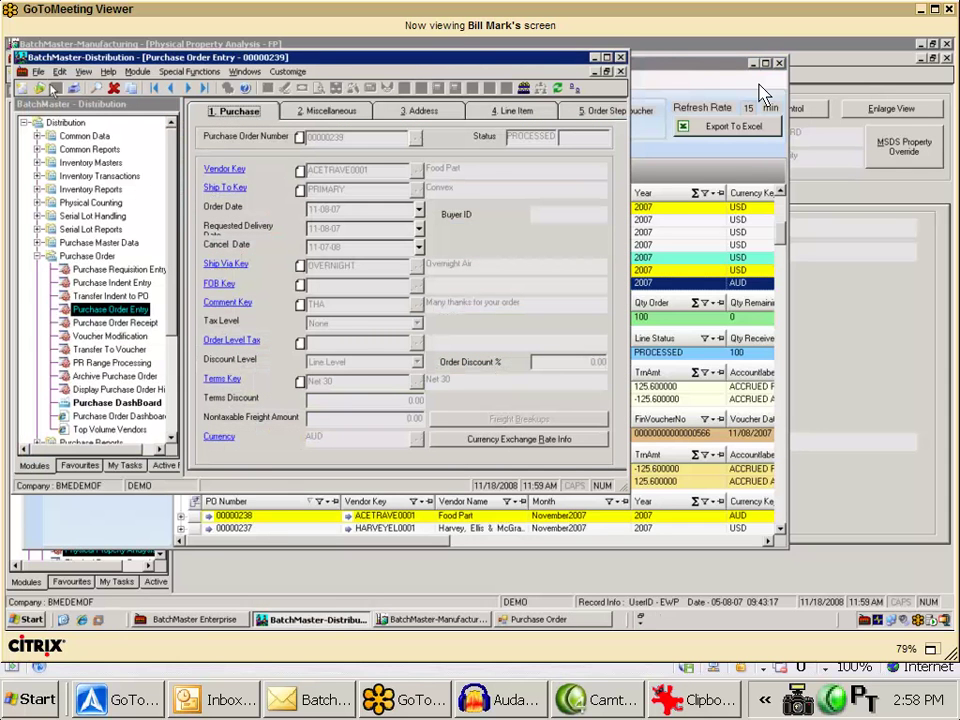
left_click(73, 92)
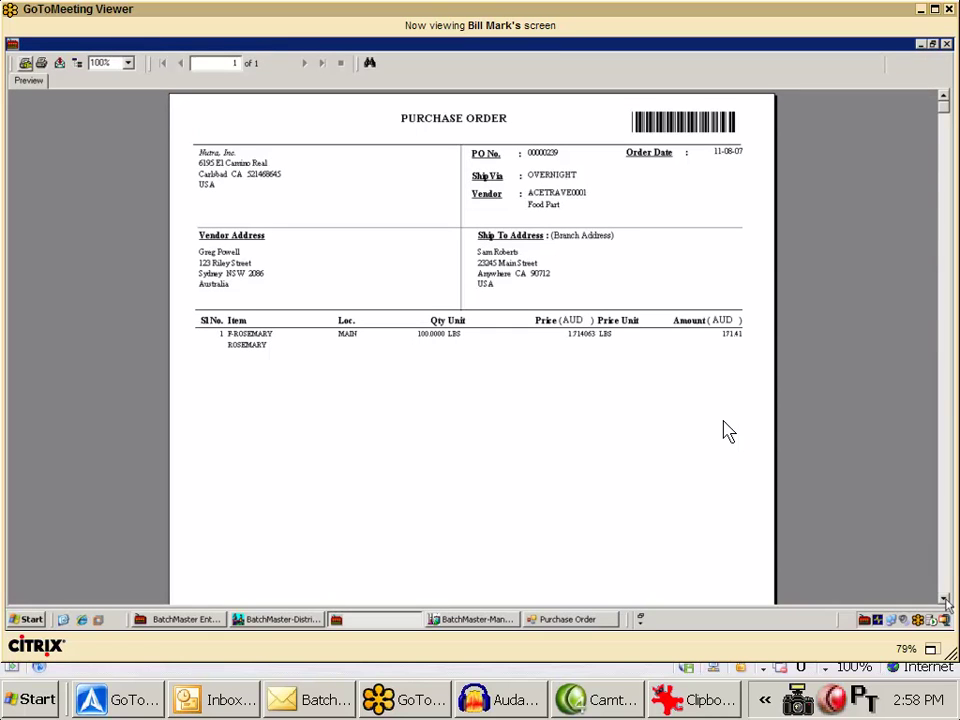
Review the print preview down to the 171.41 AUD total, then close it.
left_click(943, 599)
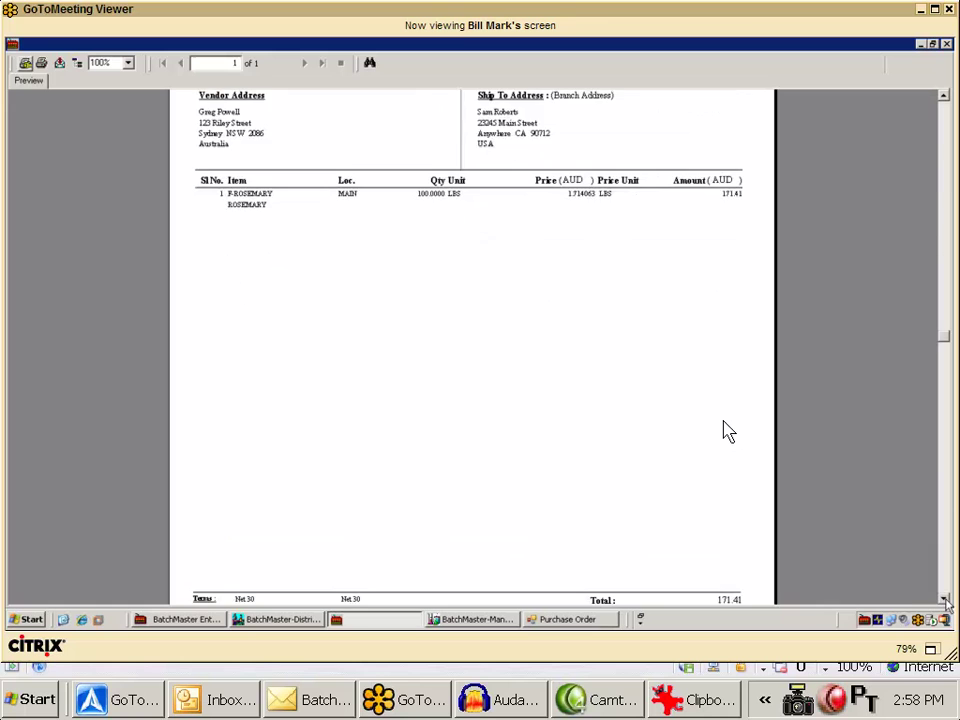
left_click(943, 599)
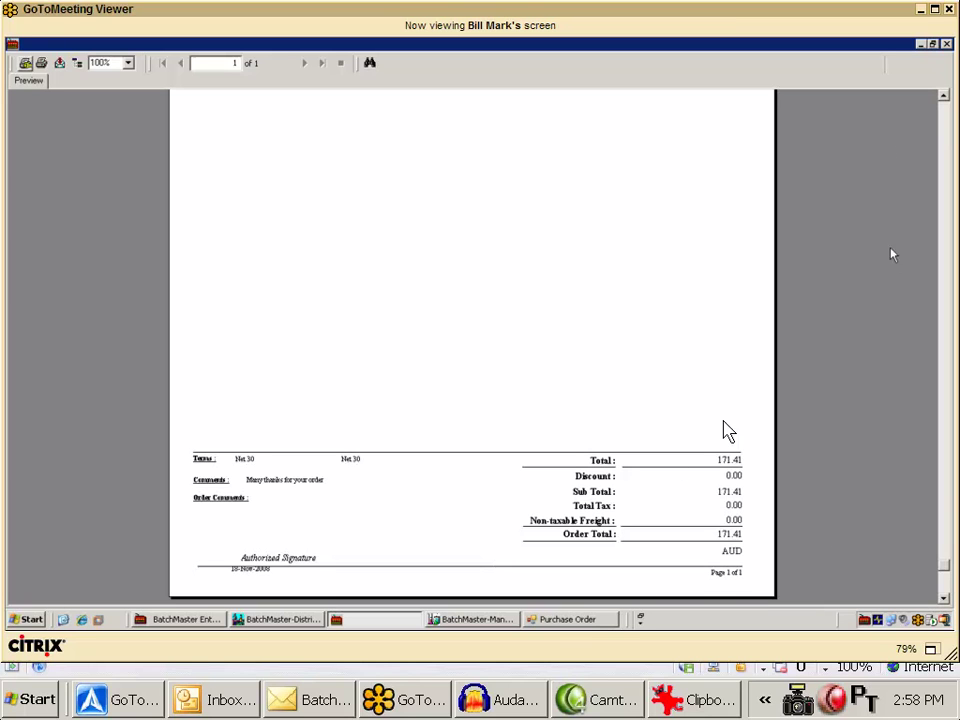
left_click(944, 96)
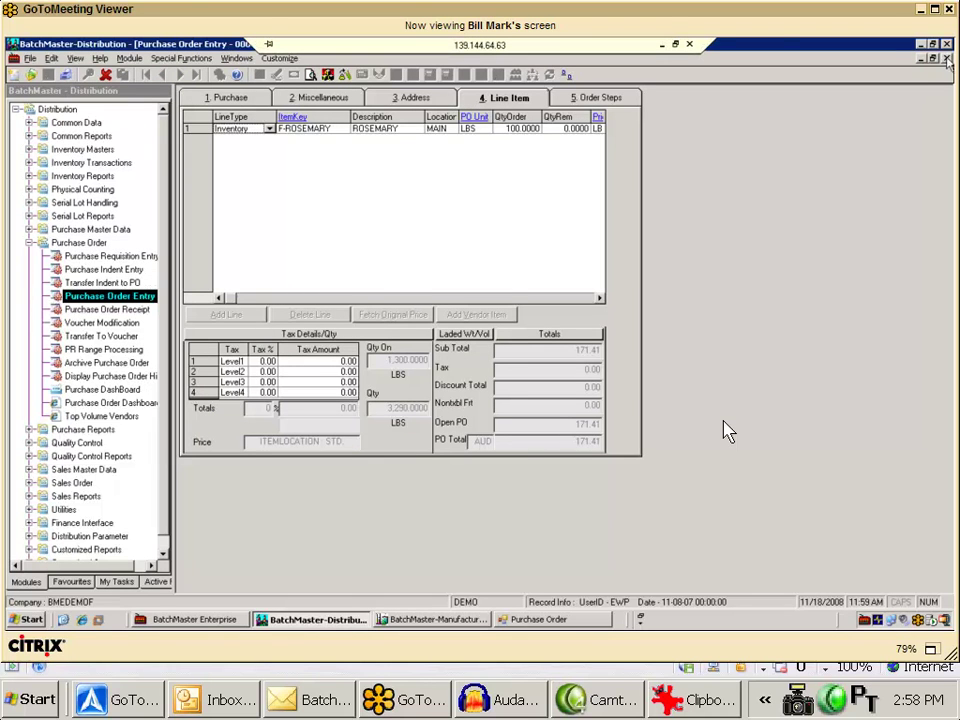
Bring back the Purchase Order dashboard, scroll the grid to the top, and select PO 00000271.
left_click(538, 619)
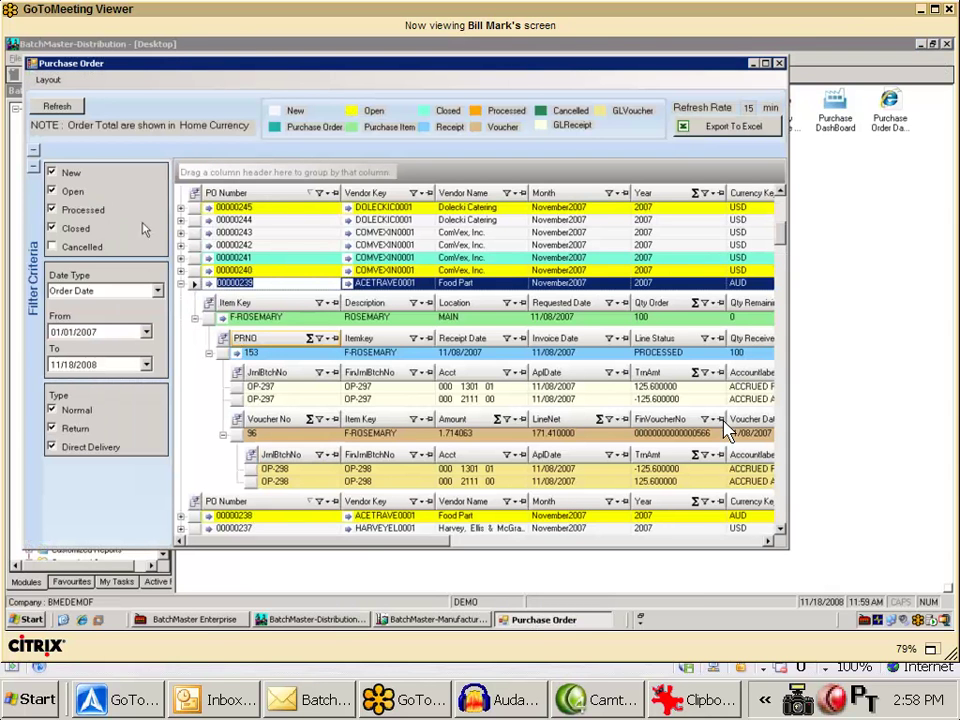
left_click(783, 194)
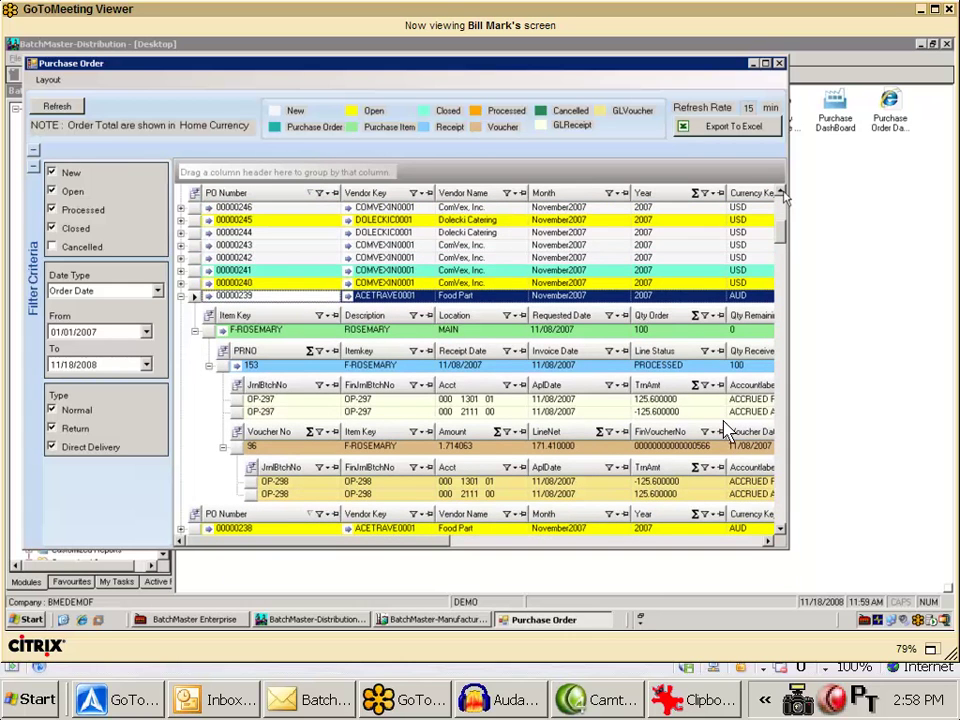
left_click(783, 194)
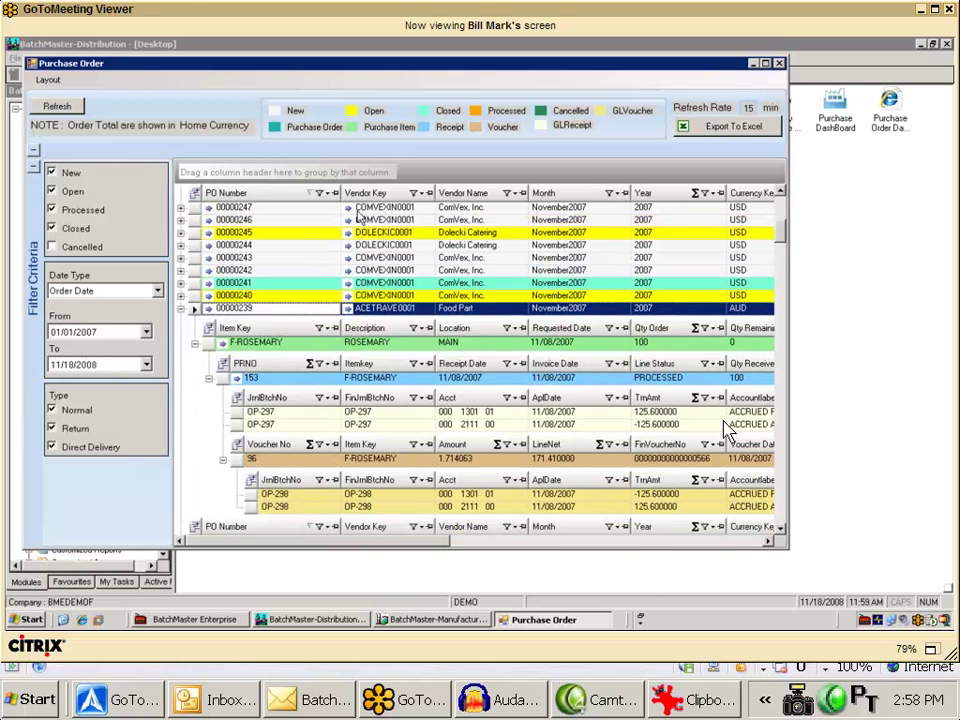
scroll(357, 215, "up", 1)
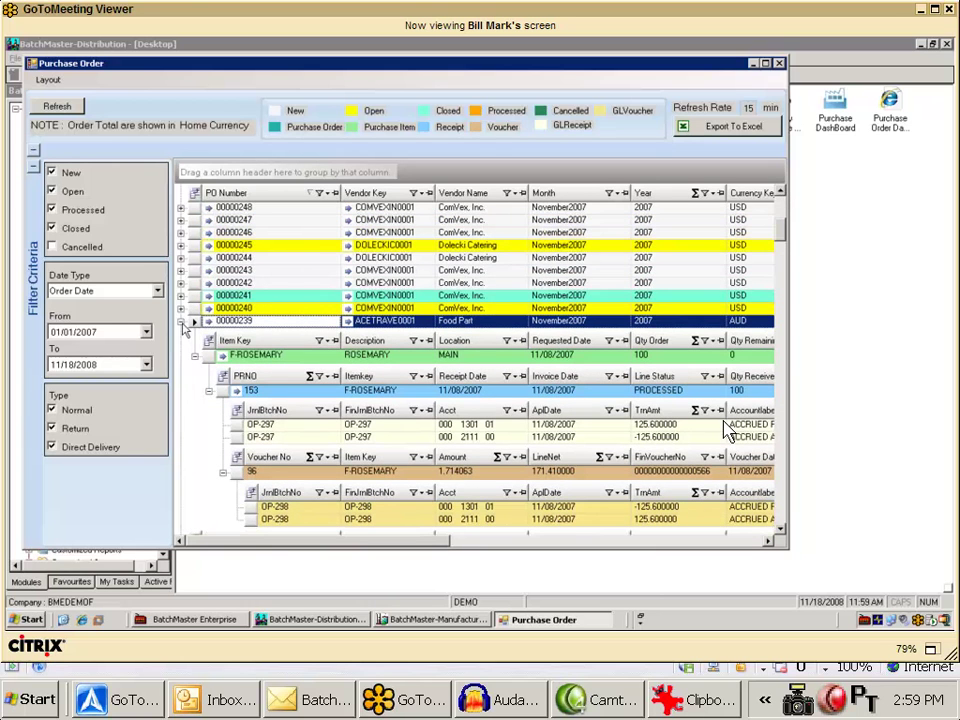
scroll(183, 330, "up", 1)
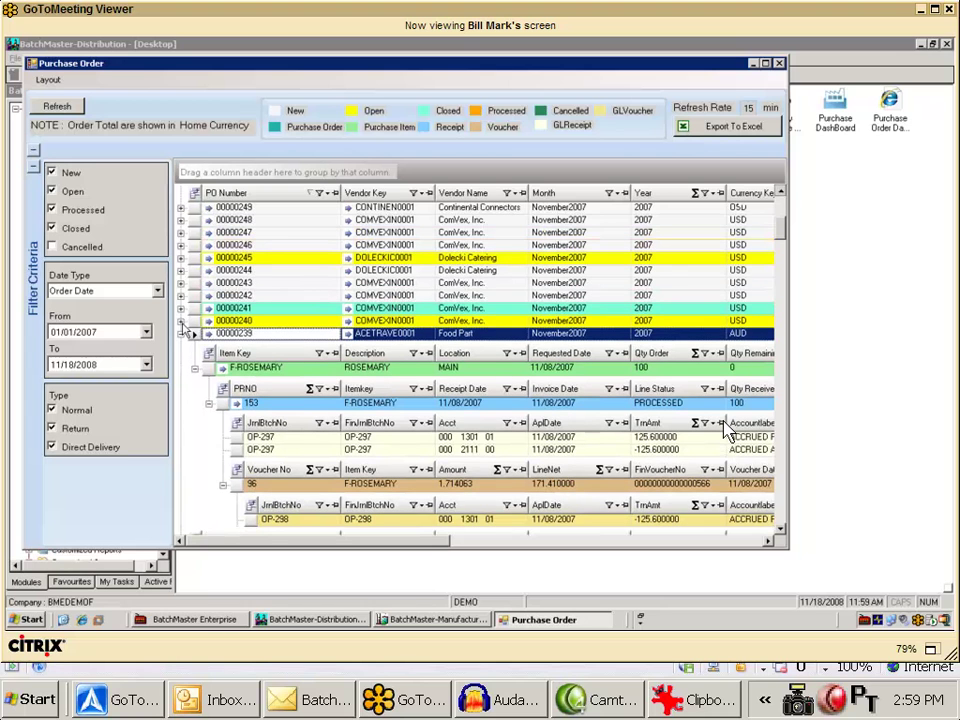
scroll(183, 330, "up", 1)
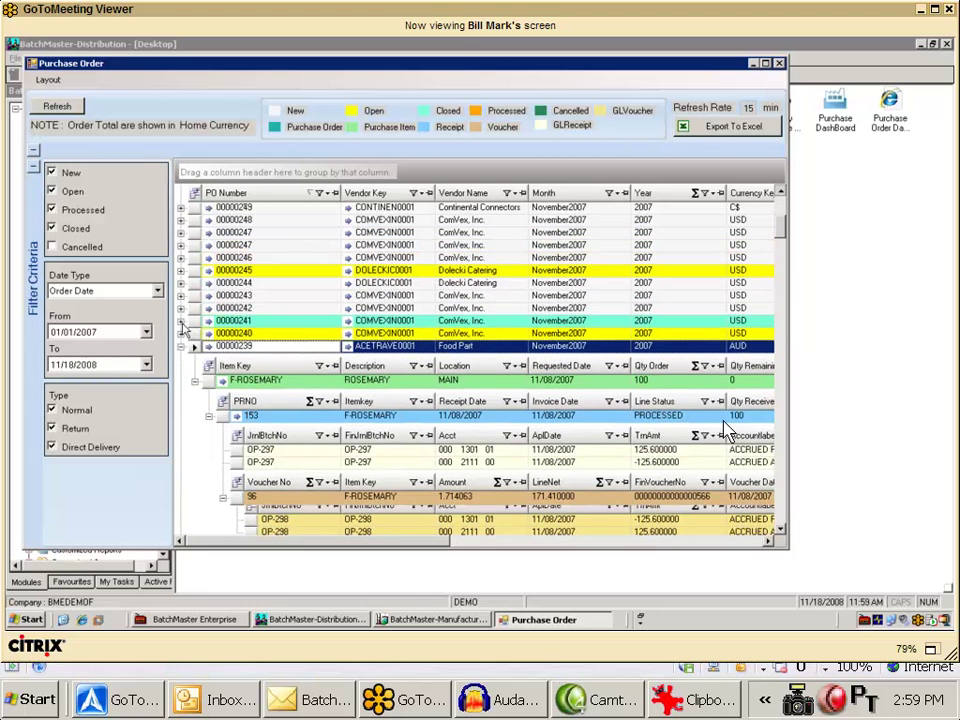
scroll(183, 330, "up", 1)
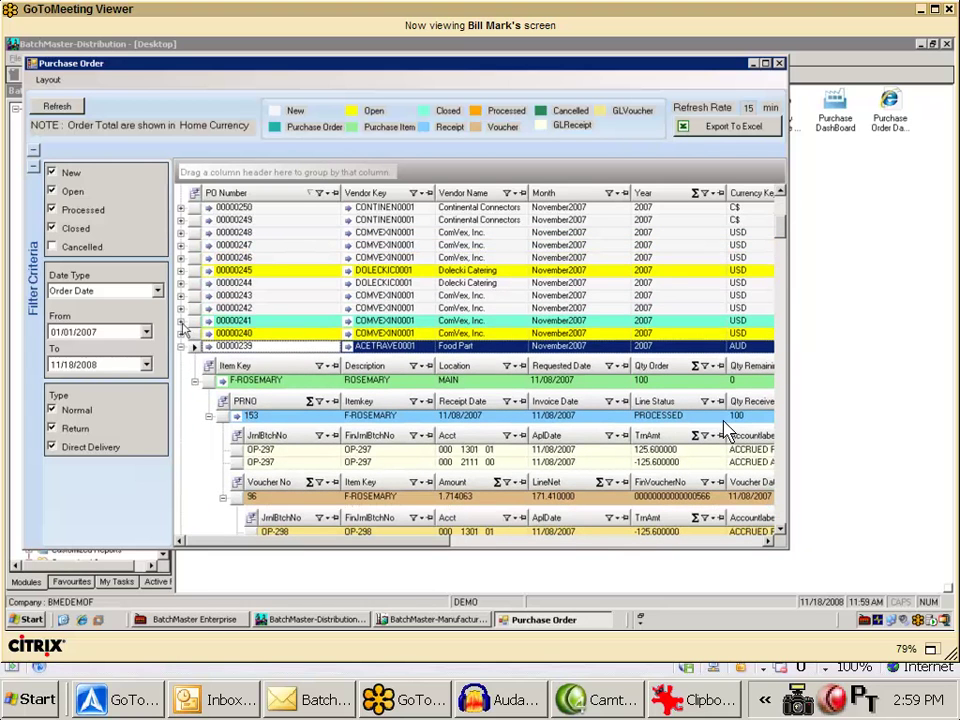
scroll(183, 330, "up", 1)
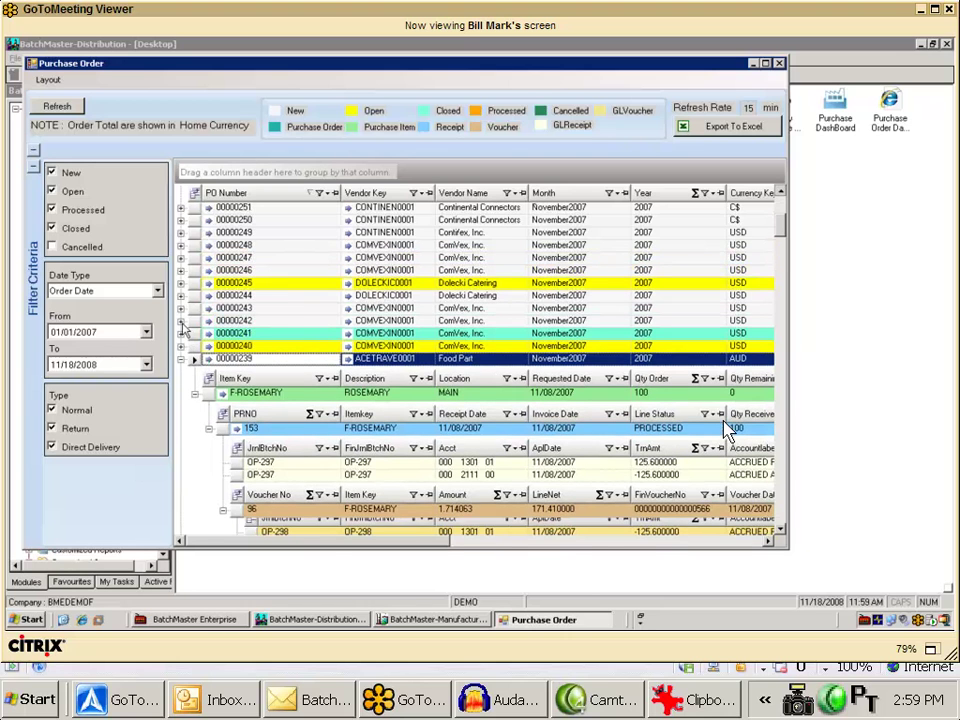
scroll(183, 330, "up", 1)
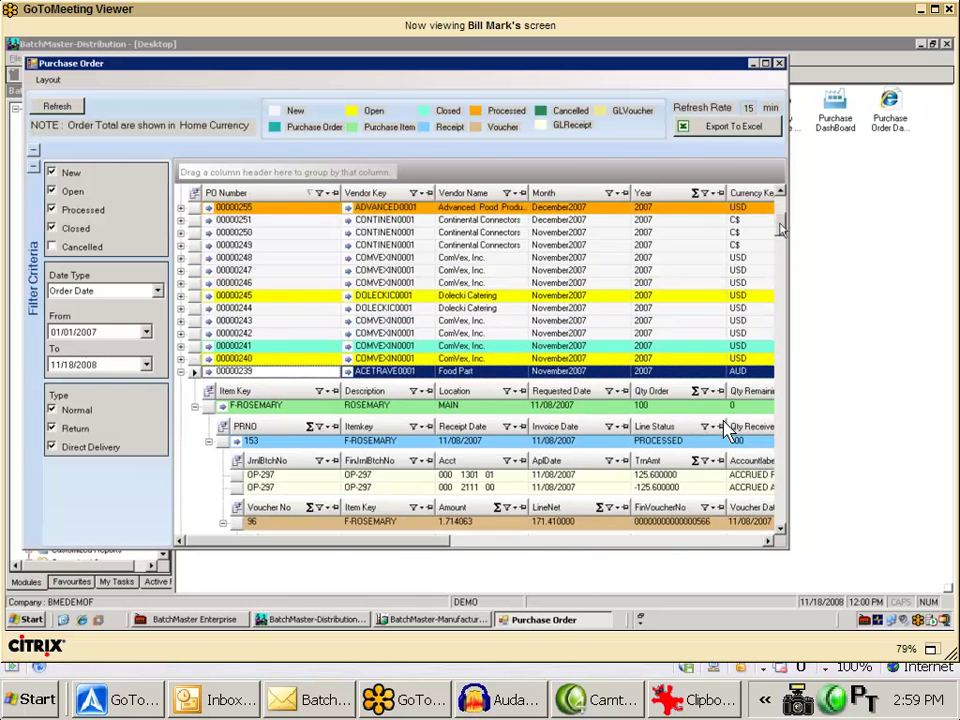
scroll(782, 229, "up", 1)
scroll(782, 229, "up", 1)
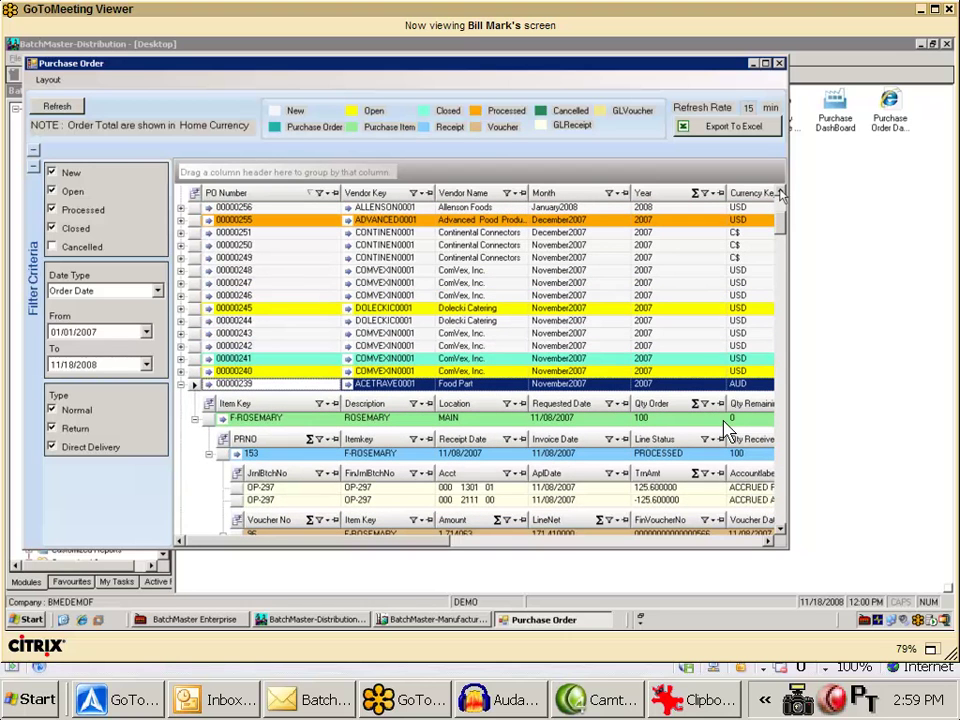
scroll(782, 195, "up", 1)
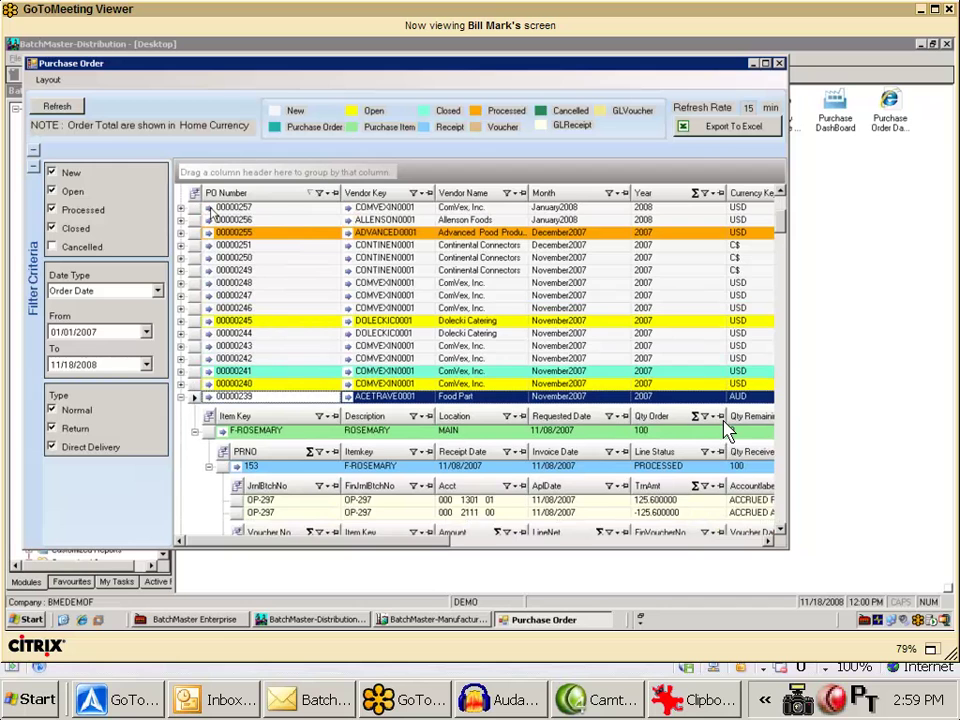
scroll(782, 229, "up", 1)
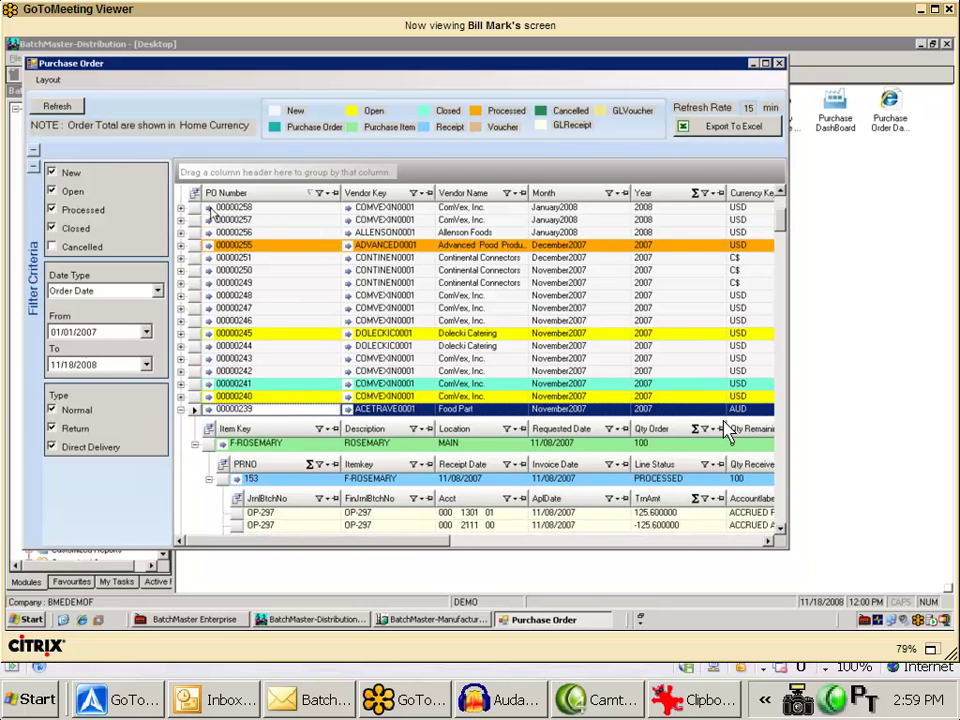
scroll(209, 228, "up", 1)
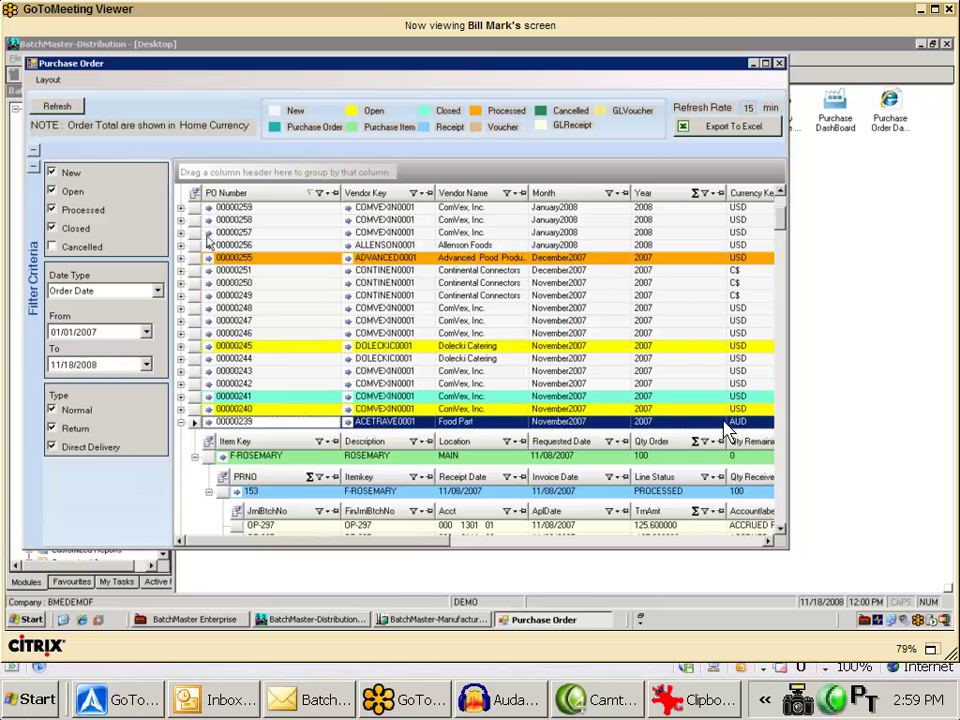
scroll(209, 240, "up", 1)
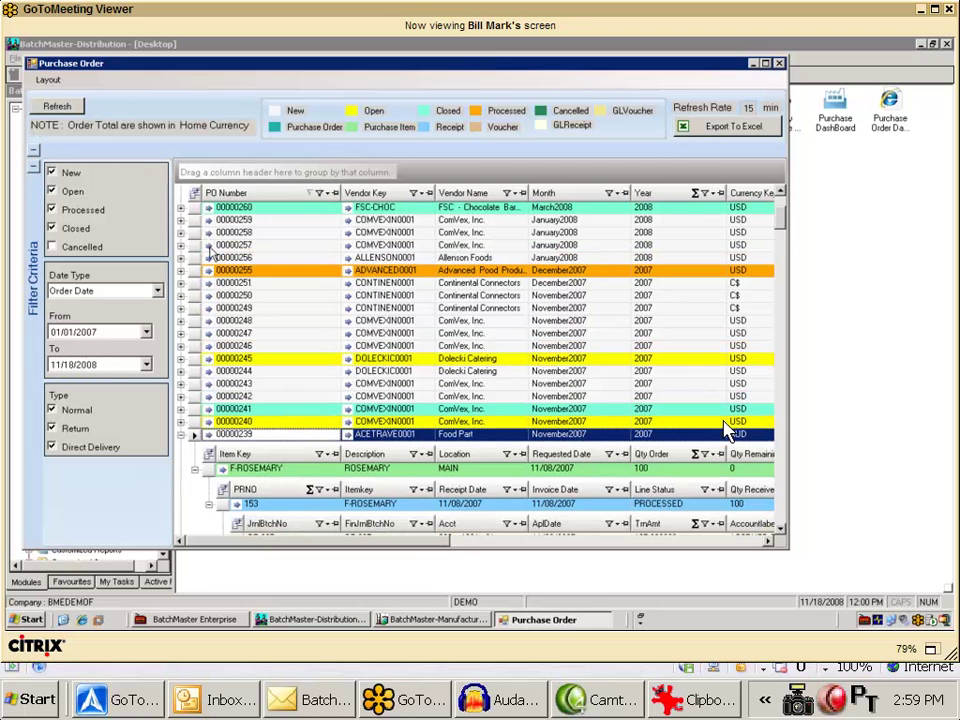
scroll(210, 256, "up", 1)
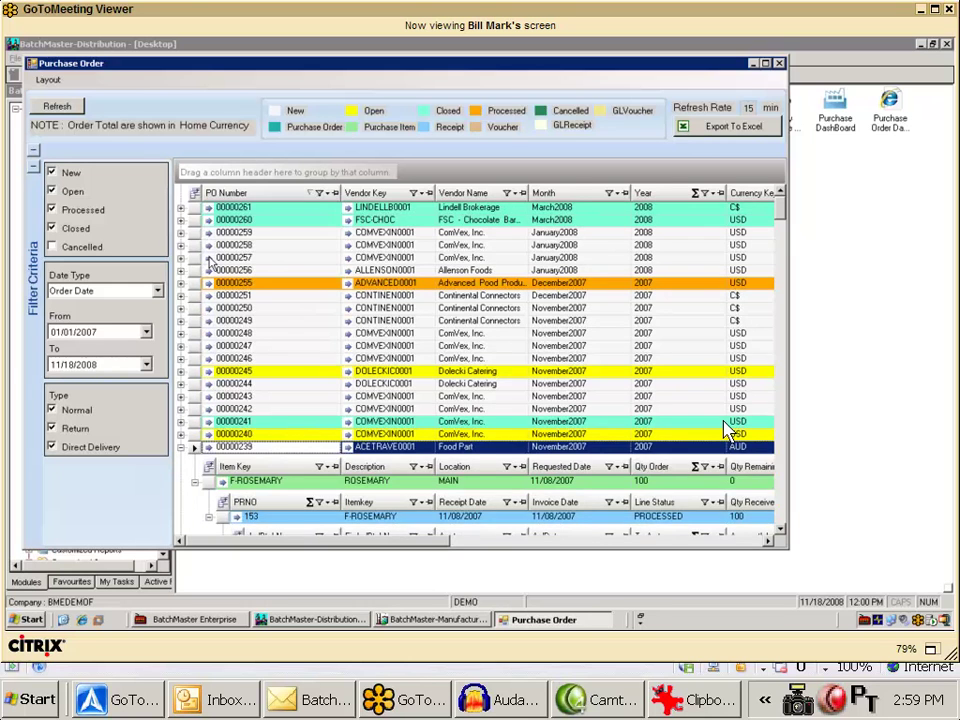
scroll(210, 258, "up", 2)
key("ctrl+Home")
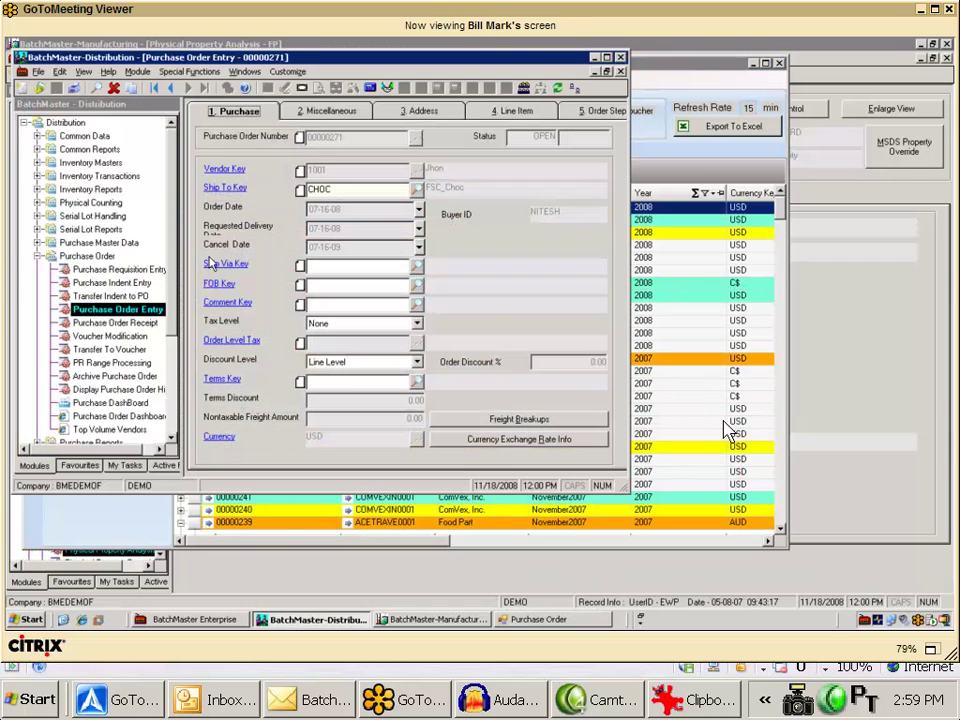
Show PO 00000271's line items, select the Vanilla Frag 10 GAL line, and maximize the window.
left_click(485, 112)
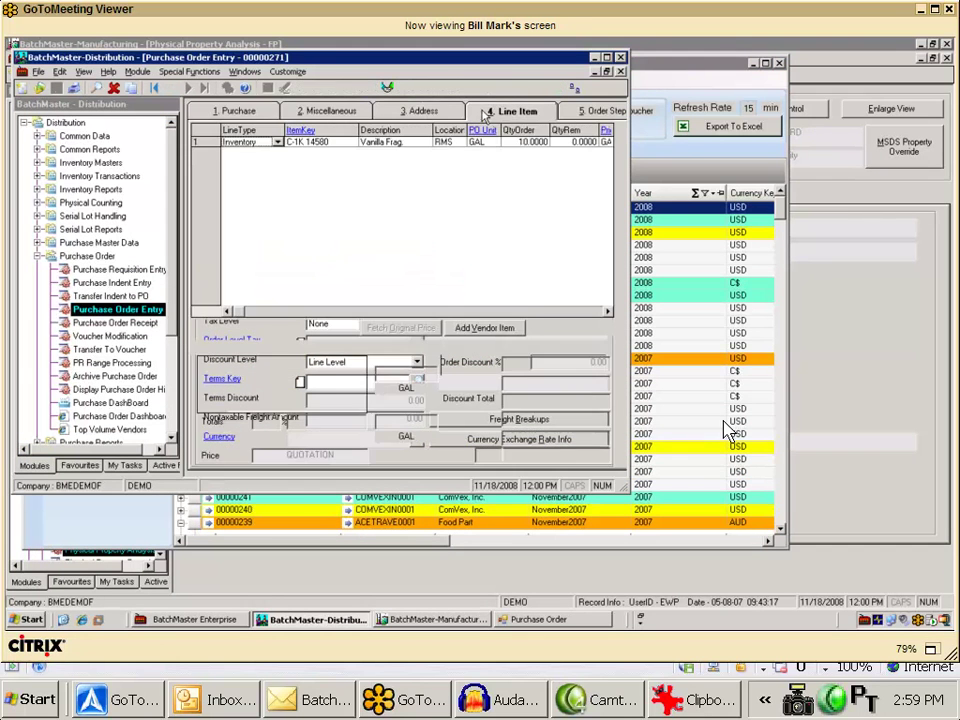
left_click(258, 147)
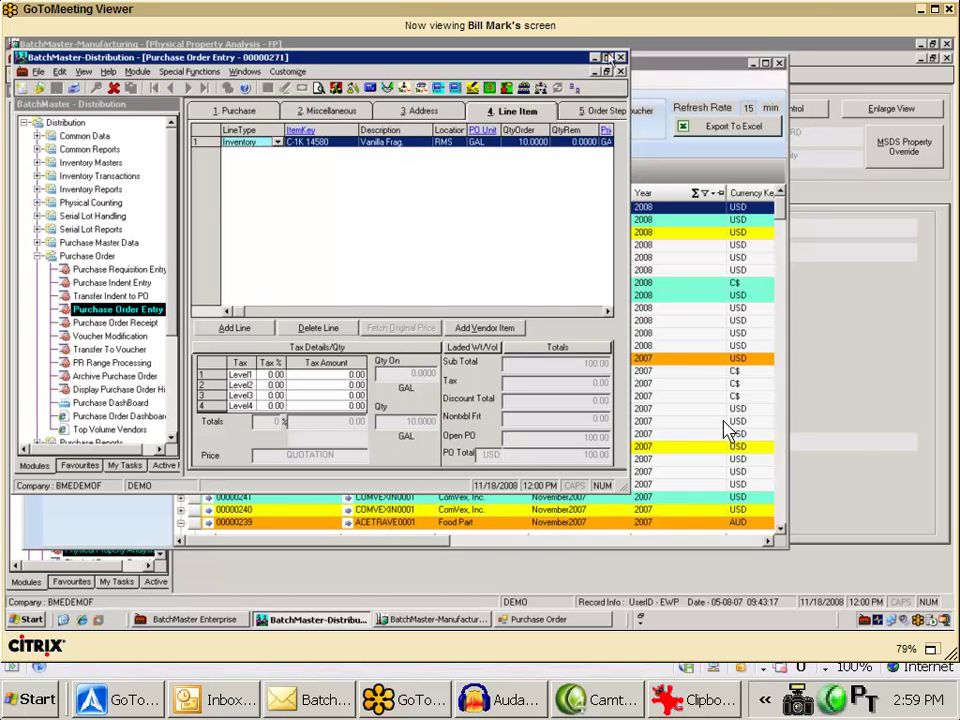
left_click(607, 57)
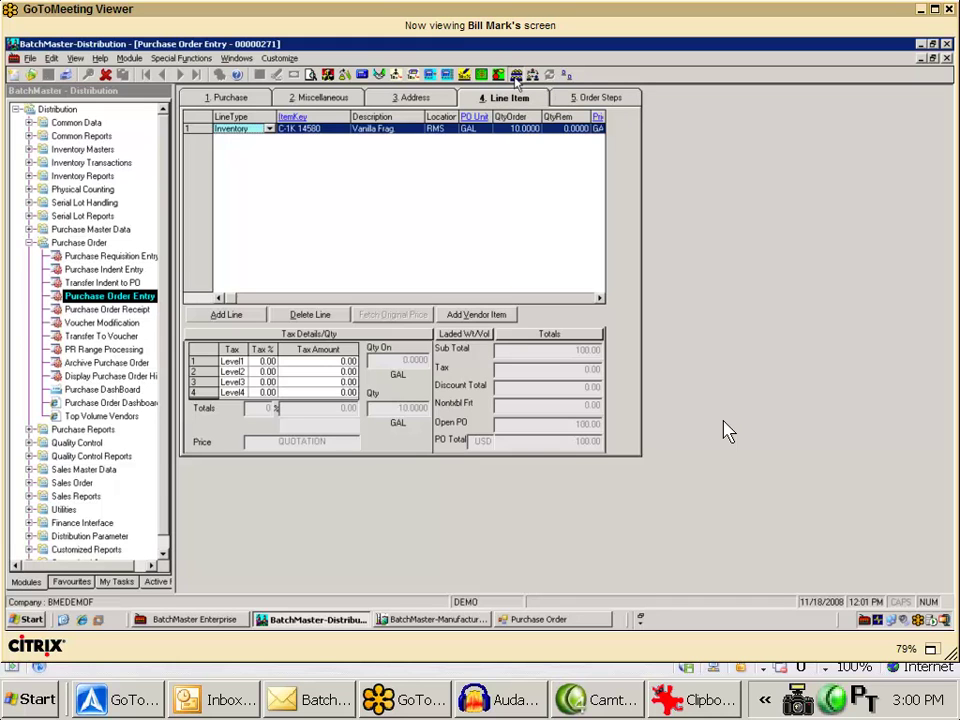
View Vanilla Frag's item locations, check RMS shows no stock or lots, and close the details.
left_click(515, 77)
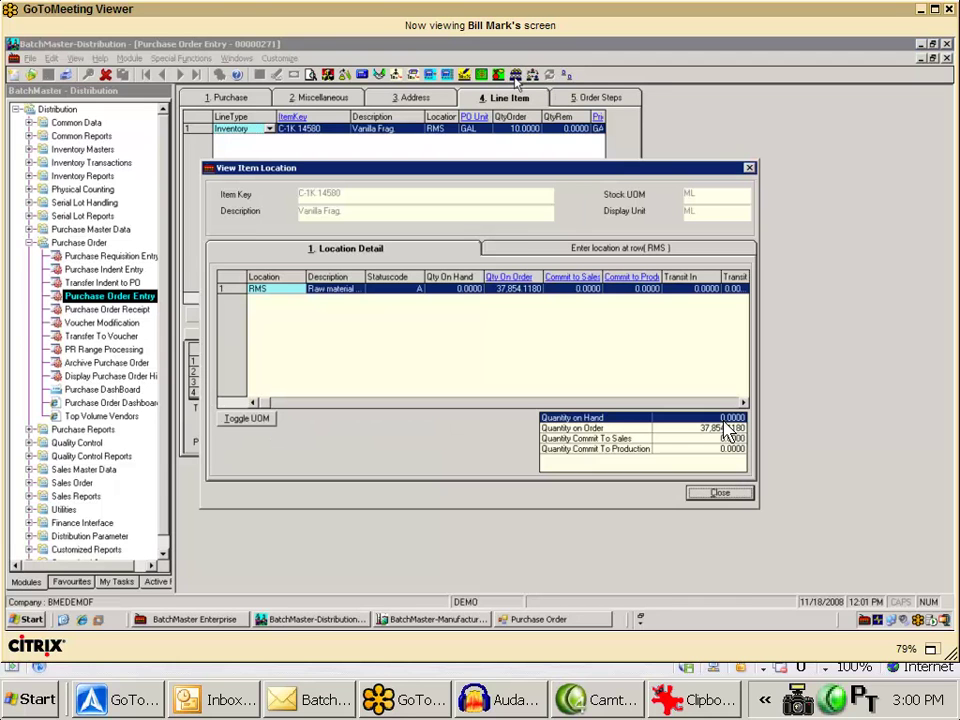
left_click(557, 249)
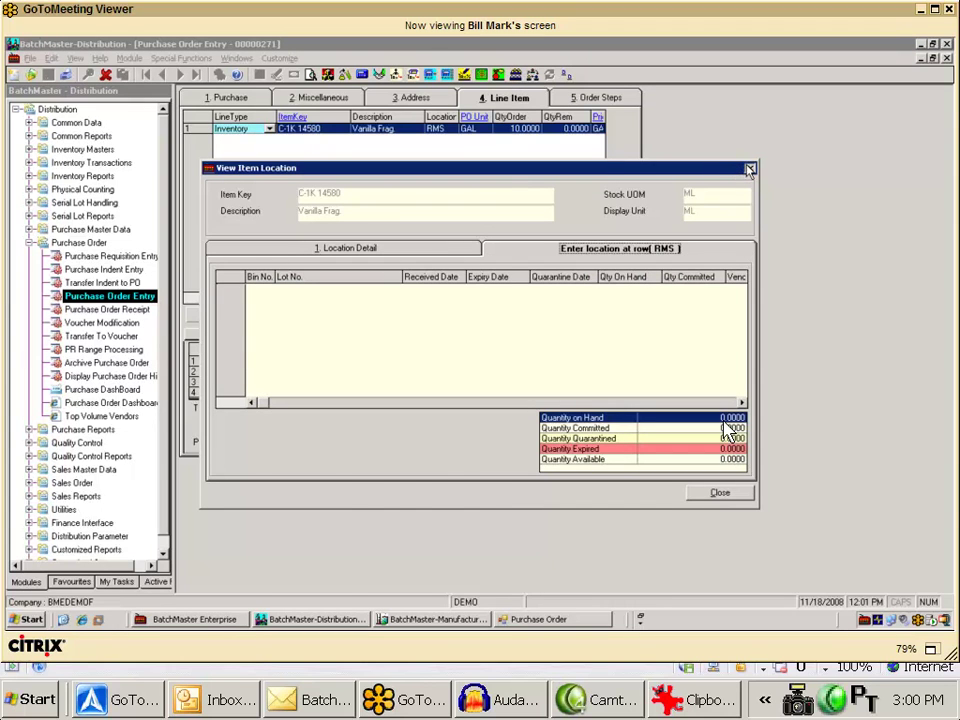
left_click(748, 168)
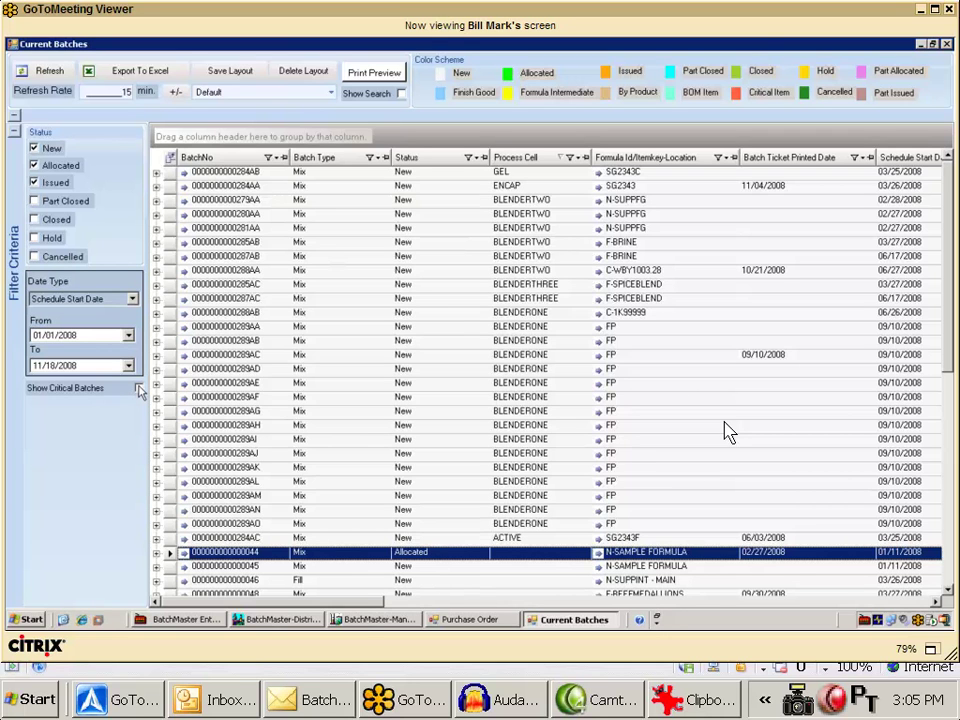
Tick Show Critical Batches in the Current Batches filter criteria.
left_click(139, 389)
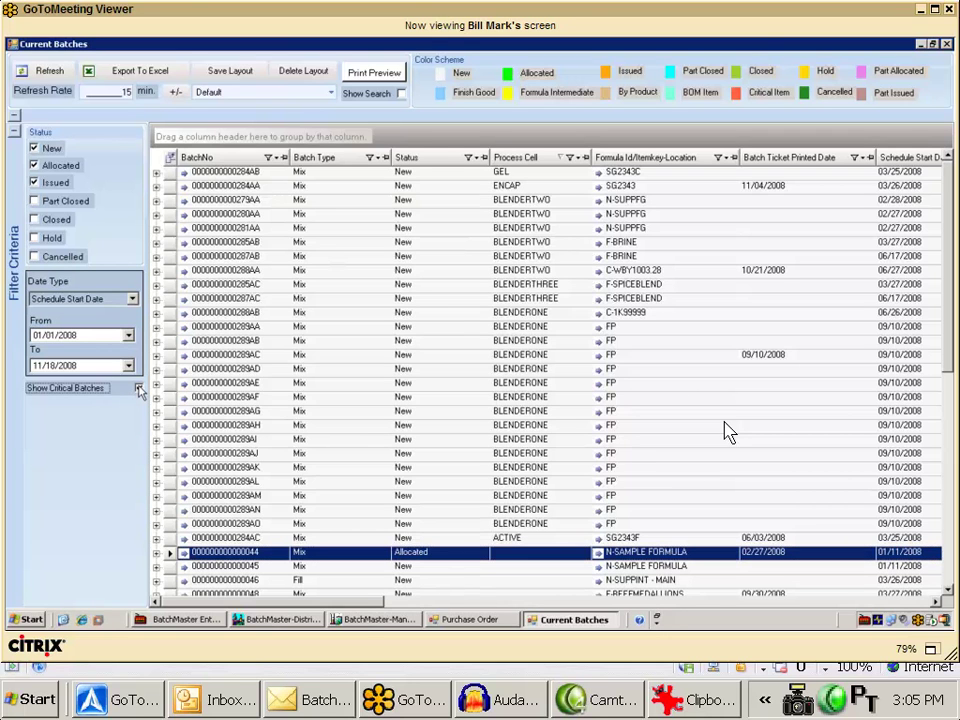
Refresh to show critical batches and expand the allocated N-SAMPLE FORMULA batch's ingredient lines.
left_click(49, 72)
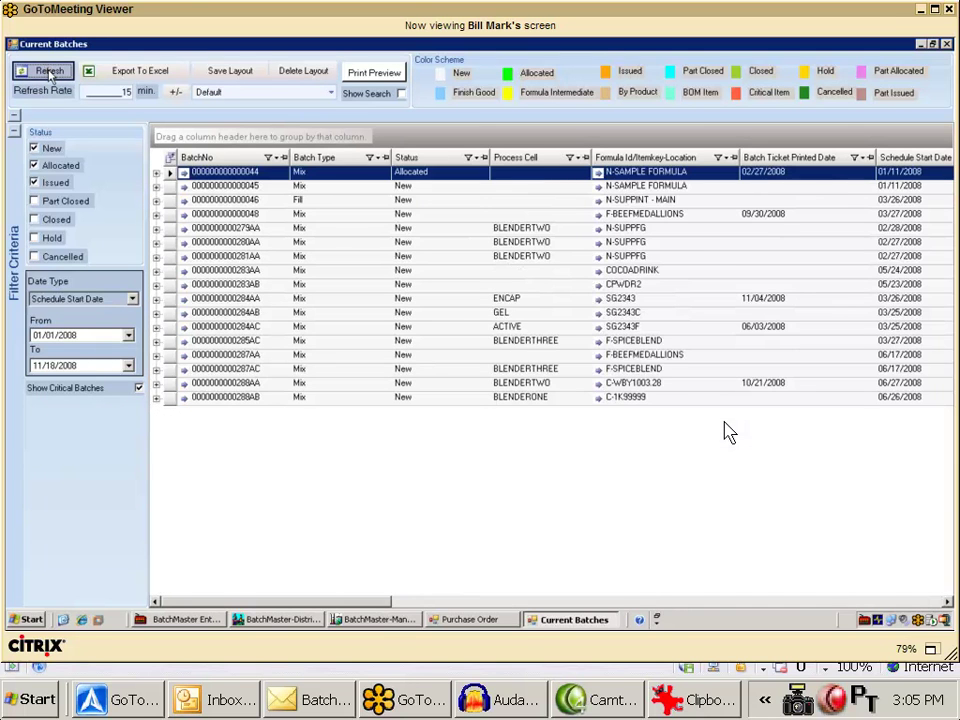
left_click(170, 172)
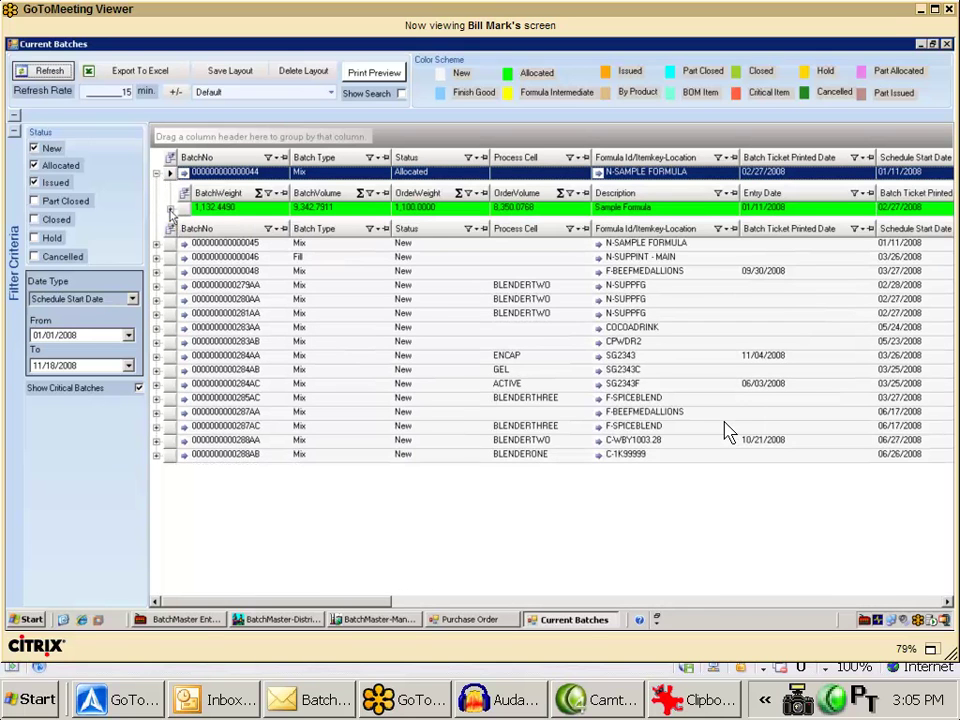
left_click(170, 208)
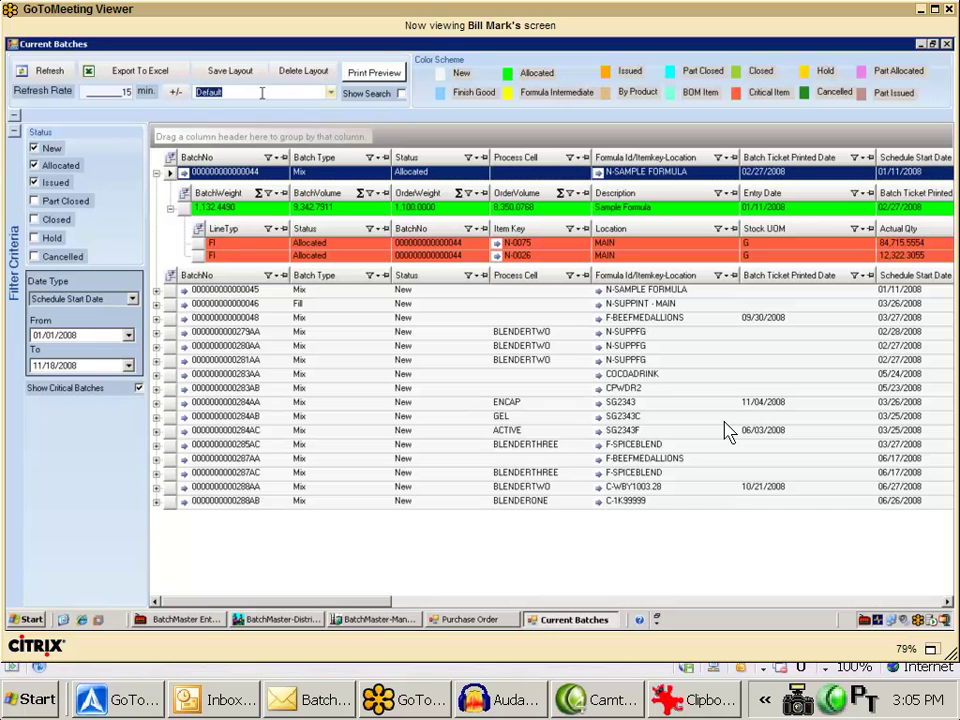
Save the grid view as layout 'criticalbatches' and acknowledge the confirmation.
left_click(262, 92)
type("criticalbatches")
left_click(240, 72)
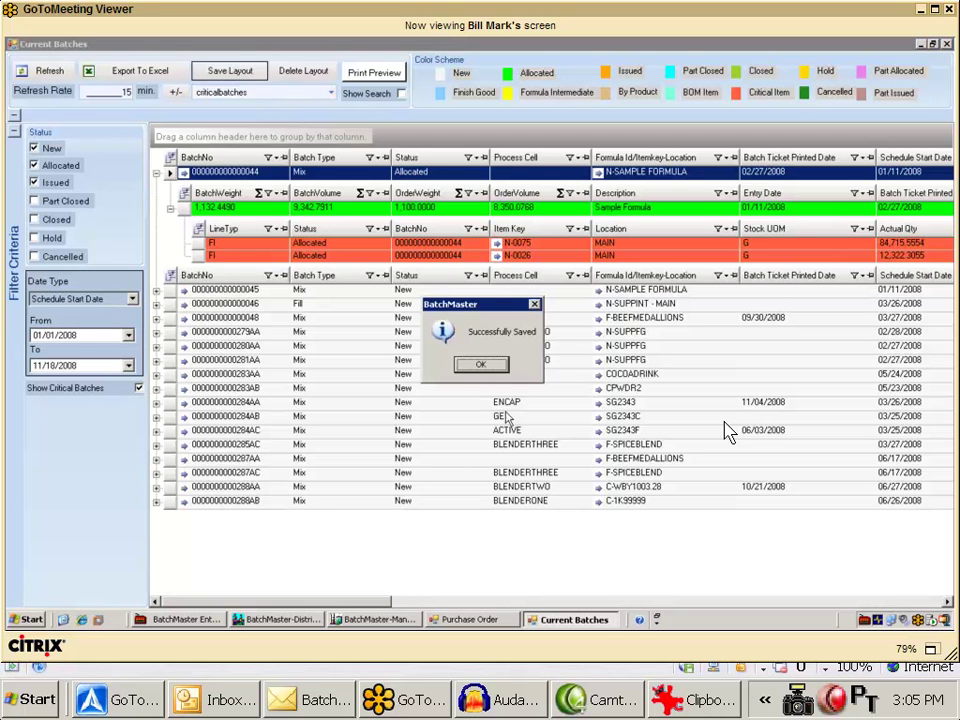
left_click(483, 366)
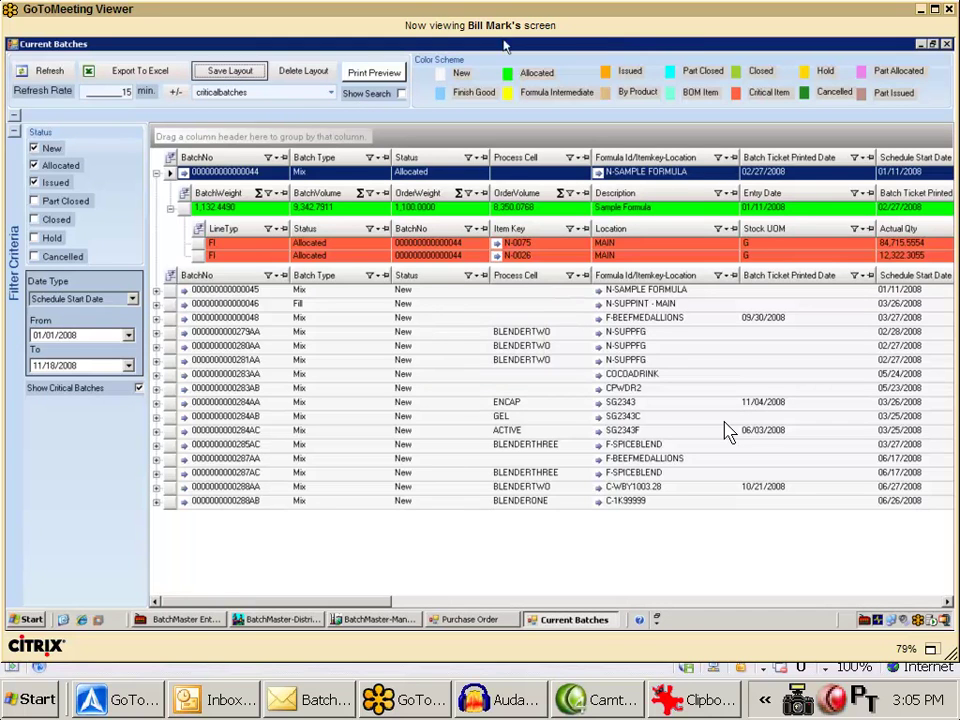
Close Current Batches, open the 48AA batch ticket from the Production tree, and show its Cost tab.
left_click(947, 44)
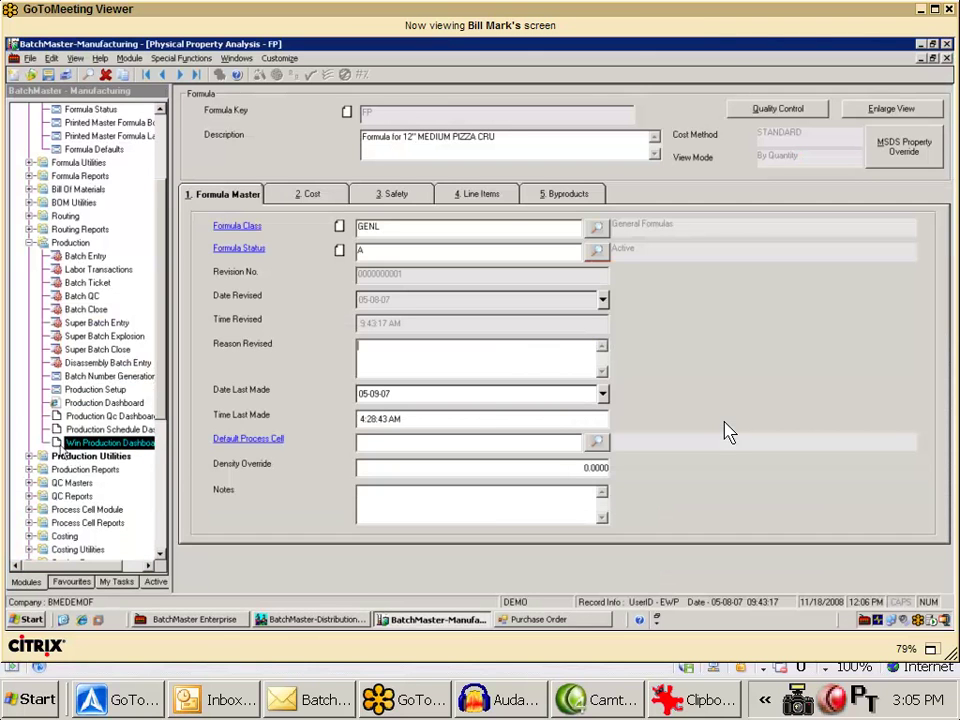
double_click(62, 447)
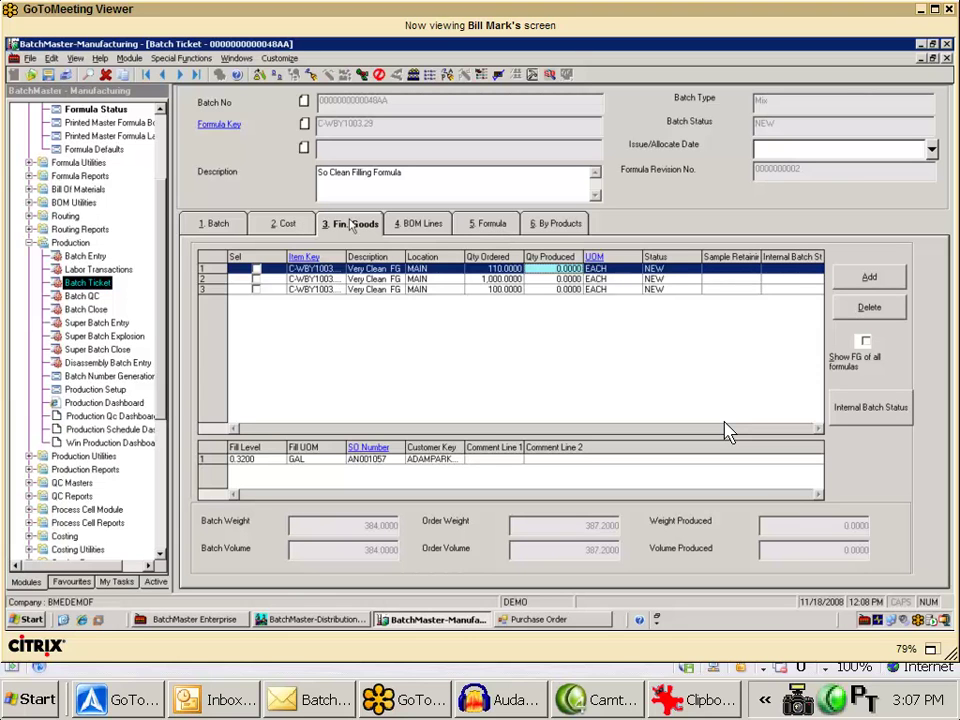
left_click(283, 224)
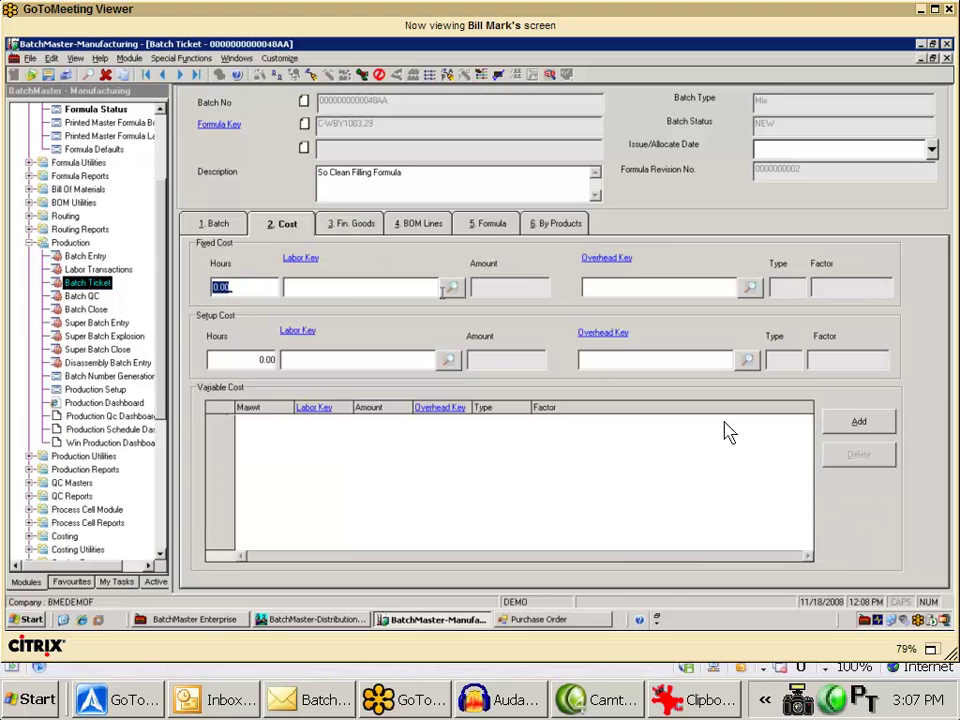
Set the batch's fixed cost to 2 hours of PACKAGING labor, then go back to the Batch tab.
left_click(448, 288)
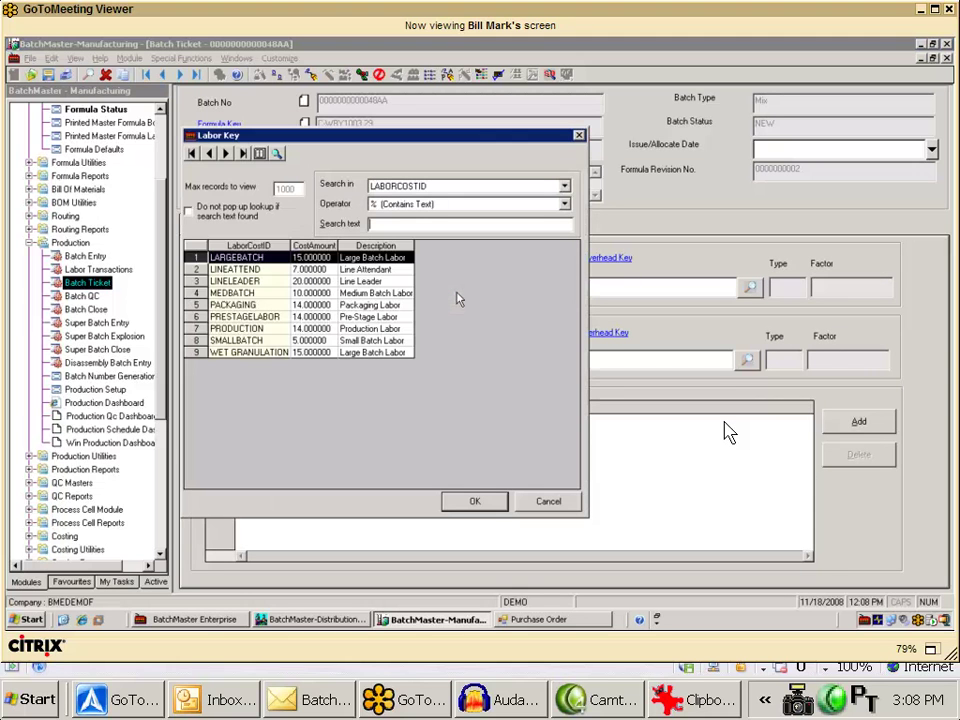
key("Down")
key("Down")
key("Down")
key("Down")
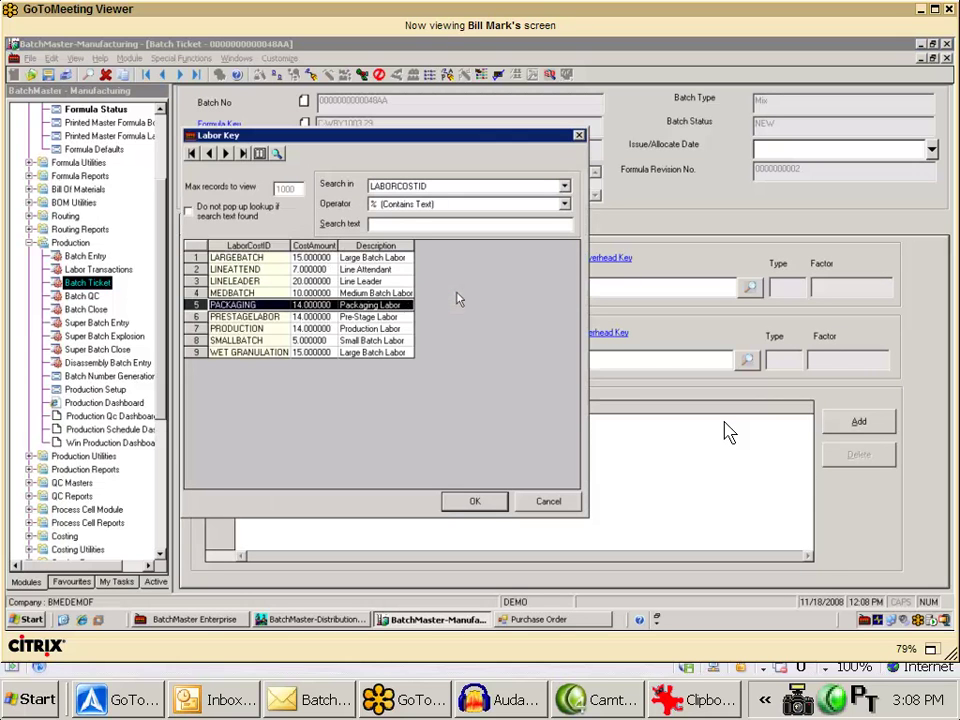
key("Return")
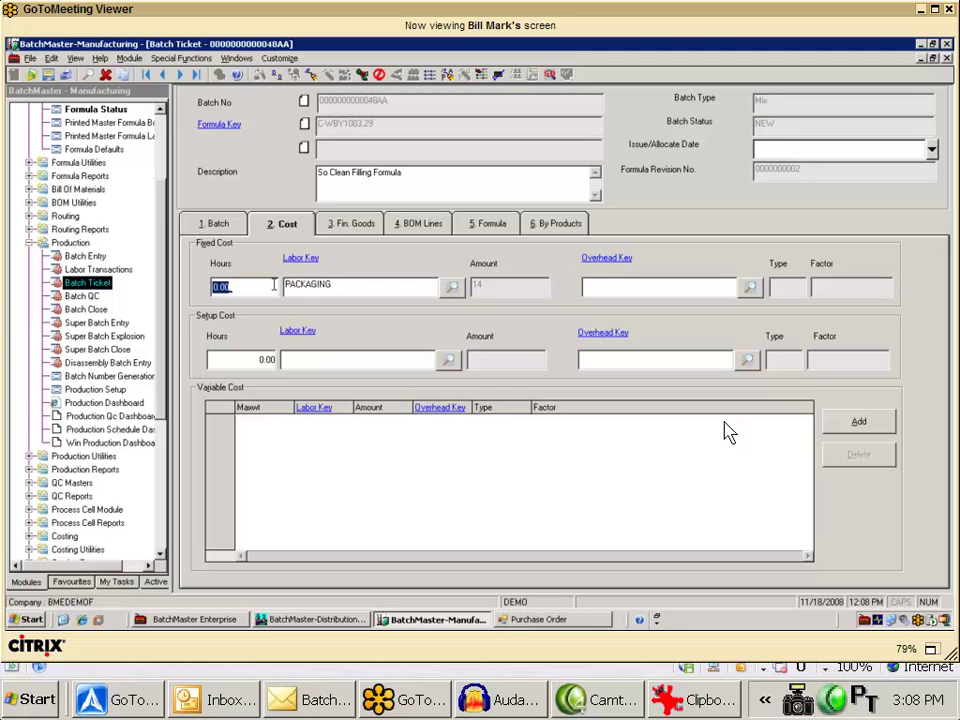
type("2")
key("Tab")
left_click(205, 225)
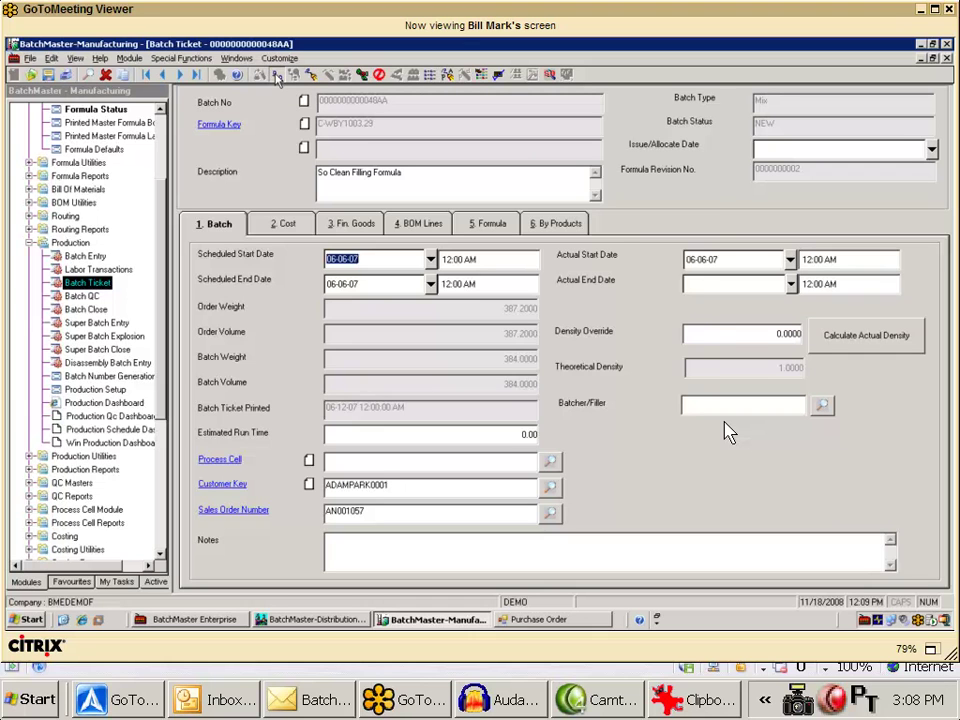
left_click(277, 77)
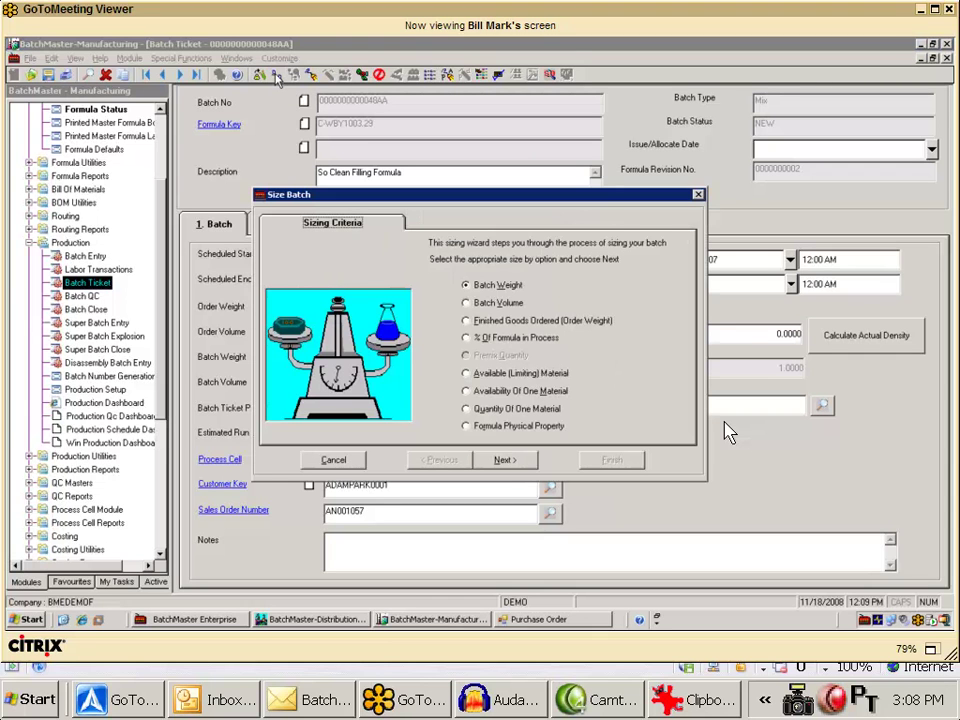
left_click(466, 374)
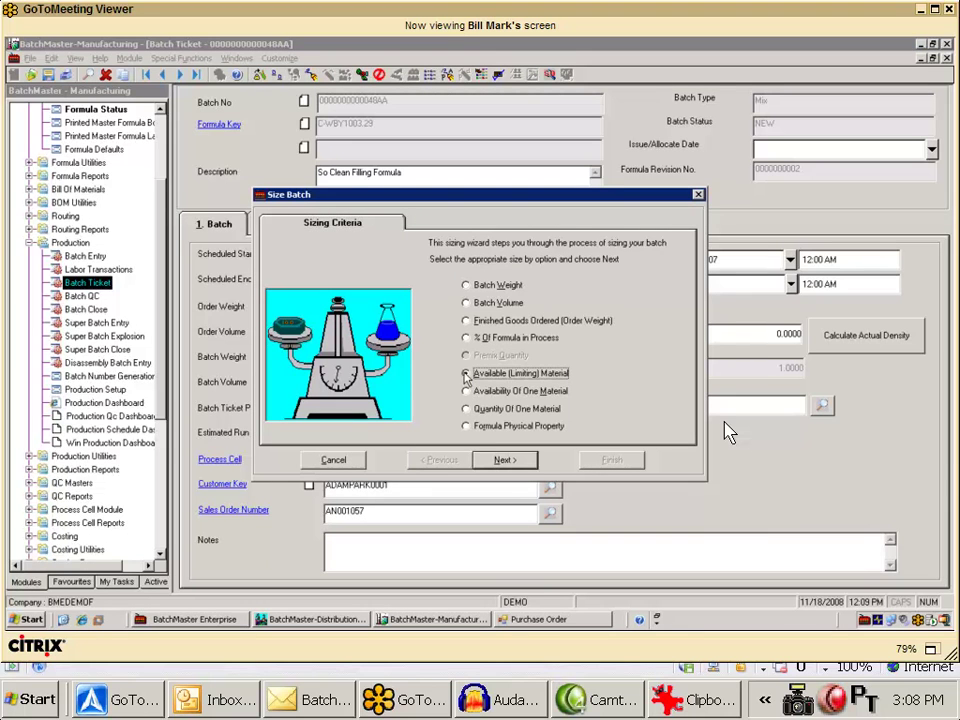
left_click(504, 459)
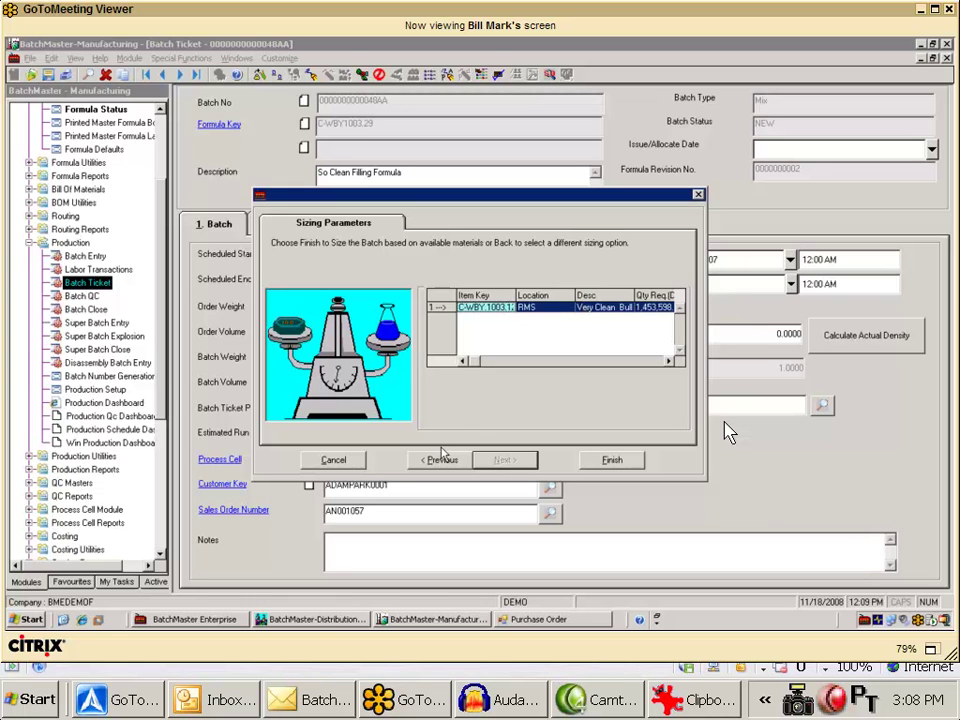
left_click(612, 461)
left_click(447, 461)
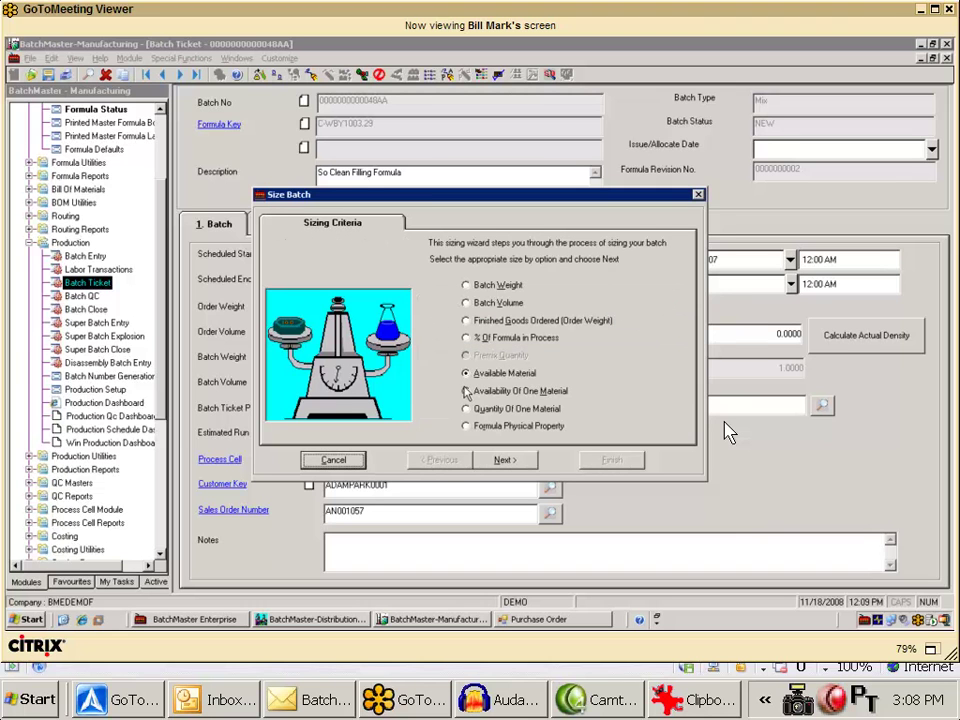
left_click(466, 391)
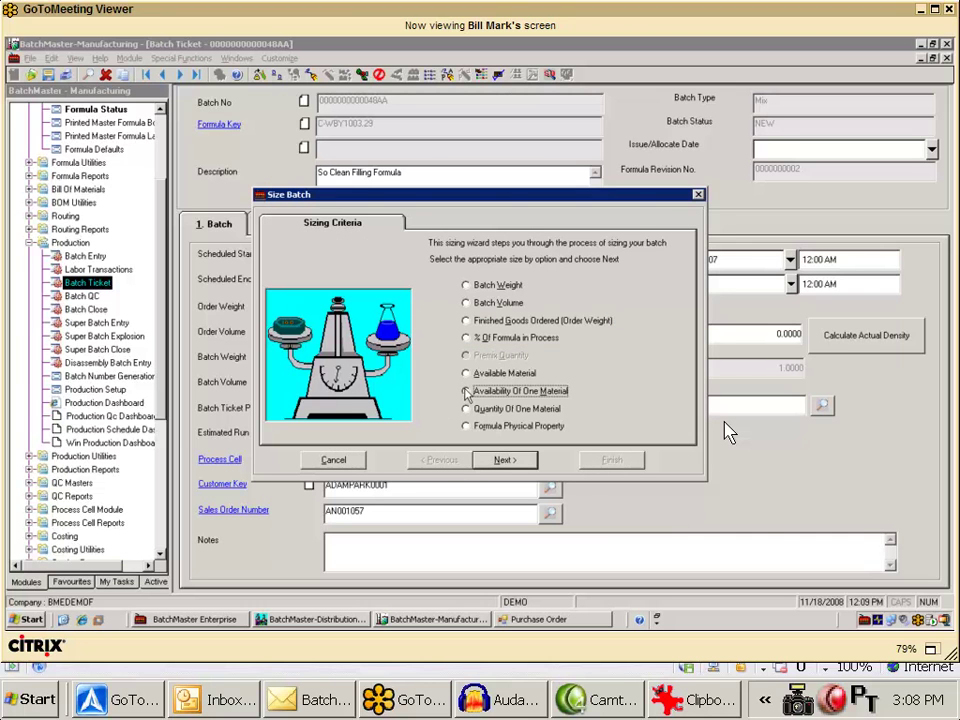
left_click(503, 460)
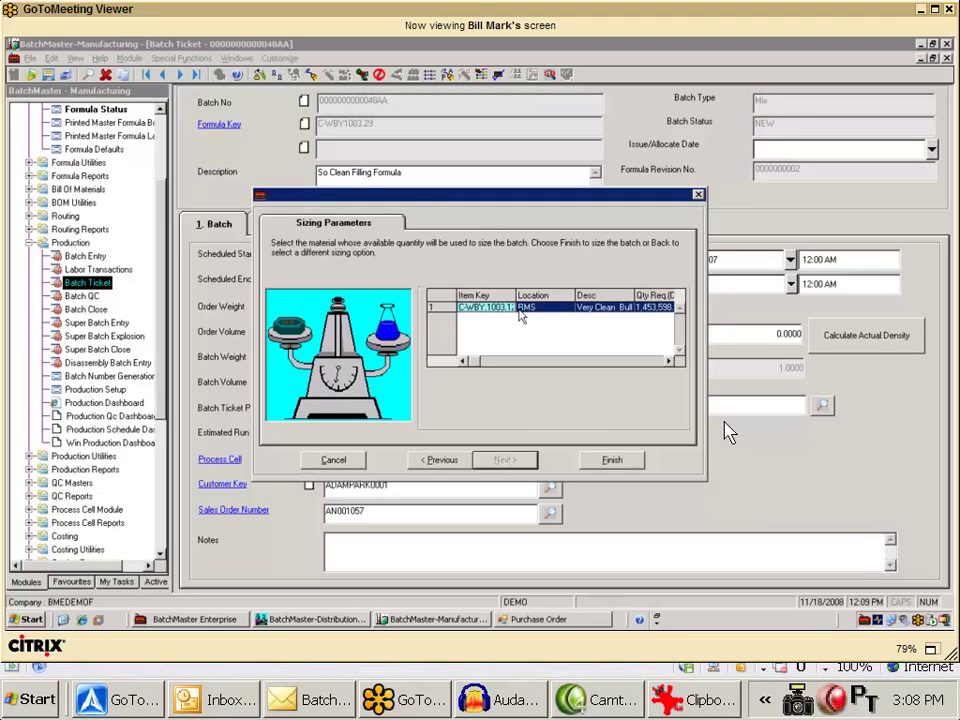
left_click(651, 310)
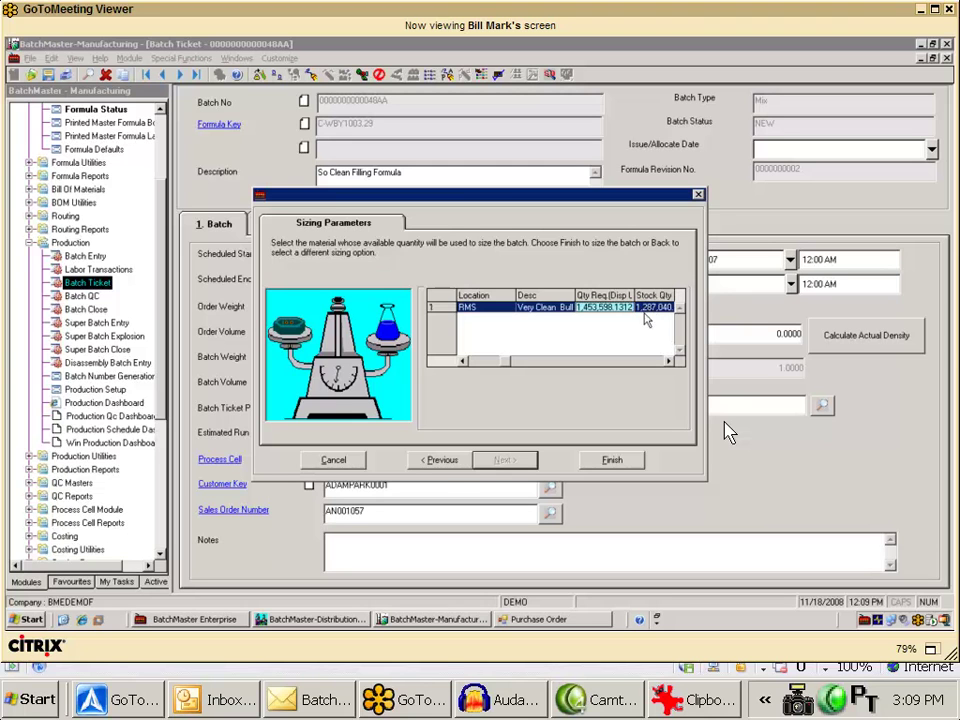
left_click(442, 460)
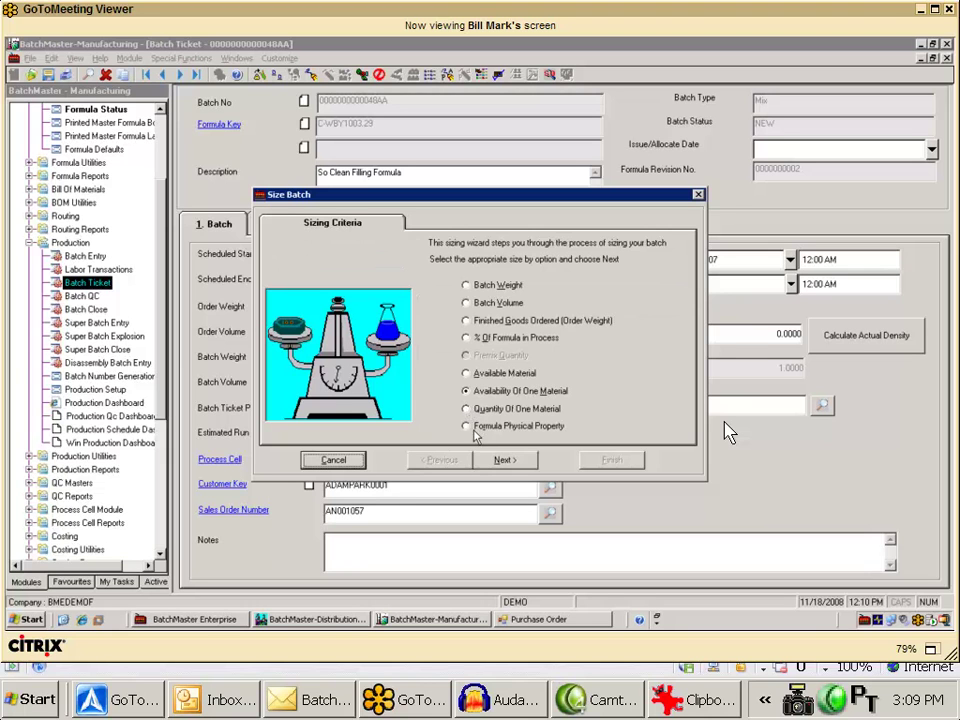
left_click(466, 426)
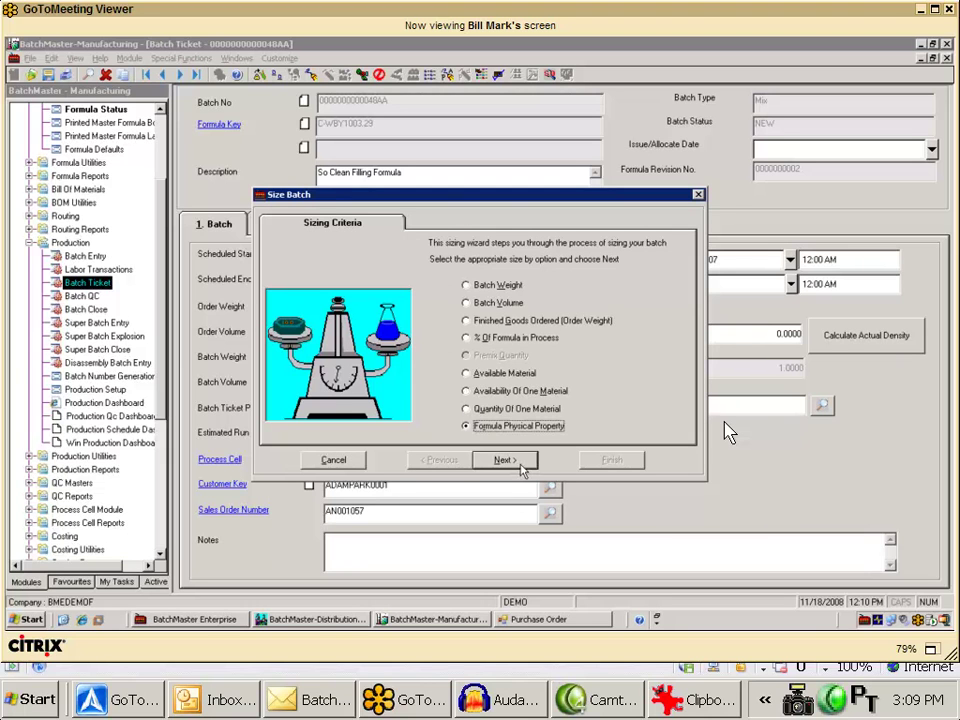
left_click(518, 464)
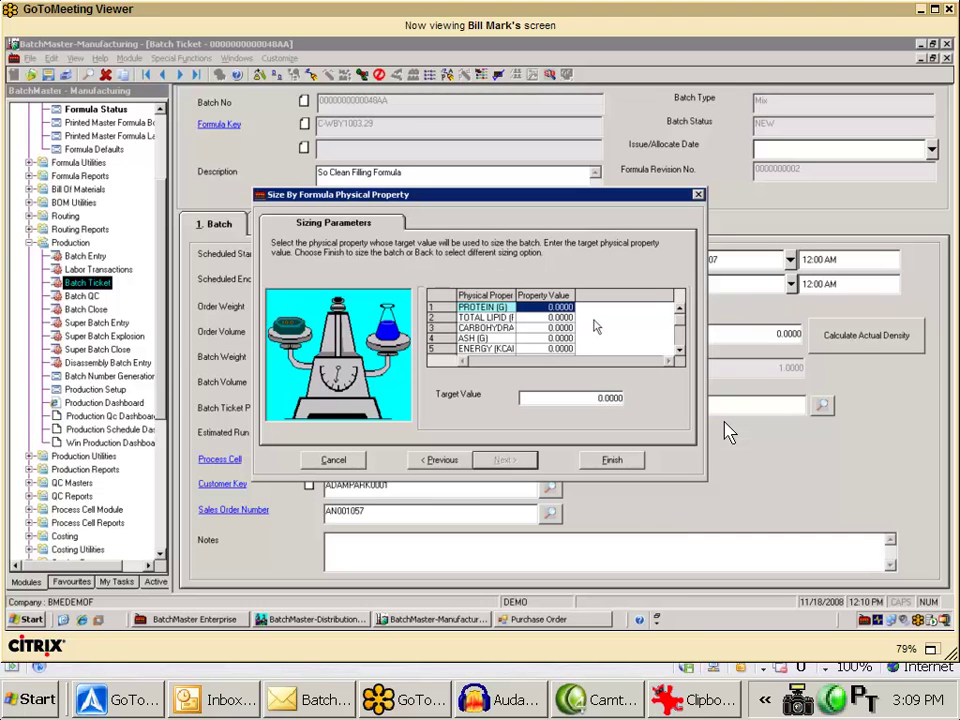
left_click(548, 309)
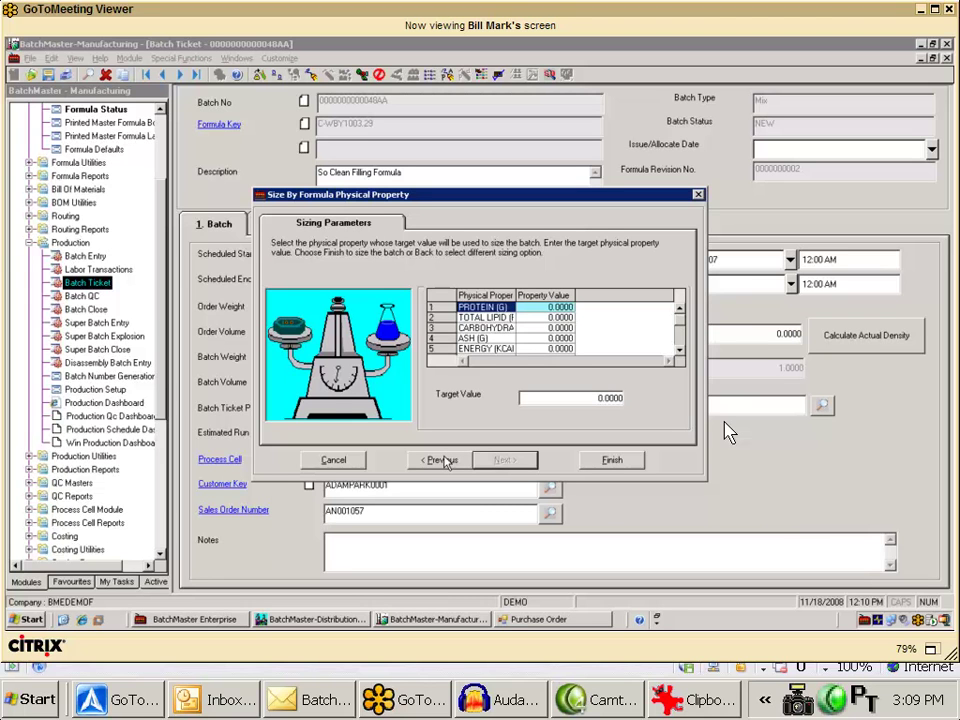
left_click(321, 462)
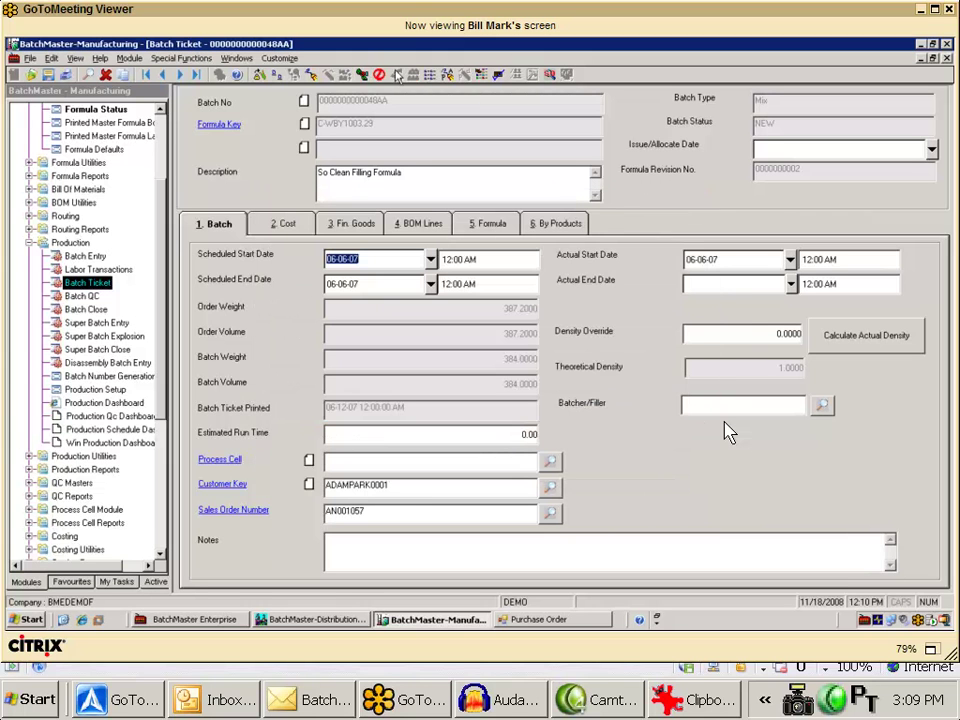
Open and close the Batch Close form, then close the batch ticket without saving changes.
left_click(497, 76)
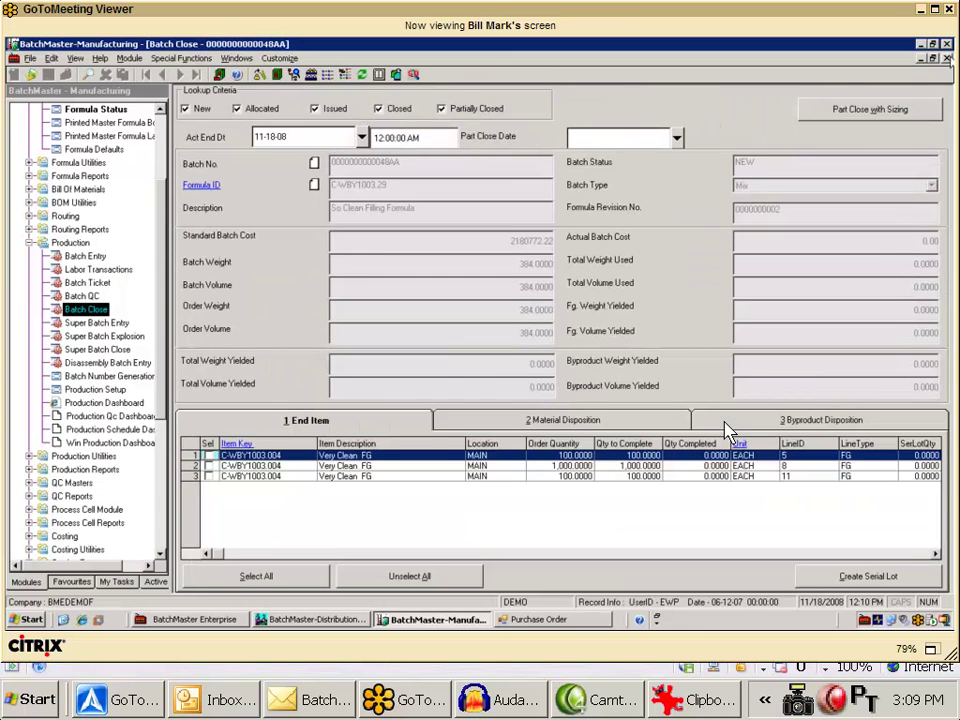
key("ctrl+F4")
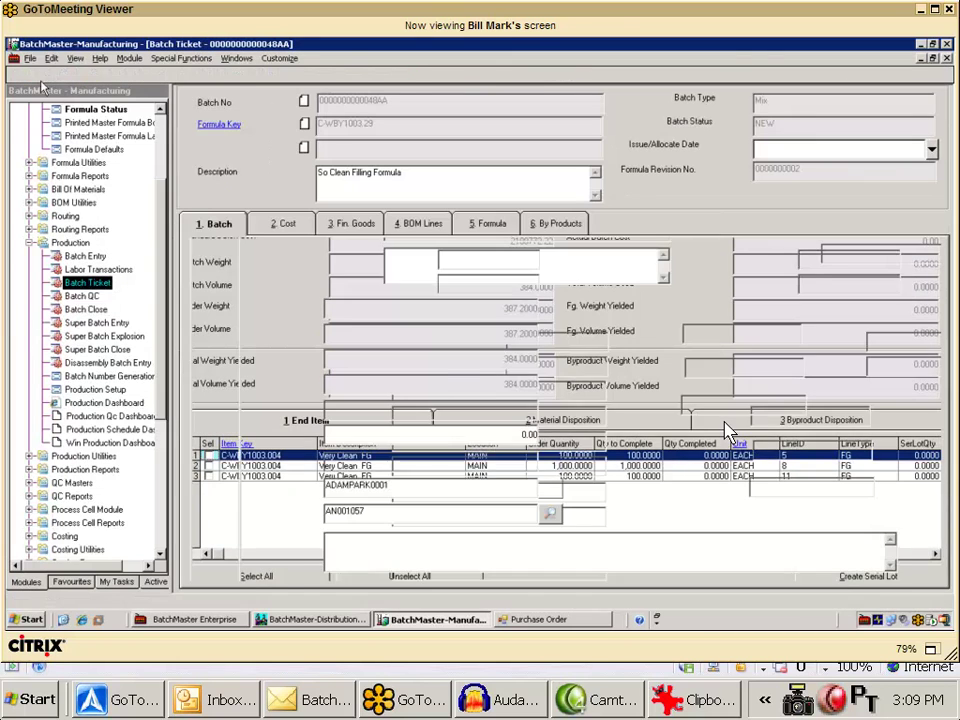
key("ctrl+F4")
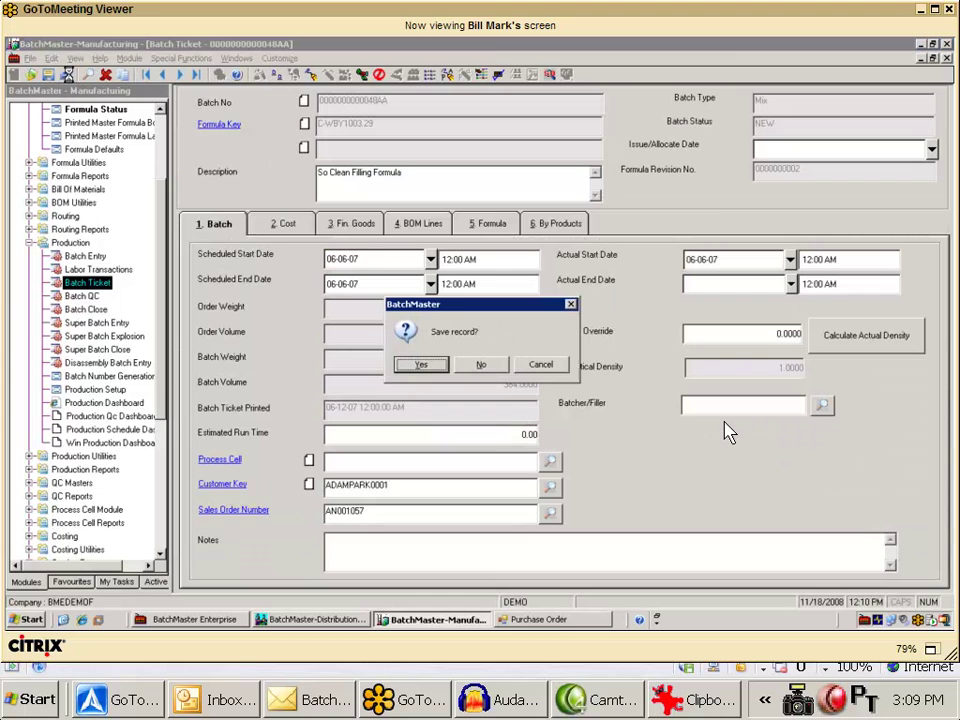
left_click(477, 368)
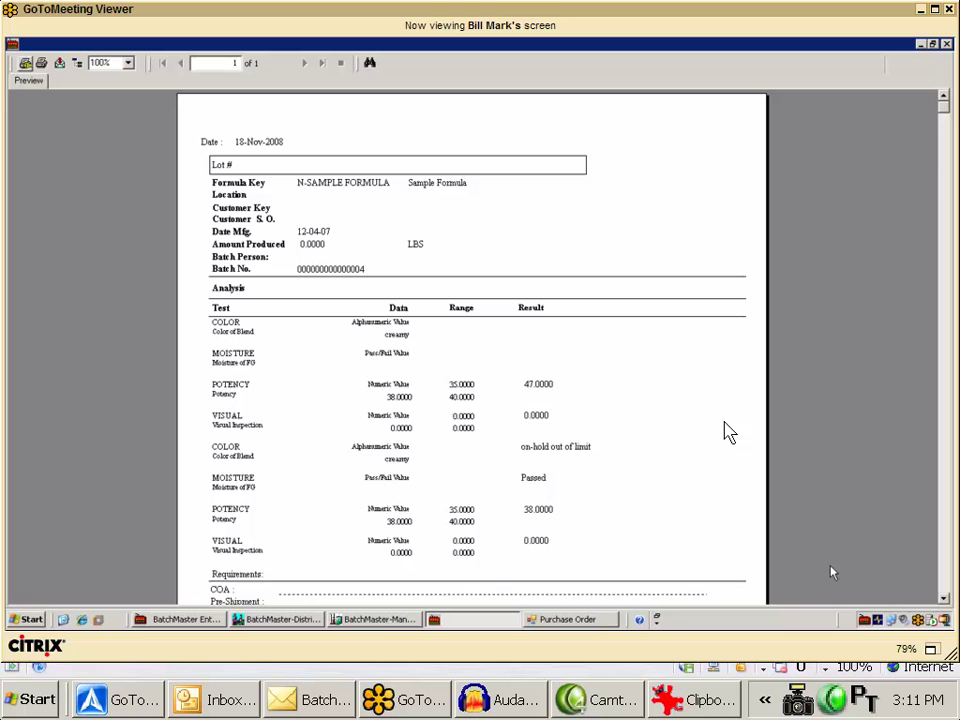
Close the inspection report preview and minimize the BatchMaster session to reveal the slides.
left_click(947, 45)
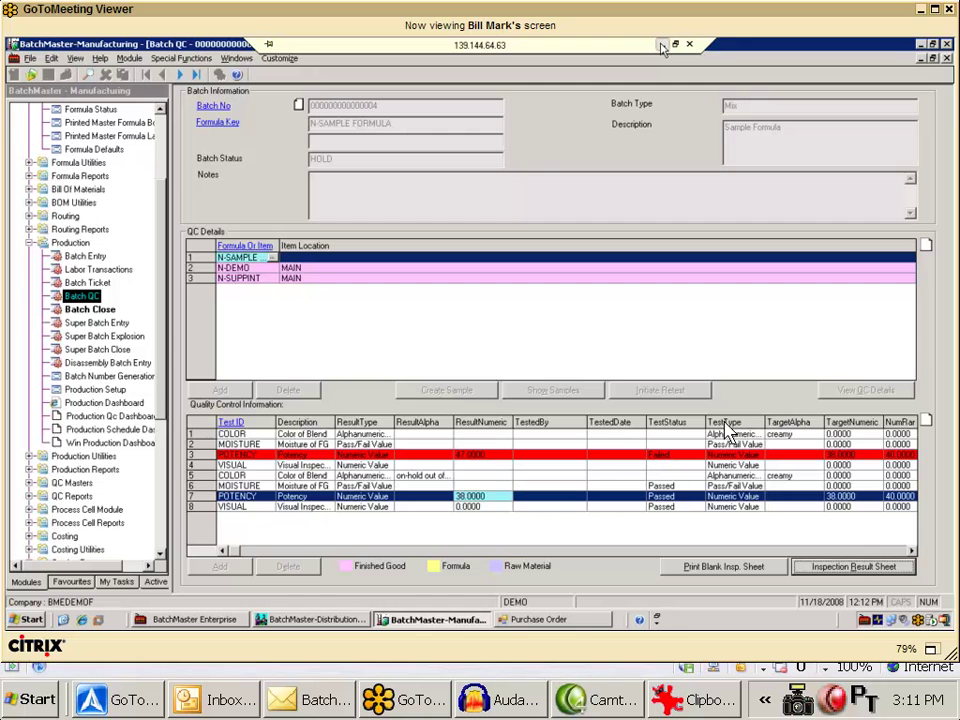
left_click(660, 45)
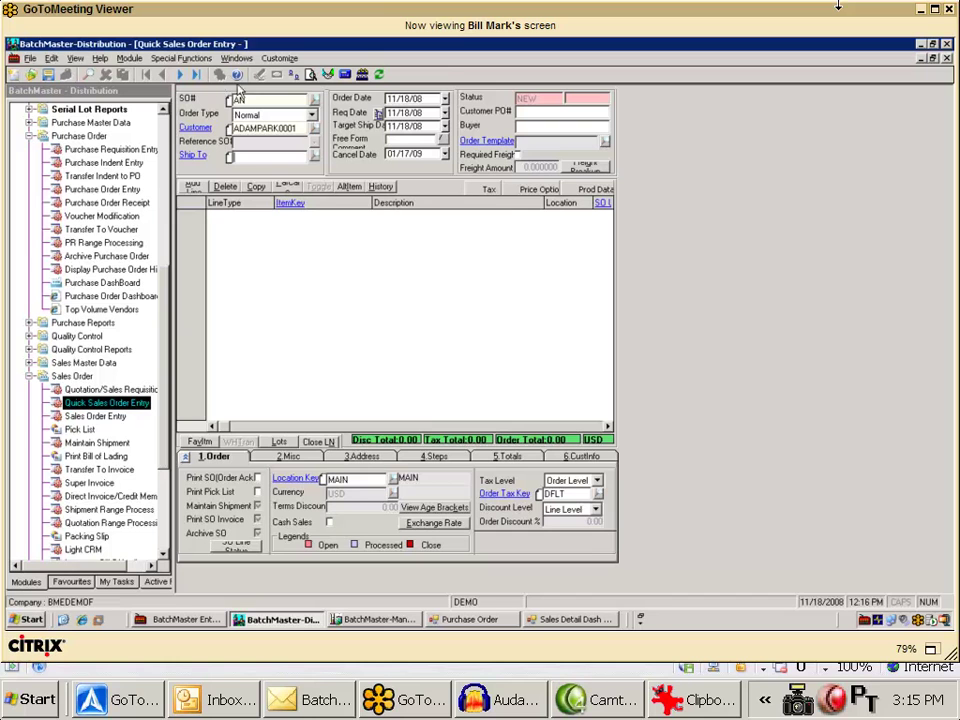
Set the order's ship-to to SHIPPINGEAST and its requested date to November 28, 2008.
left_click(315, 157)
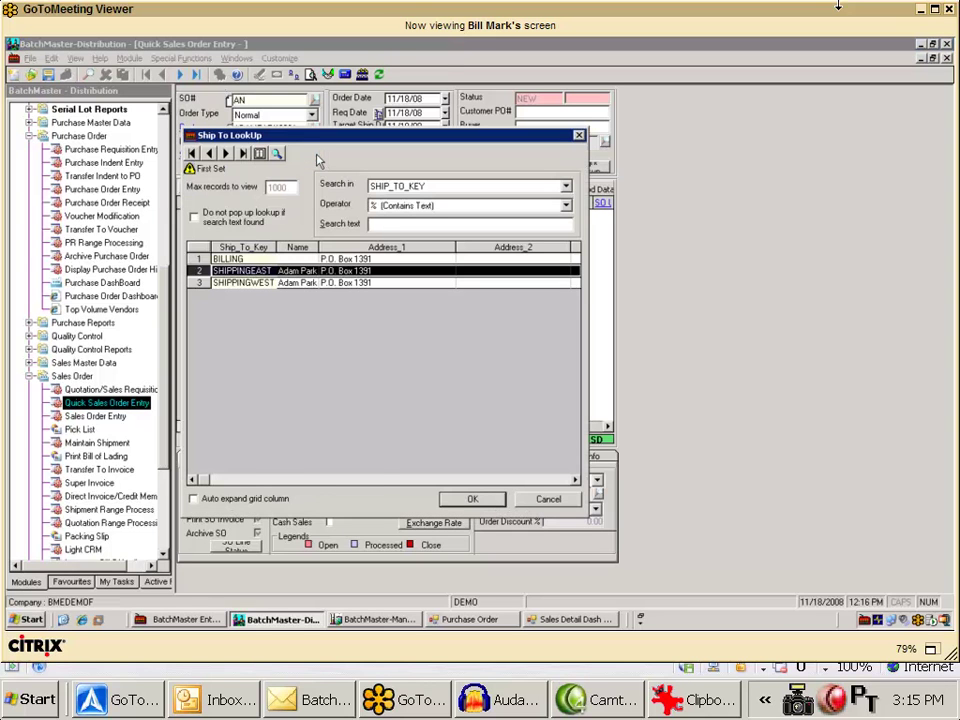
key("Return")
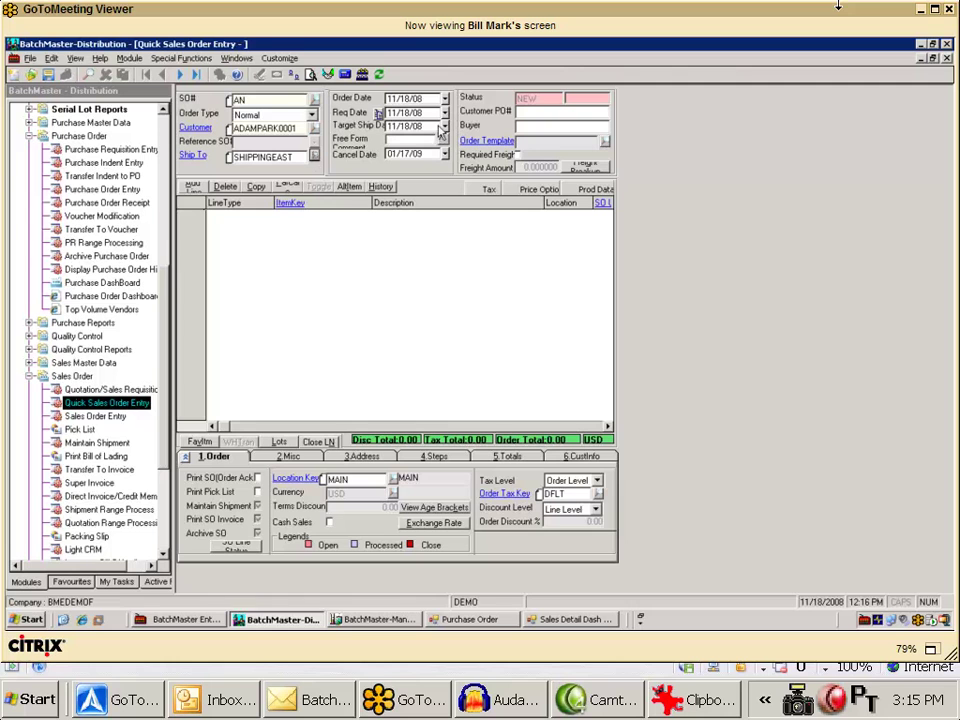
left_click(446, 114)
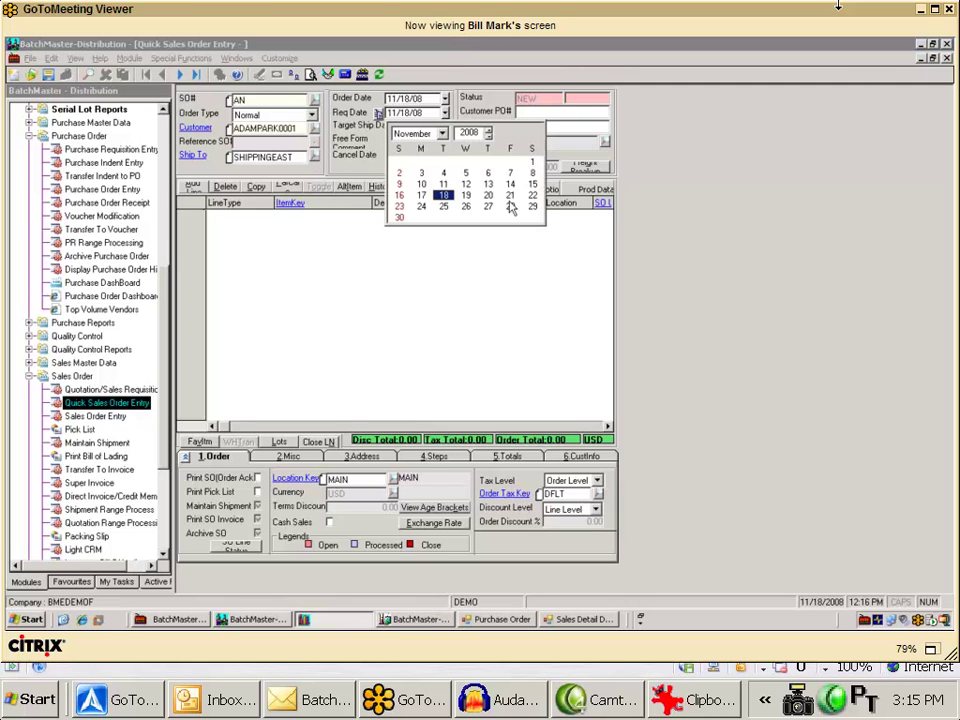
left_click(511, 207)
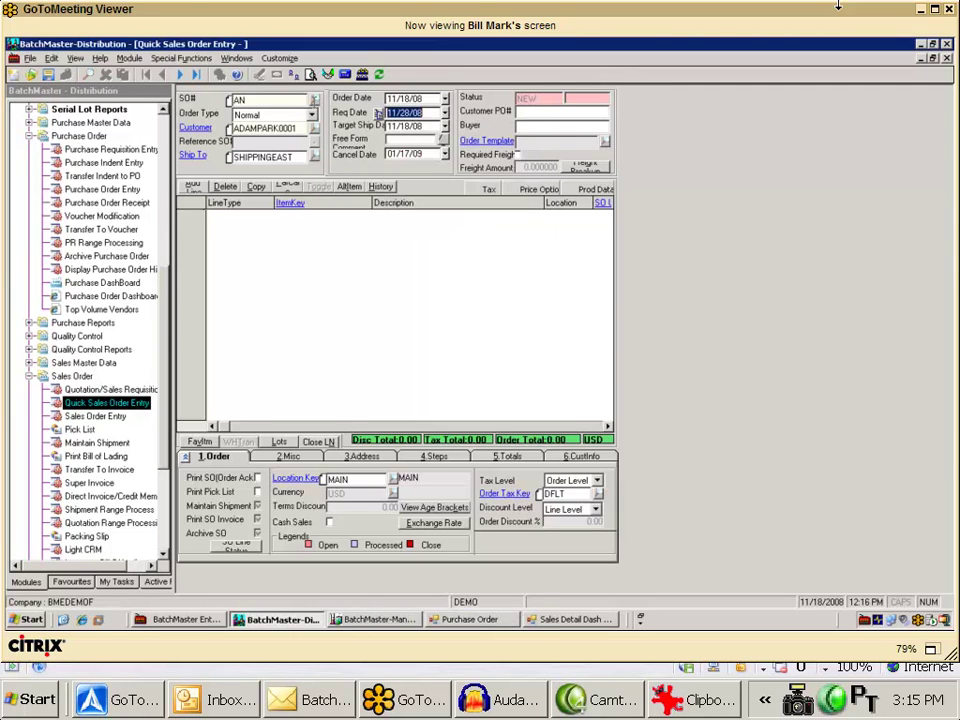
left_click(606, 143)
Launch Notepad from the Start menu and move it to the right side of the screen.
key("super")
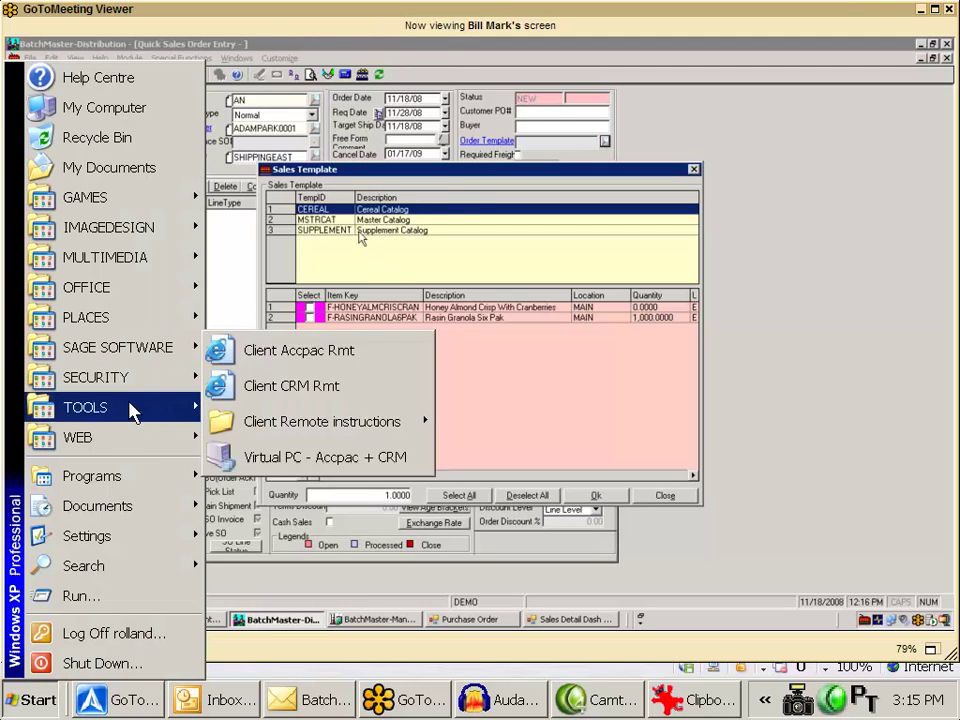
mouse_move(100, 288)
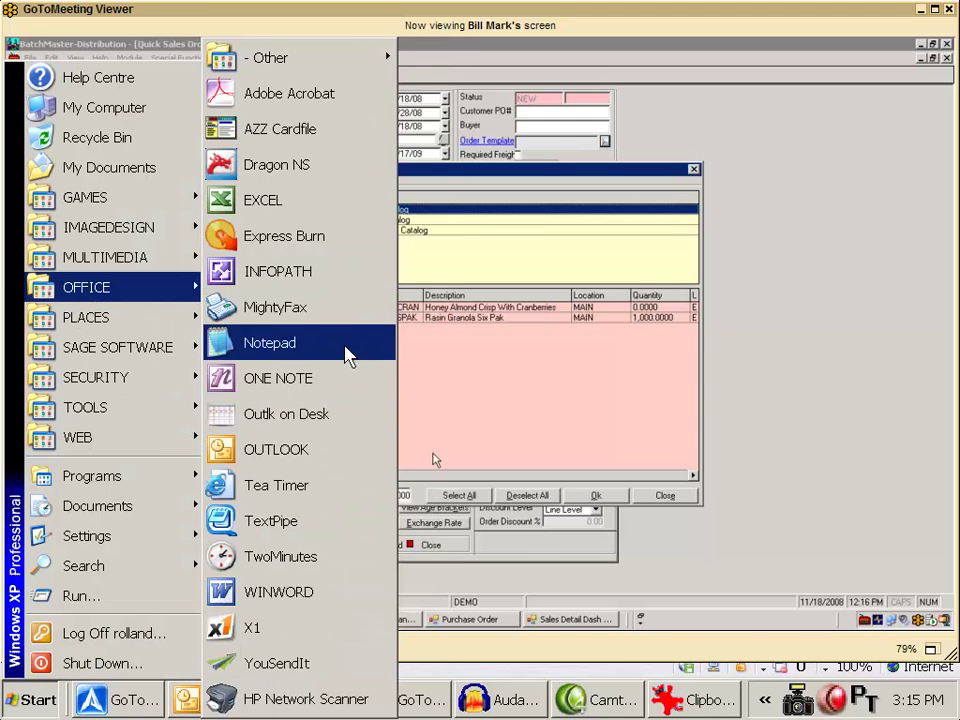
left_click(349, 345)
left_click_drag(307, 255, 916, 178)
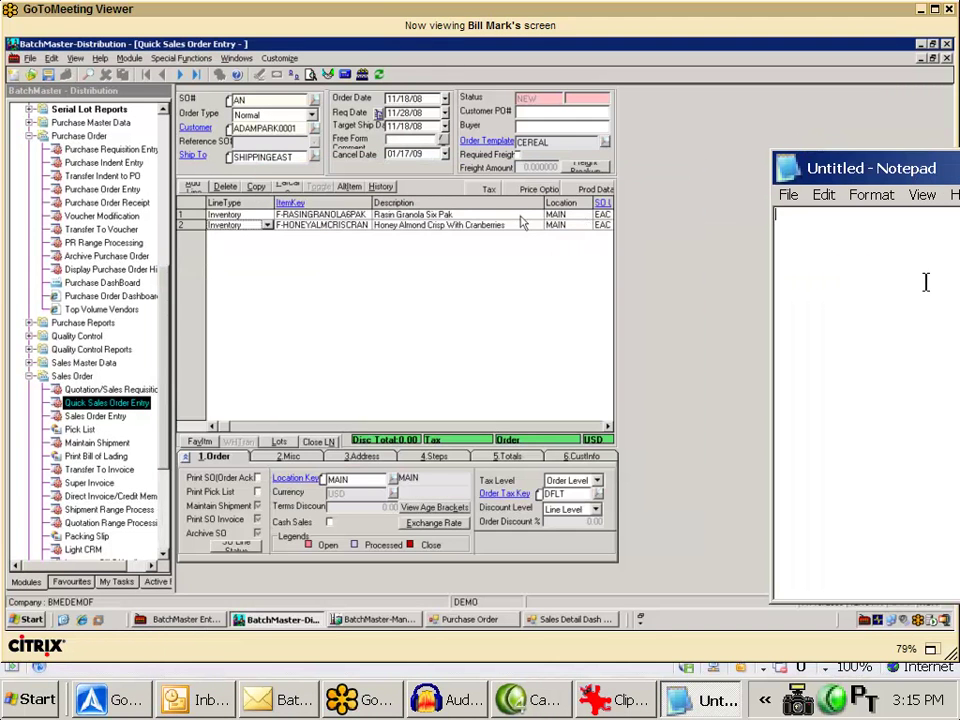
Type the note 'Batchmaster demo available' in Notepad.
type("B")
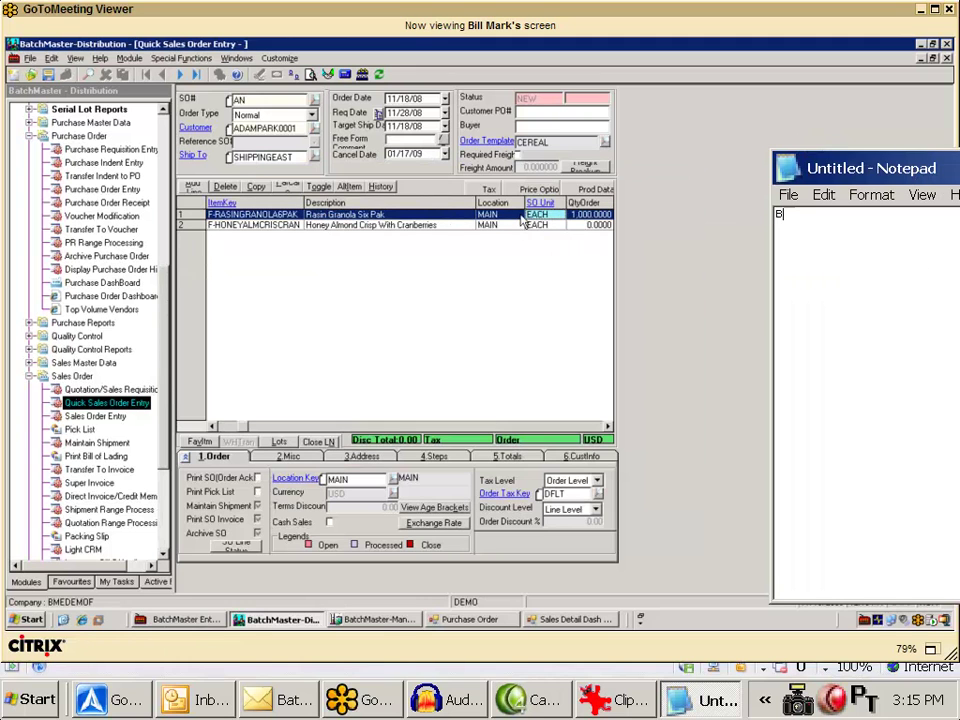
type("ar")
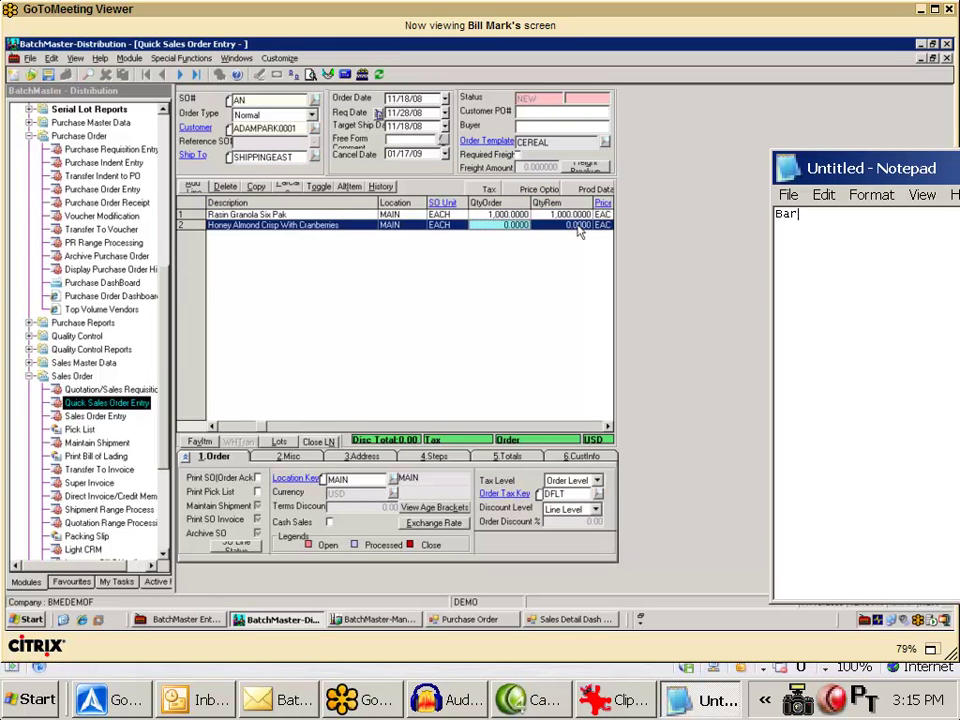
key("BackSpace")
type("t")
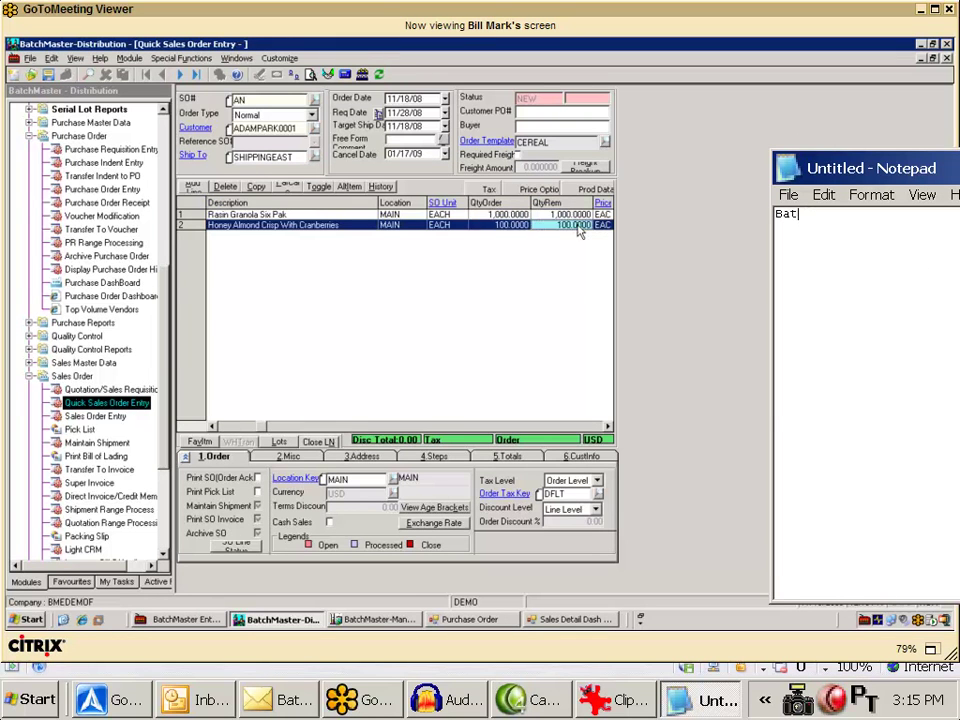
type("chmaster demo")
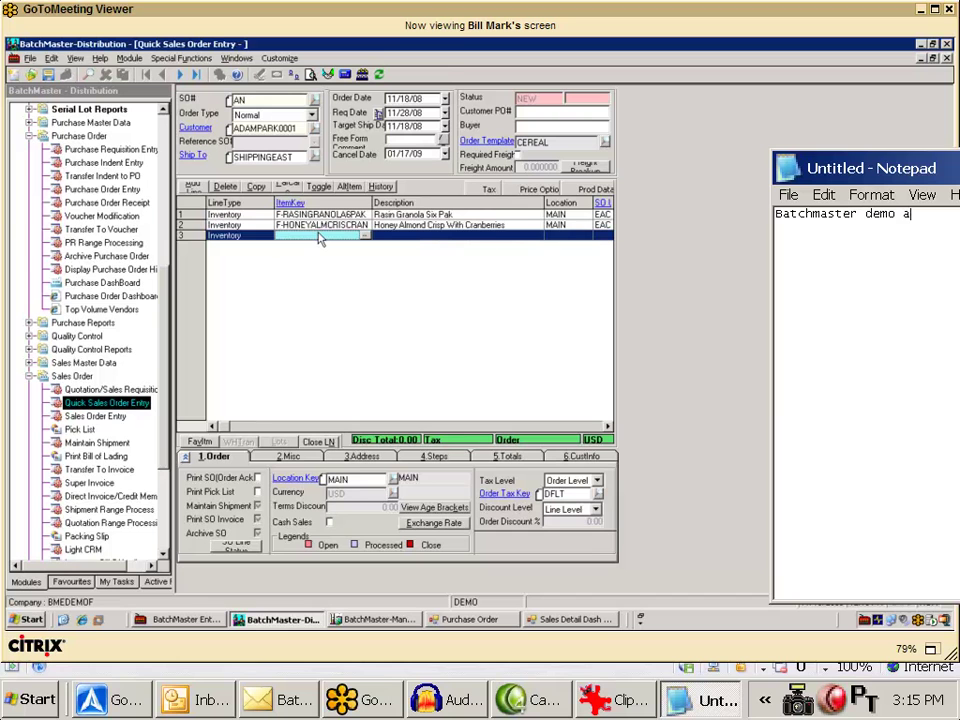
type("a")
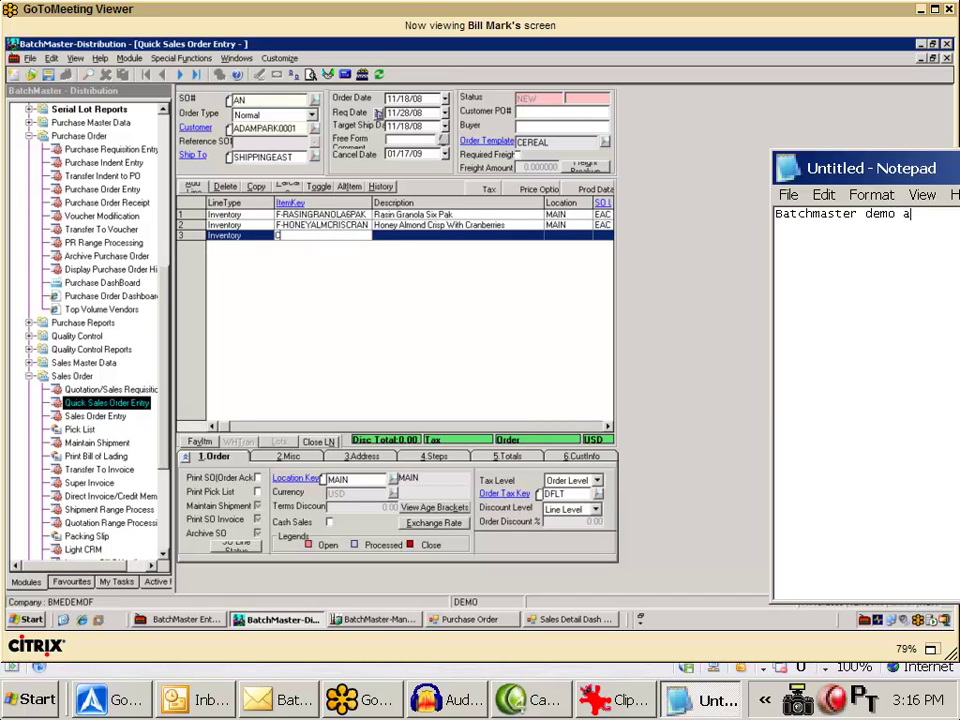
type("vailabl")
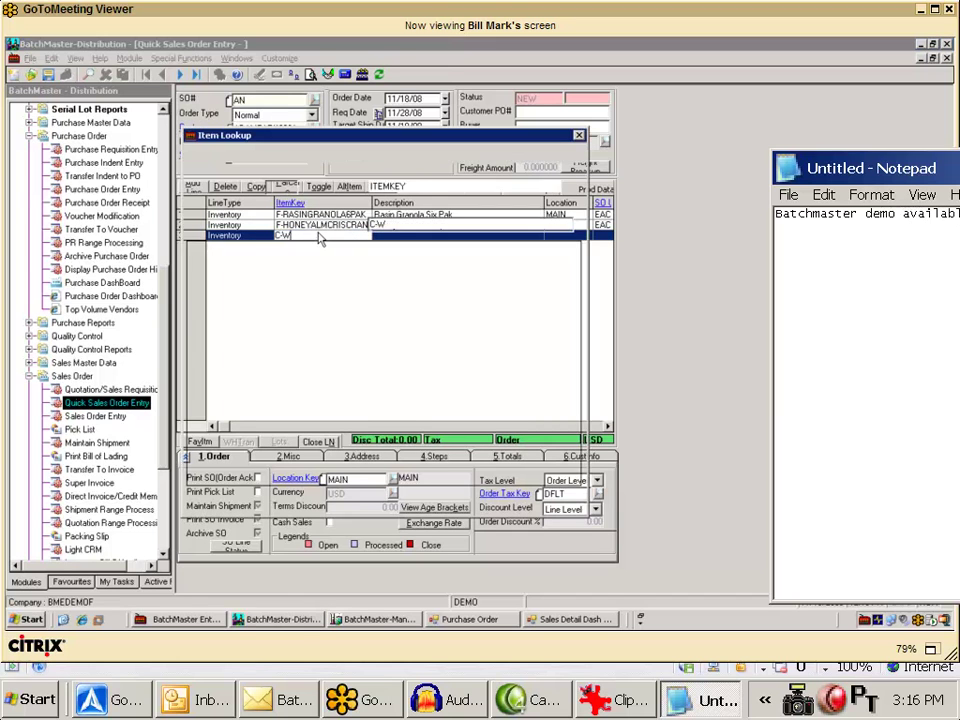
type("e o")
Shift Notepad slightly left and continue the note with 'video available on our serv'.
left_click_drag(904, 165, 760, 151)
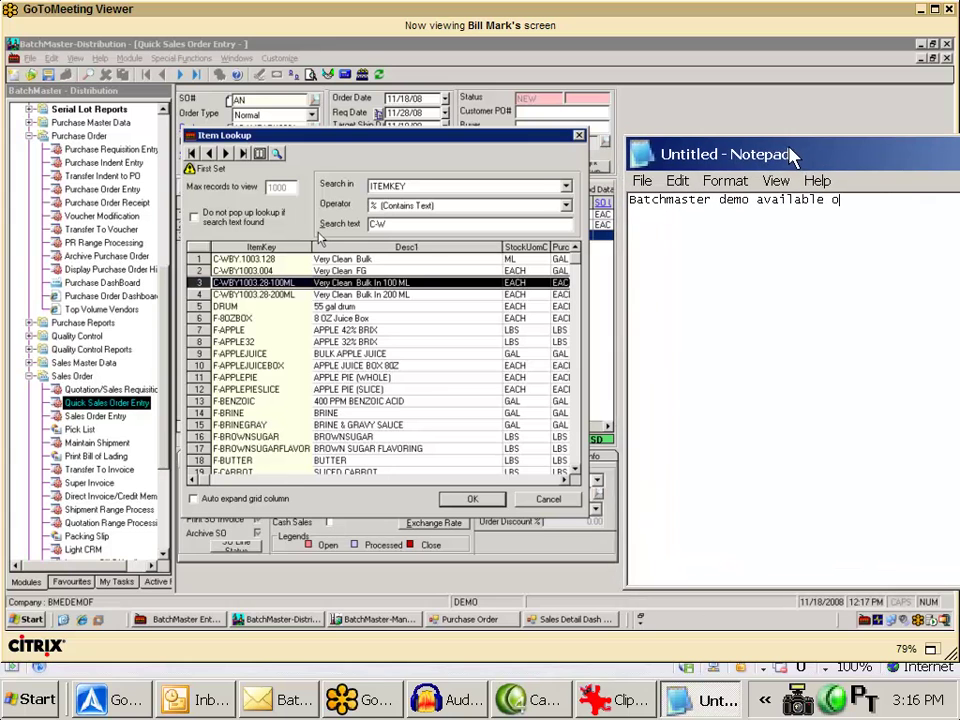
left_click(751, 199)
type("video available o")
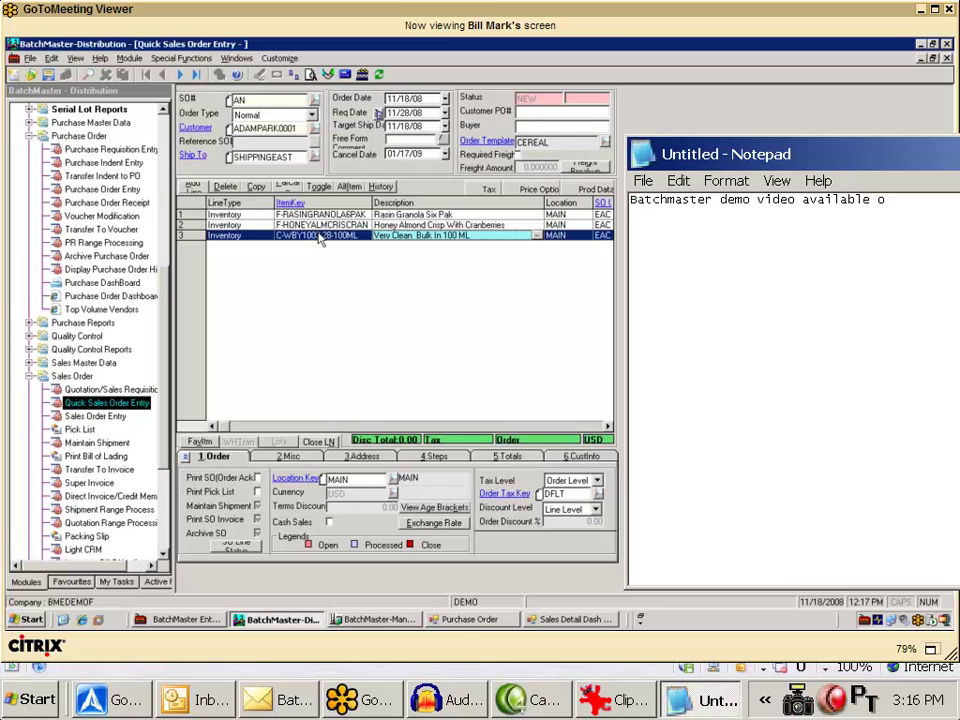
type("n our serv")
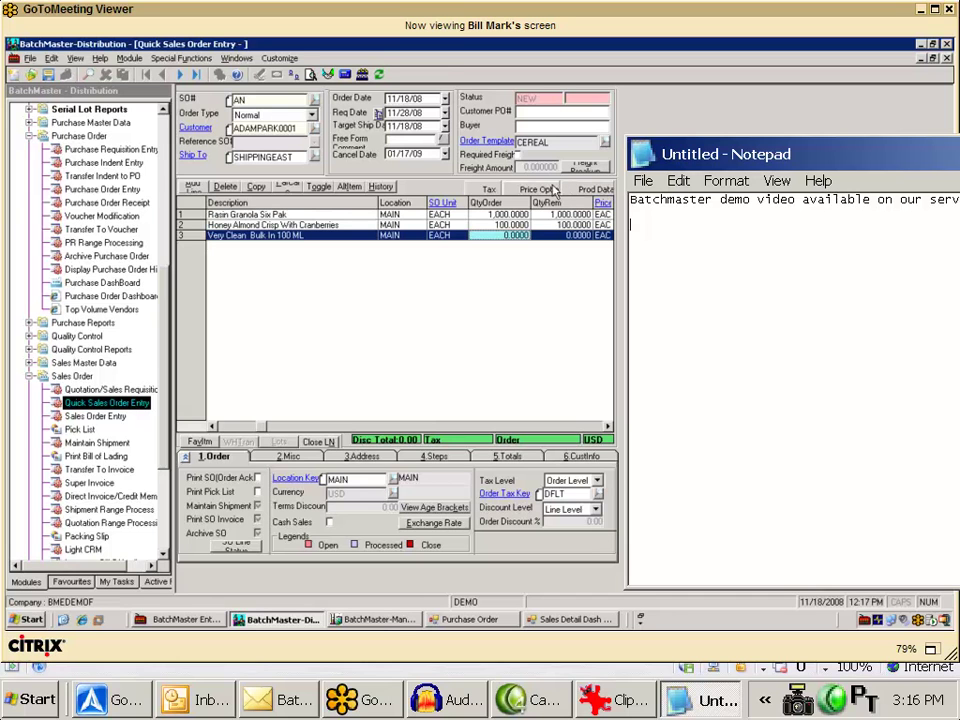
Close the order without saving and reopen Quick Sales Order Entry via Sales Order Entry.
left_click(932, 59)
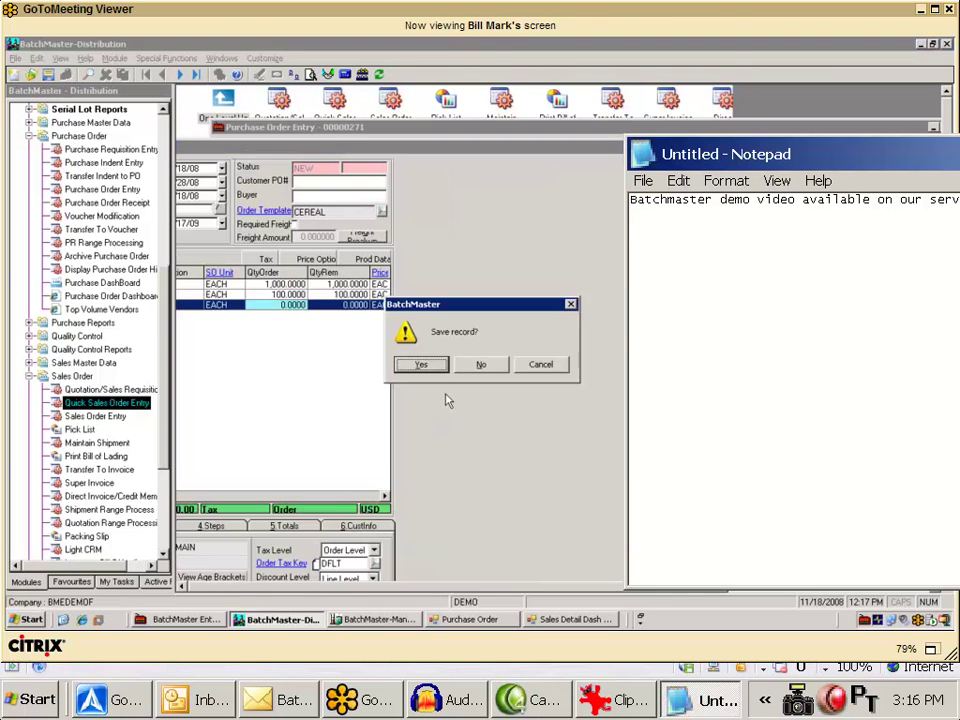
left_click(480, 364)
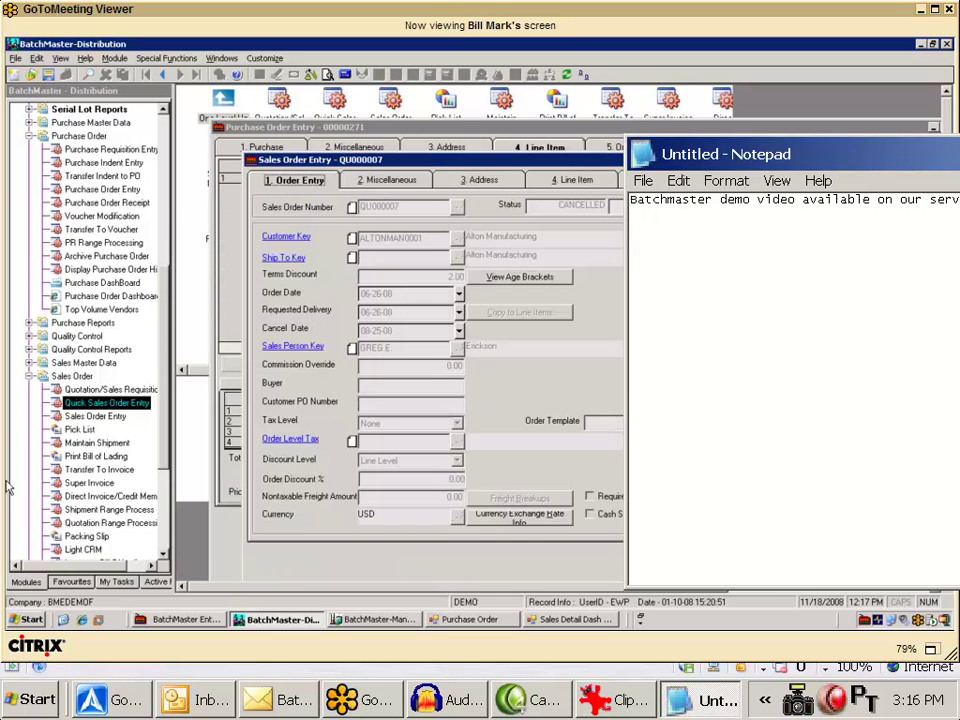
left_click(63, 415)
left_click(60, 403)
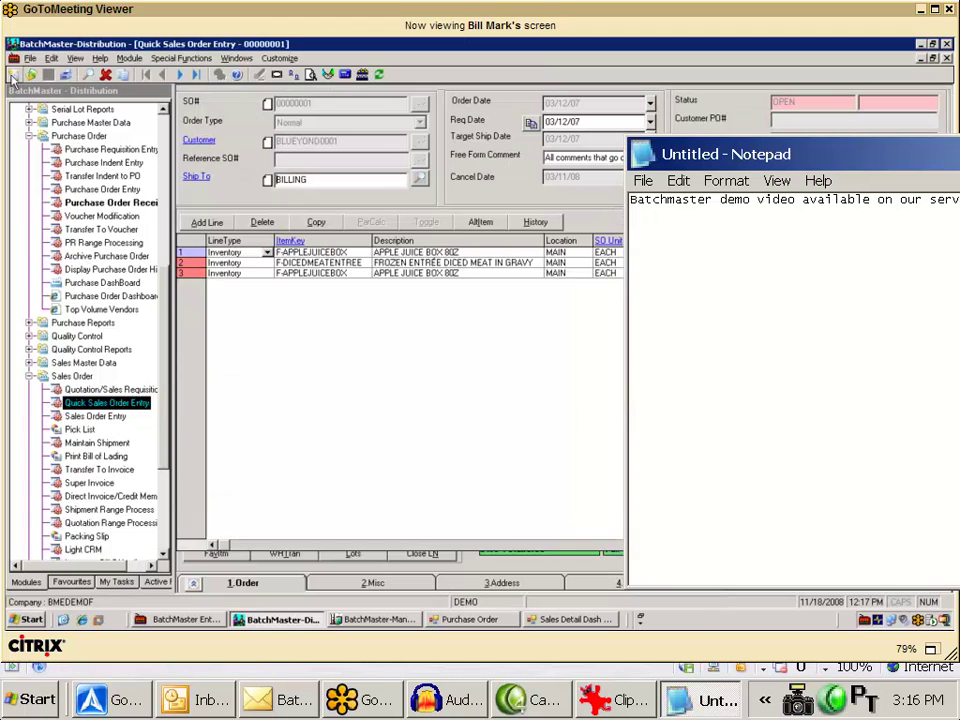
Start order AN for the customer, dismiss the credit warning, and add all CEREAL template items.
type("AN")
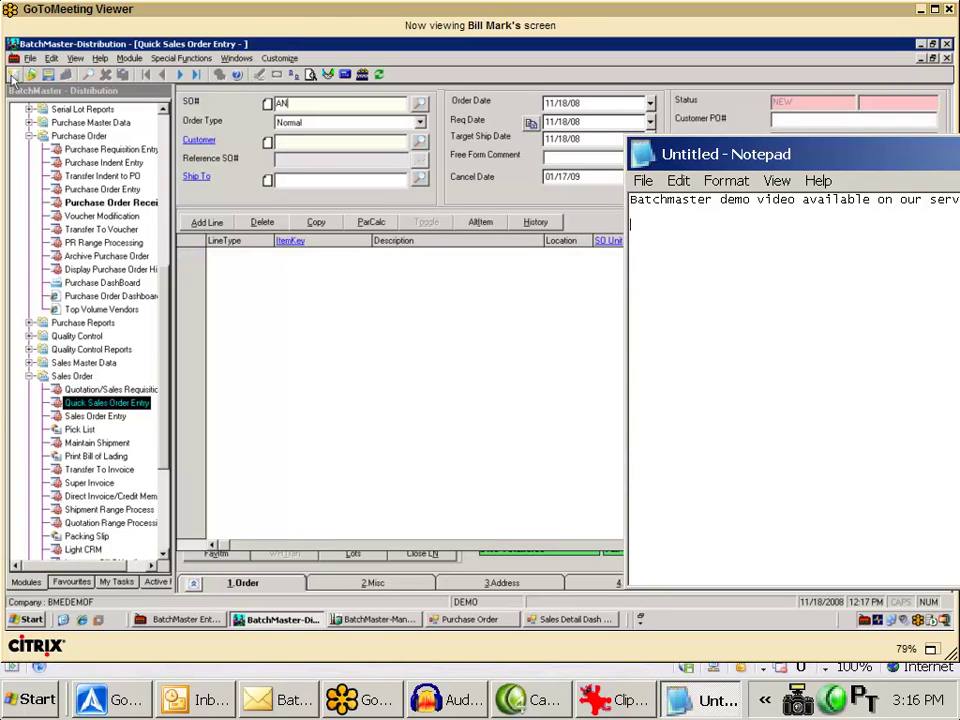
key("Tab")
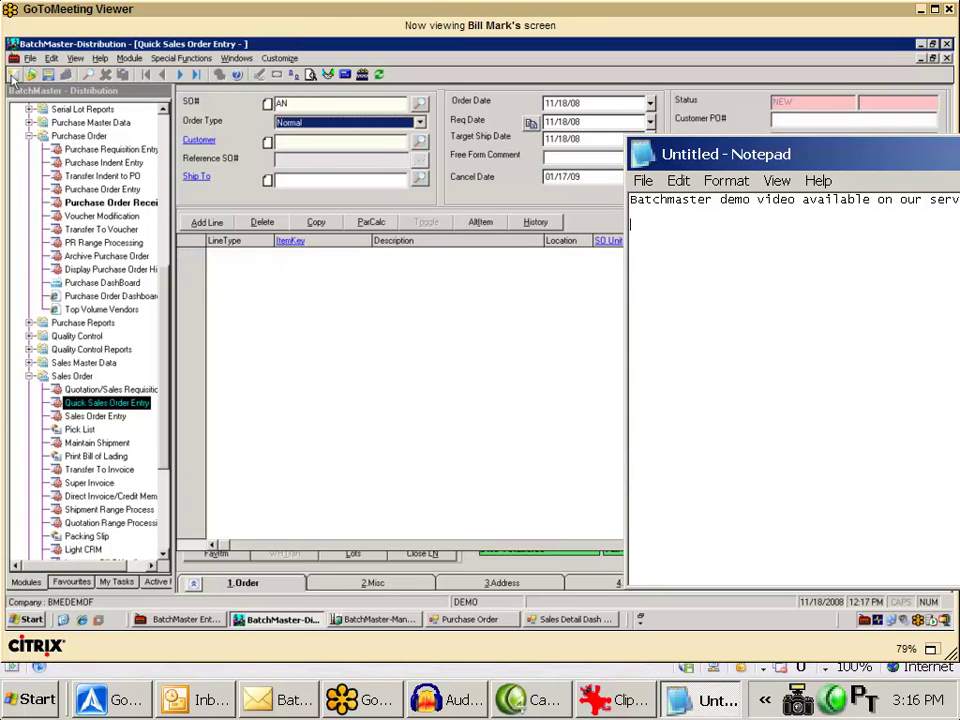
key("Tab")
type("ADA")
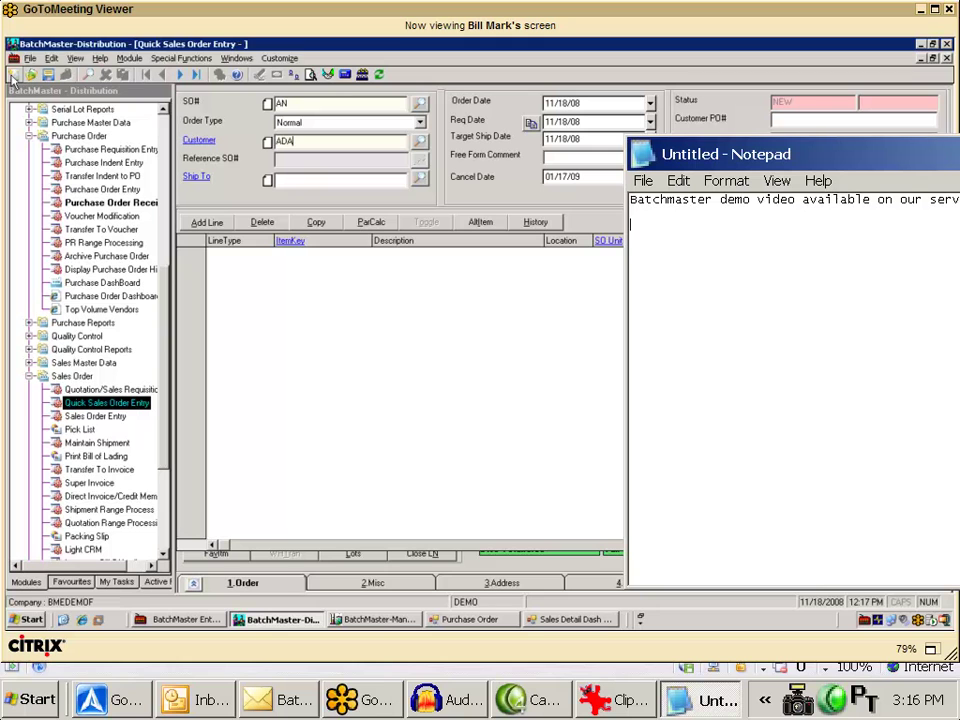
key("Tab")
key("Return")
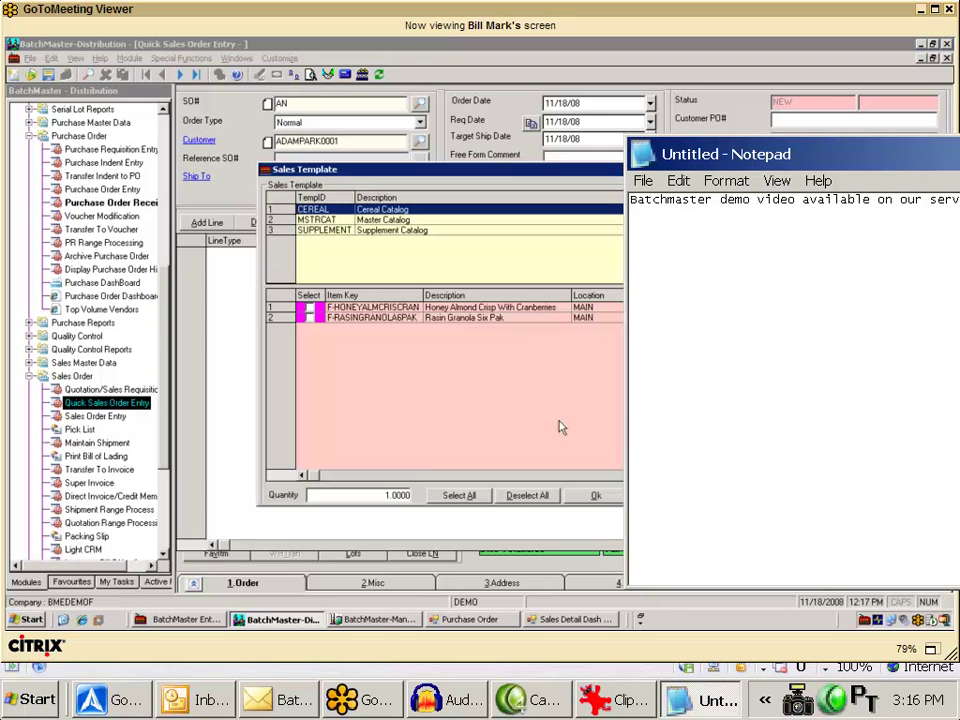
left_click(460, 495)
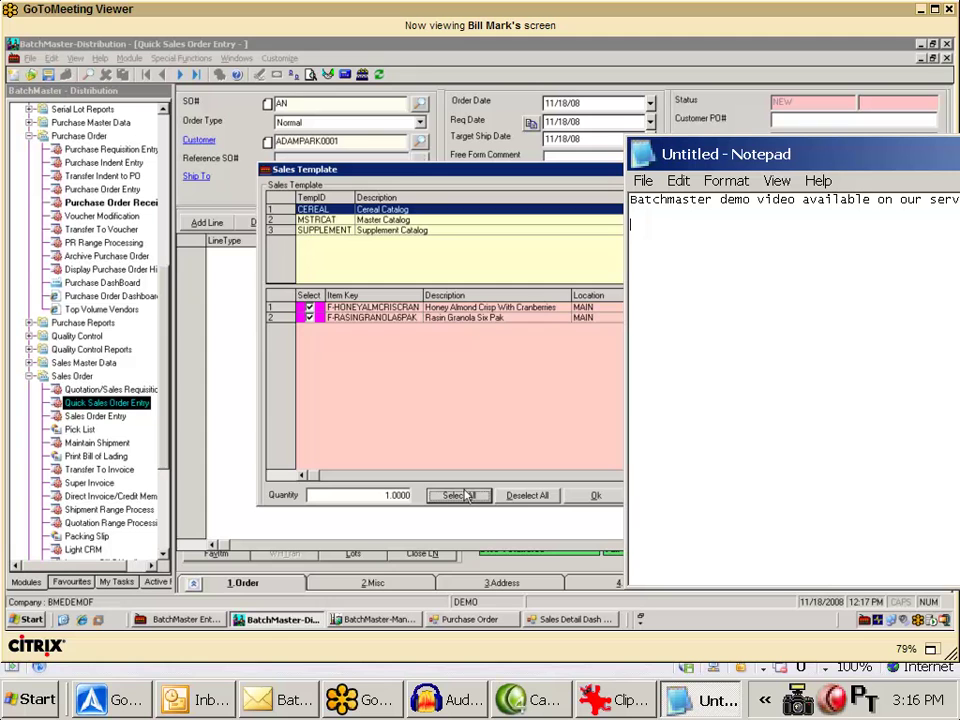
left_click(590, 496)
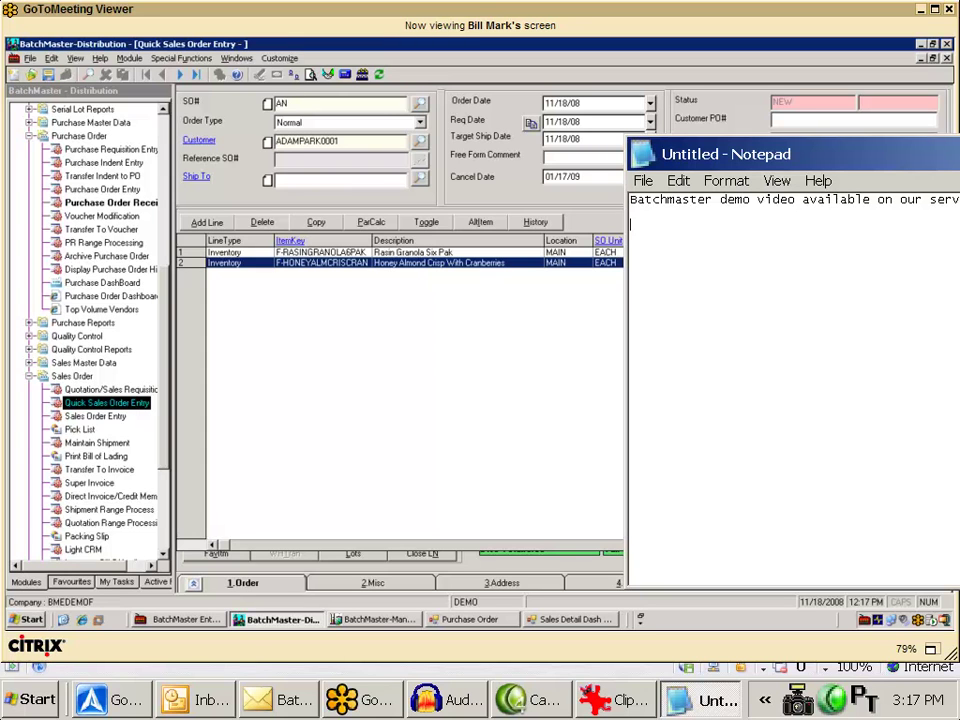
Add a third order line by looking up C-W and choosing Very Clean Bulk In 100 ML.
key("Down")
type("C")
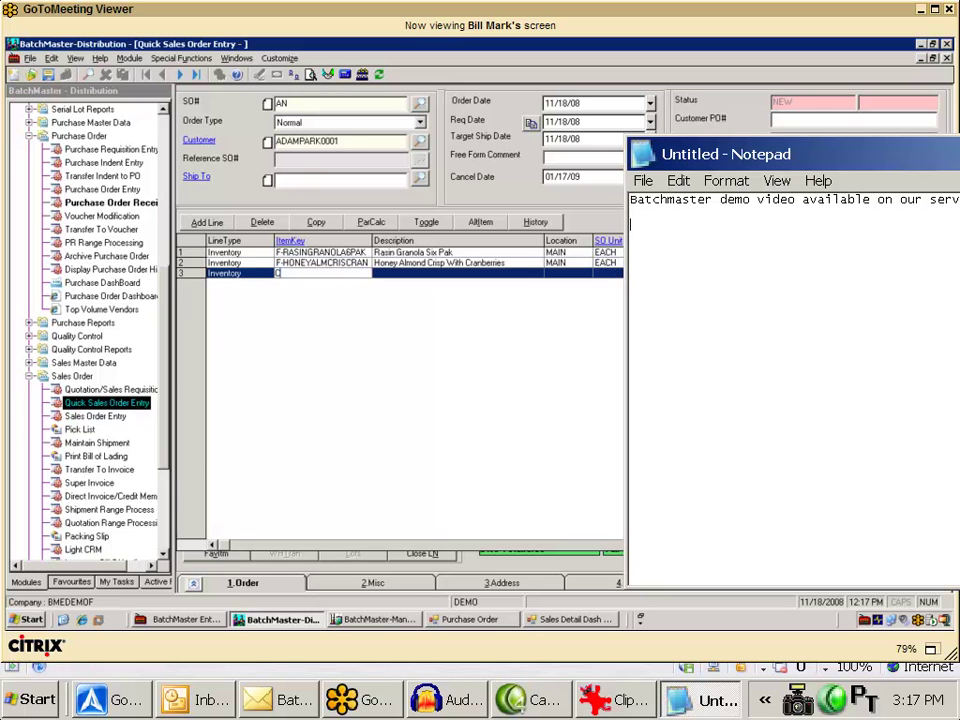
type("-W")
key("Tab")
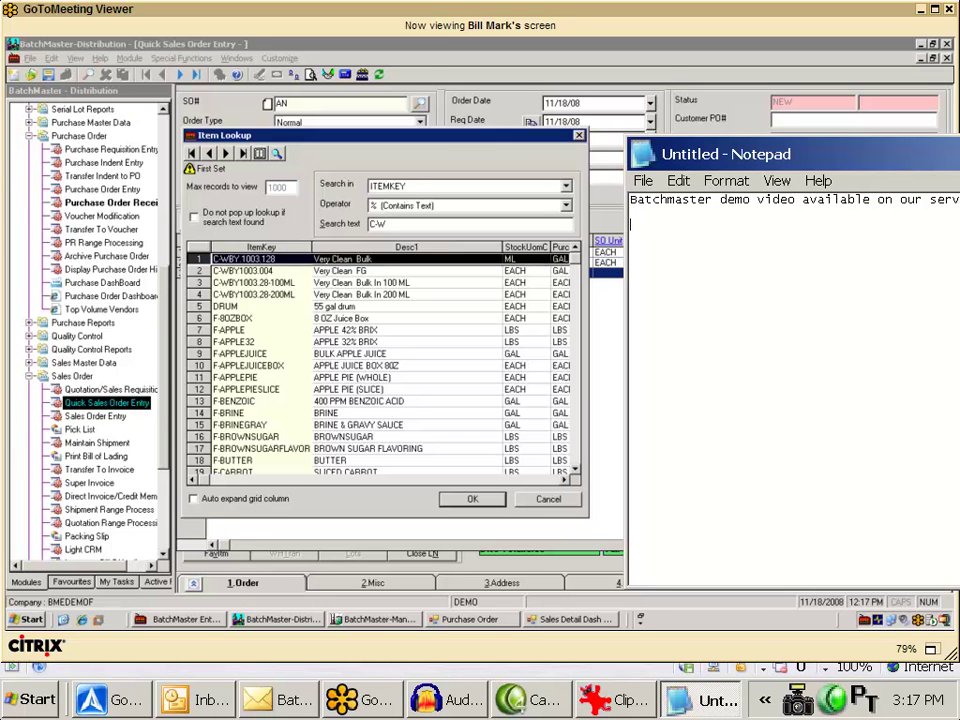
key("Down")
key("Down")
key("Return")
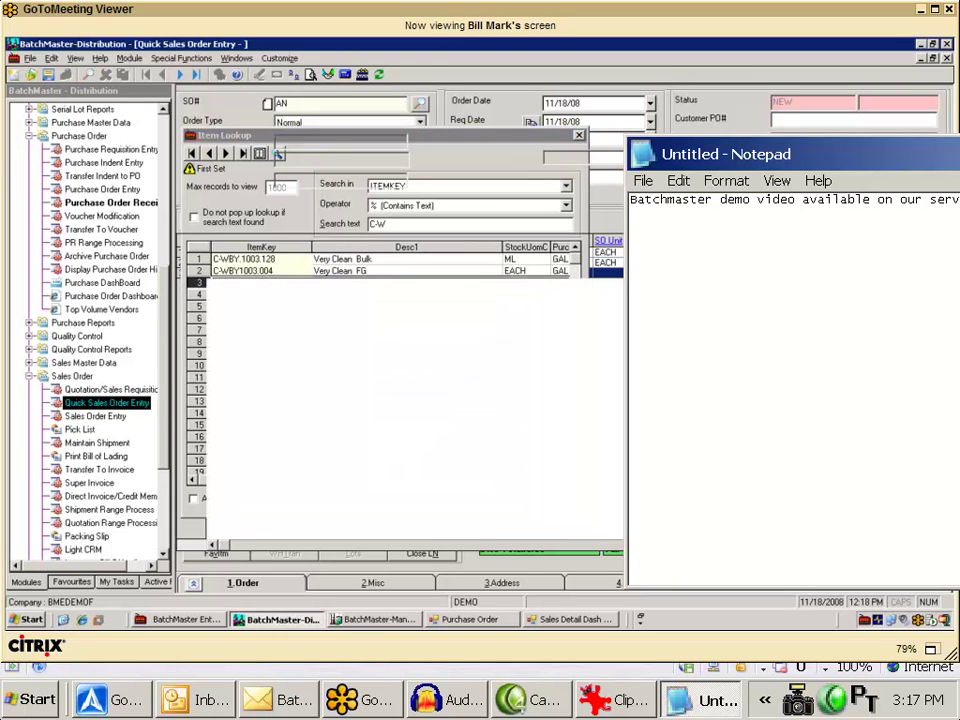
In Notepad, list '- HACCP requirements' and begin the next bullet '- Bioterorus'.
type("- HA")
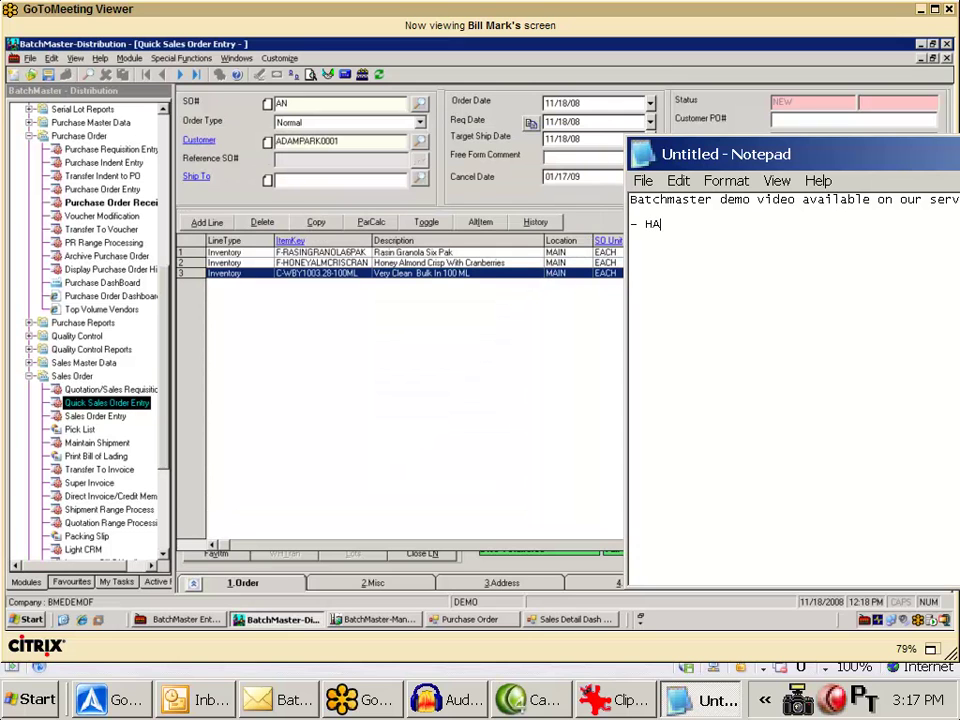
type("CCP")
type(", B")
key("BackSpace")
key("BackSpace")
key("BackSpace")
type("requirements")
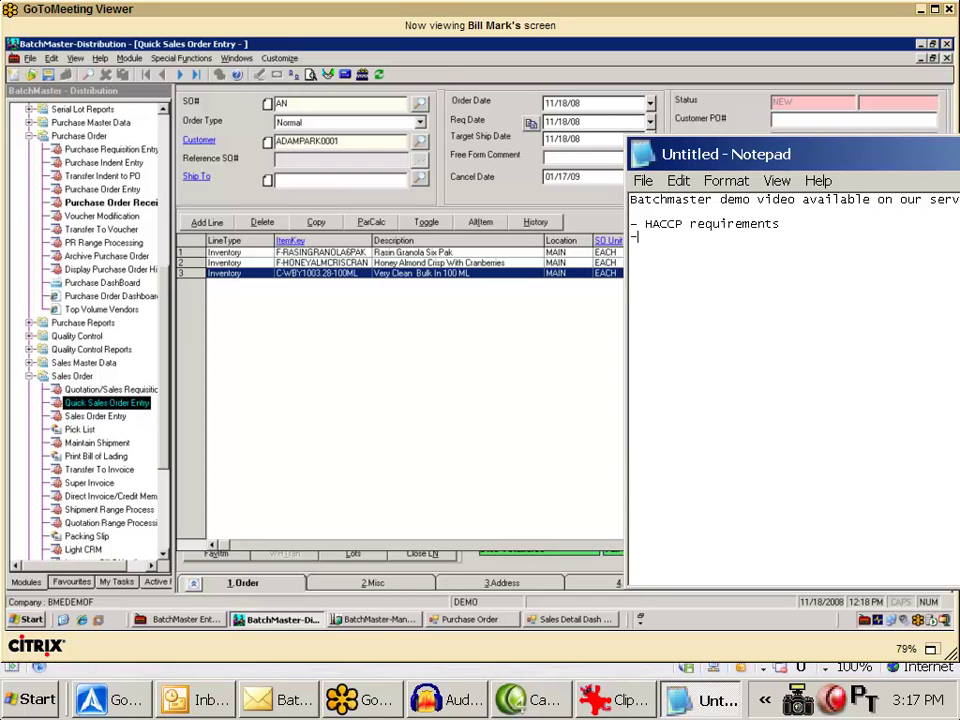
key("Return")
type("- Bio")
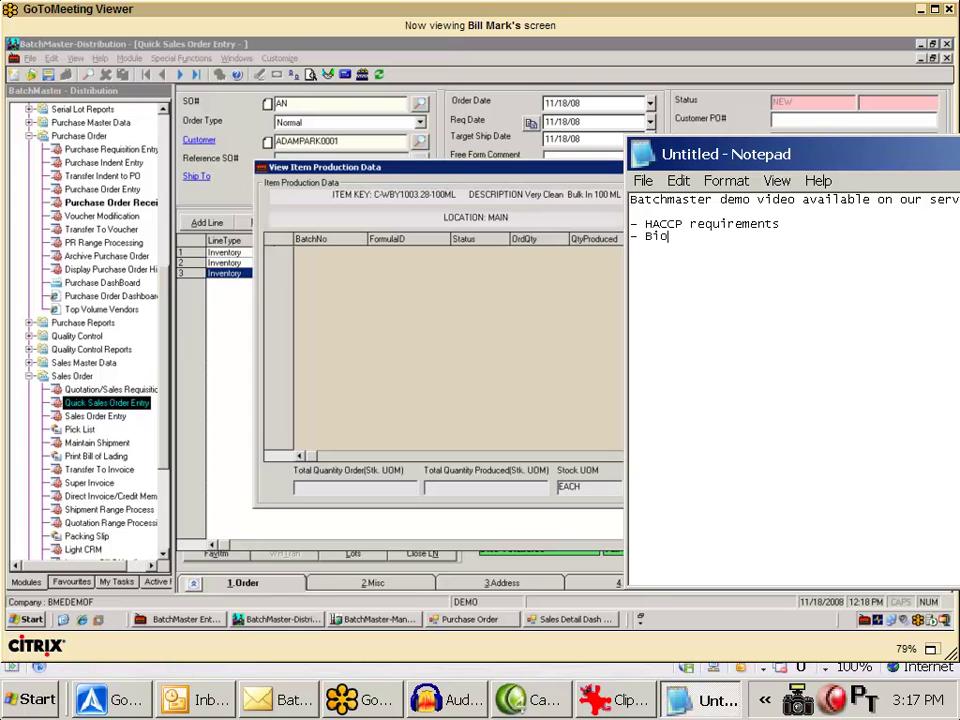
type("terorus")
Add note bullets '- Bioterorism reqs' and '- Nutritional labeling requirements', then begin 'Lot and Serial tracking'.
key("BackSpace")
key("BackSpace")
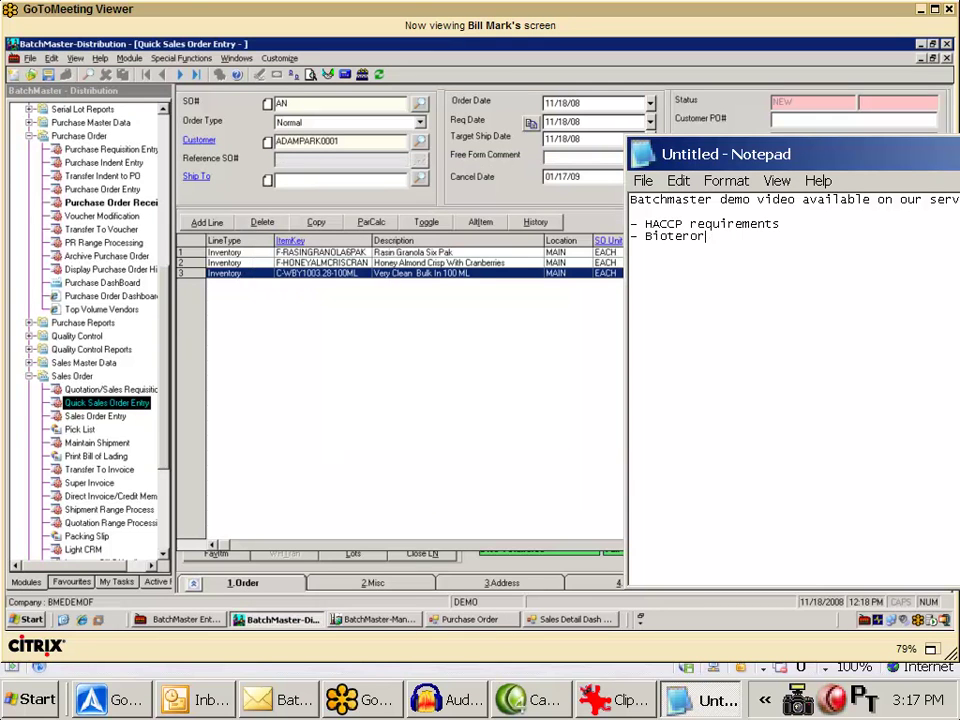
type("ismn")
key("BackSpace")
key("BackSpace")
type(",")
type("m re")
type("qs")
type("- ")
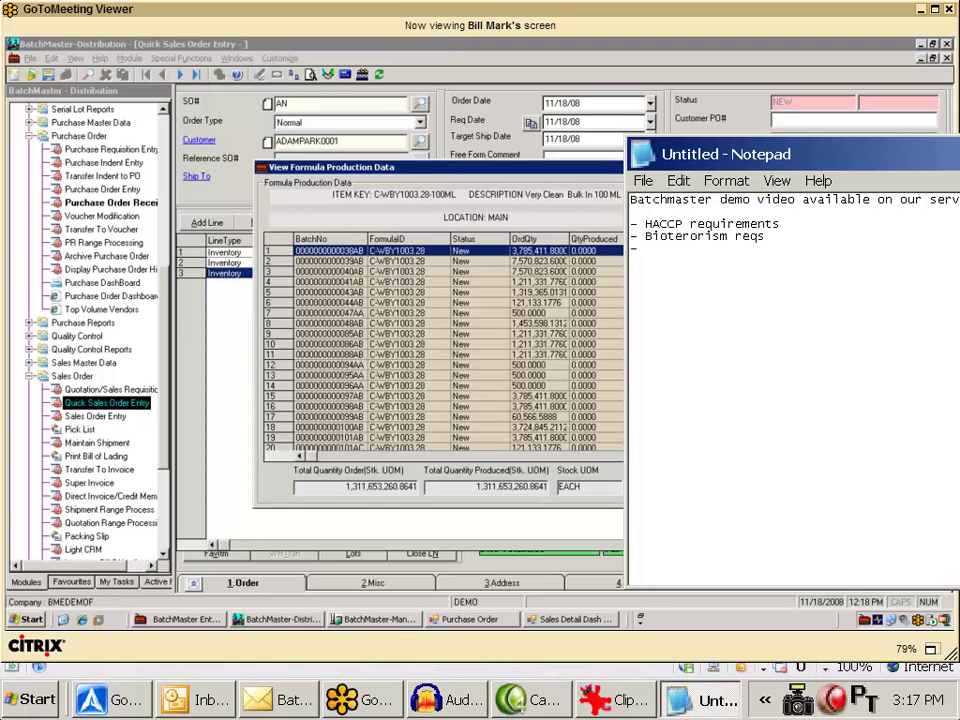
type("Ni")
type("tritional")
type(" labld")
key("BackSpace")
key("BackSpace")
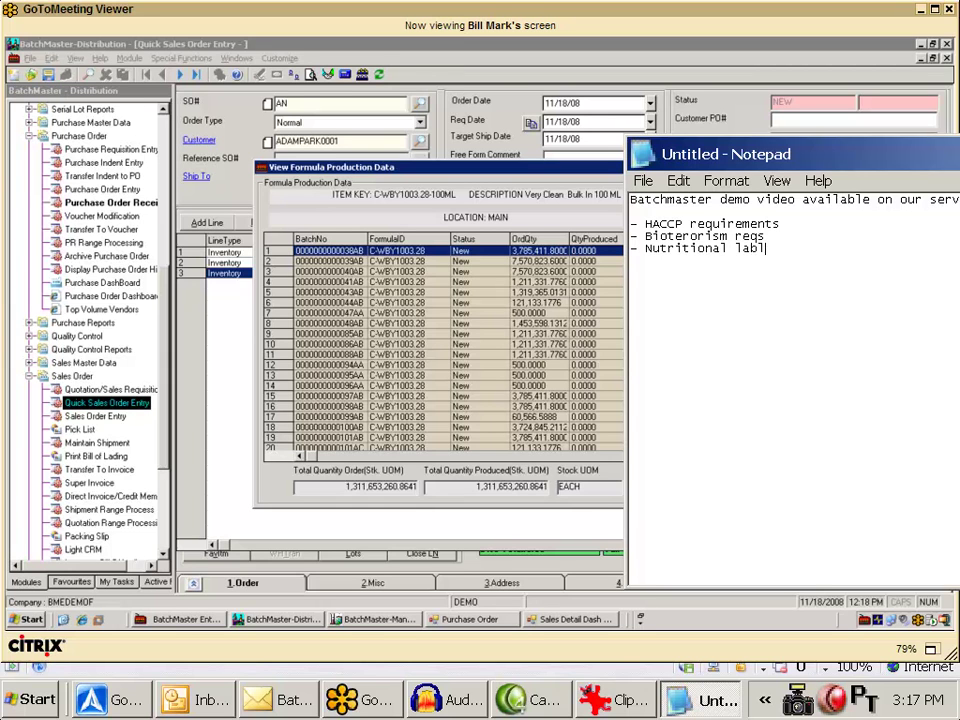
type("eling requiremen")
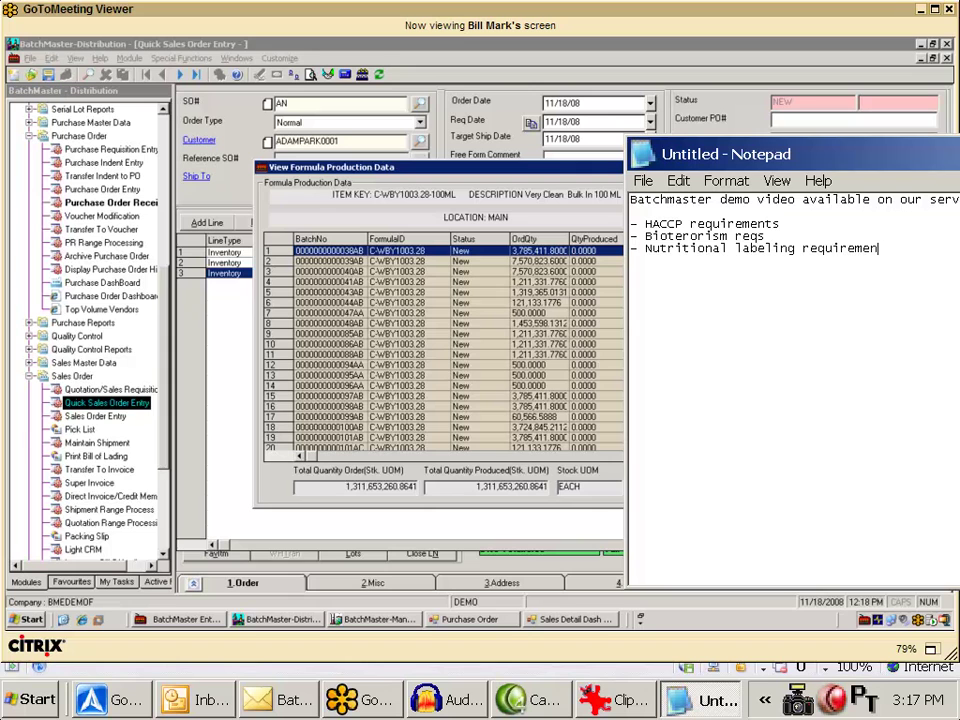
type("ts -")
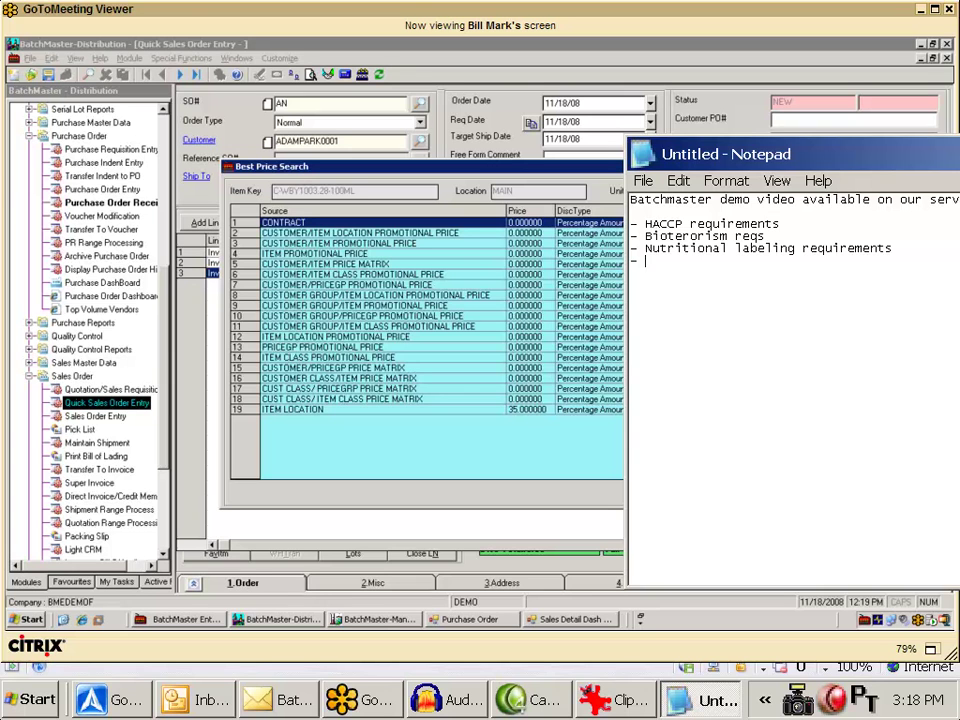
type("ot ")
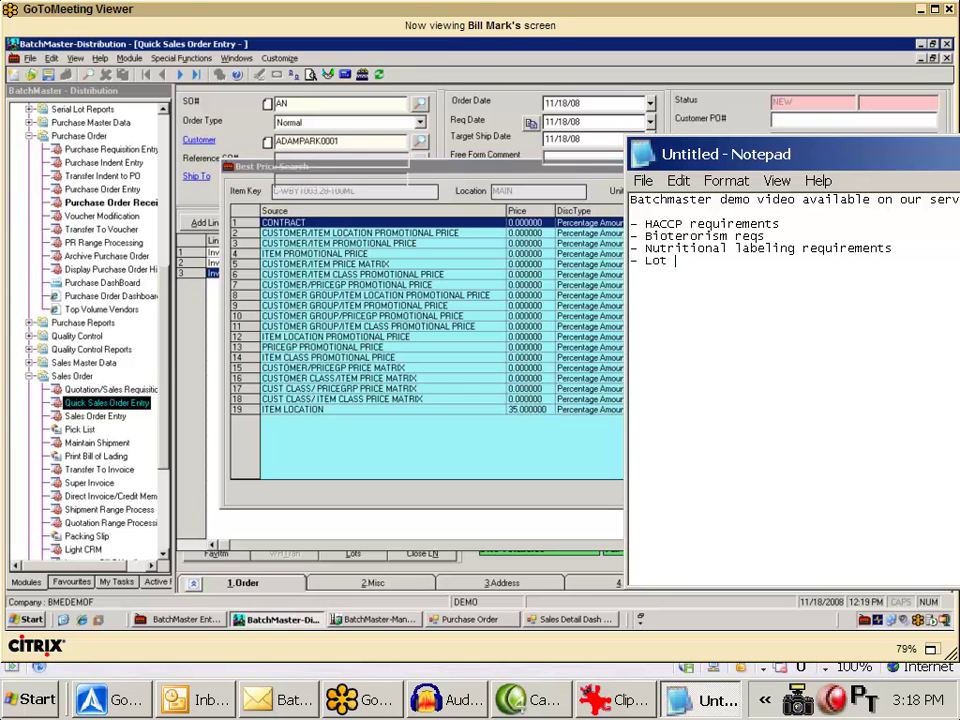
type("and ")
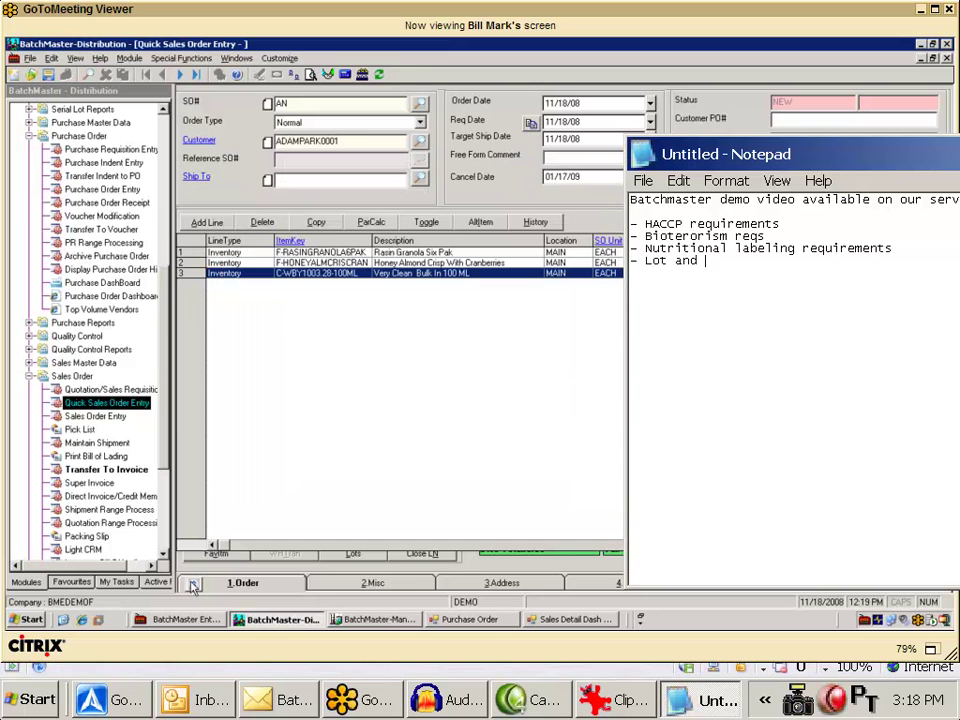
type("Serial tracking")
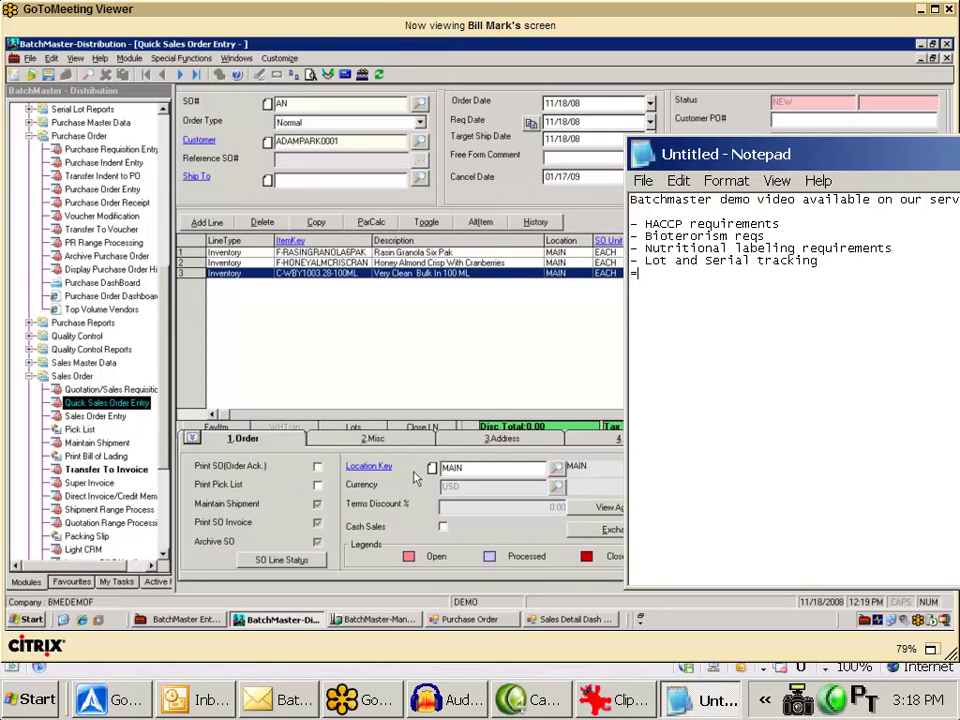
Add the bullet '- Multiple Packaging requirements' to the notes.
key("Return")
type("- Mult")
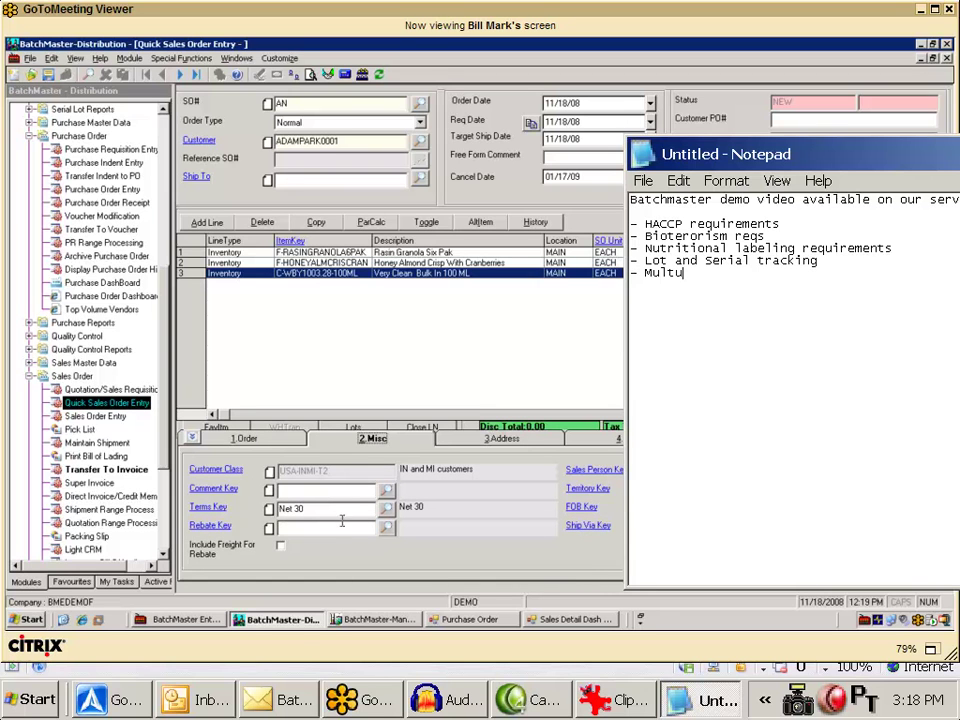
type("iple Packav")
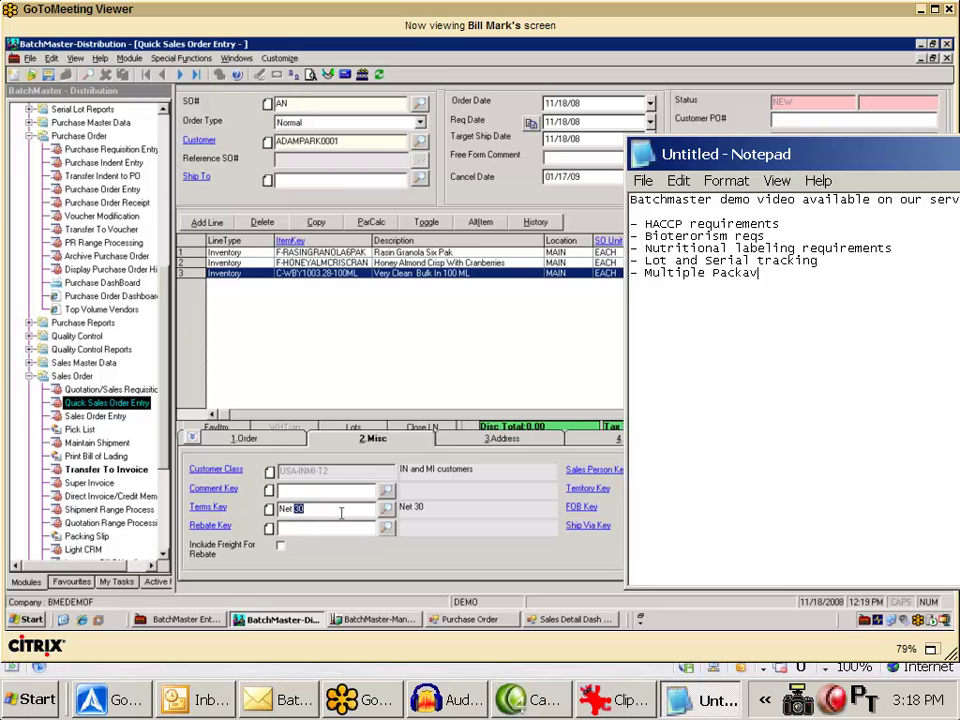
key("BackSpace")
type("gingh")
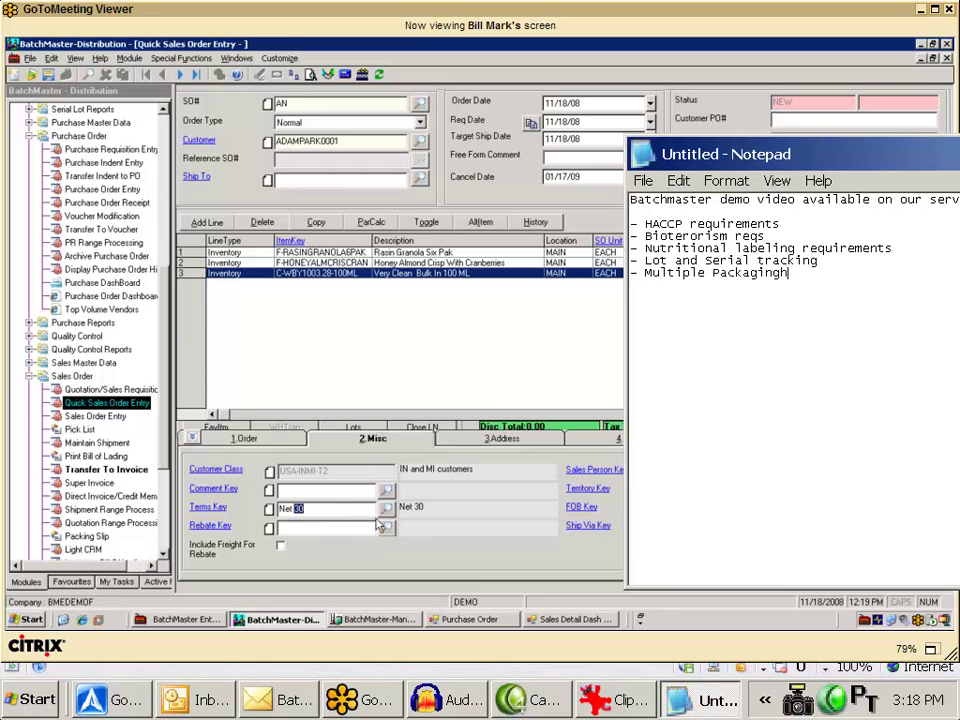
key("BackSpace")
type("requiremenn")
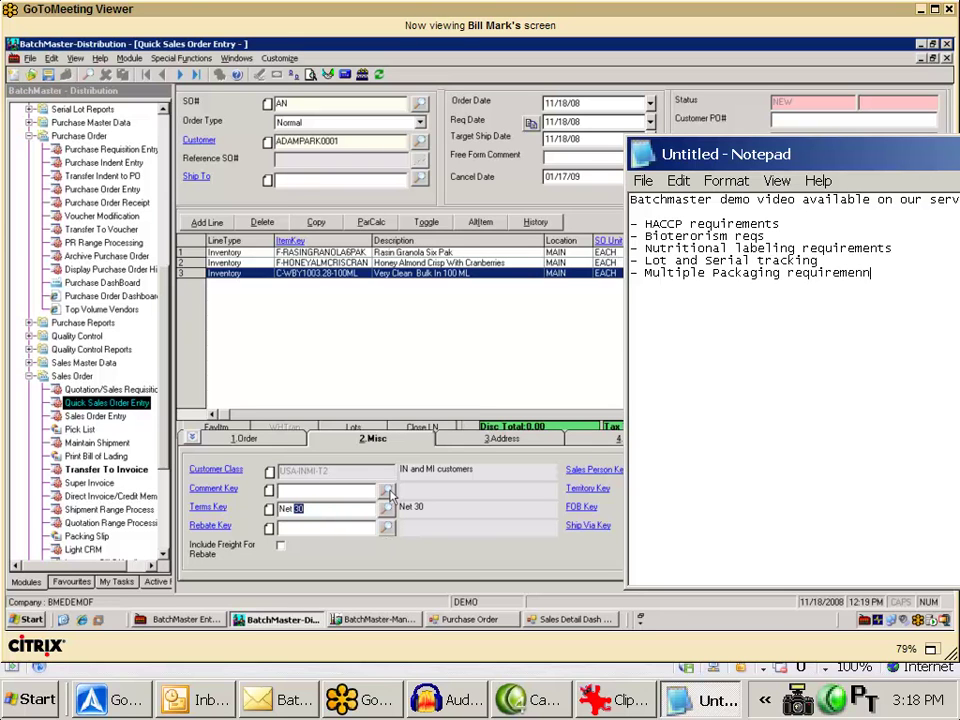
key("BackSpace")
type("ts")
key("Return")
Insert the heading 'Some of system highlights:' below the notes' first line.
left_click(752, 201)
key("End")
key("Return")
key("Return")
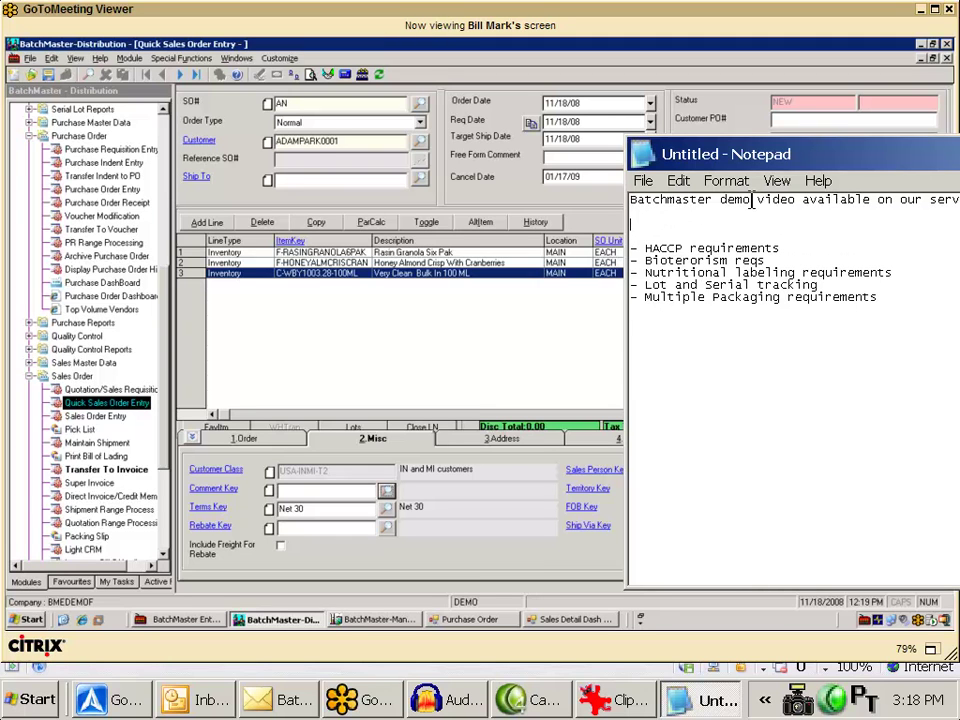
type("Some of sign")
key("BackSpace")
key("BackSpace")
key("BackSpace")
type("uys")
type("ystem hight")
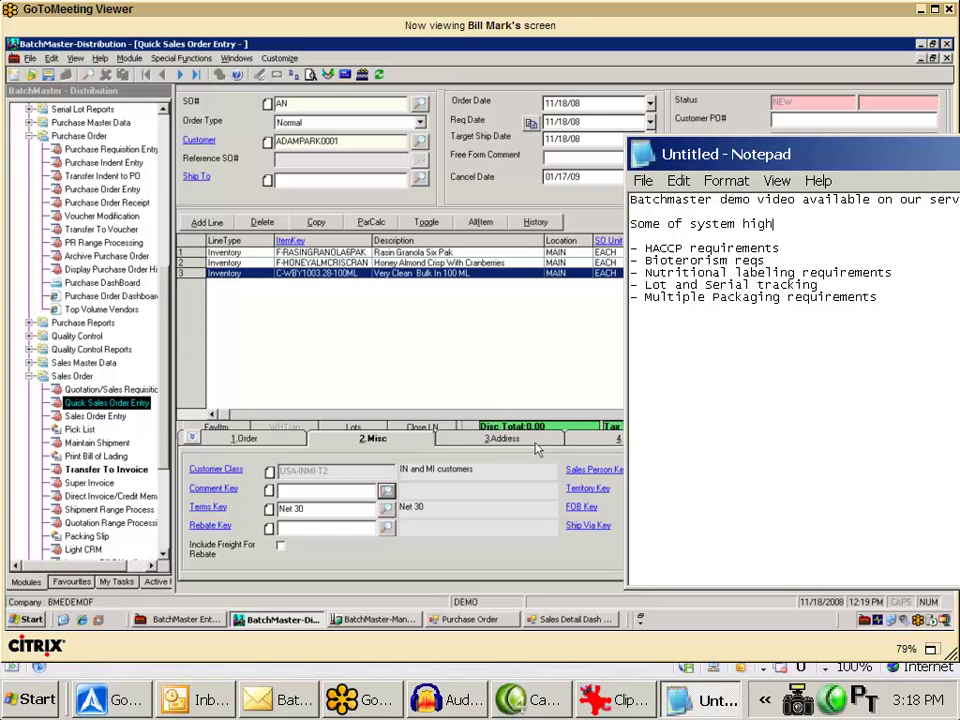
key("BackSpace")
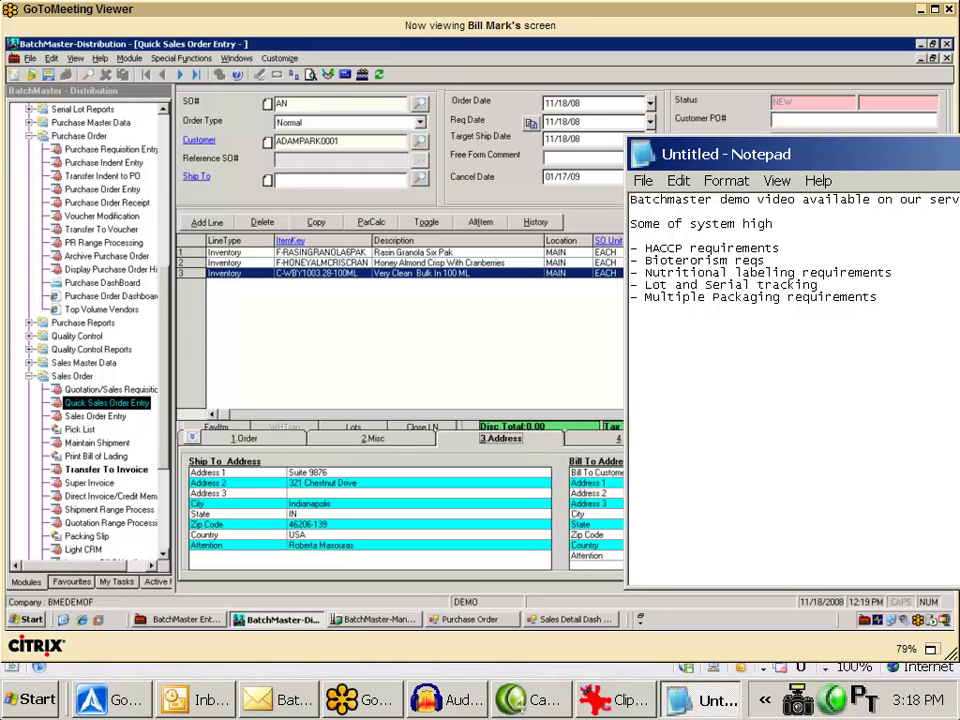
type("lights")
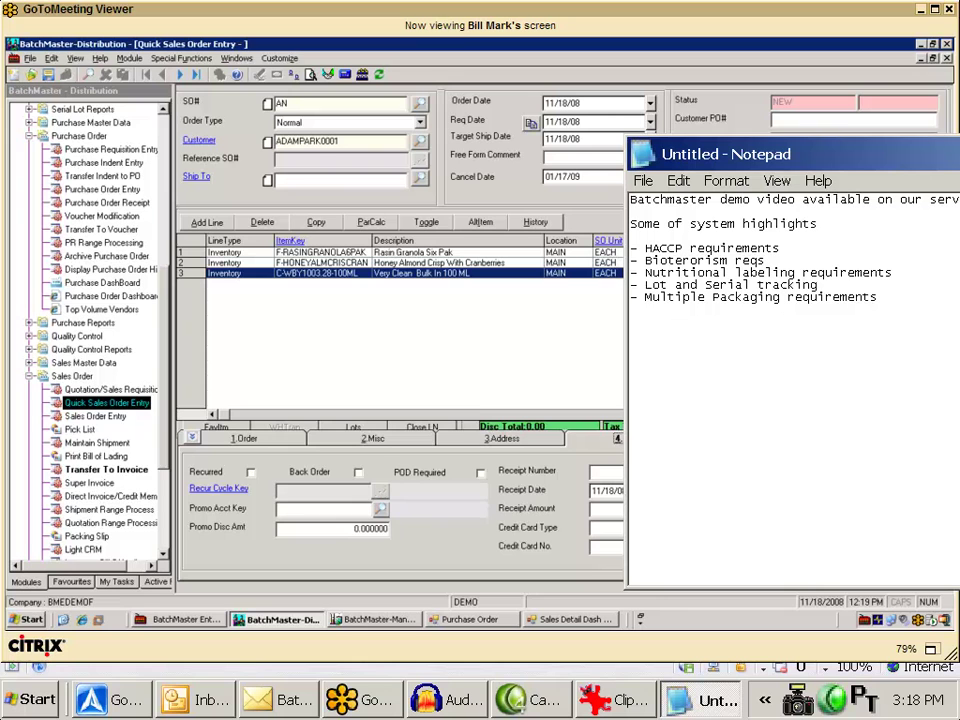
type(":")
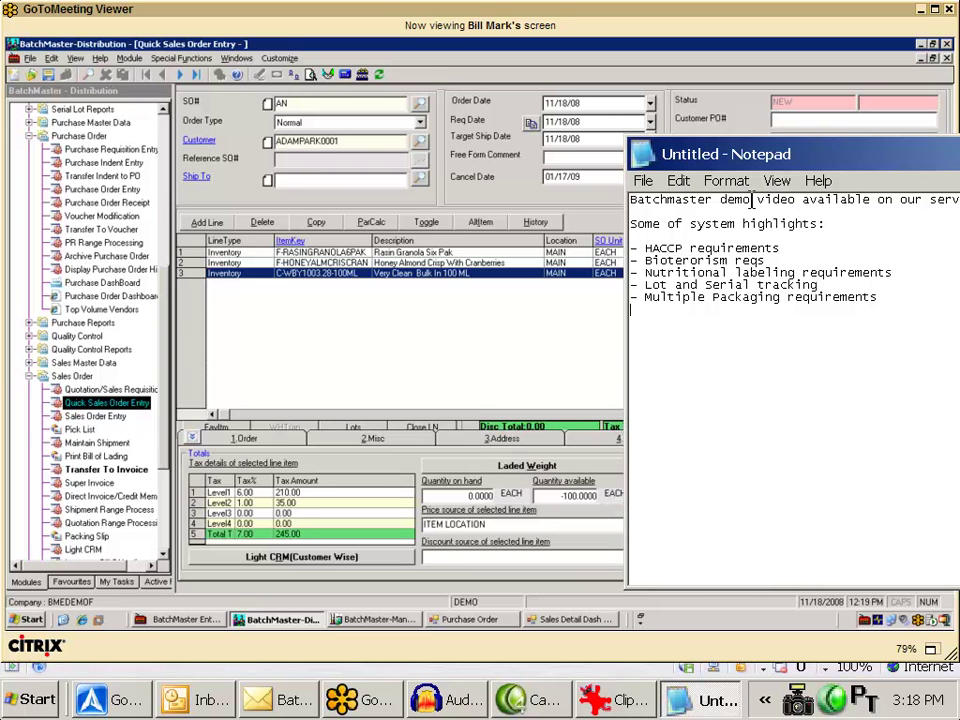
Add 'Batchmaster integrates with Accpac, QuickBoo…' at the end and dismiss the weight message.
key("ctrl+End")
key("Return")
key("Return")
type("Batchmaster integrates wityh A")
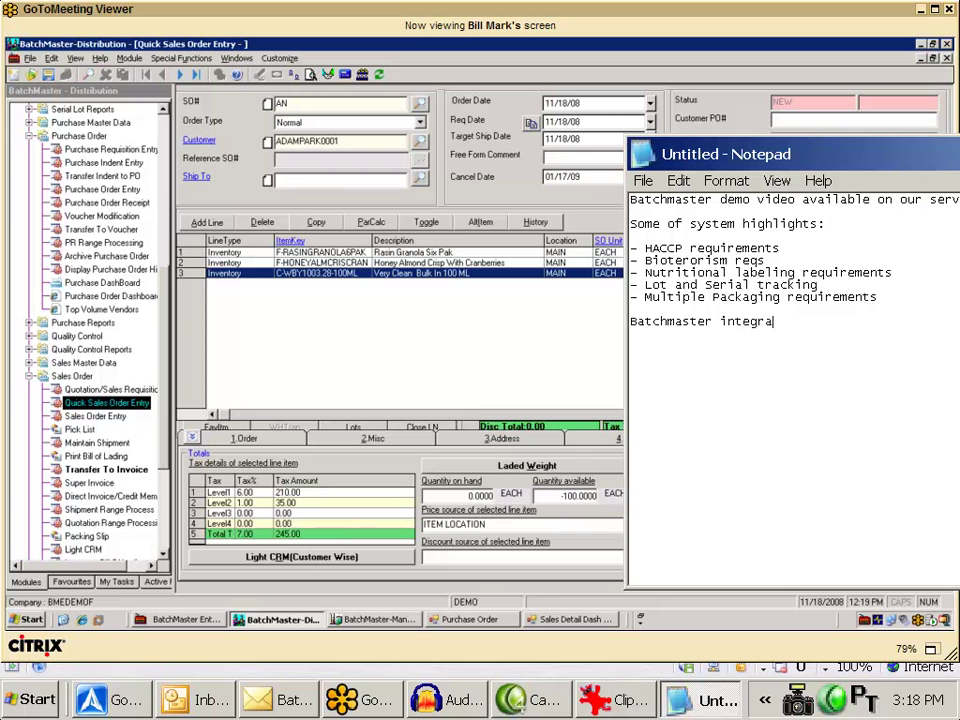
key("BackSpace")
key("BackSpace")
key("BackSpace")
key("BackSpace")
key("BackSpace")
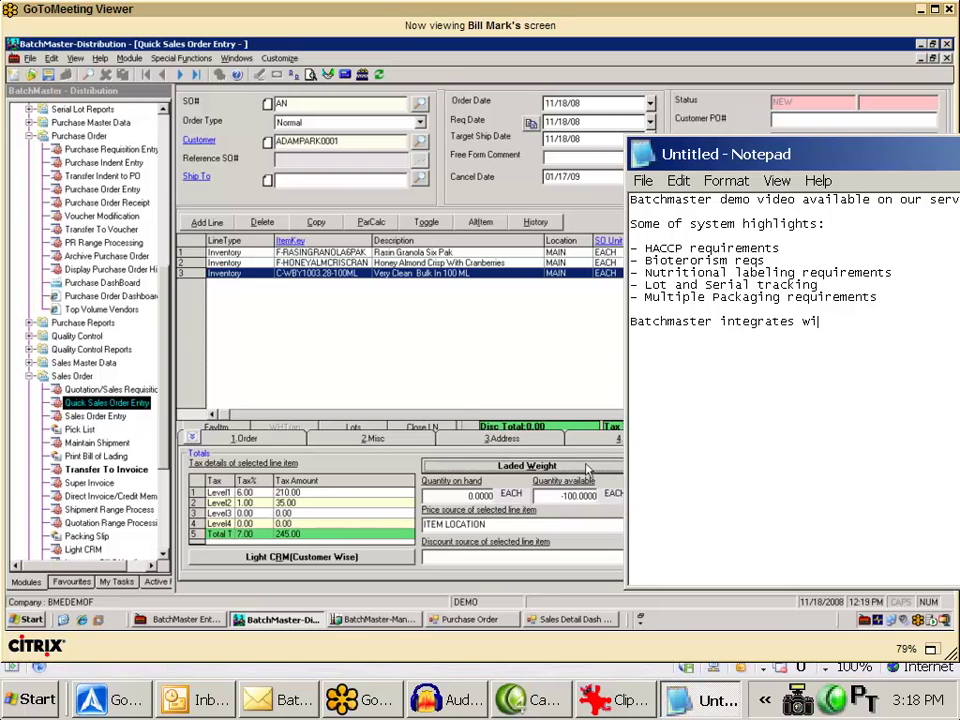
type("th Accpac and")
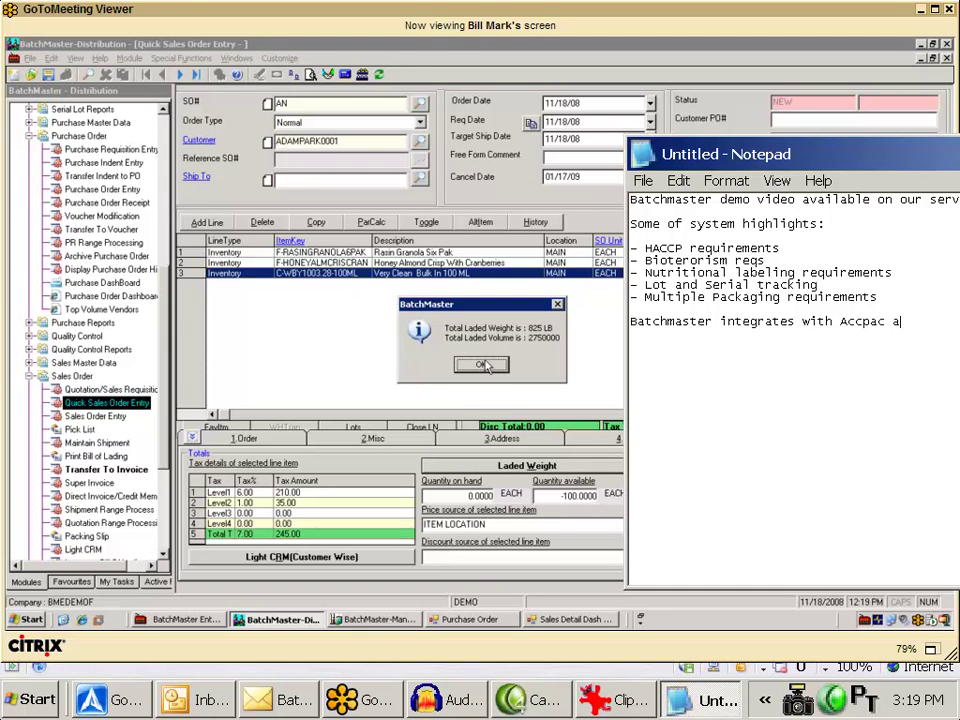
key("BackSpace")
key("BackSpace")
key("BackSpace")
key("BackSpace")
type(", Qiuod")
key("BackSpace")
key("BackSpace")
key("BackSpace")
key("BackSpace")
type("ioc")
key("BackSpace")
key("BackSpace")
key("BackSpace")
type("uickBoo")
left_click(482, 365)
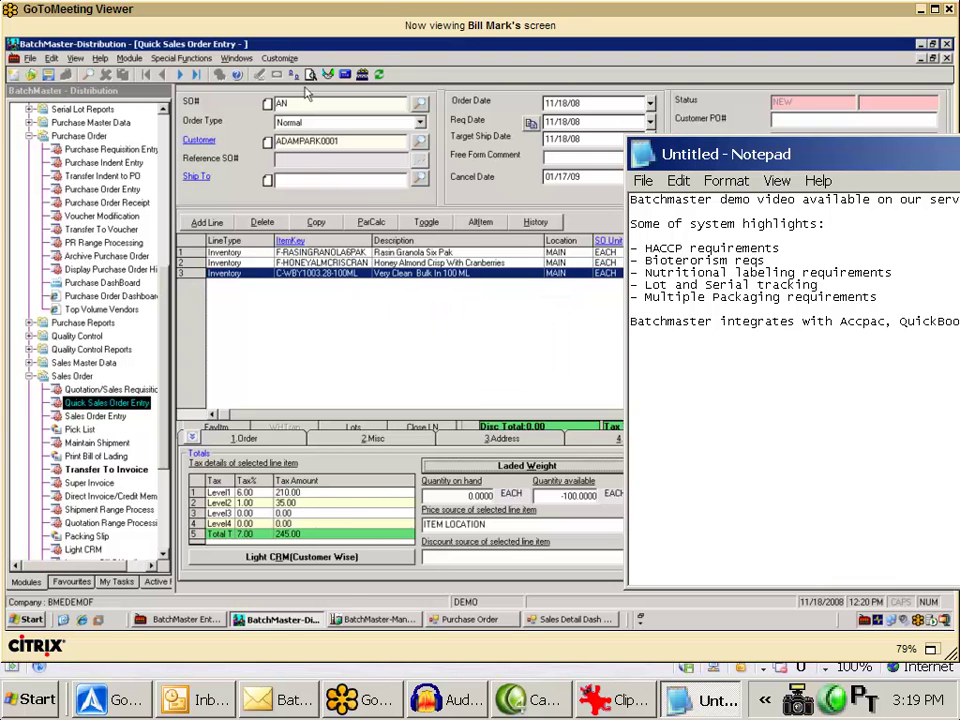
View the sales contracts, then note 'Don't have the details on the integration qu…'.
left_click(329, 76)
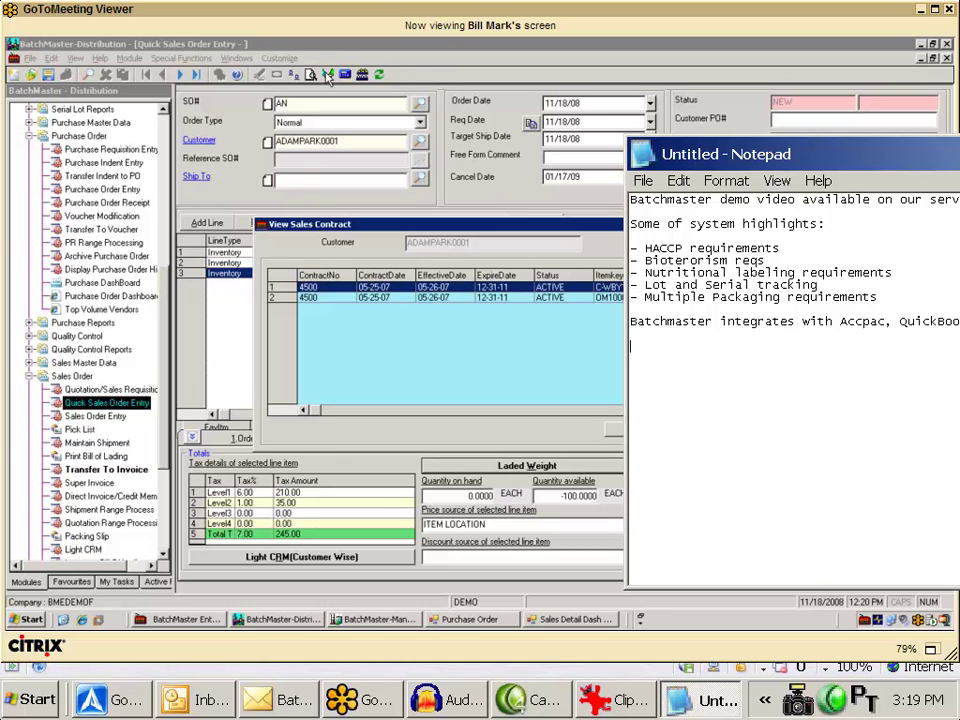
type("Don't have the d")
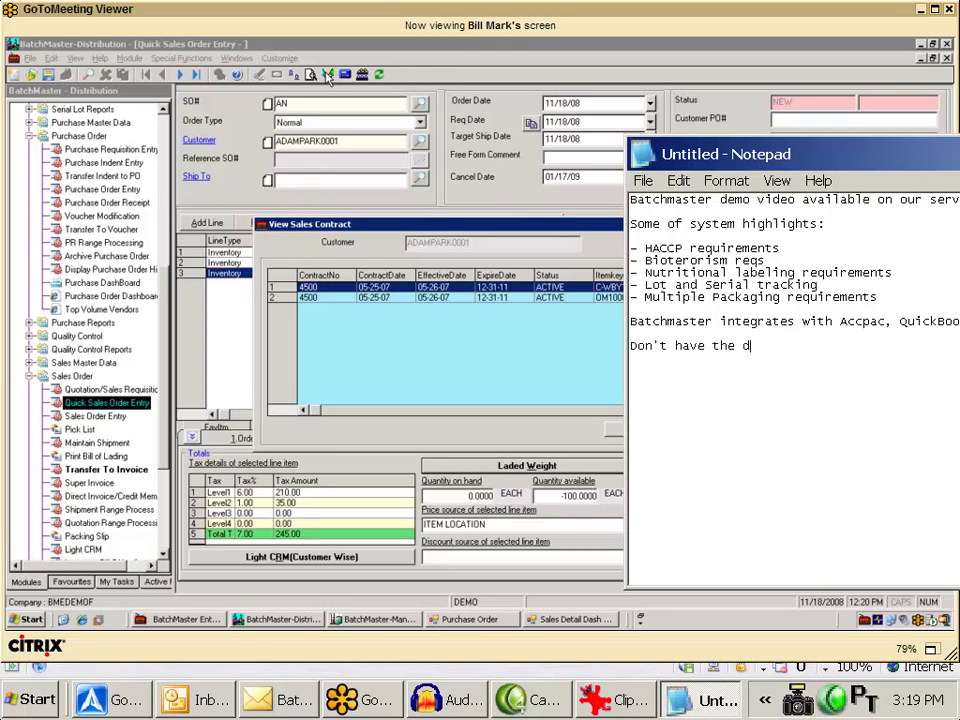
type("etails on the ")
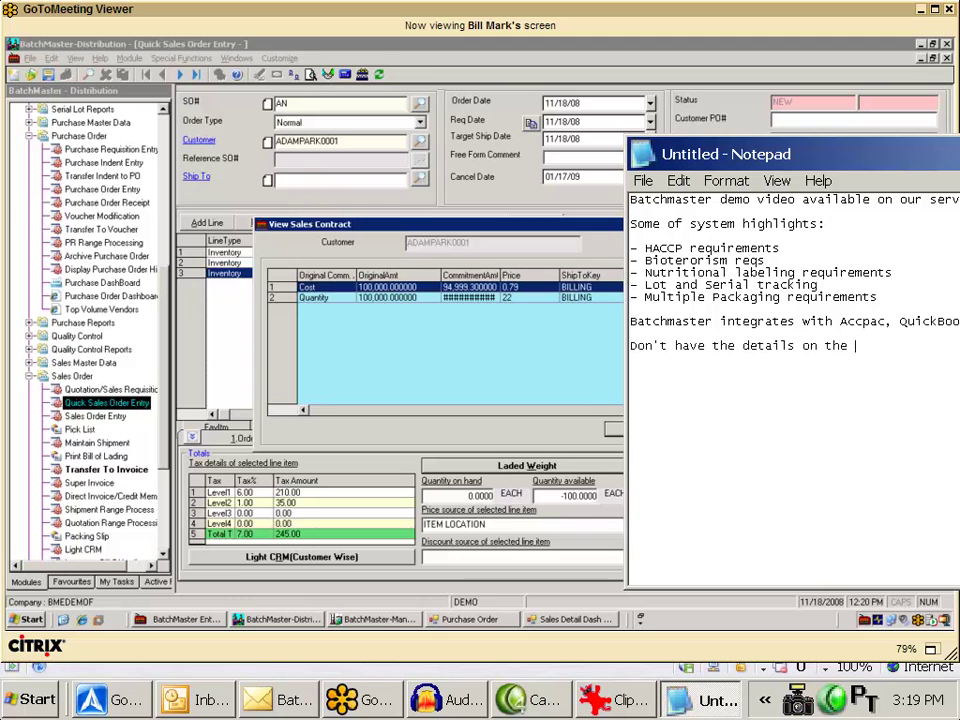
type("integration wq")
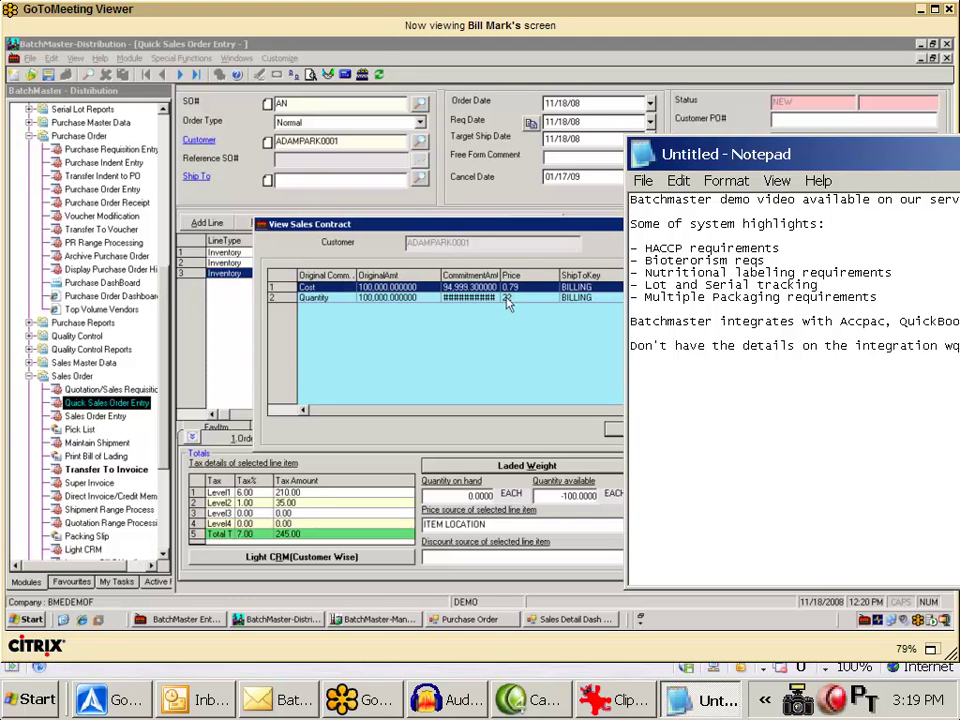
key("BackSpace")
key("BackSpace")
type("qu")
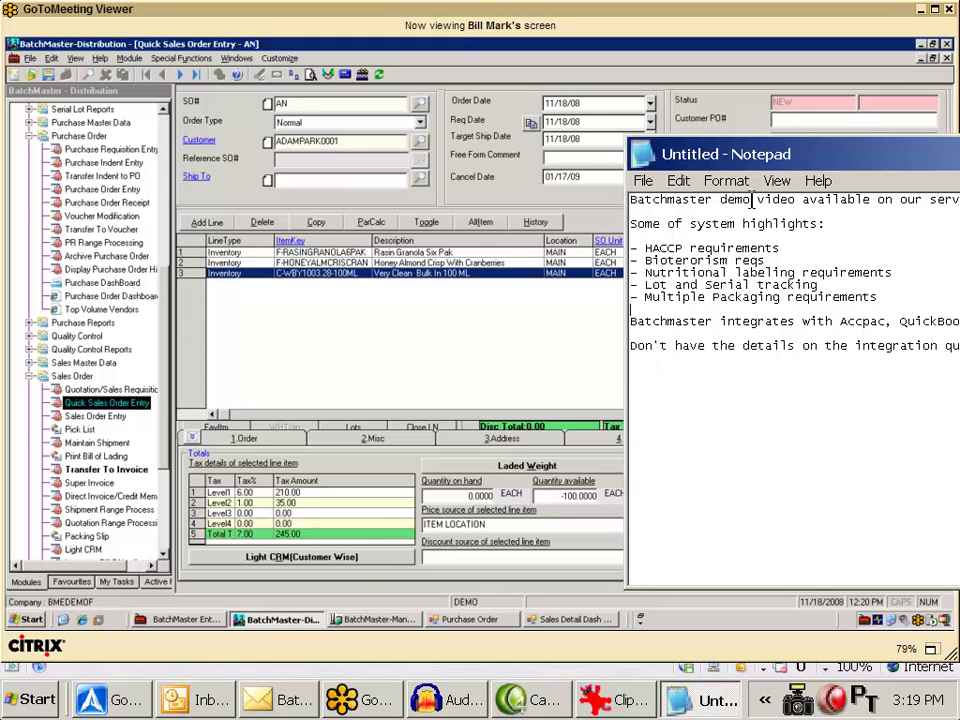
Add the note bullet '- Secure maintenance of receipes'.
key("Return")
type("- se")
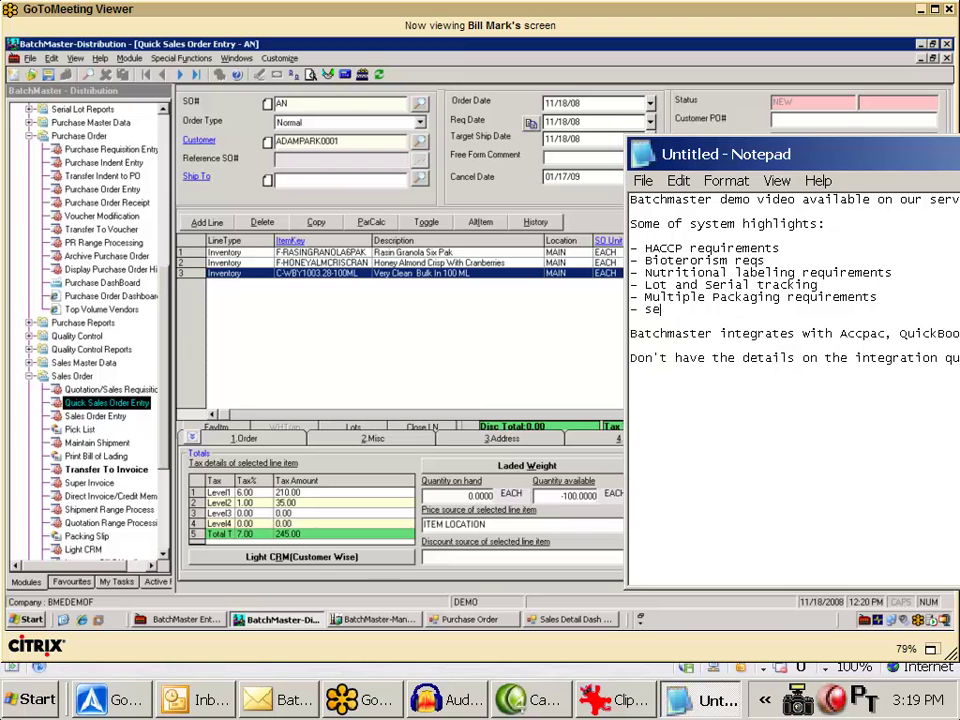
type("cu")
key("BackSpace")
key("BackSpace")
key("BackSpace")
key("BackSpace")
type("Secure m")
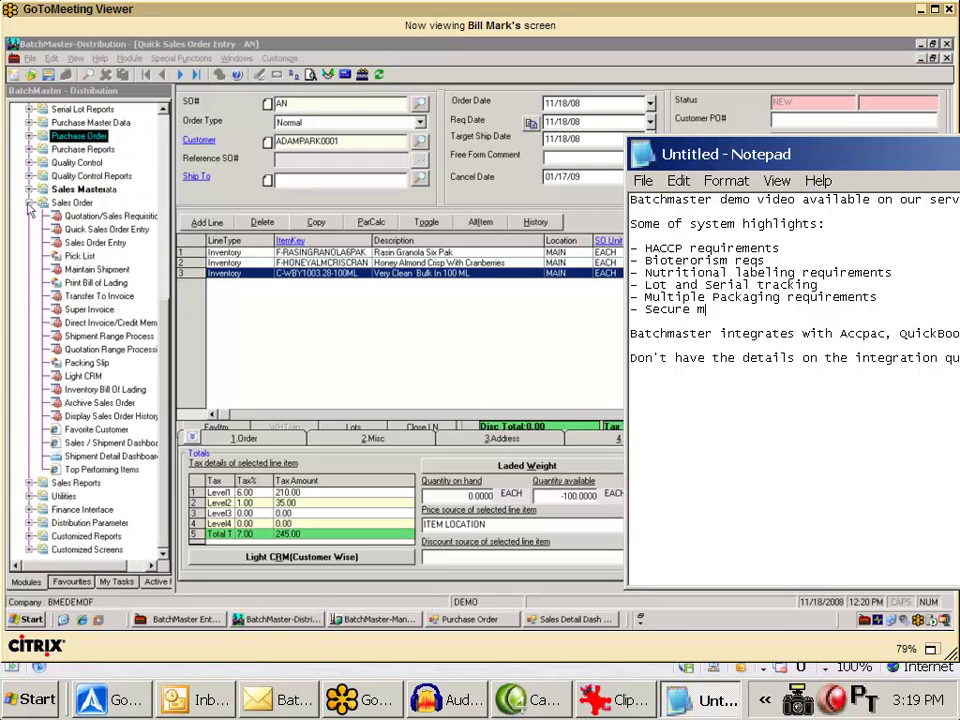
type("aintenance of re")
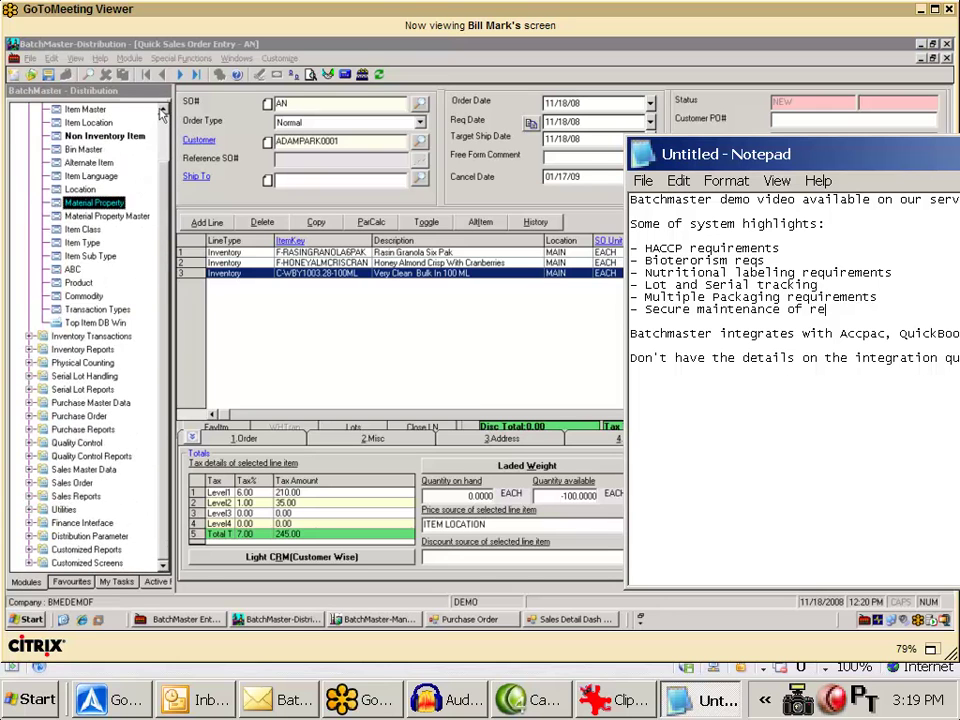
type("ceipes")
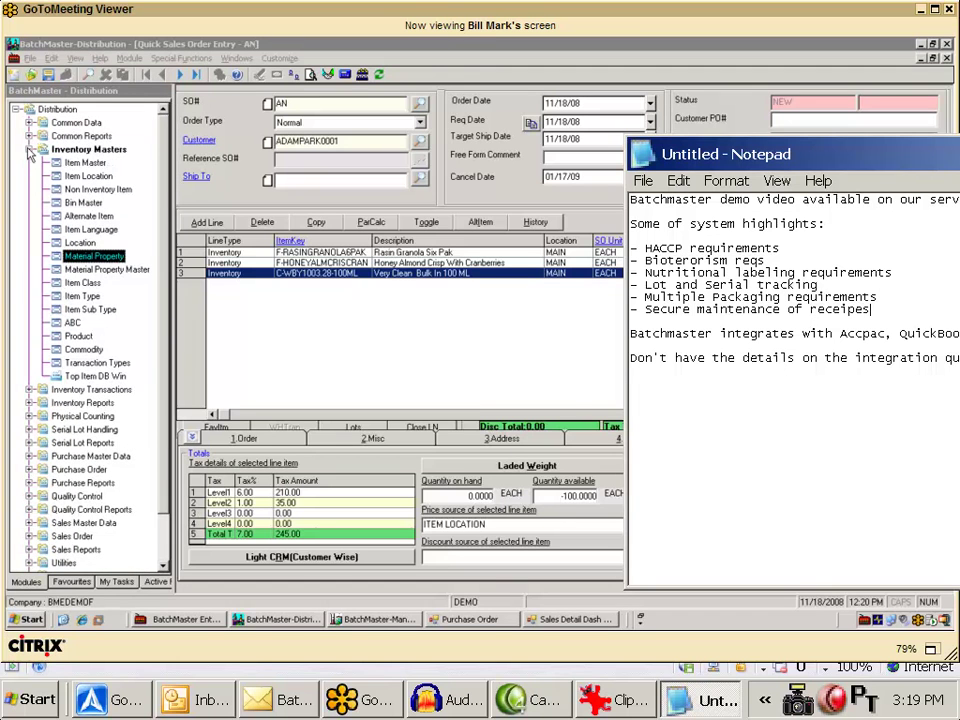
Add the bullet '- Raw materials with various nutritional' and open the Lot Explosion criteria form.
key("Return")
type("-")
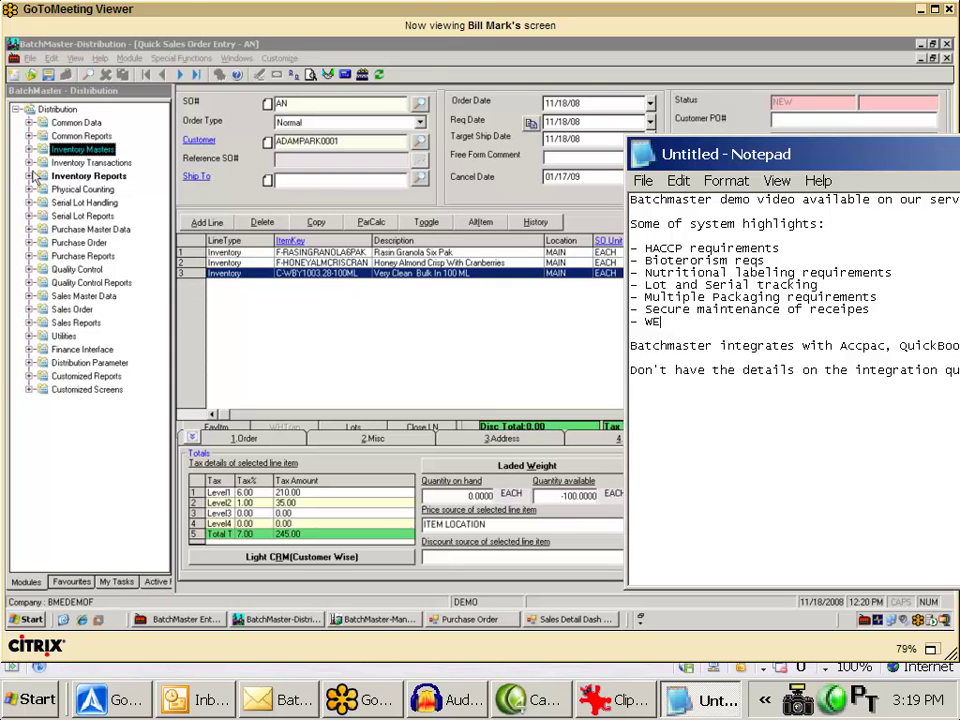
type("Raw materais")
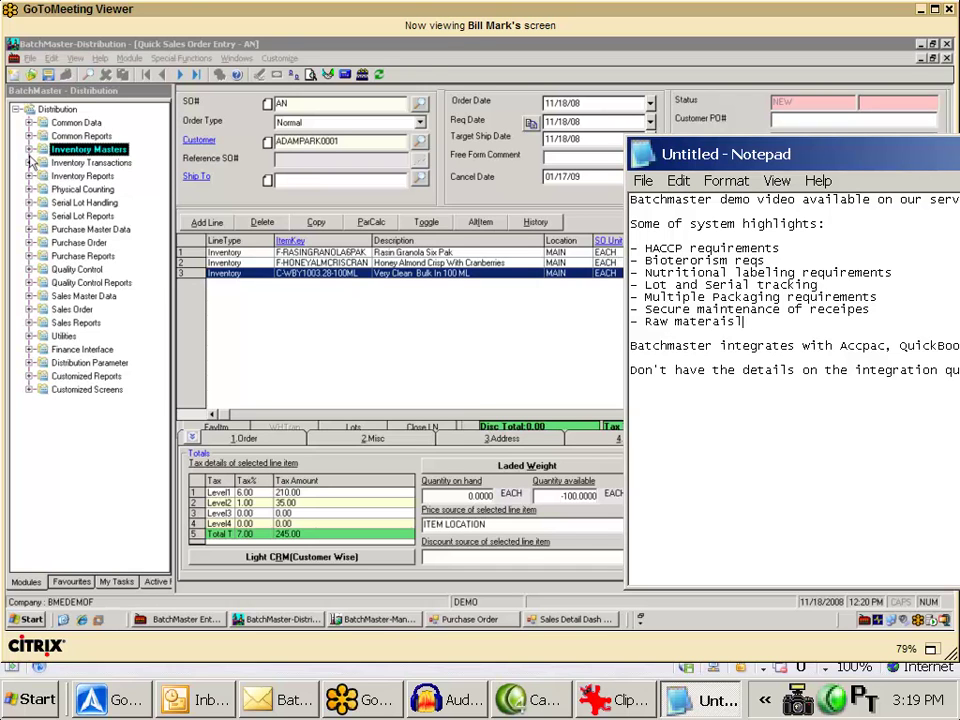
key("BackSpace")
key("BackSpace")
key("BackSpace")
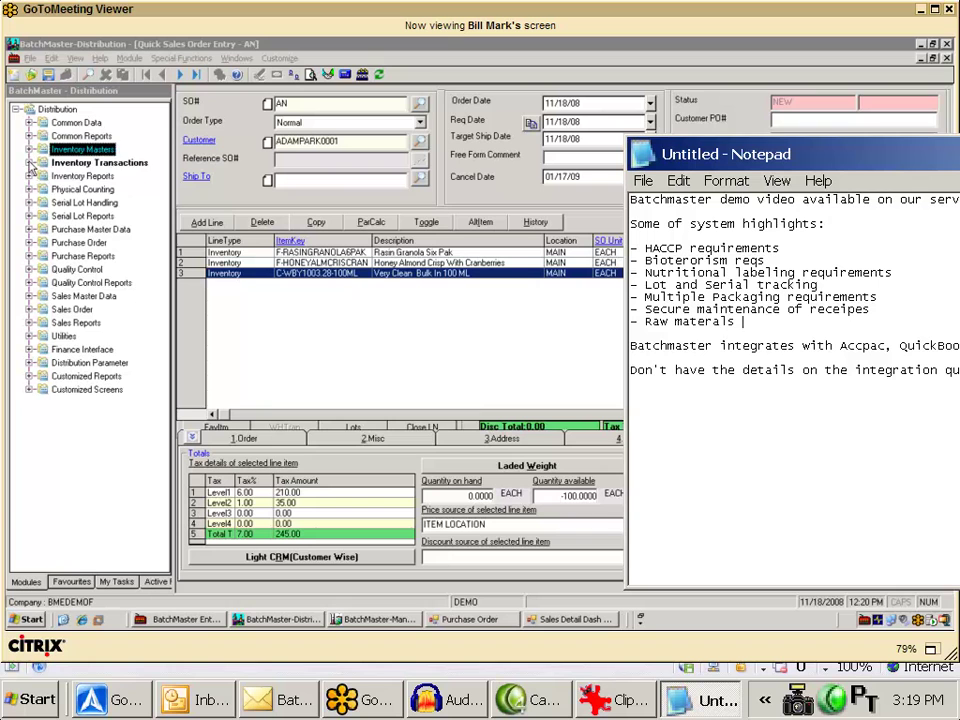
type("ials with ")
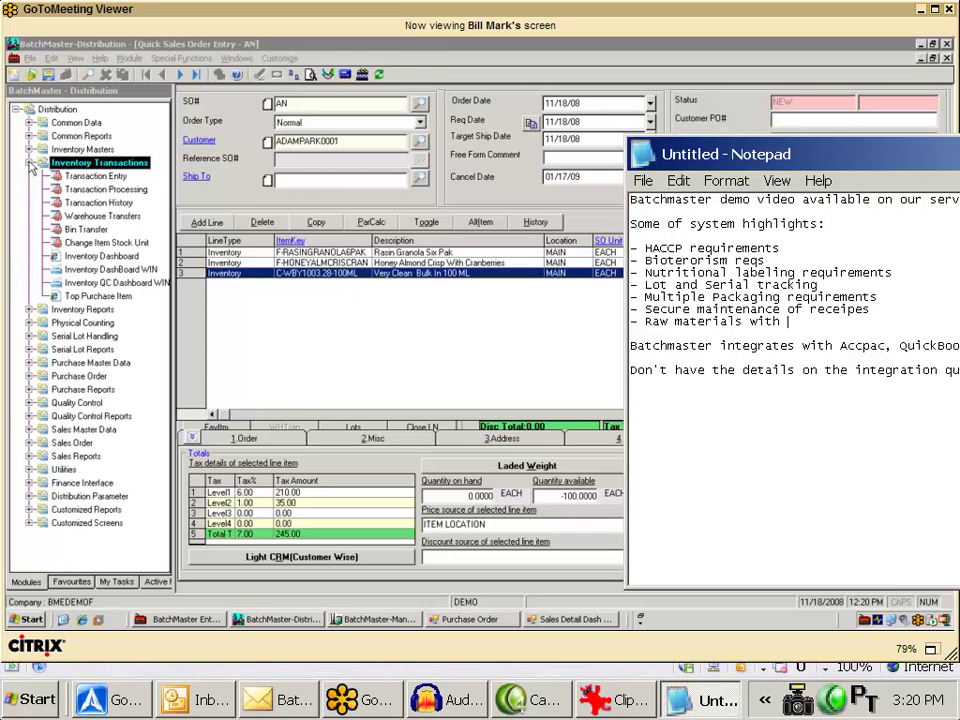
type("various cahra")
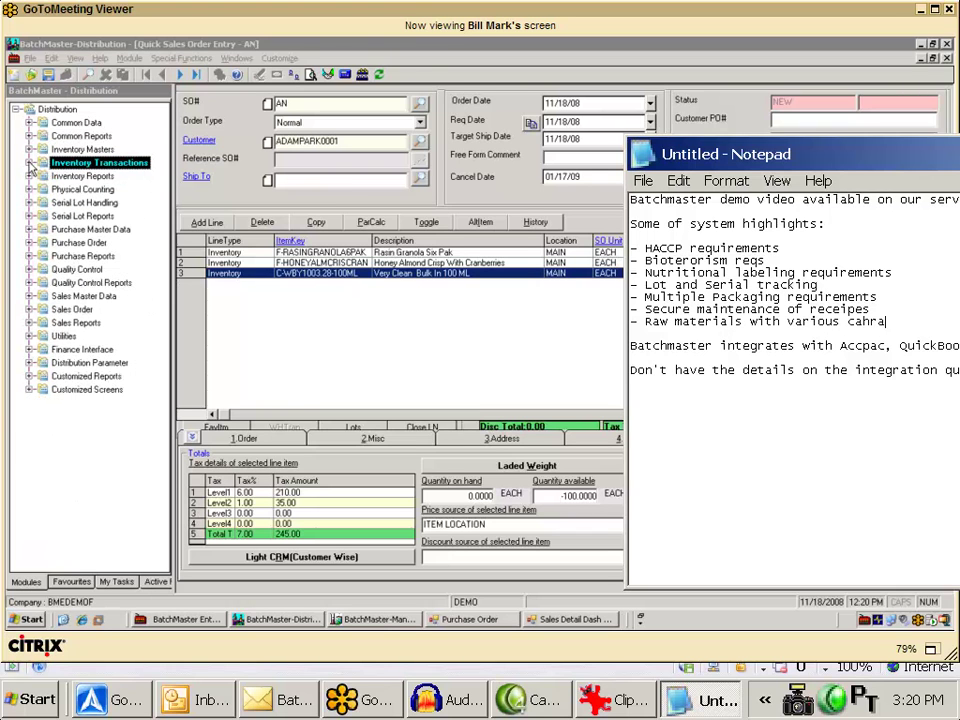
key("BackSpace")
key("BackSpace")
key("BackSpace")
key("BackSpace")
key("BackSpace")
type("nutritu")
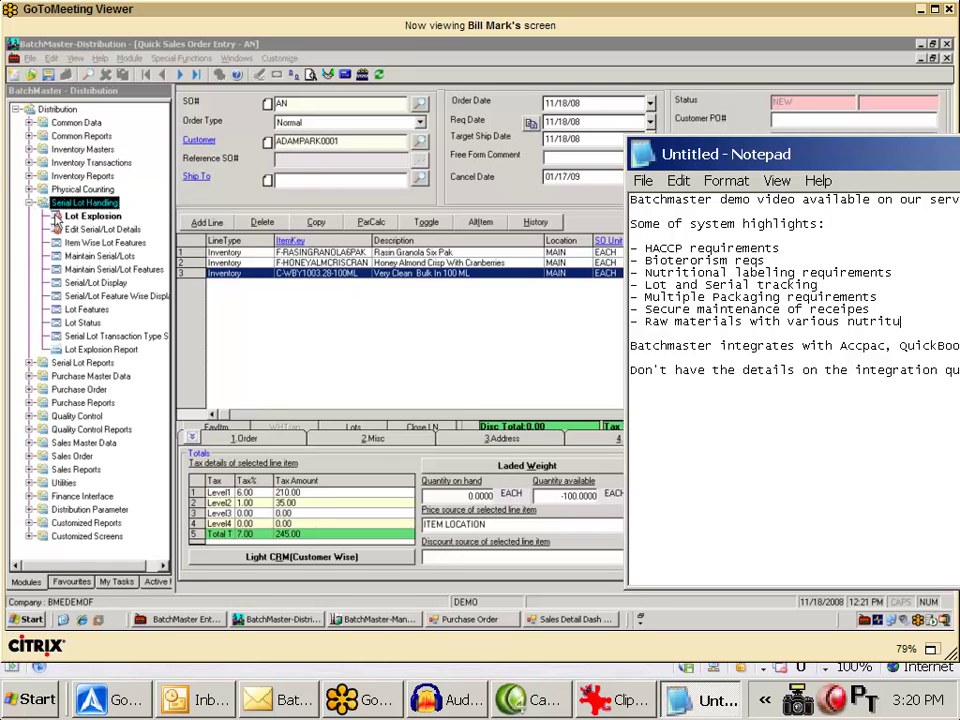
left_click(88, 216)
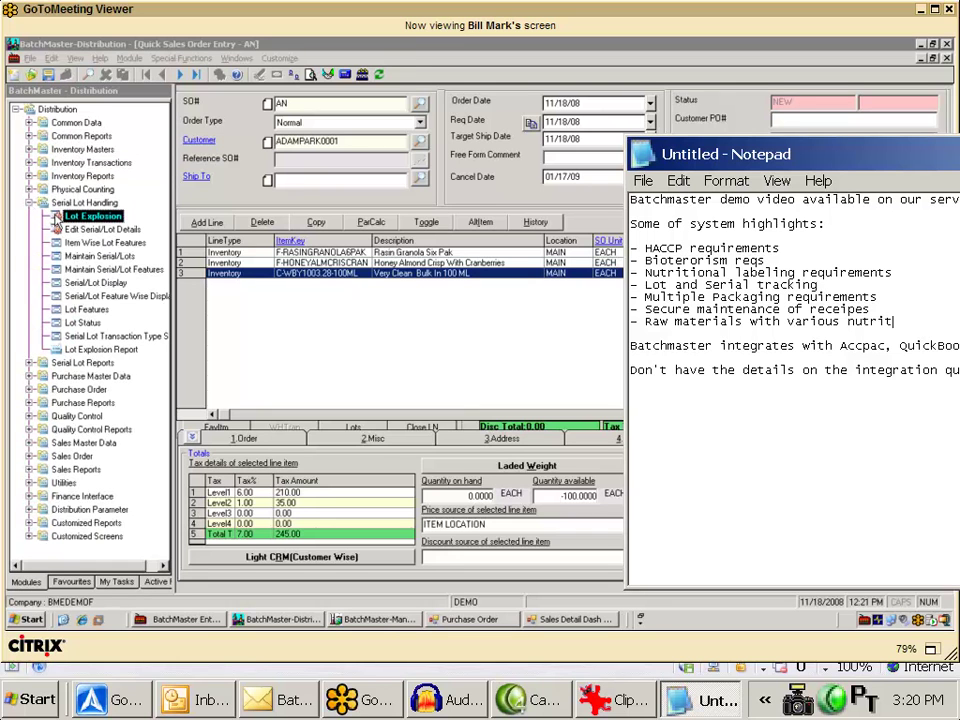
type("tional")
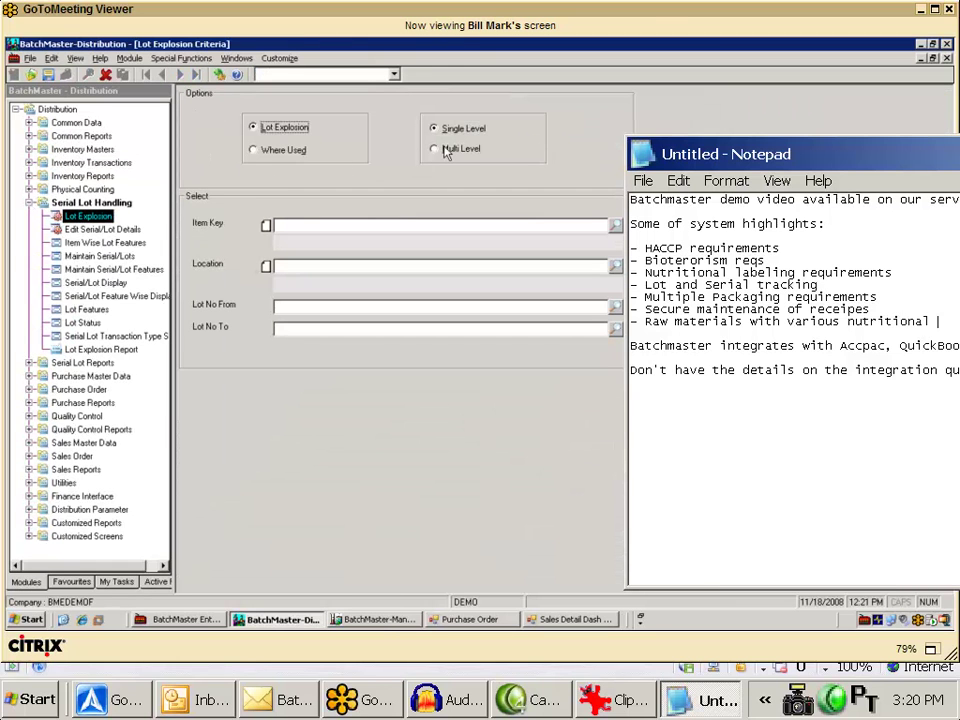
Select Multi Level explosion and extend the raw materials note, starting a new bullet.
left_click(440, 149)
type("c")
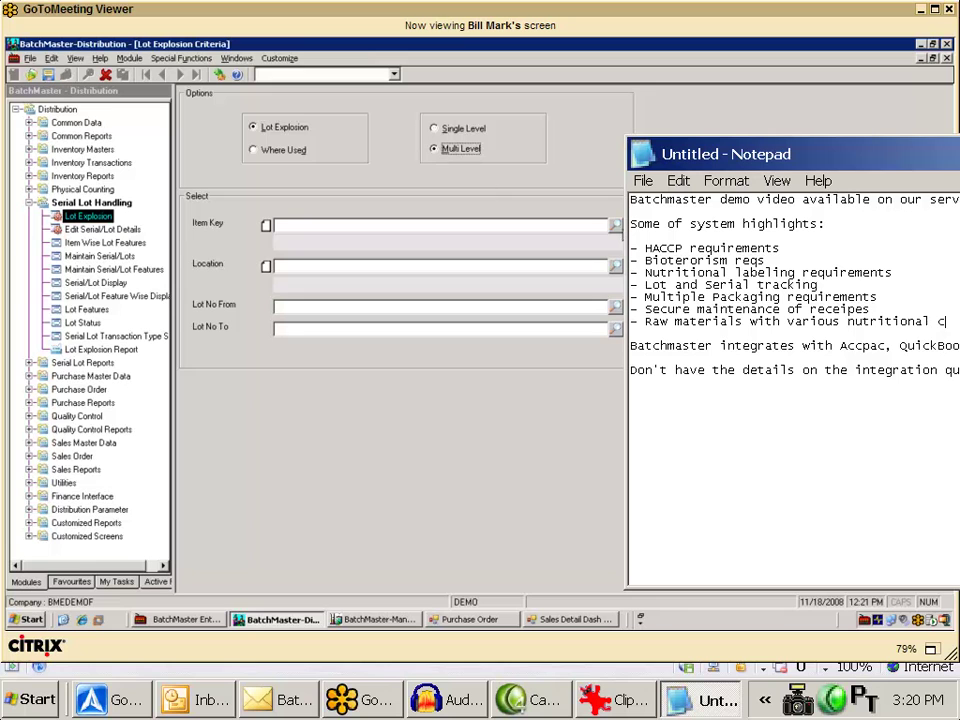
type("ha")
key("Return")
type("-")
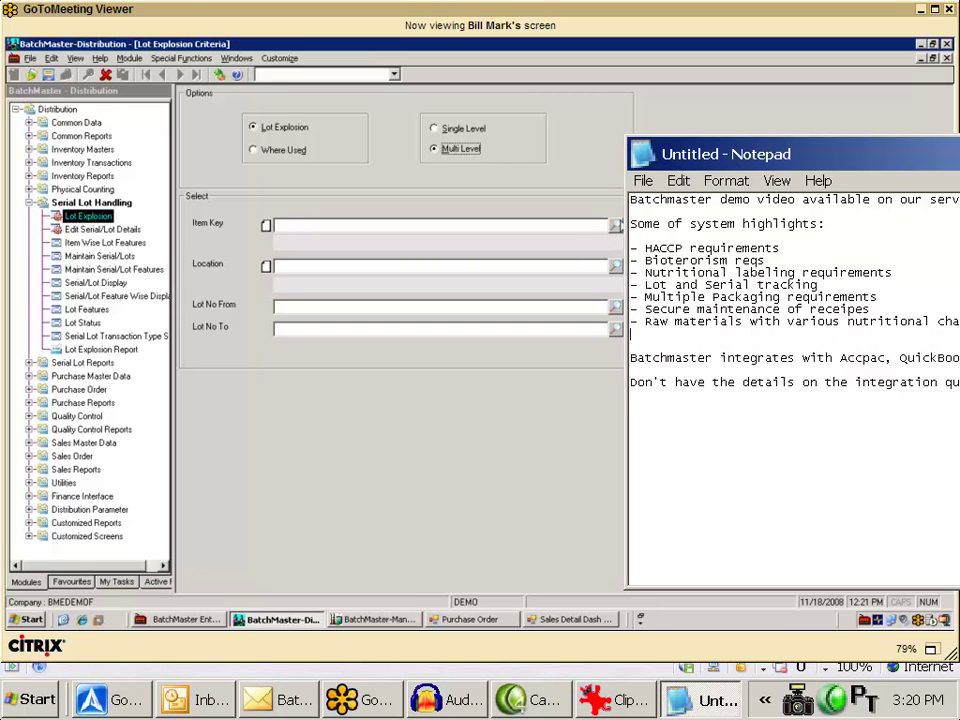
key("BackSpace")
Set the Item Key to F-SUGAR by searching 'F-S' in the item lookup.
left_click(615, 226)
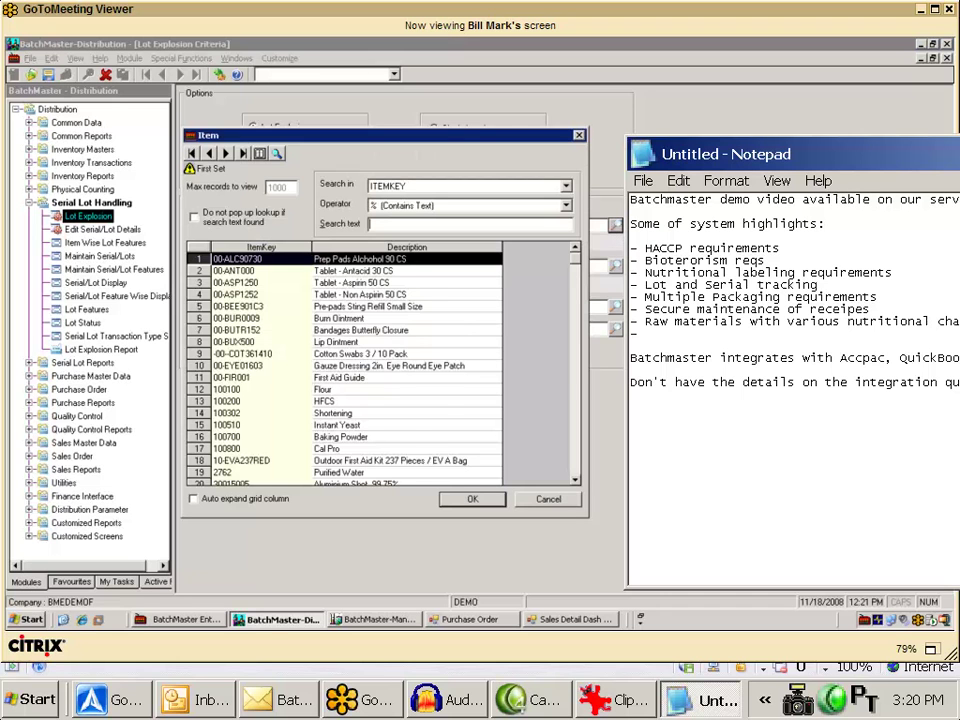
type("F-S")
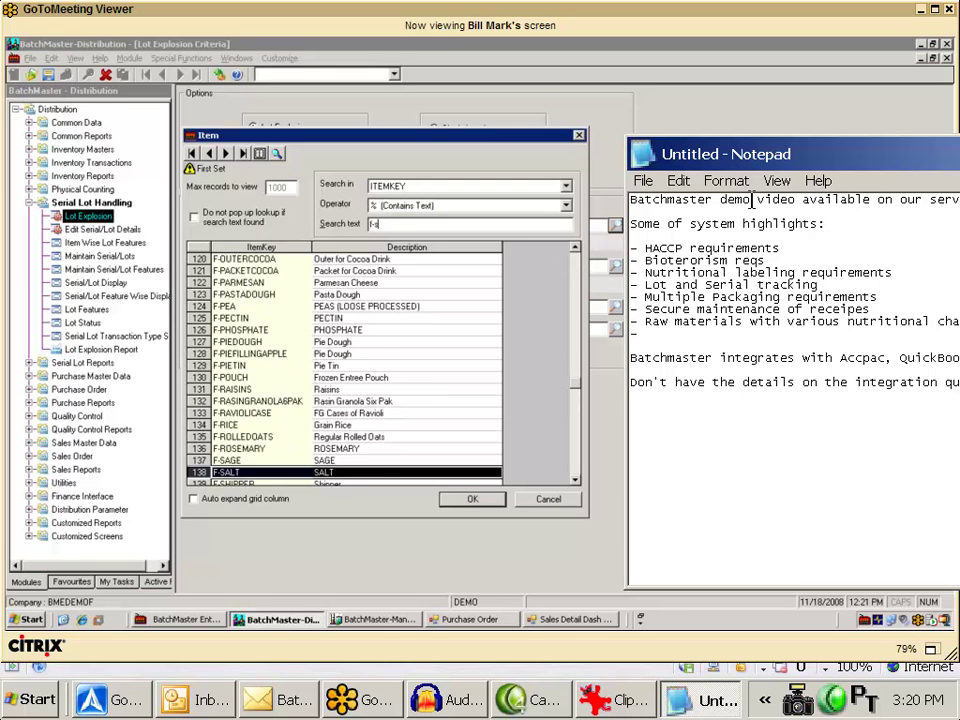
key("Down")
key("Down")
key("Down")
key("Down")
key("Down")
key("Down")
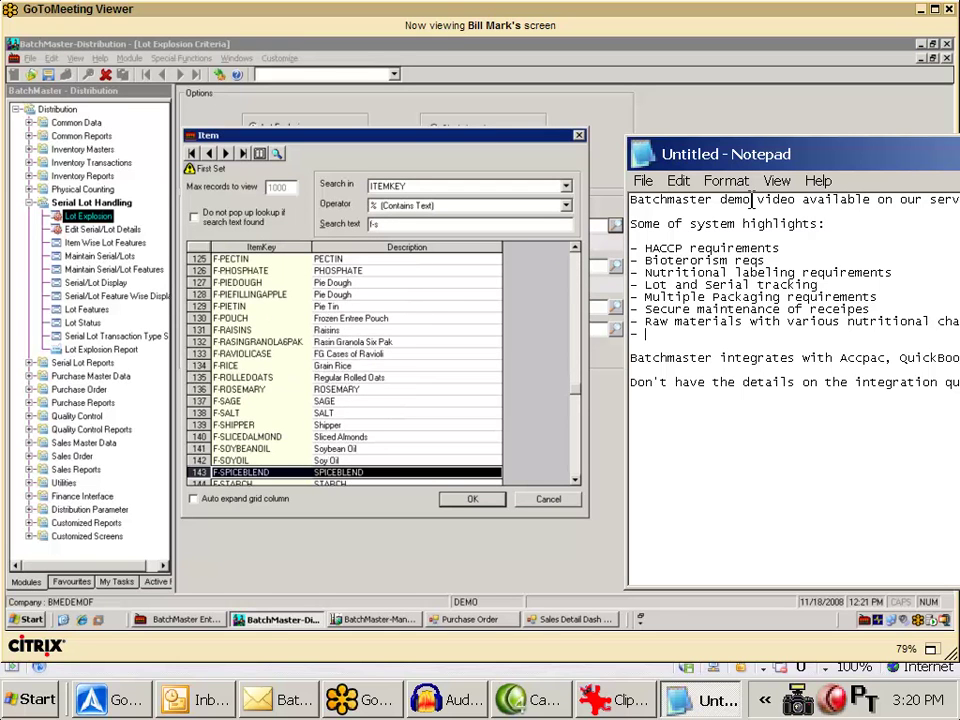
key("Down")
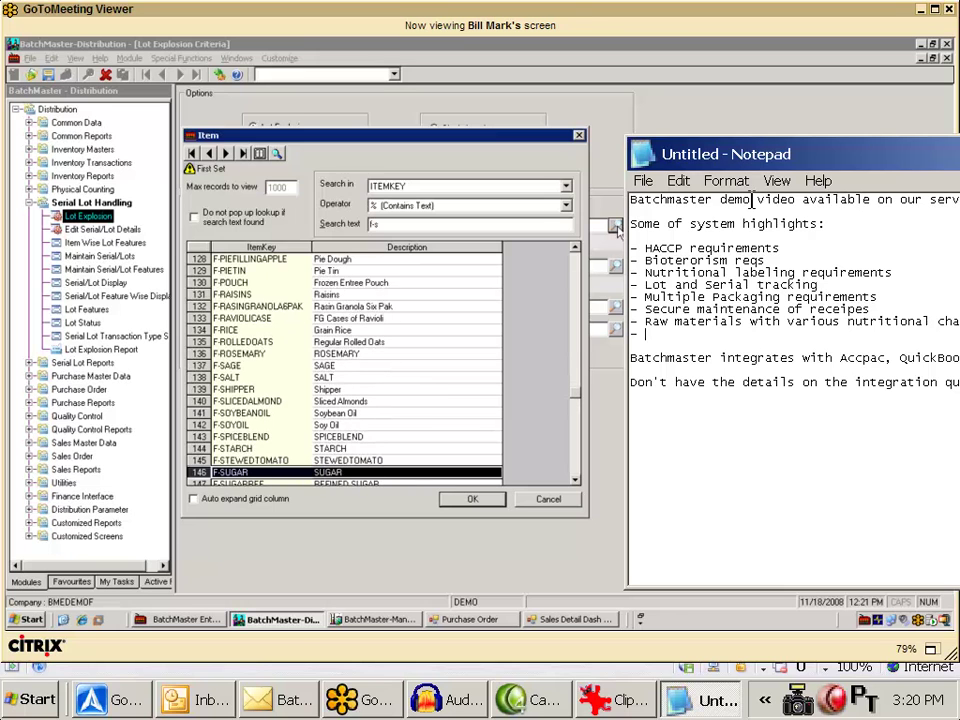
key("Return")
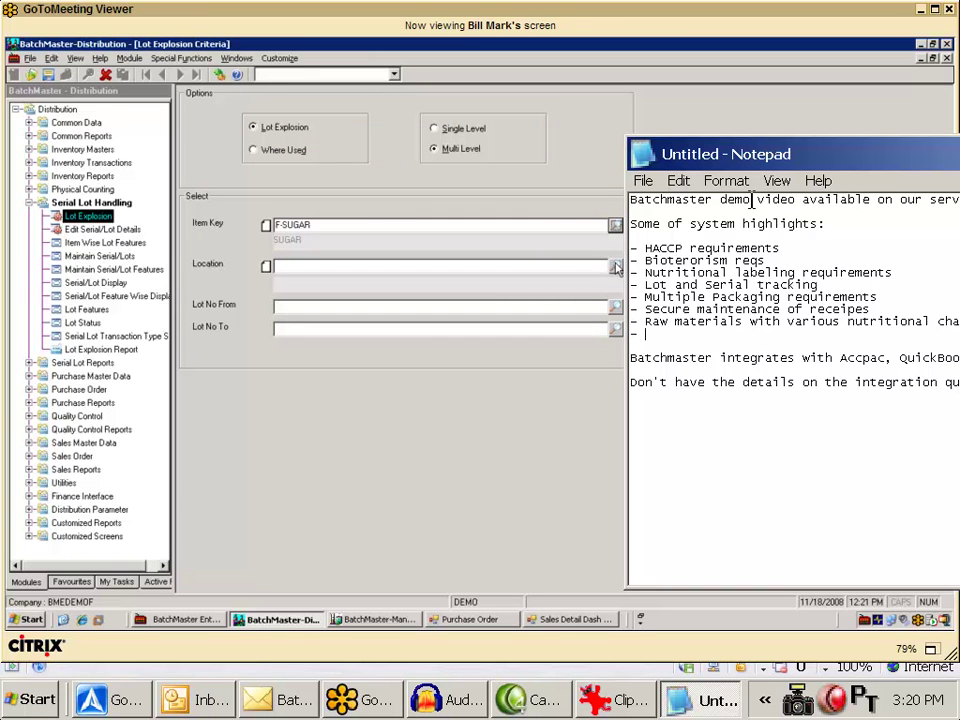
Set Location to MAIN and note 'easy conversion of units', starting another bullet.
left_click(616, 268)
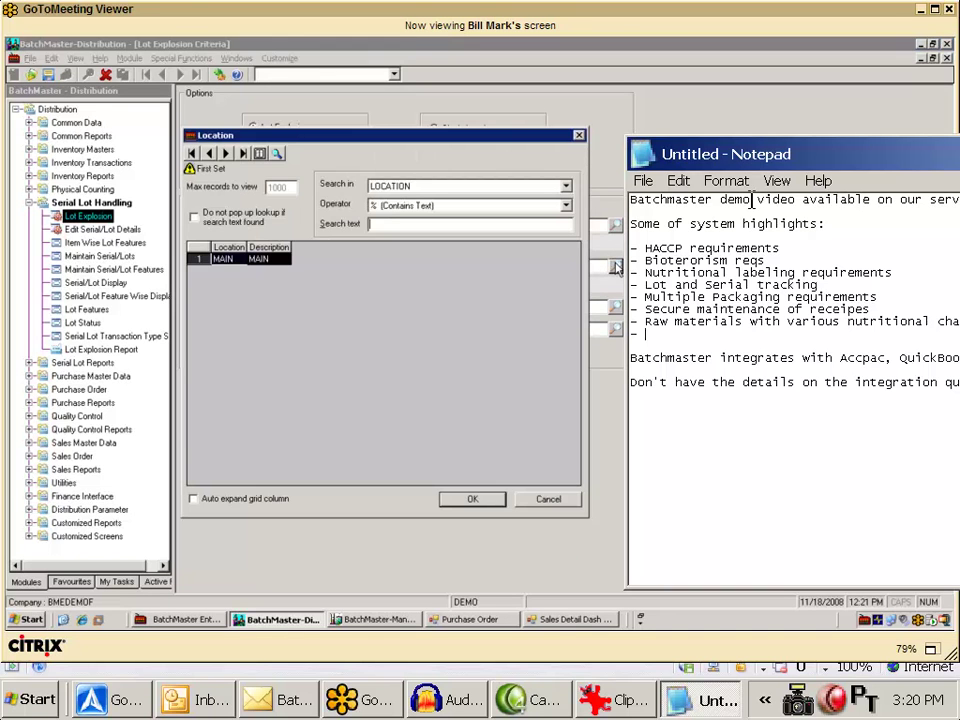
key("Return")
type("eas")
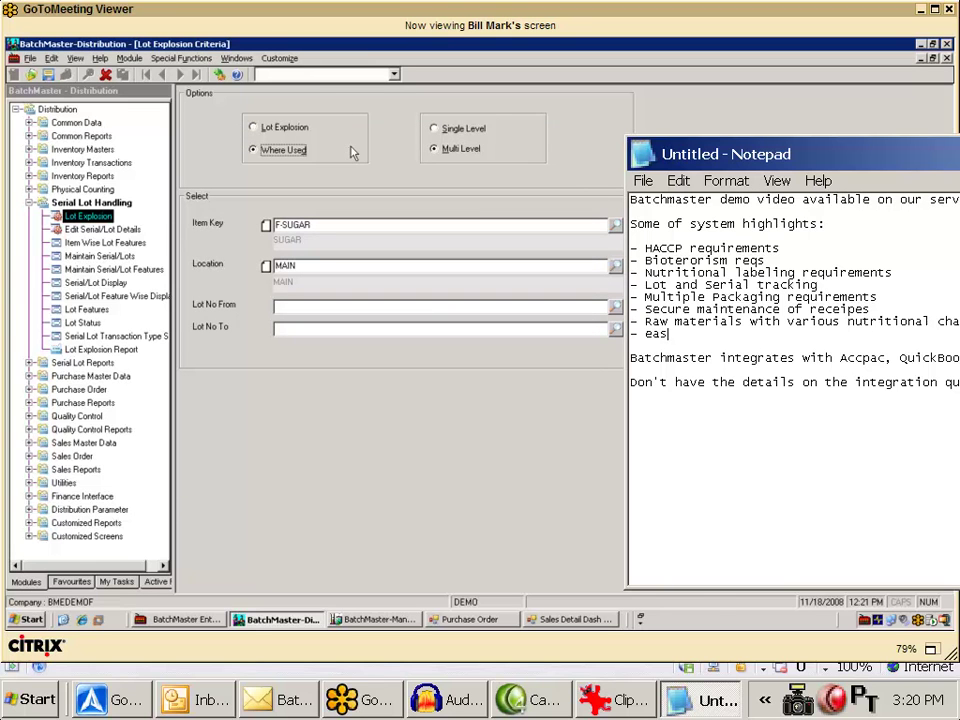
type("y conversion of")
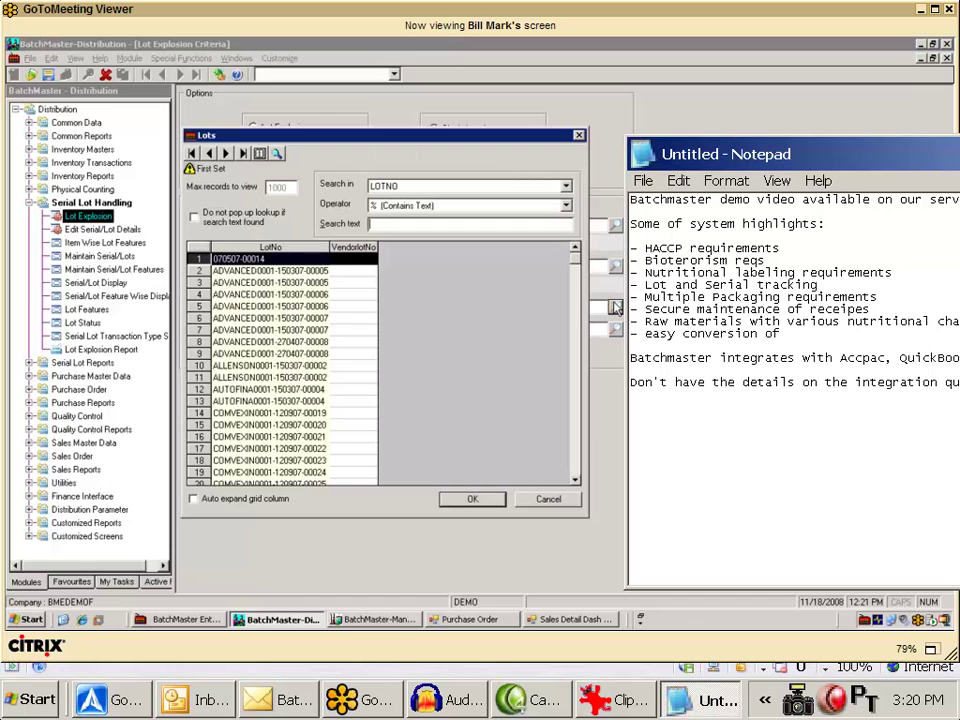
type(" units")
key("Return")
type("-")
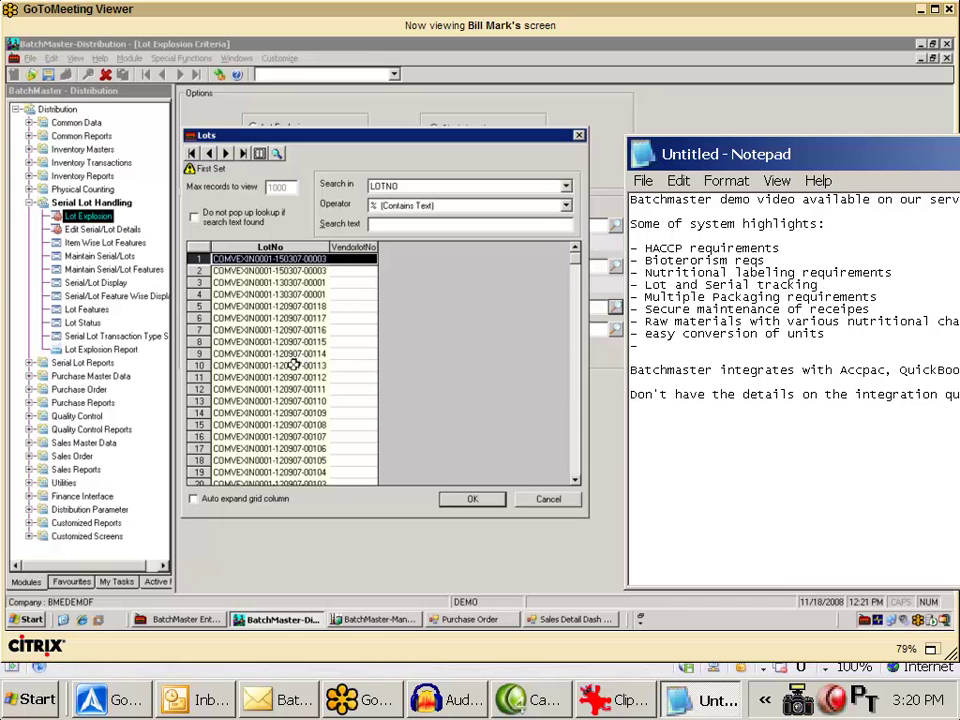
left_click(293, 366)
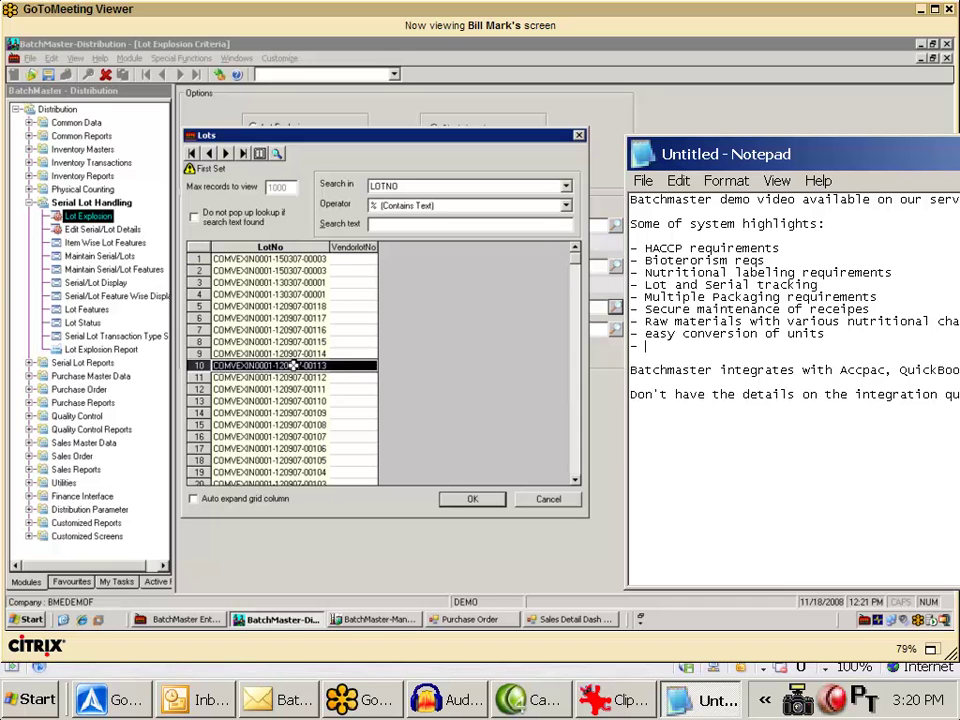
left_click(268, 437)
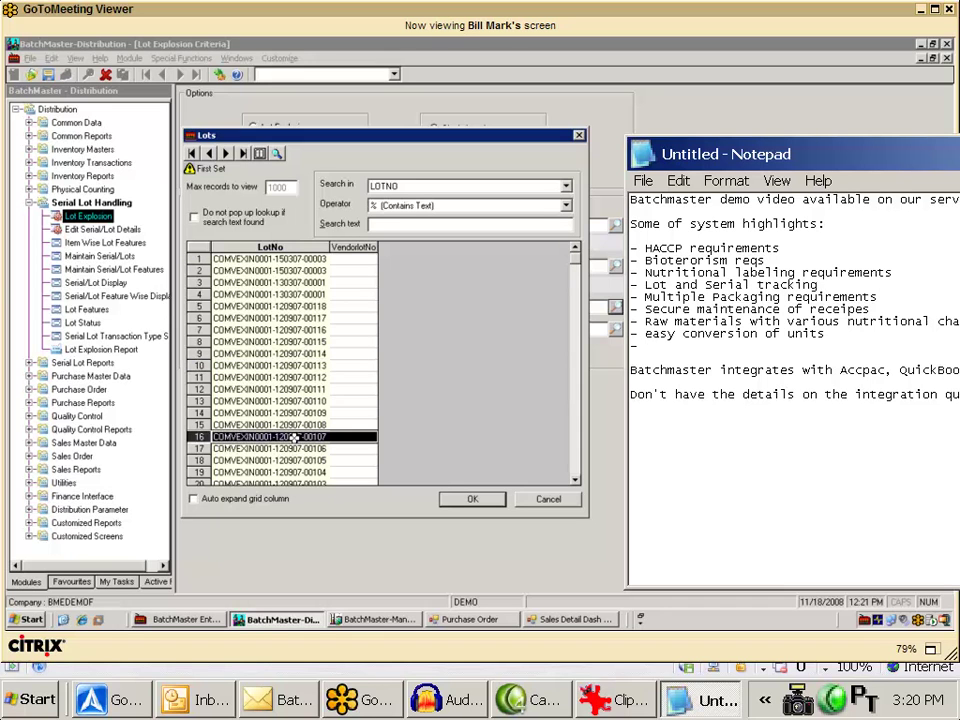
left_click(283, 368)
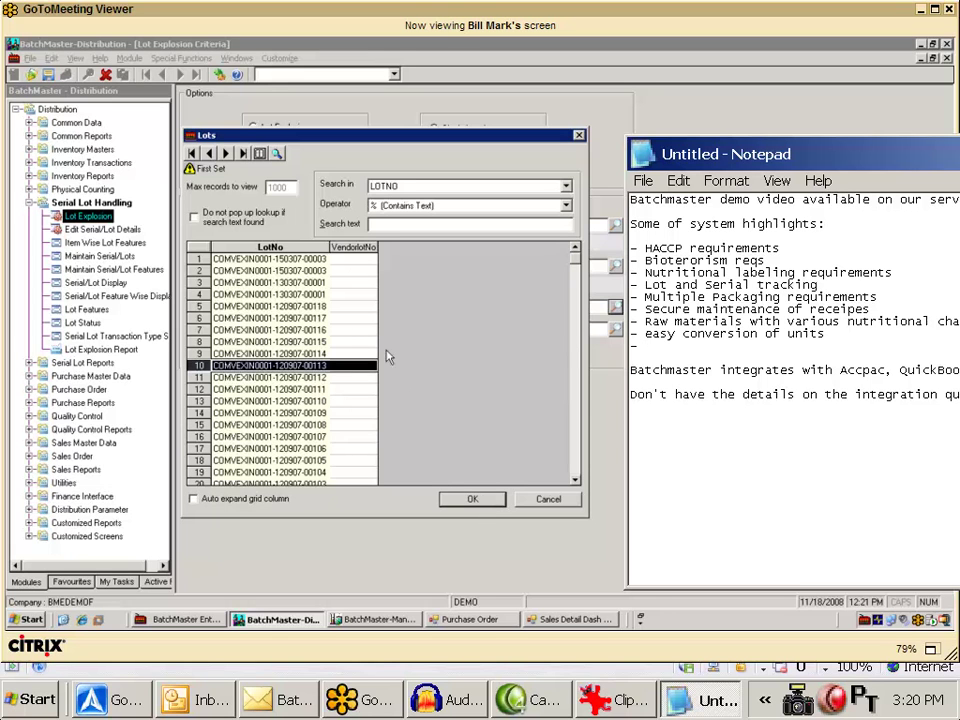
left_click(309, 247)
type("e")
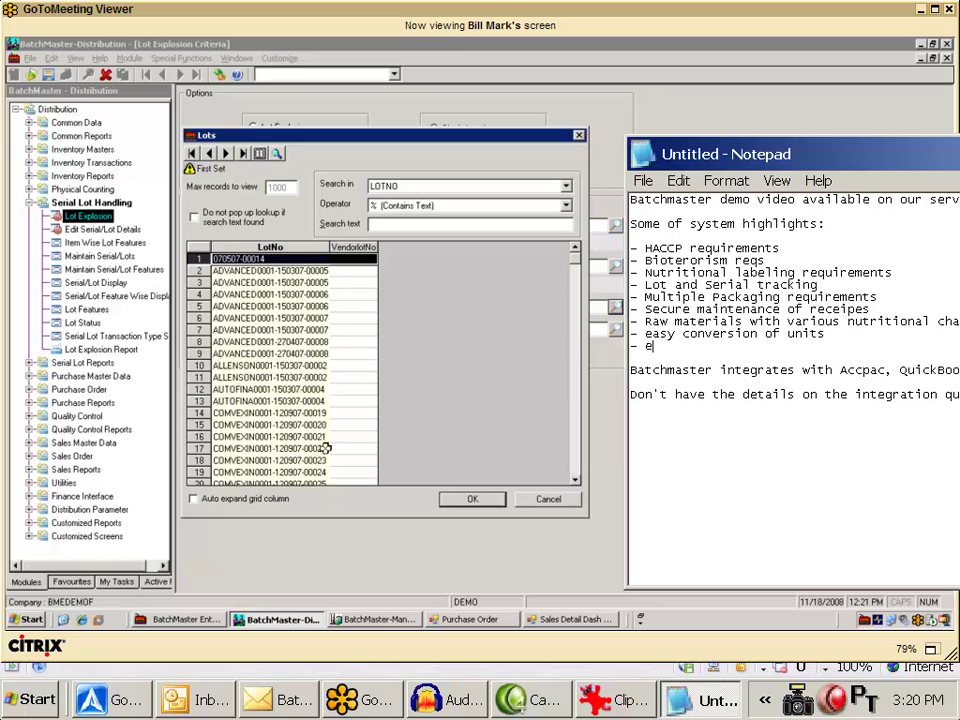
type("ru")
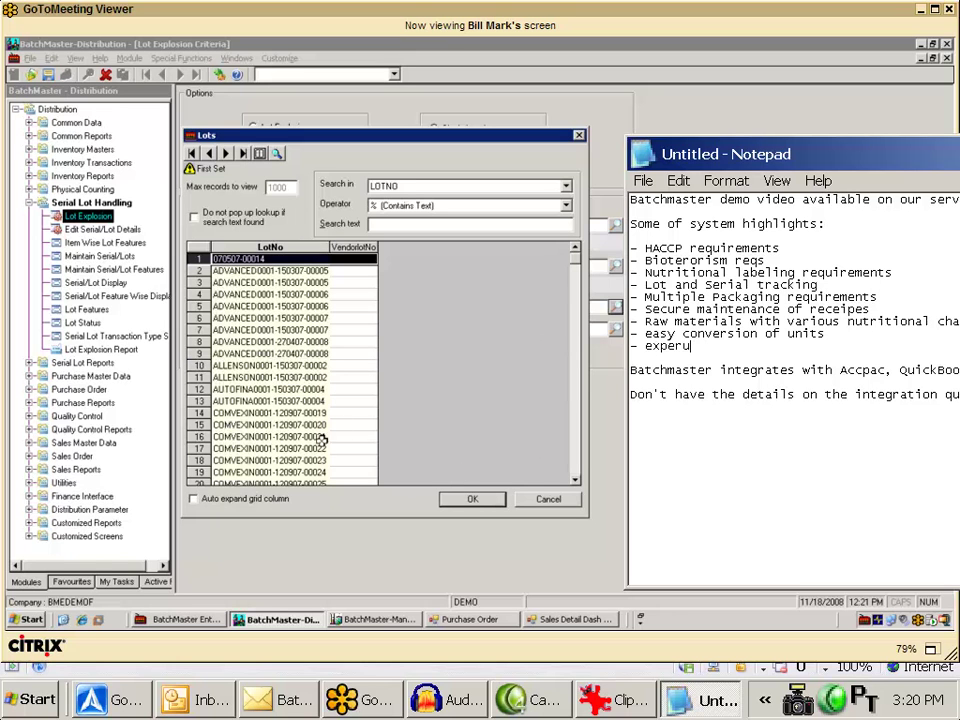
key("BackSpace")
key("BackSpace")
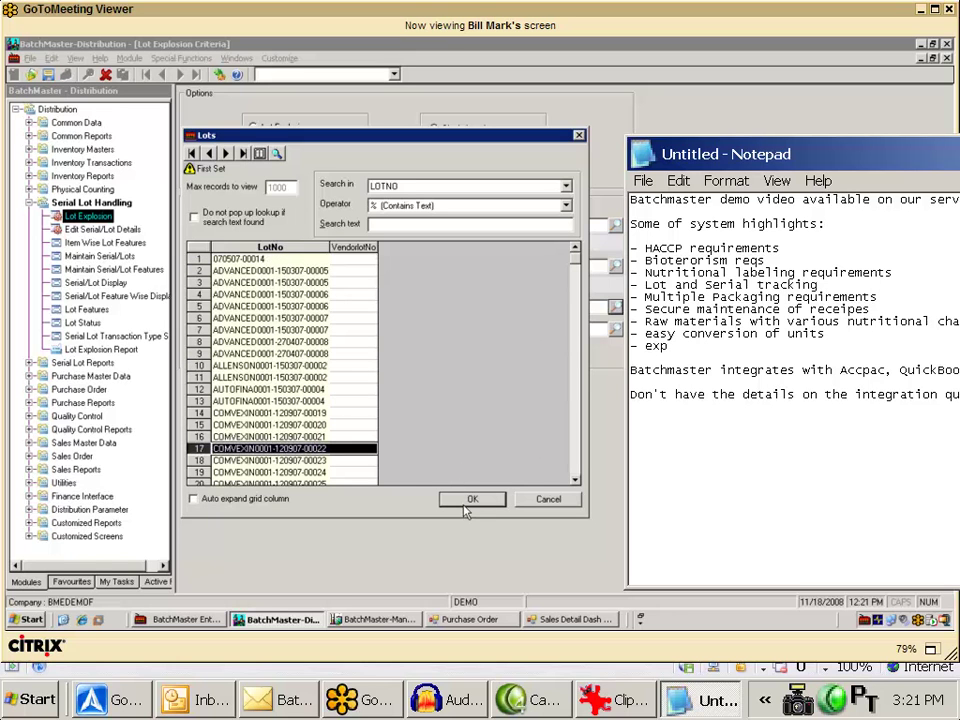
type("iry date tracking,")
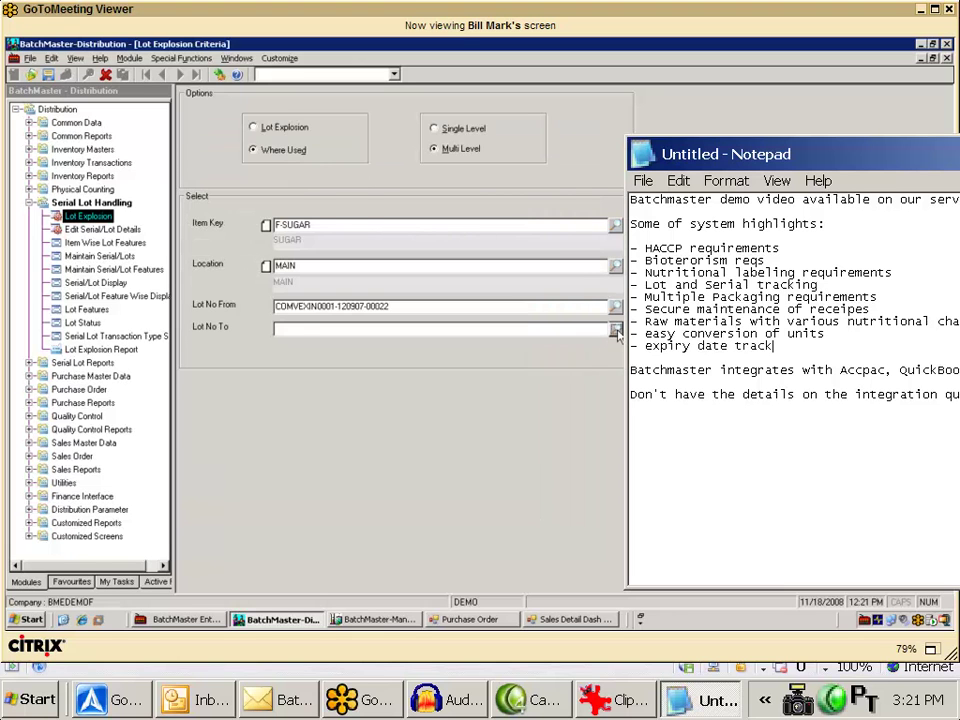
left_click(616, 332)
type("bin tr")
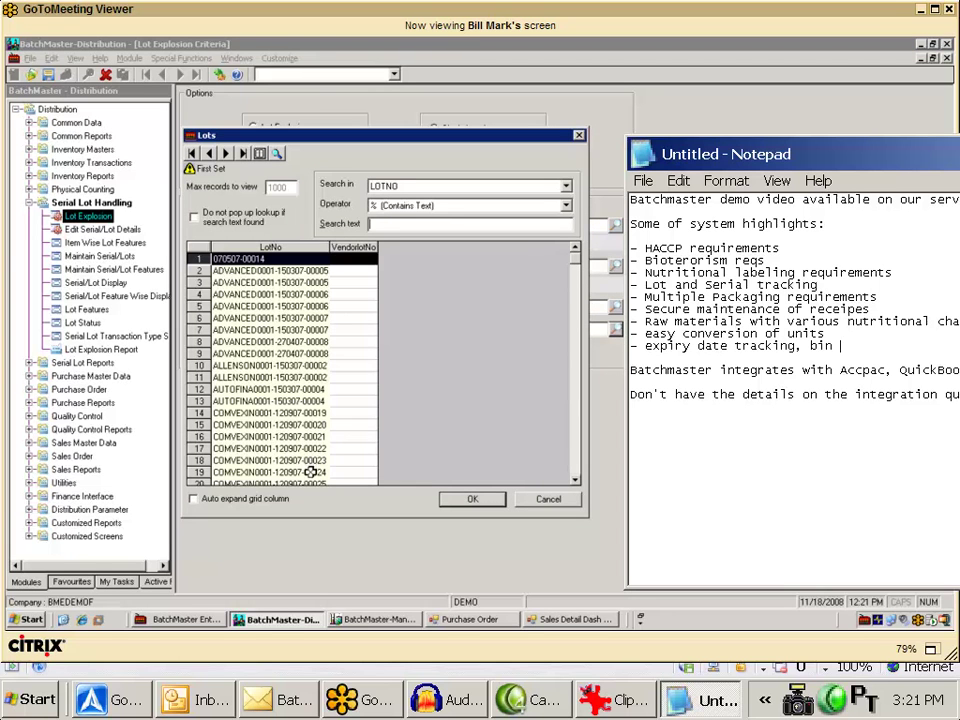
left_click(305, 471)
type("acking,")
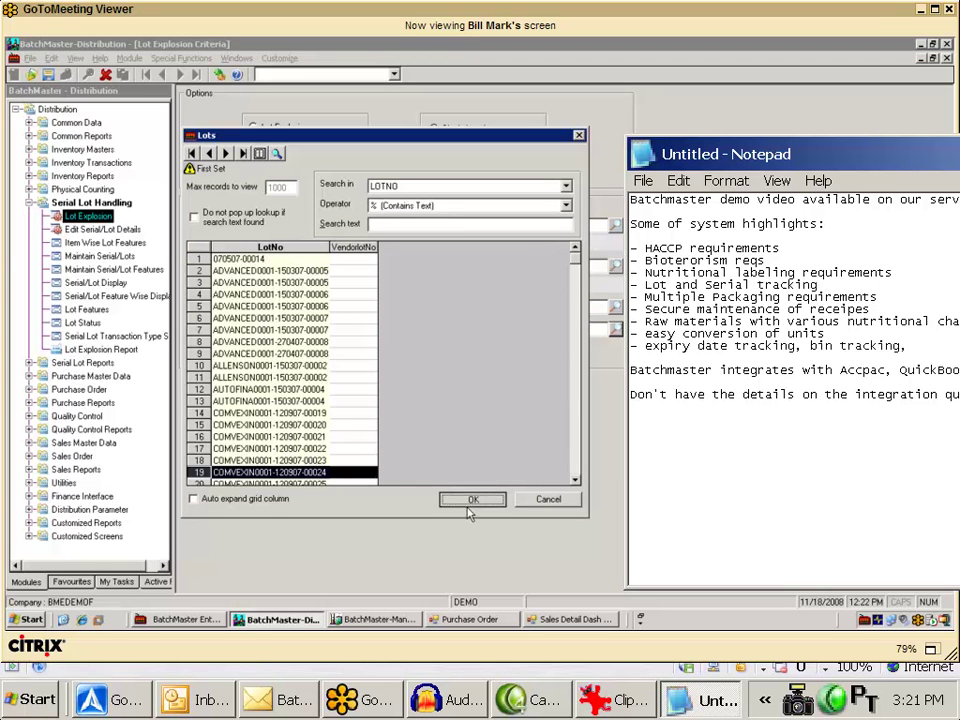
left_click(471, 499)
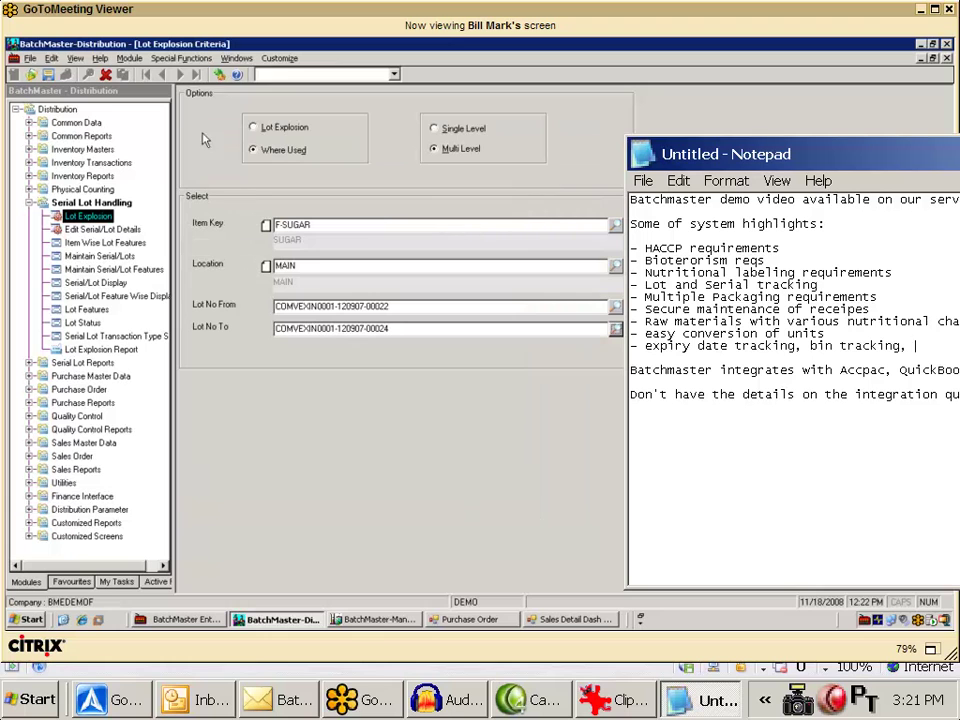
left_click(219, 75)
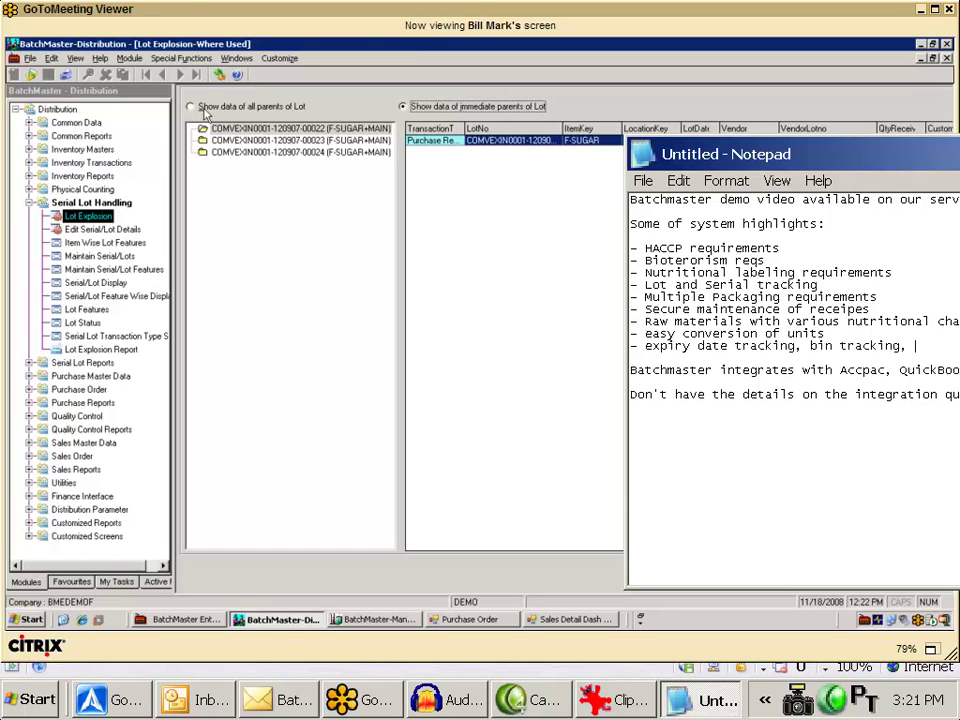
Add 'partials/full packages' to the notes while repositioning the Notepad window.
type("partia")
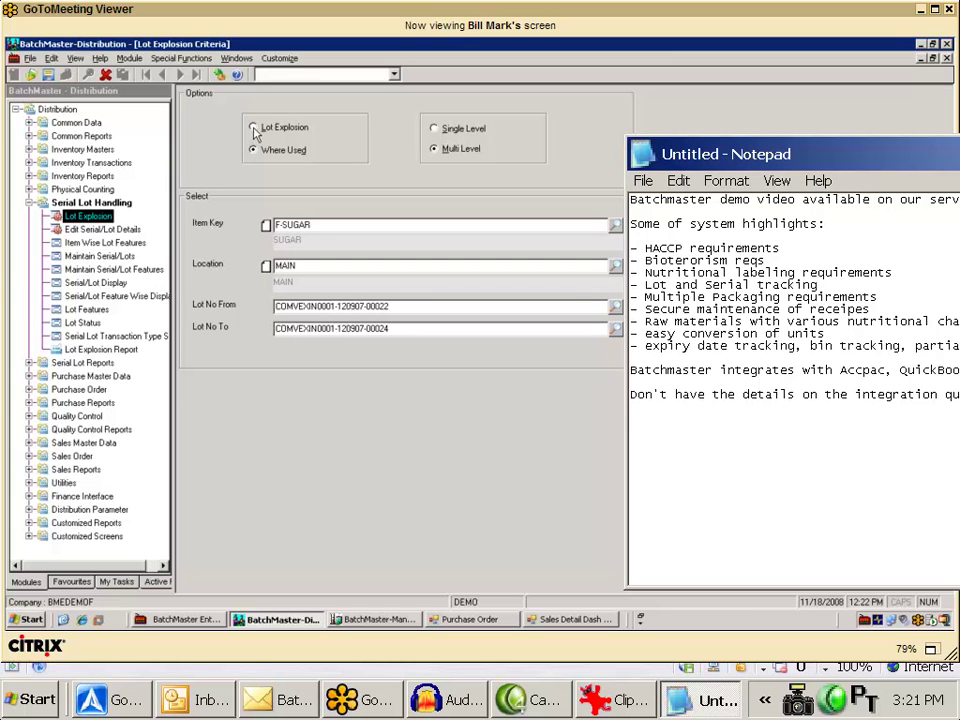
type("ls")
left_click_drag(940, 167, 825, 170)
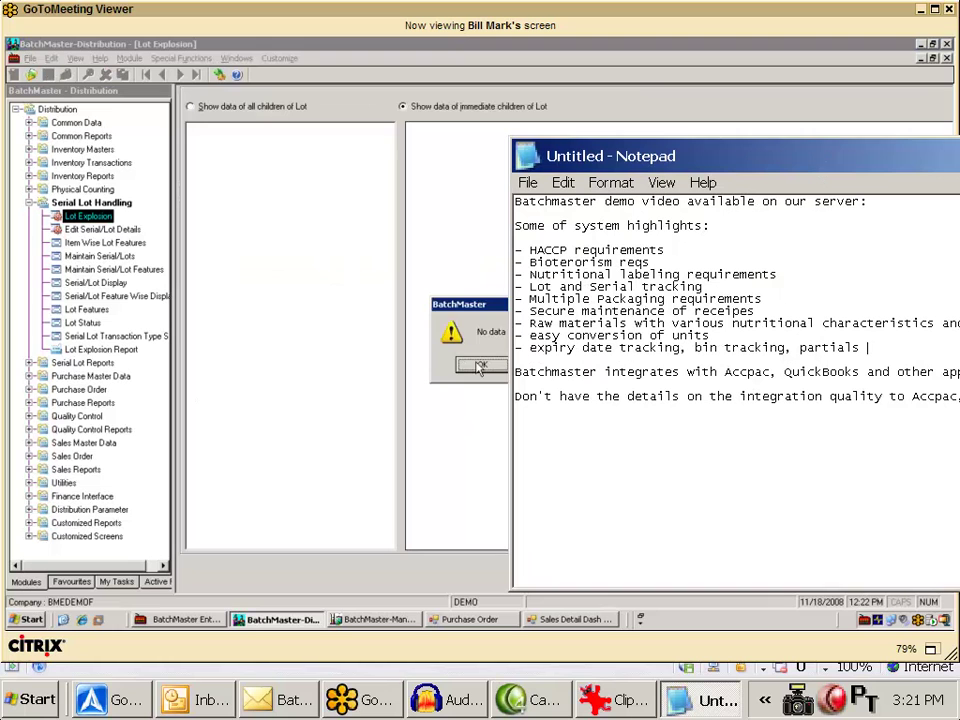
type("/ui")
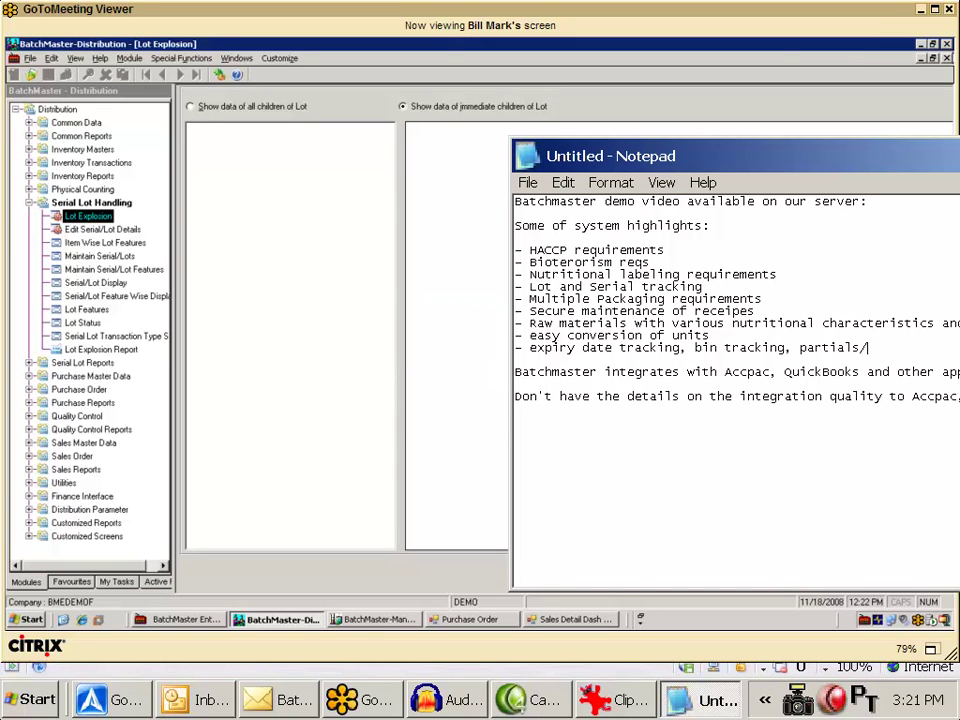
key("BackSpace")
key("BackSpace")
type("fu")
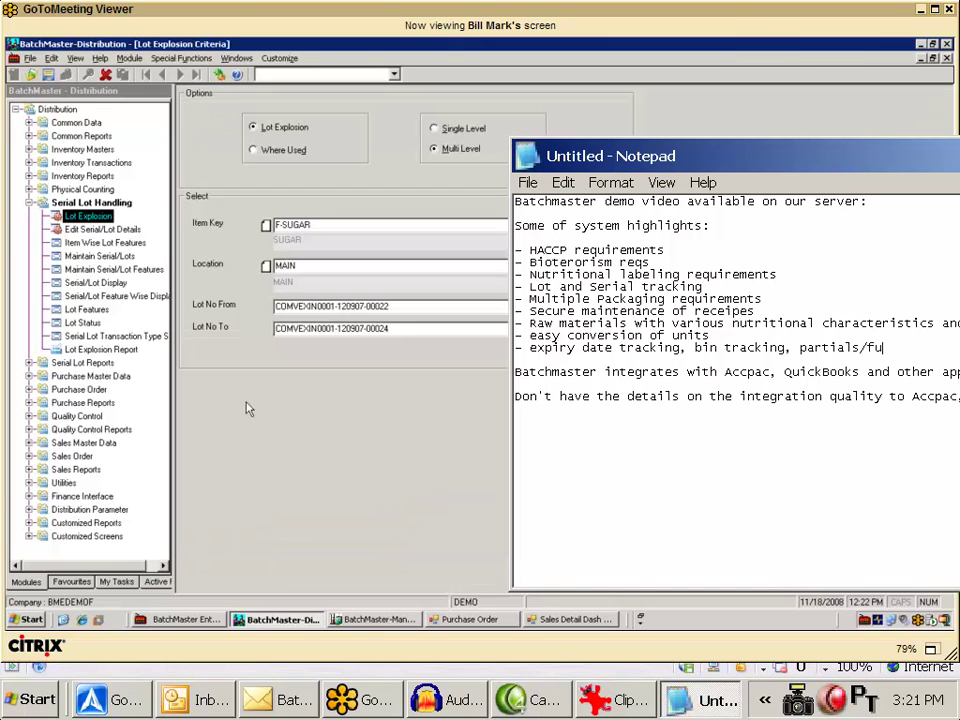
type("ll packages")
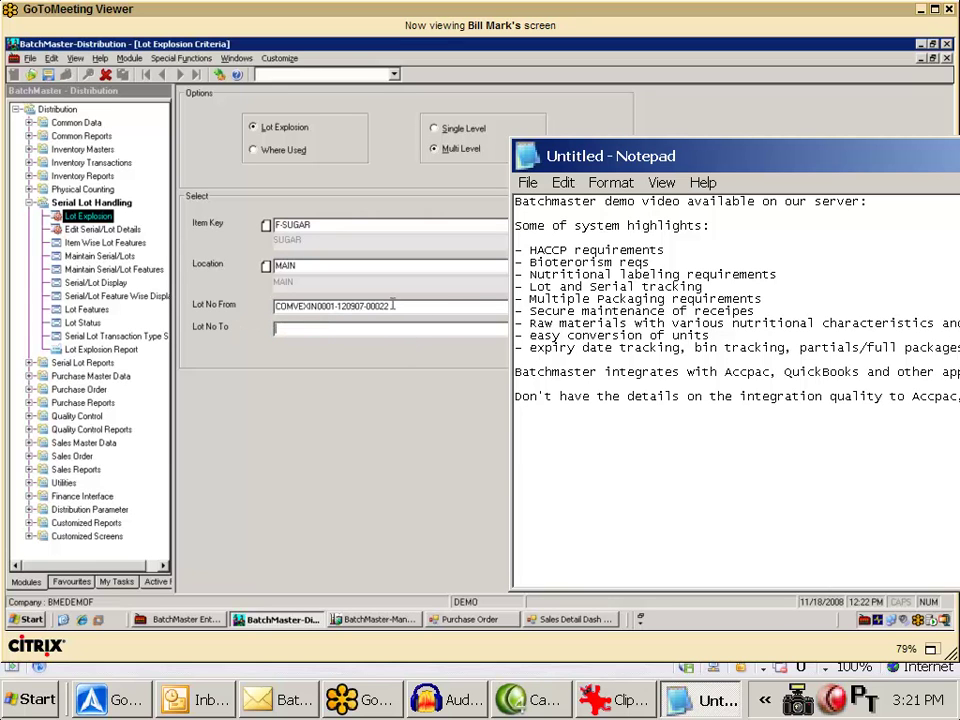
left_click_drag(620, 158, 683, 113)
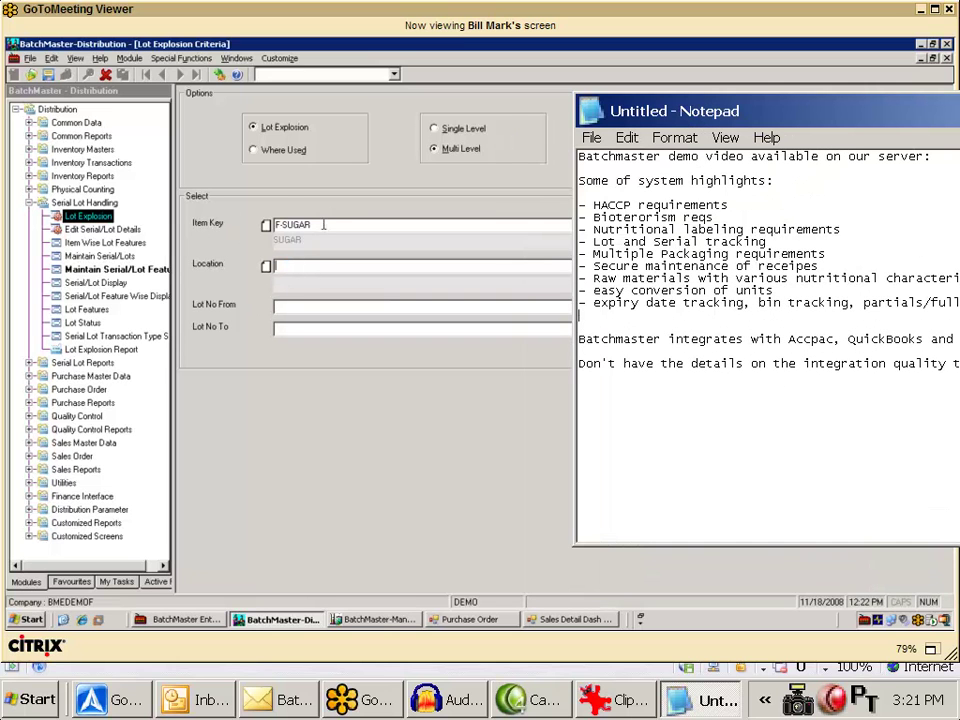
Add the headings 'Some of features I liked:' and 'Inventory Management:' to the notes.
key("Return")
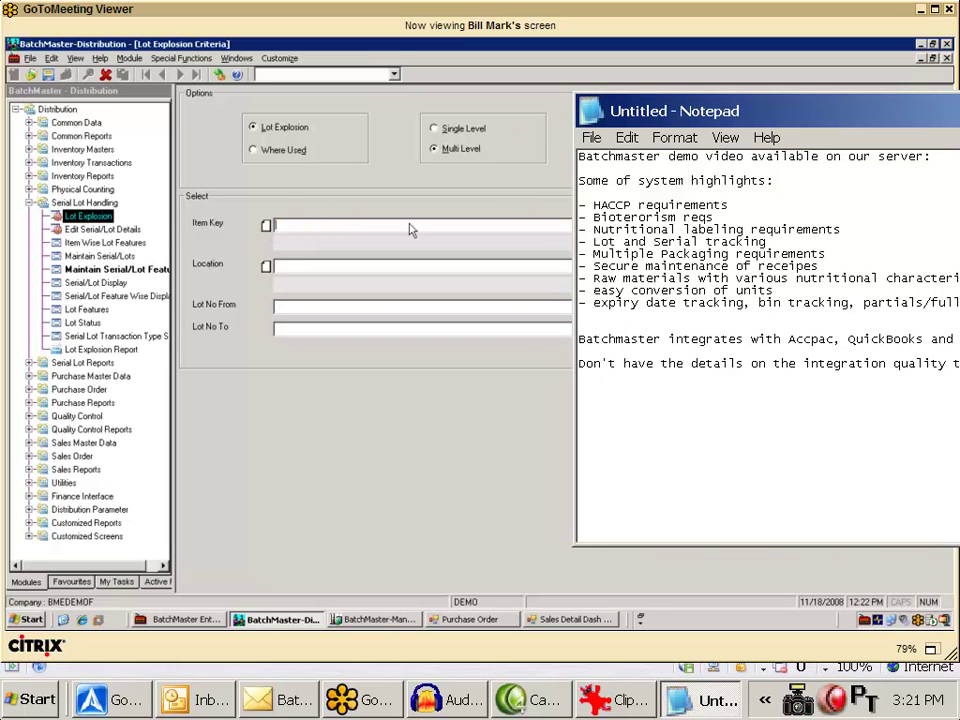
key("BackSpace")
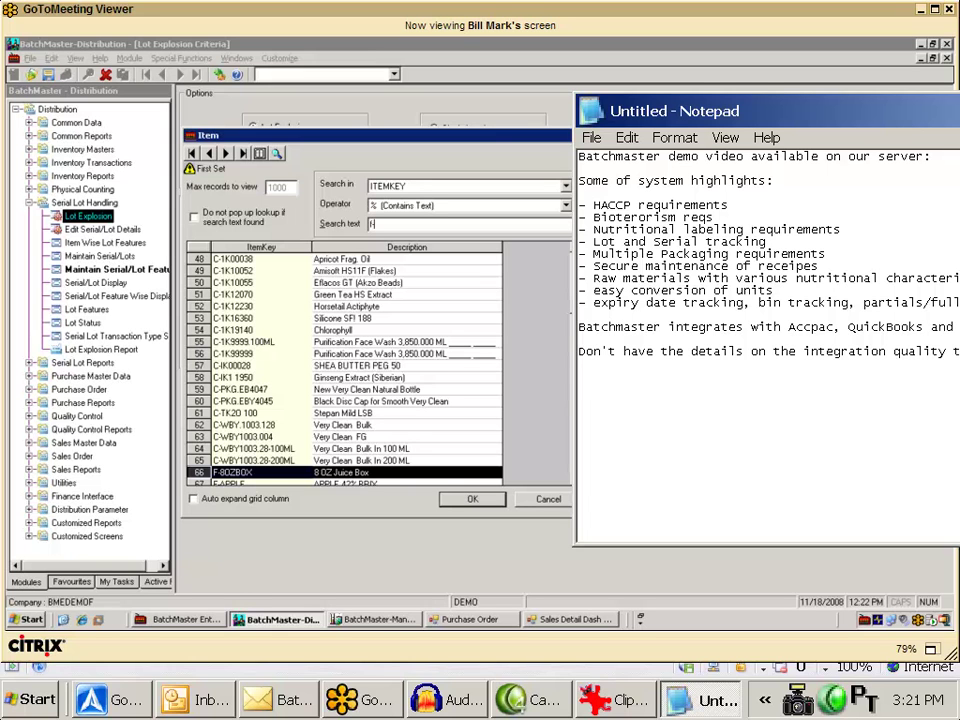
key("ctrl+End")
type("Some of features I ")
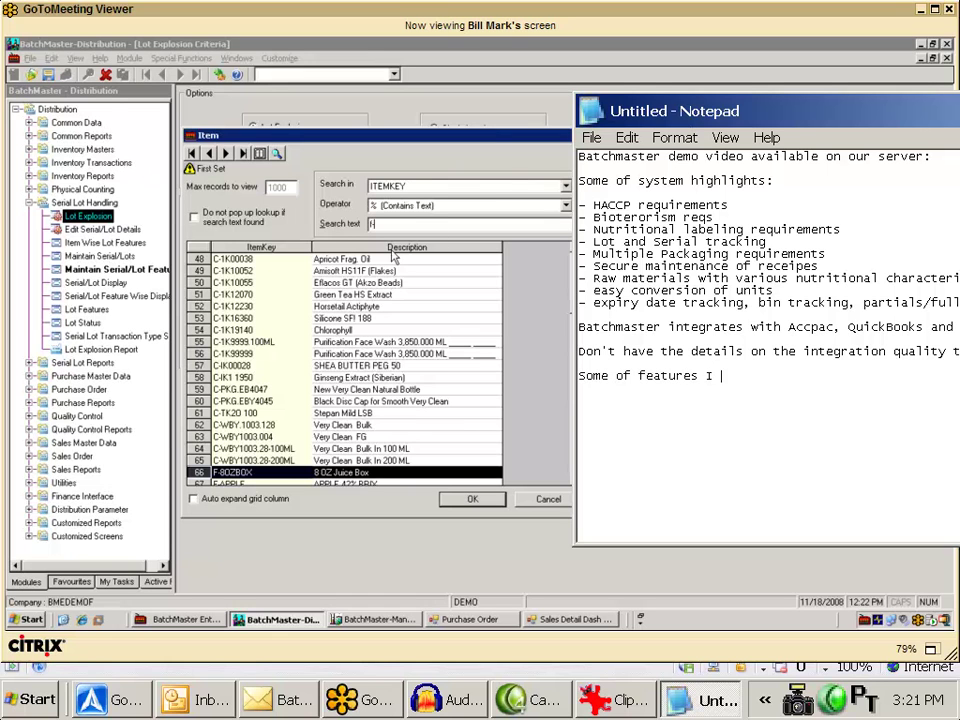
type("liked:")
key("Return")
key("Return")
type("Inventory ")
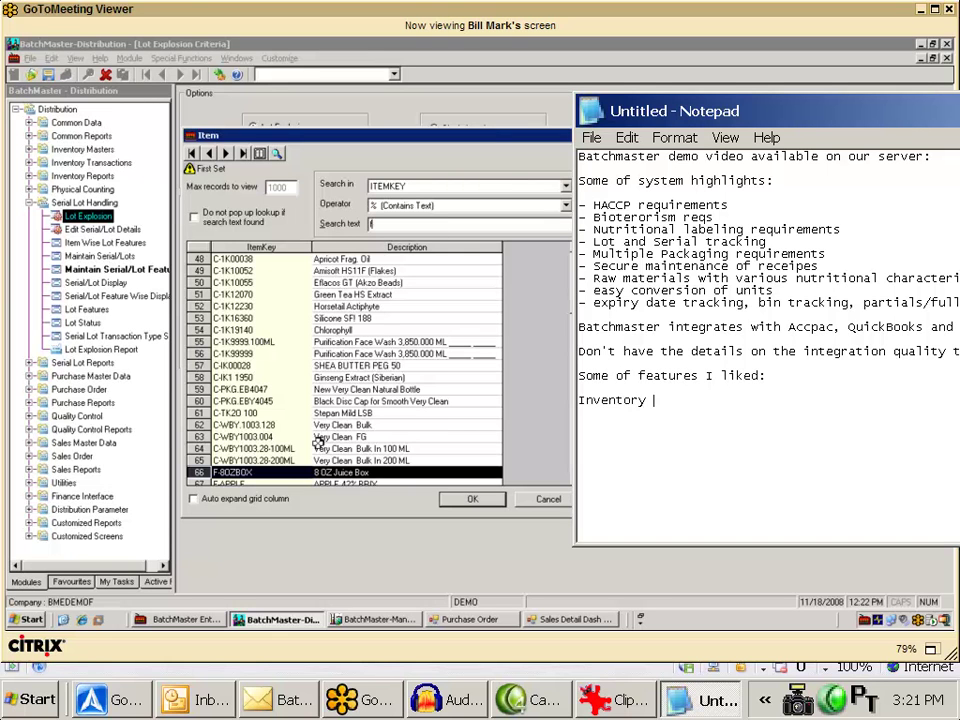
type("Management:")
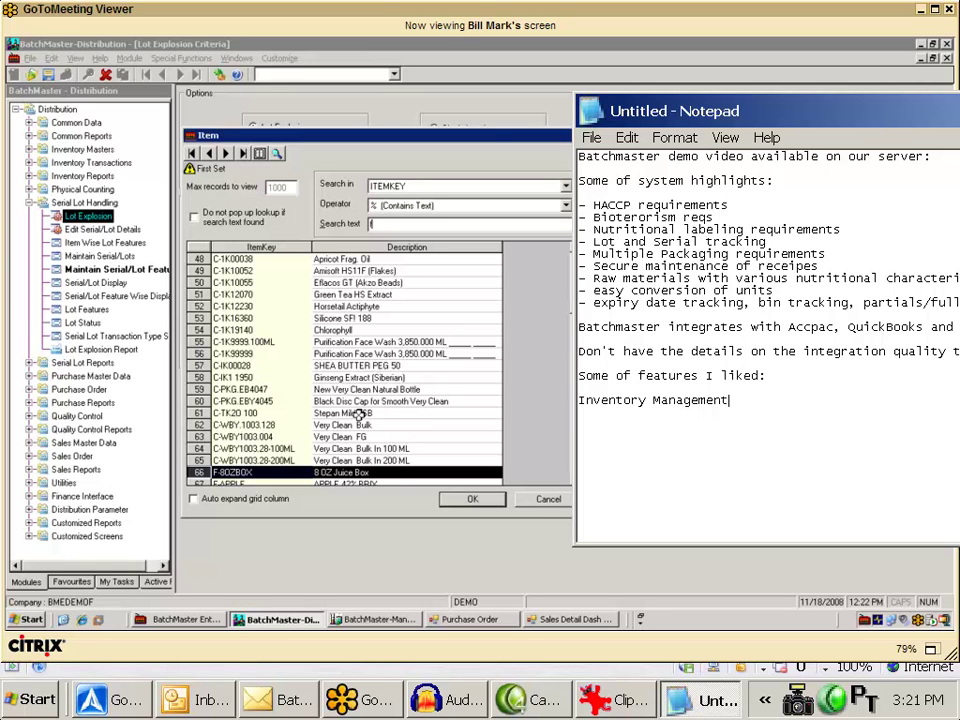
Add the bullet '- easy to use dashboards' under Inventory Management.
key("Return")
type("=- n")
key("BackSpace")
key("BackSpace")
key("BackSpace")
key("BackSpace")
type("- easy to use")
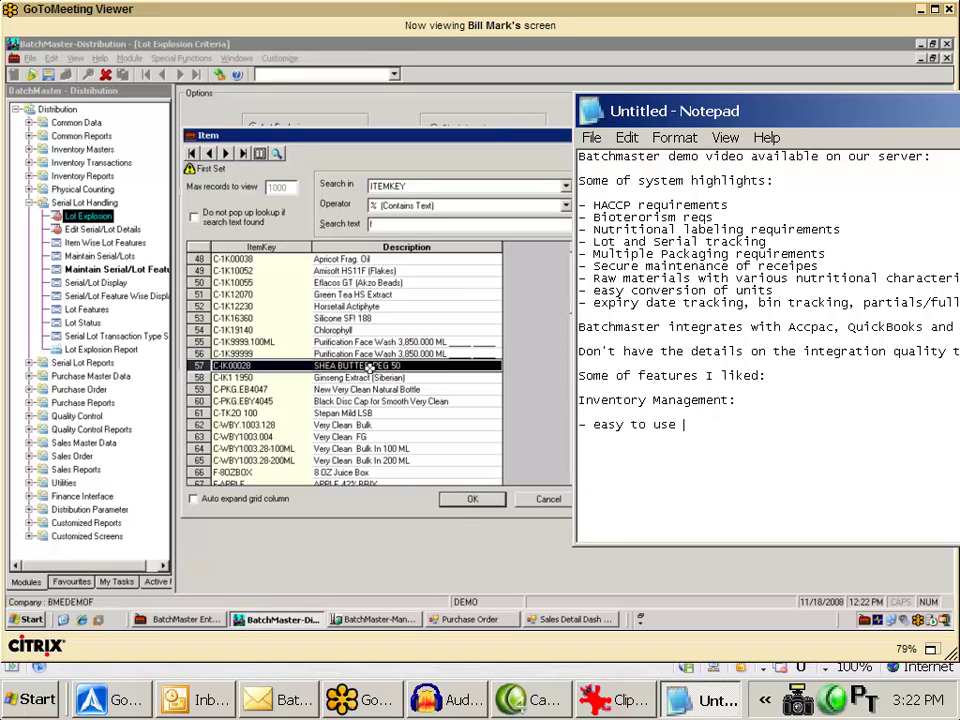
type(" dashboa")
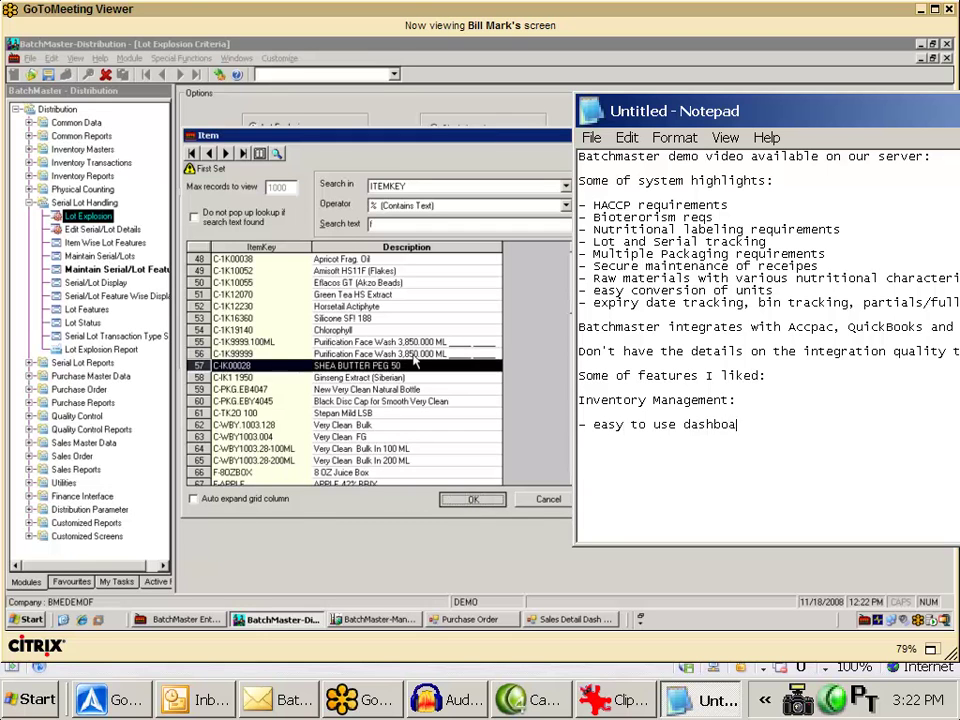
type("rds")
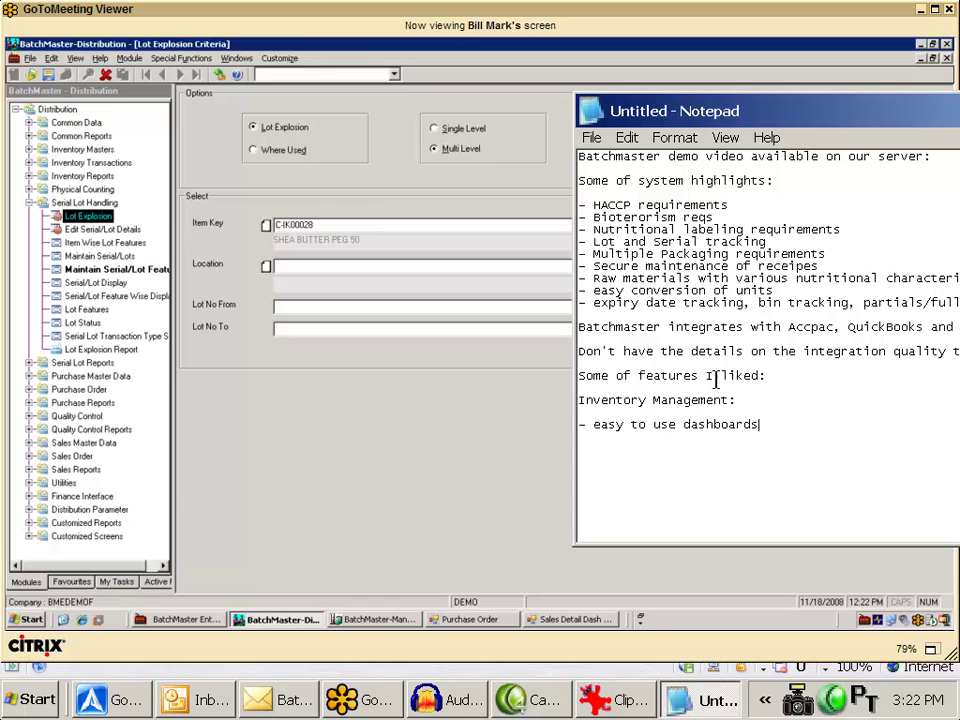
Delete the Inventory Management line and reword the bullet 'Easy to use dashboards, like INsights or ClickBase'.
left_click(754, 401)
left_click_drag(754, 401, 538, 414)
key("BackSpace")
key("Delete")
key("Delete")
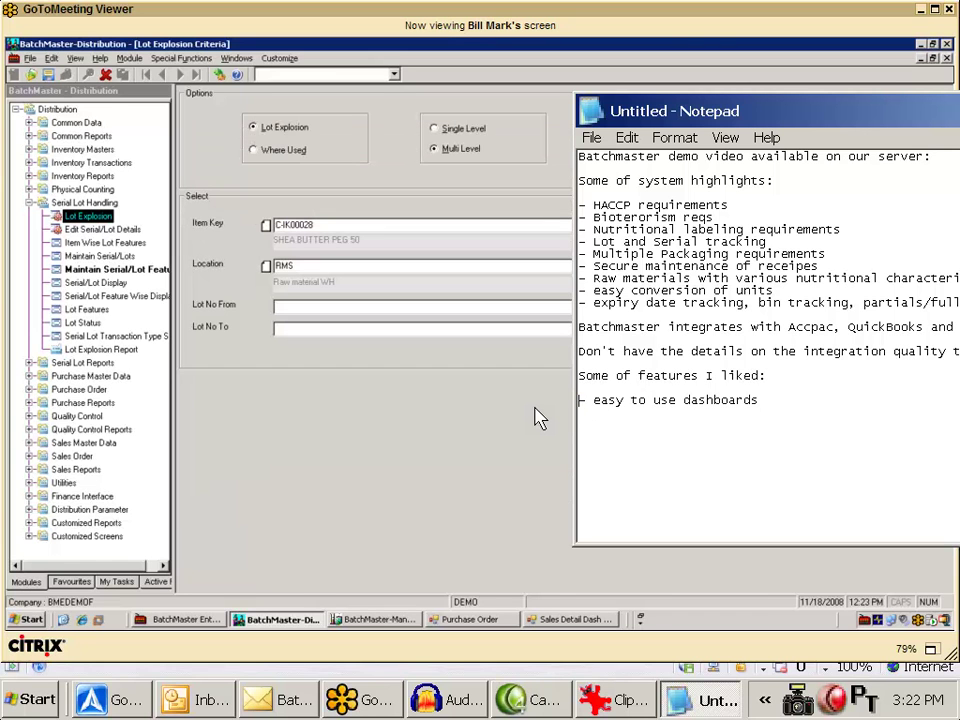
key("shift+Right")
key("shift+Right")
key("Delete")
key("Delete")
type("E")
key("End")
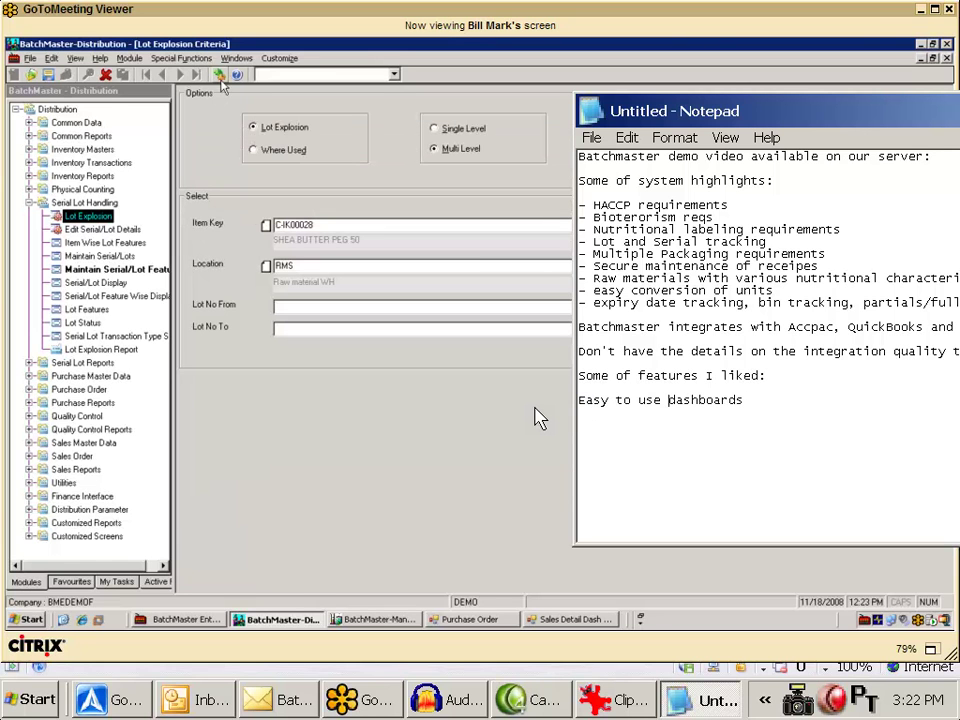
type(", like Ic")
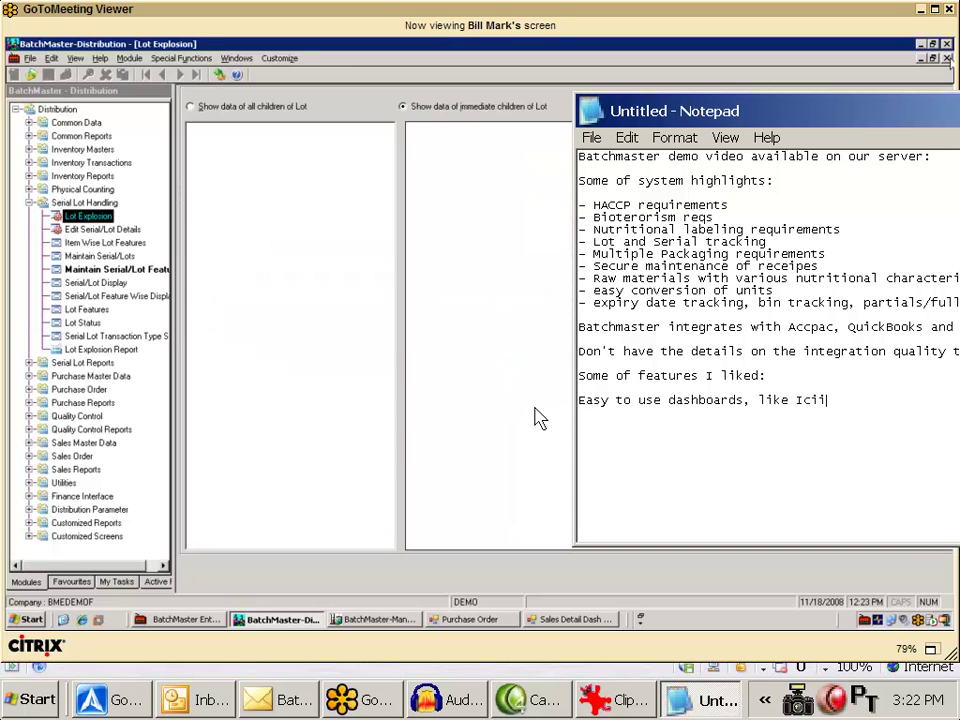
type("i")
key("BackSpace")
key("BackSpace")
key("BackSpace")
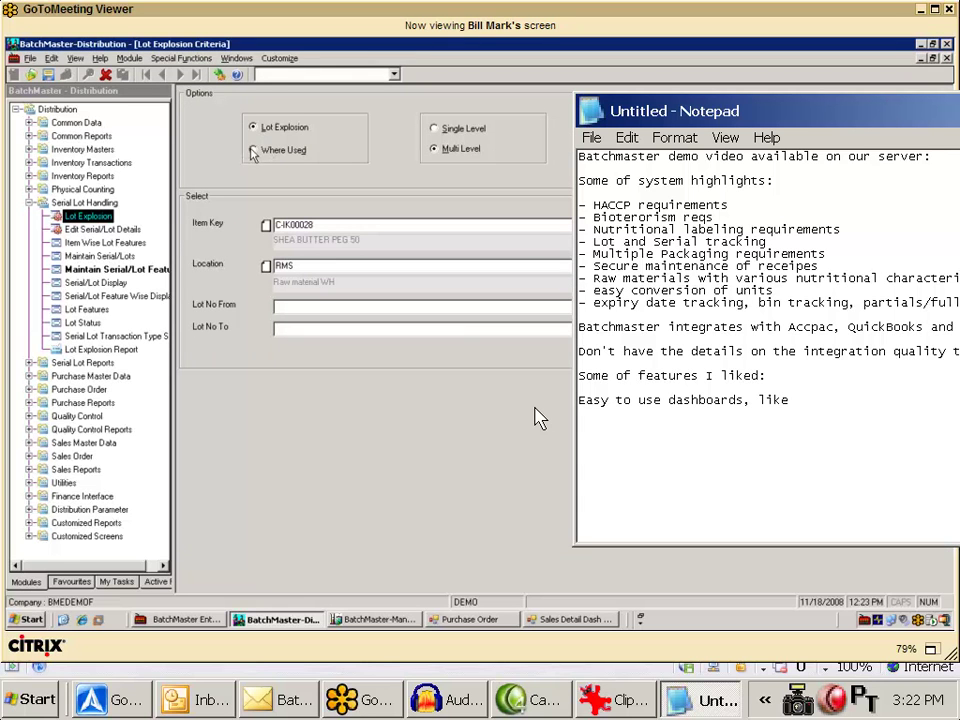
type("IN")
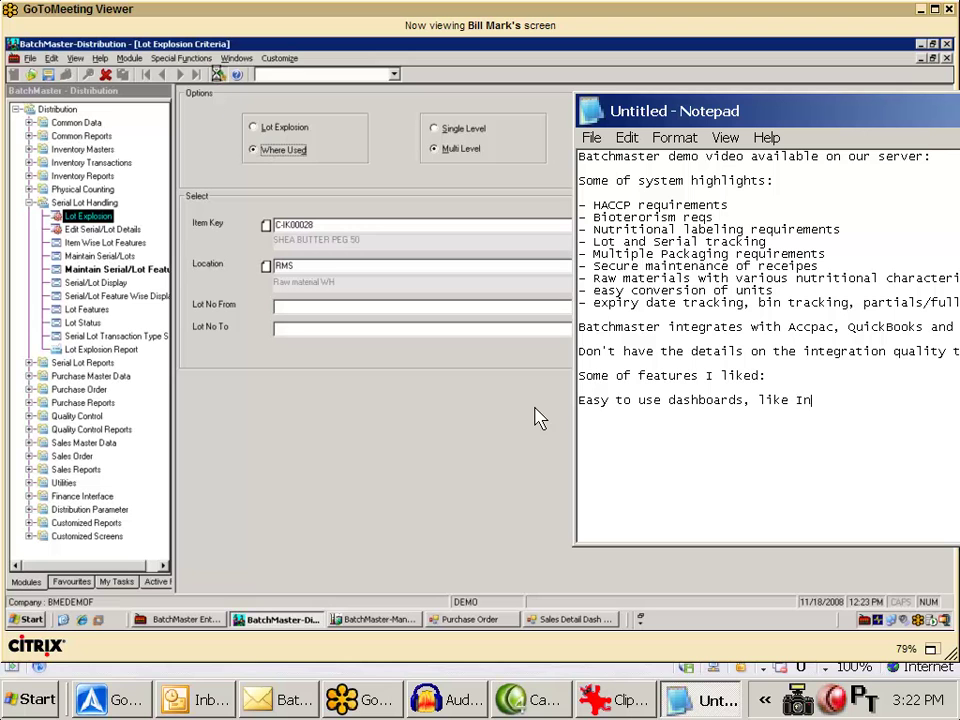
type("sights or ")
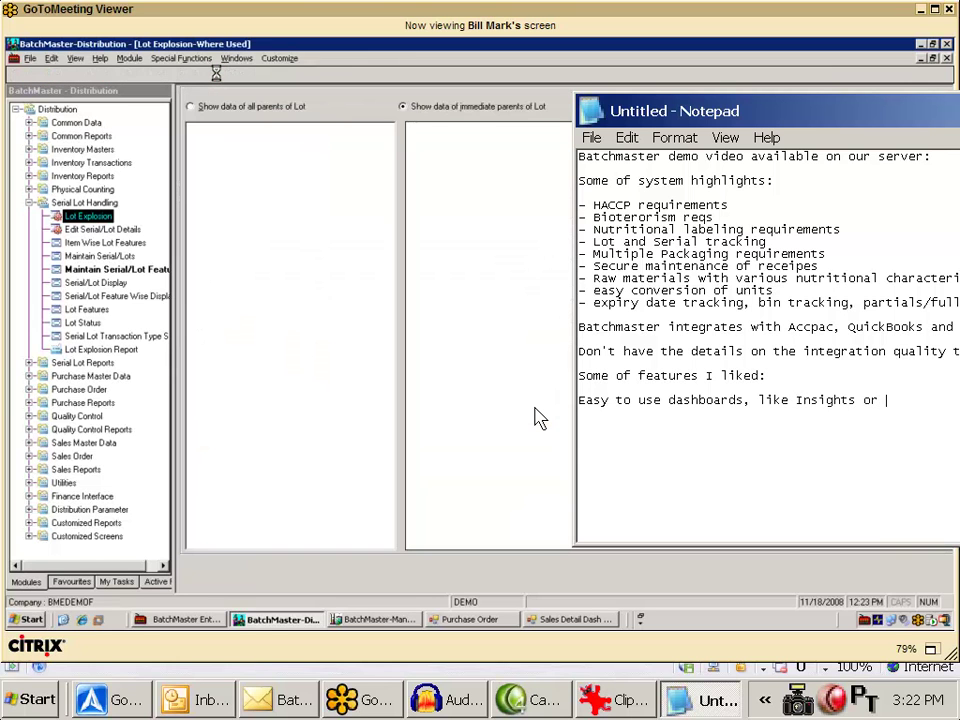
type("ClickBase")
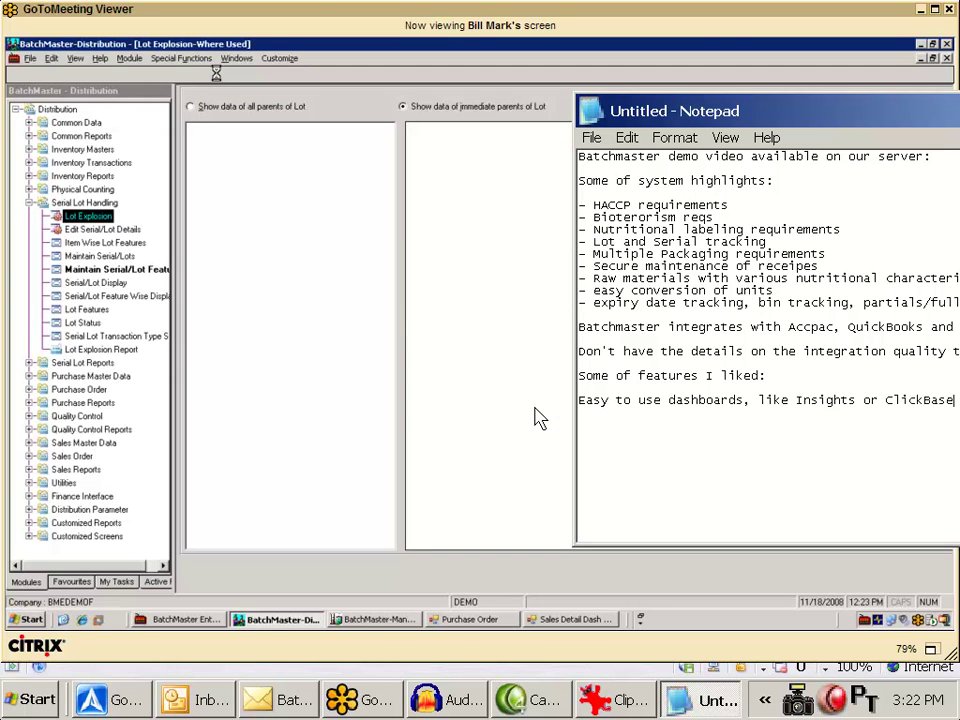